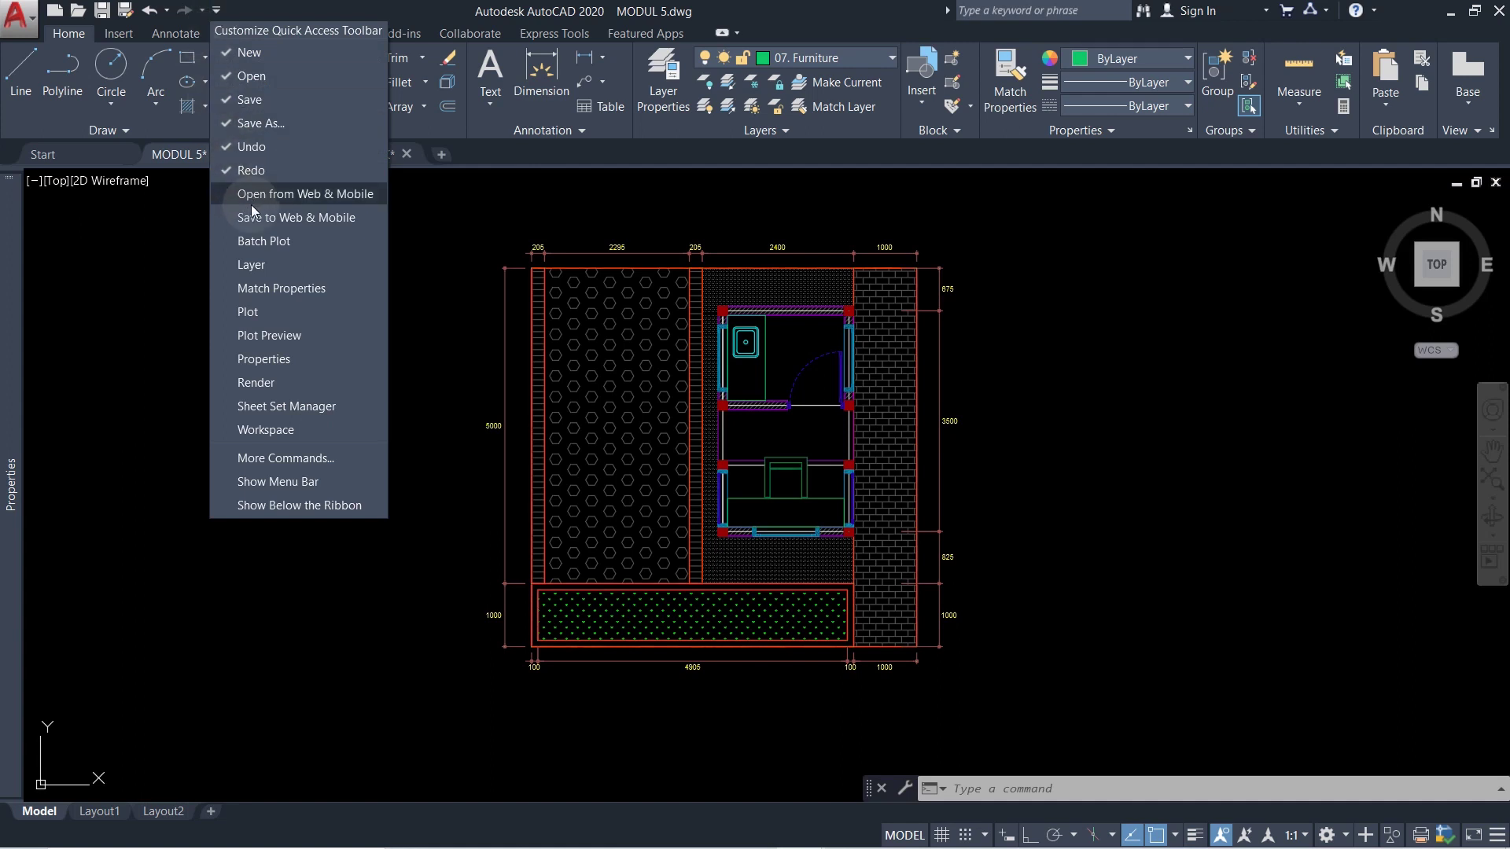
- Show the menu bar and display the AutoCAD Viewports toolbar
{"action": "left_click", "coordinate": [294, 483]}
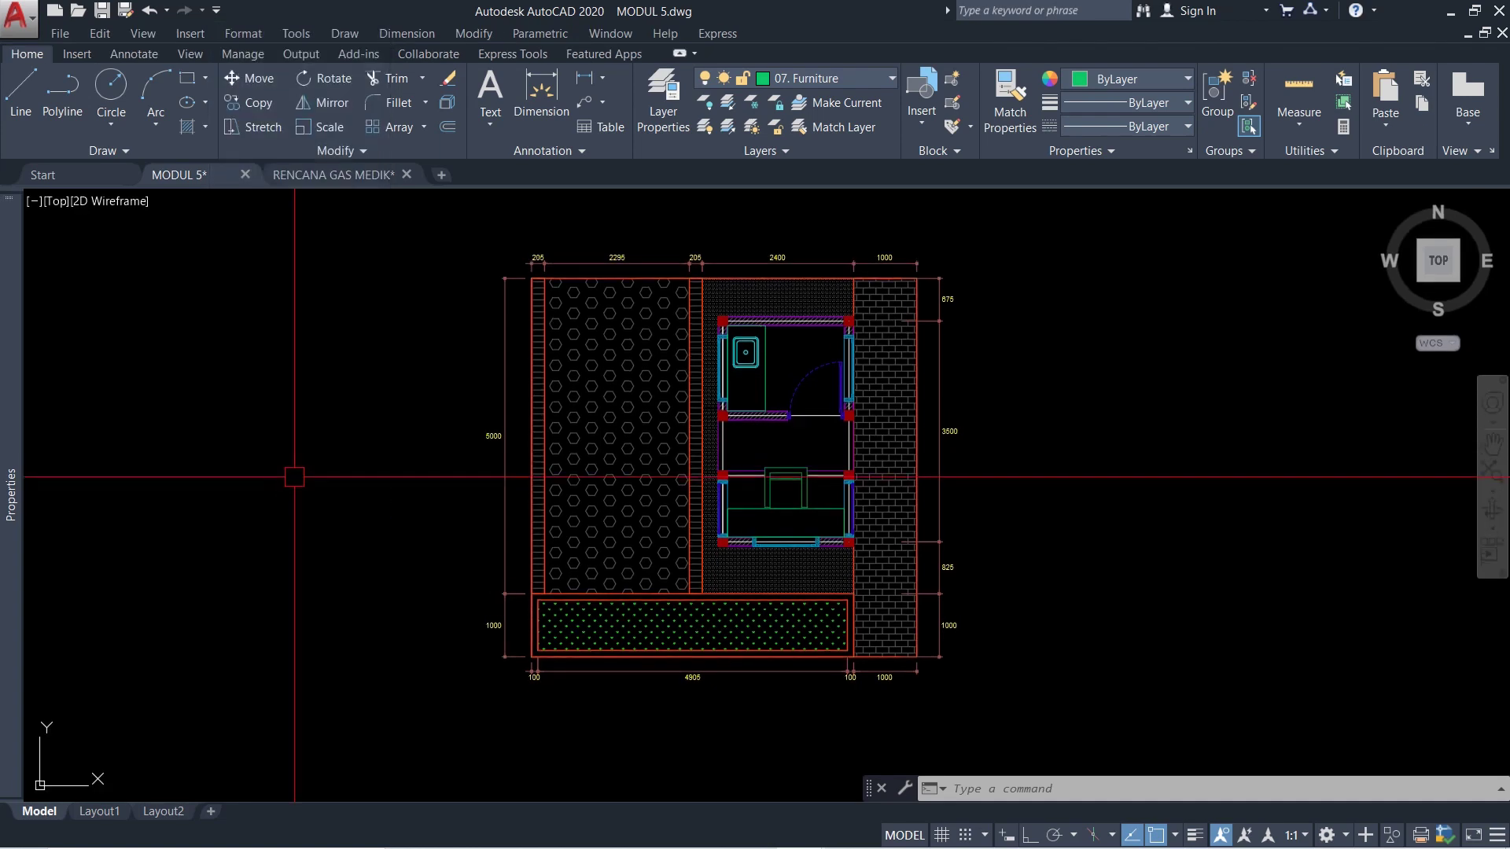
{"action": "left_click", "coordinate": [284, 33]}
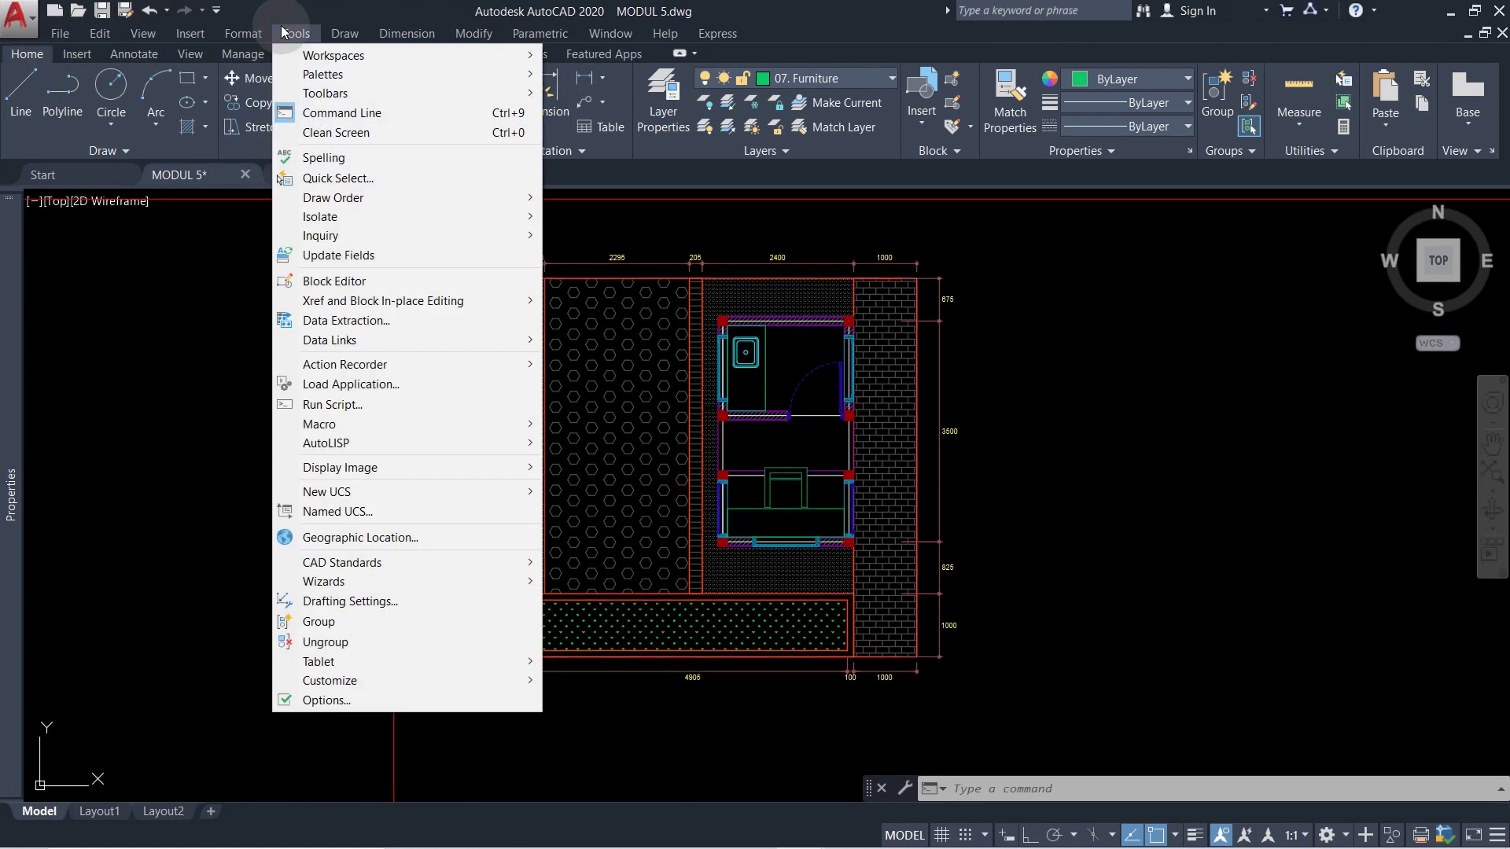
{"action": "mouse_move", "coordinate": [394, 54]}
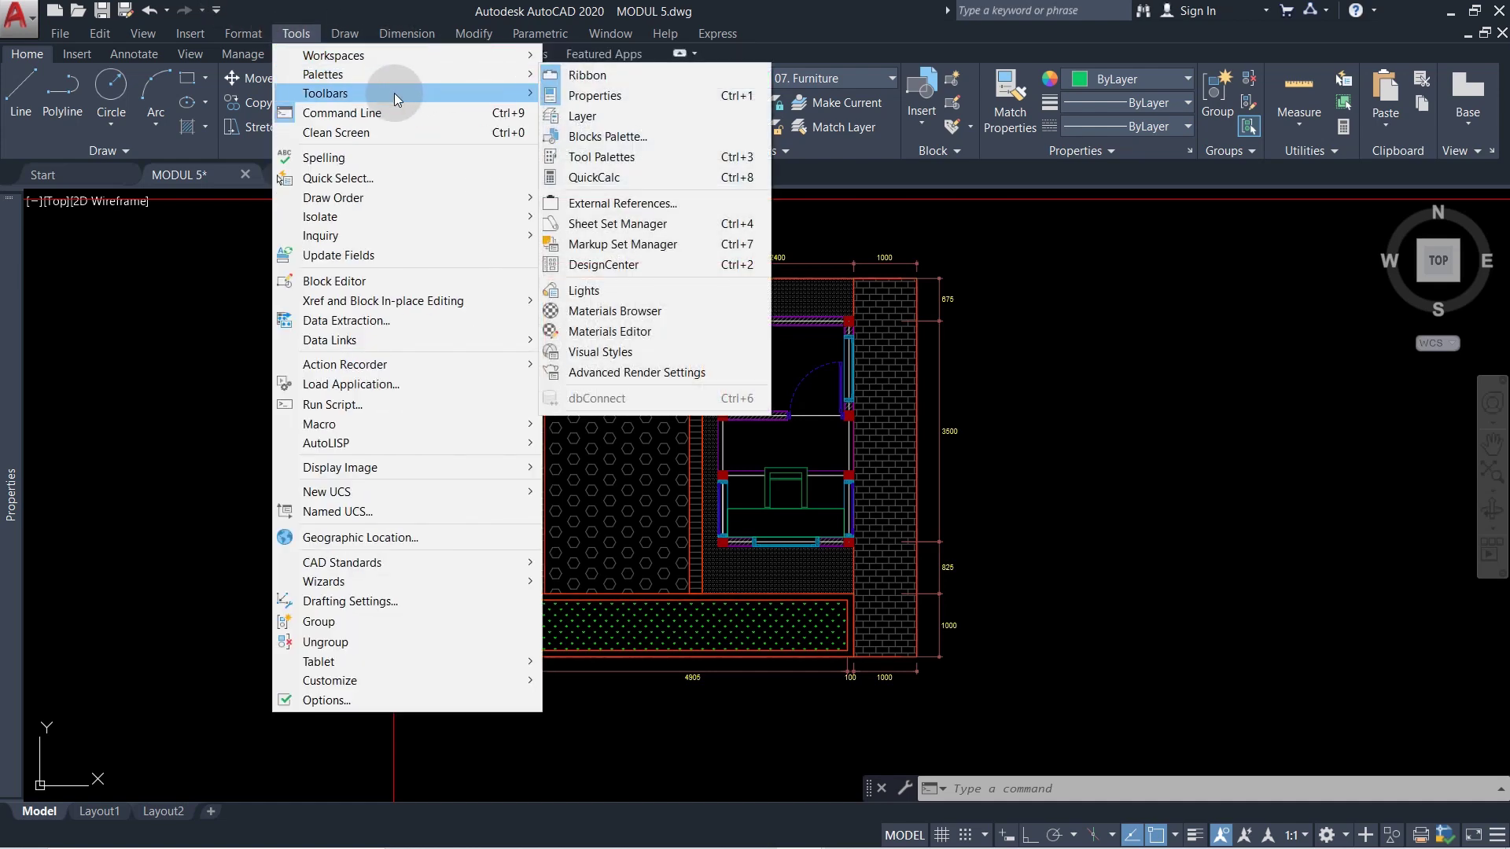
{"action": "mouse_move", "coordinate": [394, 96]}
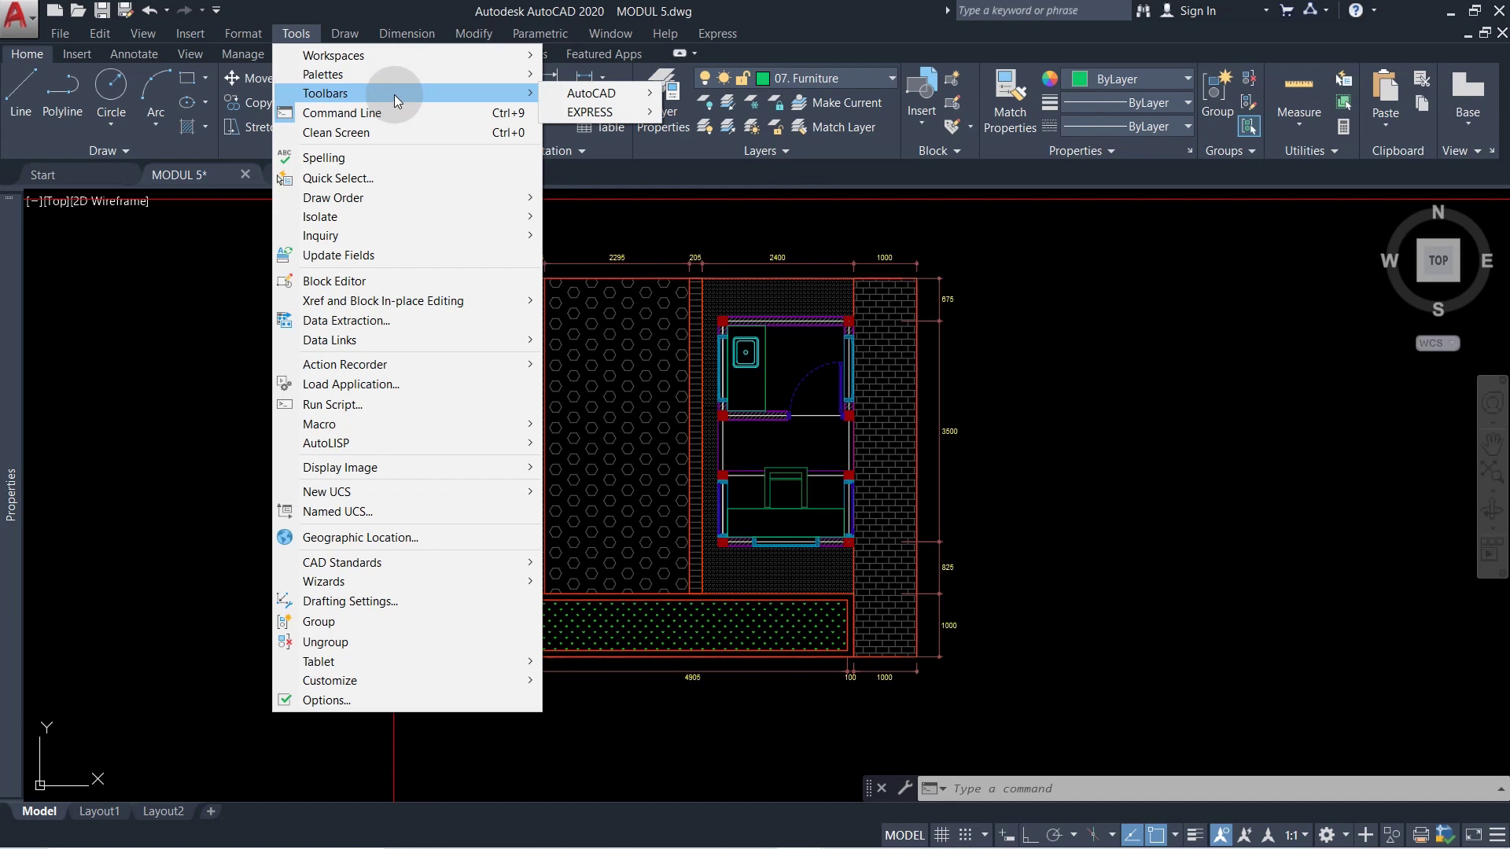
{"action": "mouse_move", "coordinate": [603, 93]}
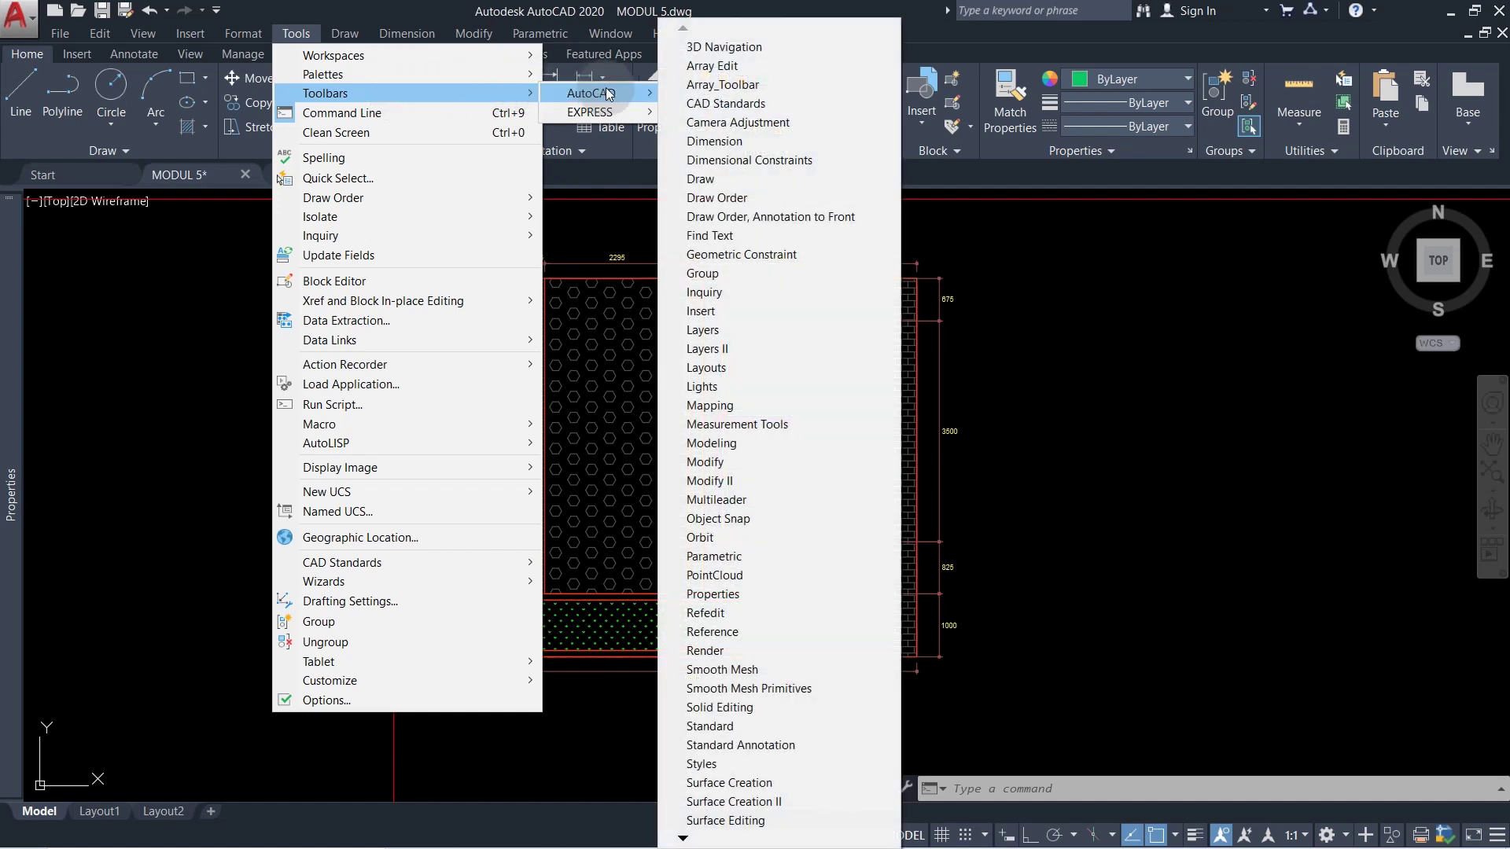
{"action": "left_click", "coordinate": [686, 840]}
{"action": "left_click", "coordinate": [686, 839]}
{"action": "left_click", "coordinate": [685, 839]}
{"action": "left_click", "coordinate": [685, 839]}
{"action": "left_click", "coordinate": [684, 839]}
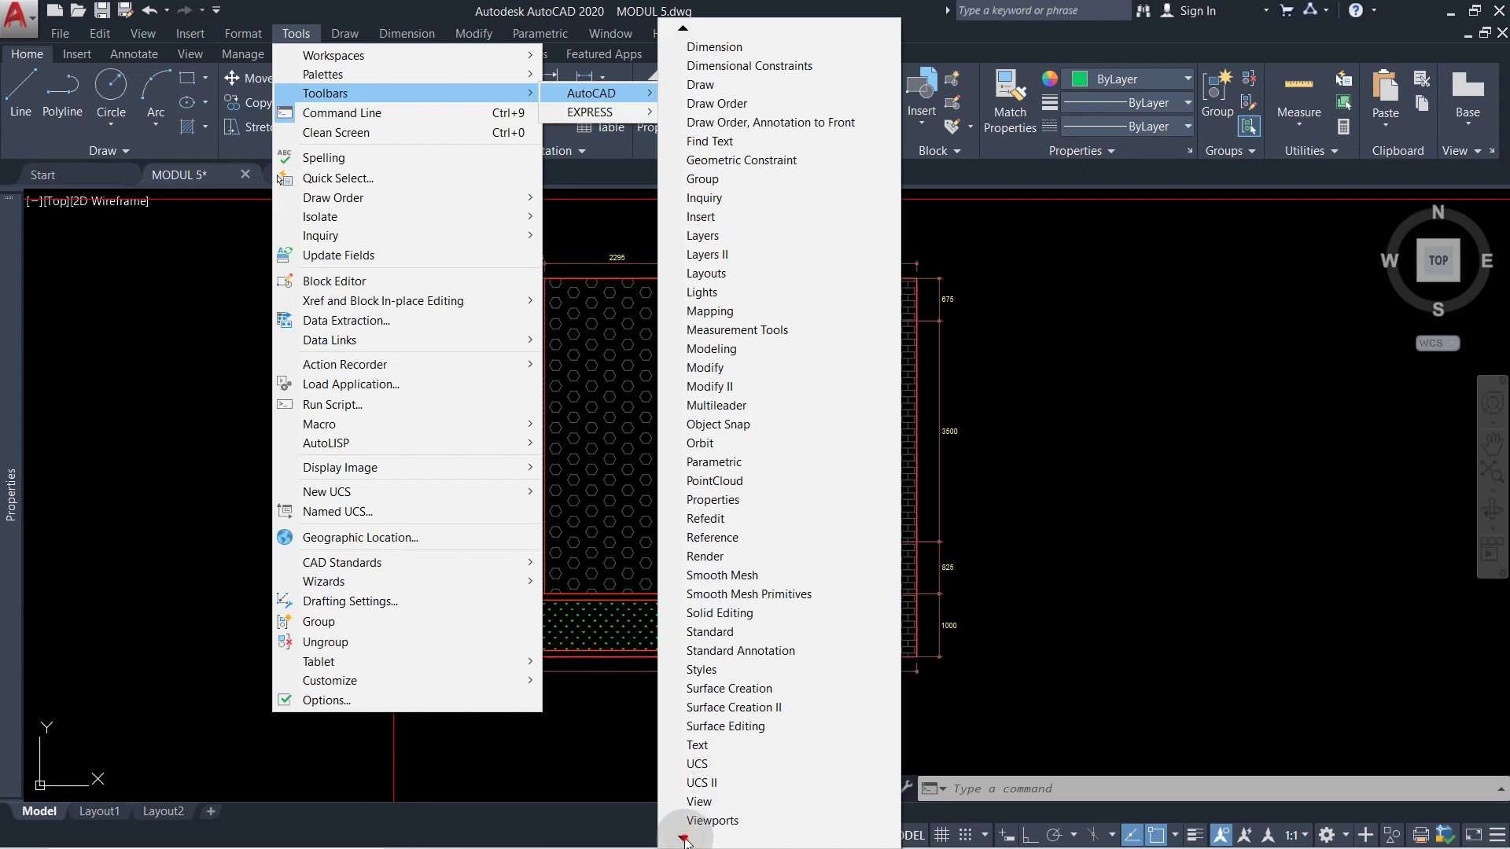
{"action": "left_click", "coordinate": [685, 840]}
{"action": "left_click", "coordinate": [685, 840]}
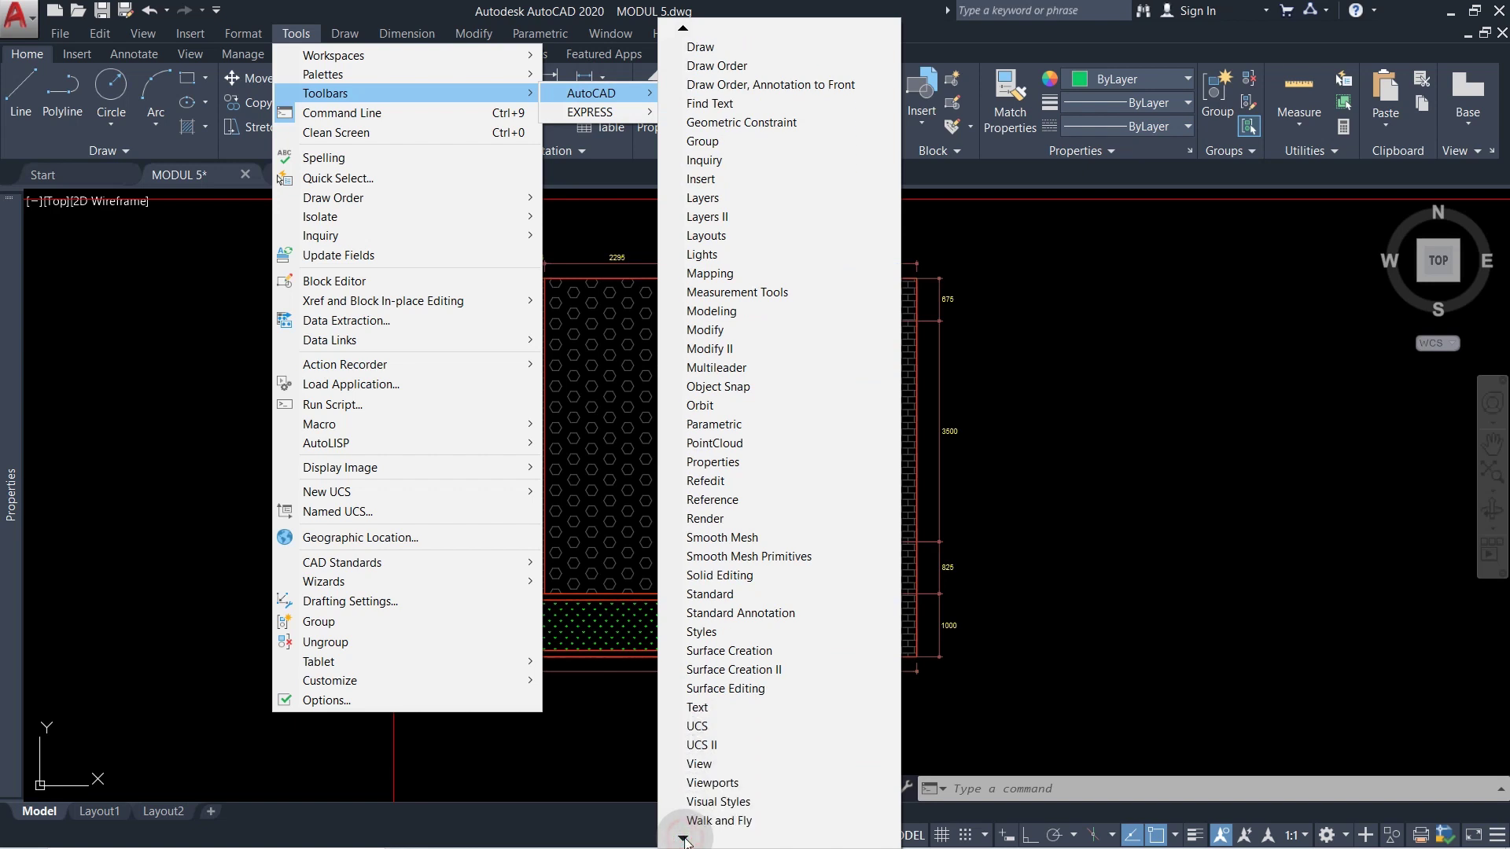
{"action": "left_click", "coordinate": [723, 786]}
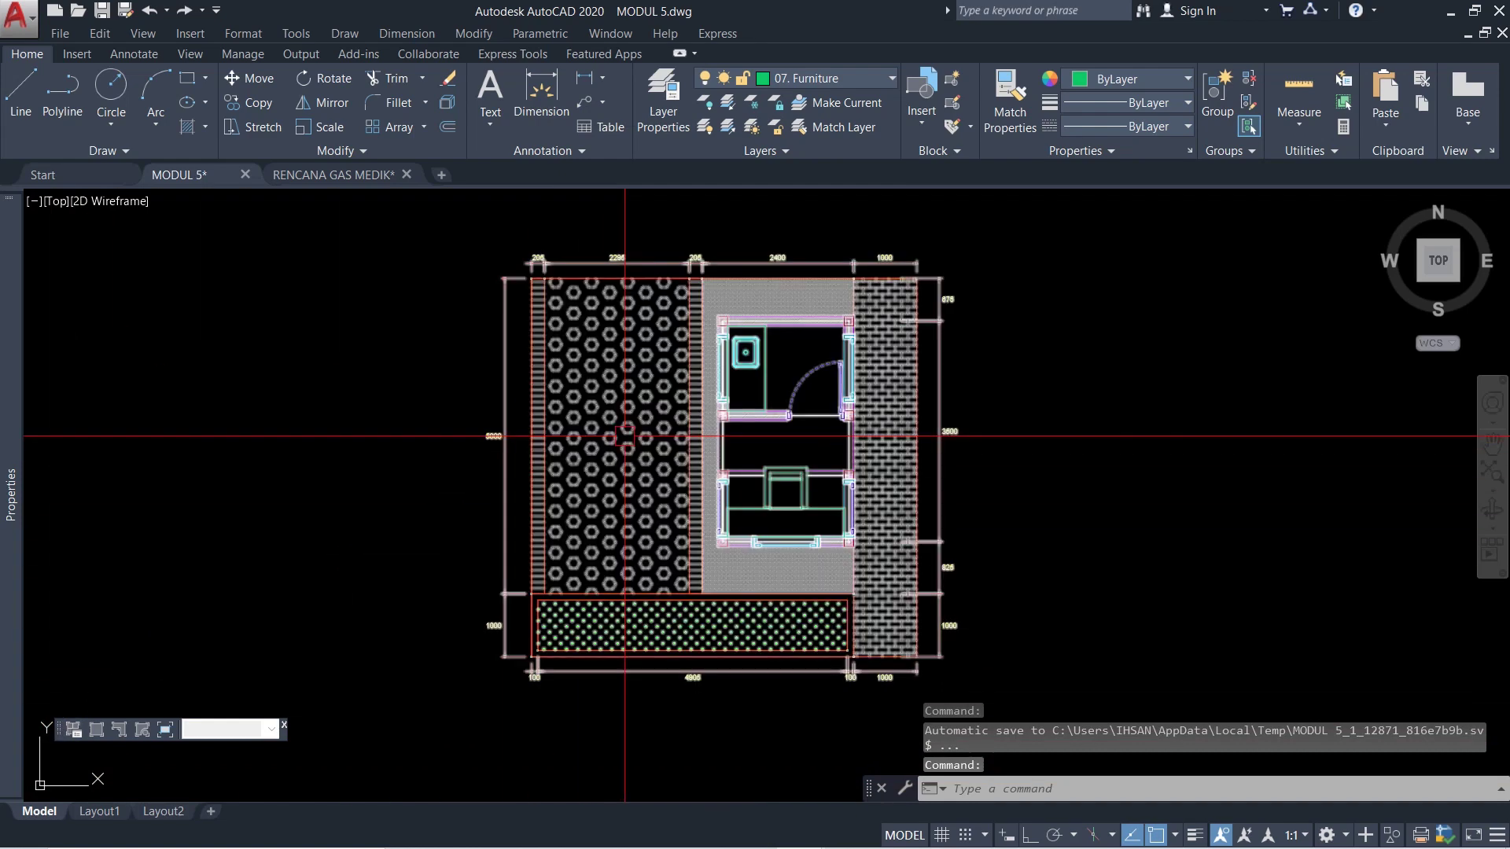
- Switch to Layout1 and open its page setup for modification
{"action": "left_click", "coordinate": [103, 814]}
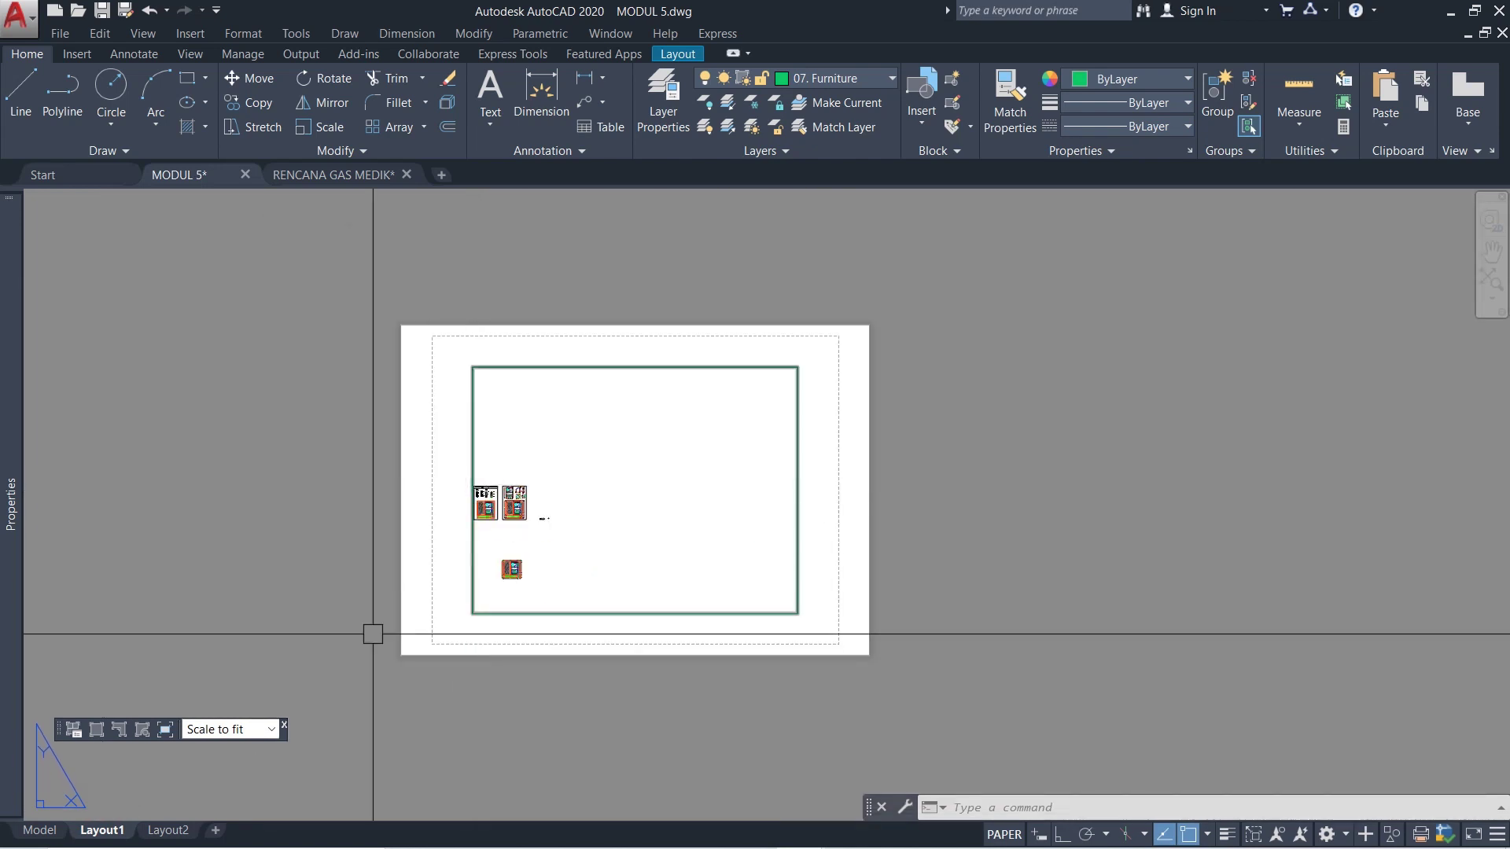
{"action": "mouse_move", "coordinate": [54, 837]}
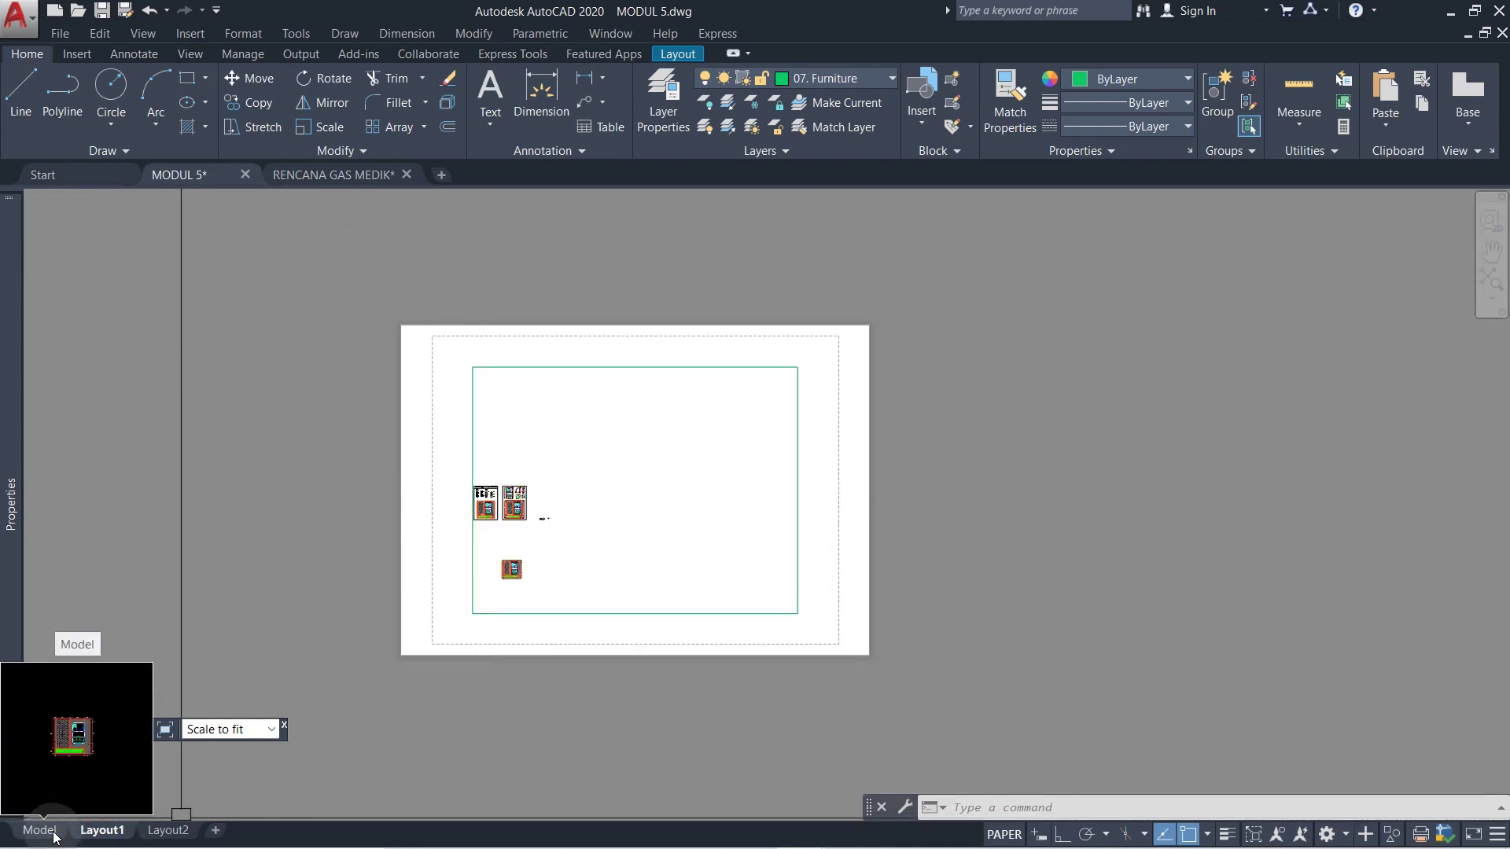
{"action": "right_click", "coordinate": [92, 835]}
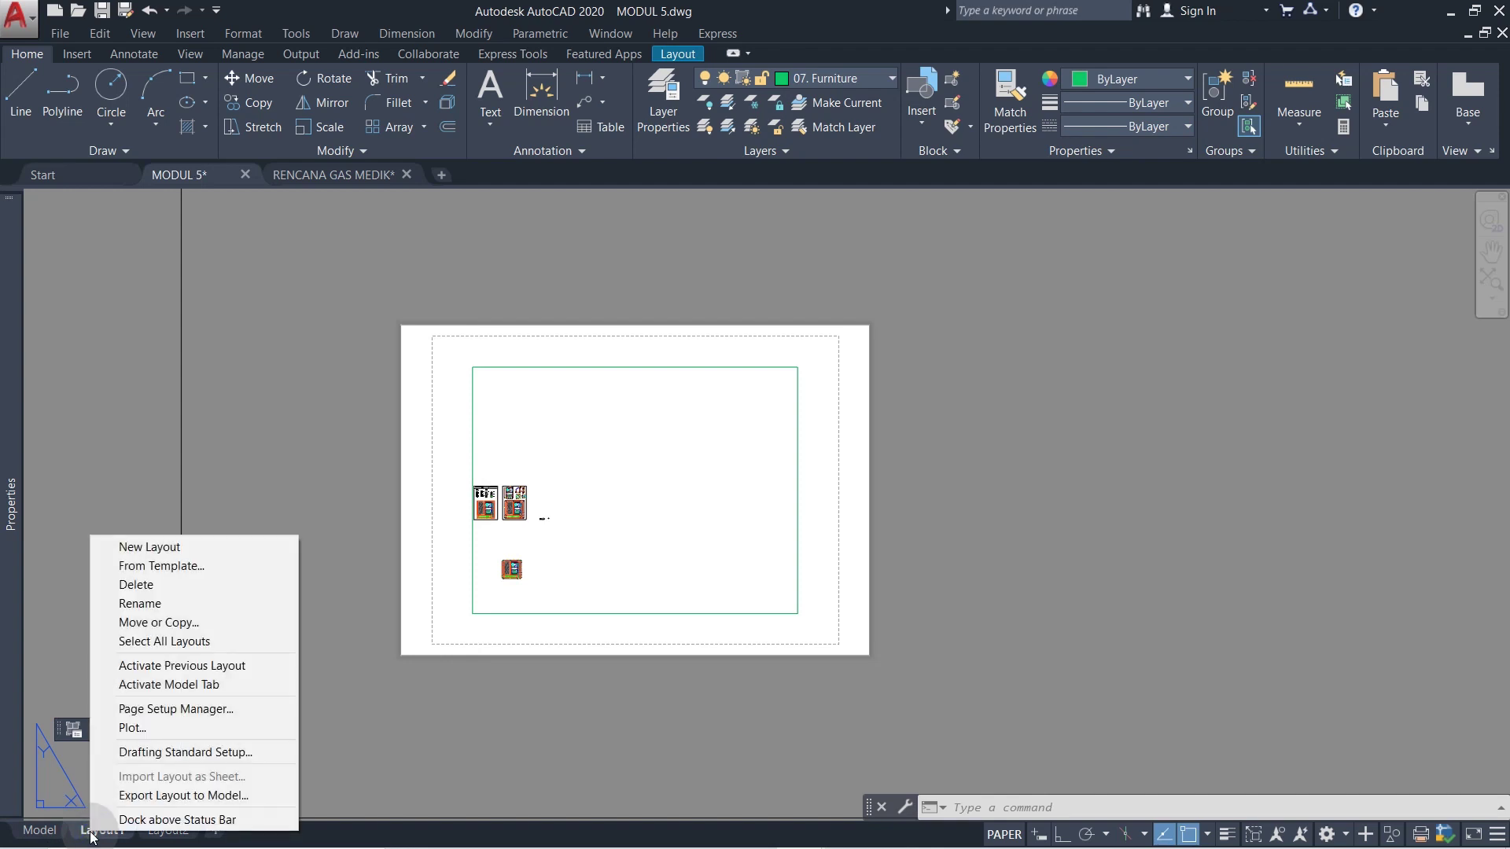
{"action": "left_click", "coordinate": [193, 710]}
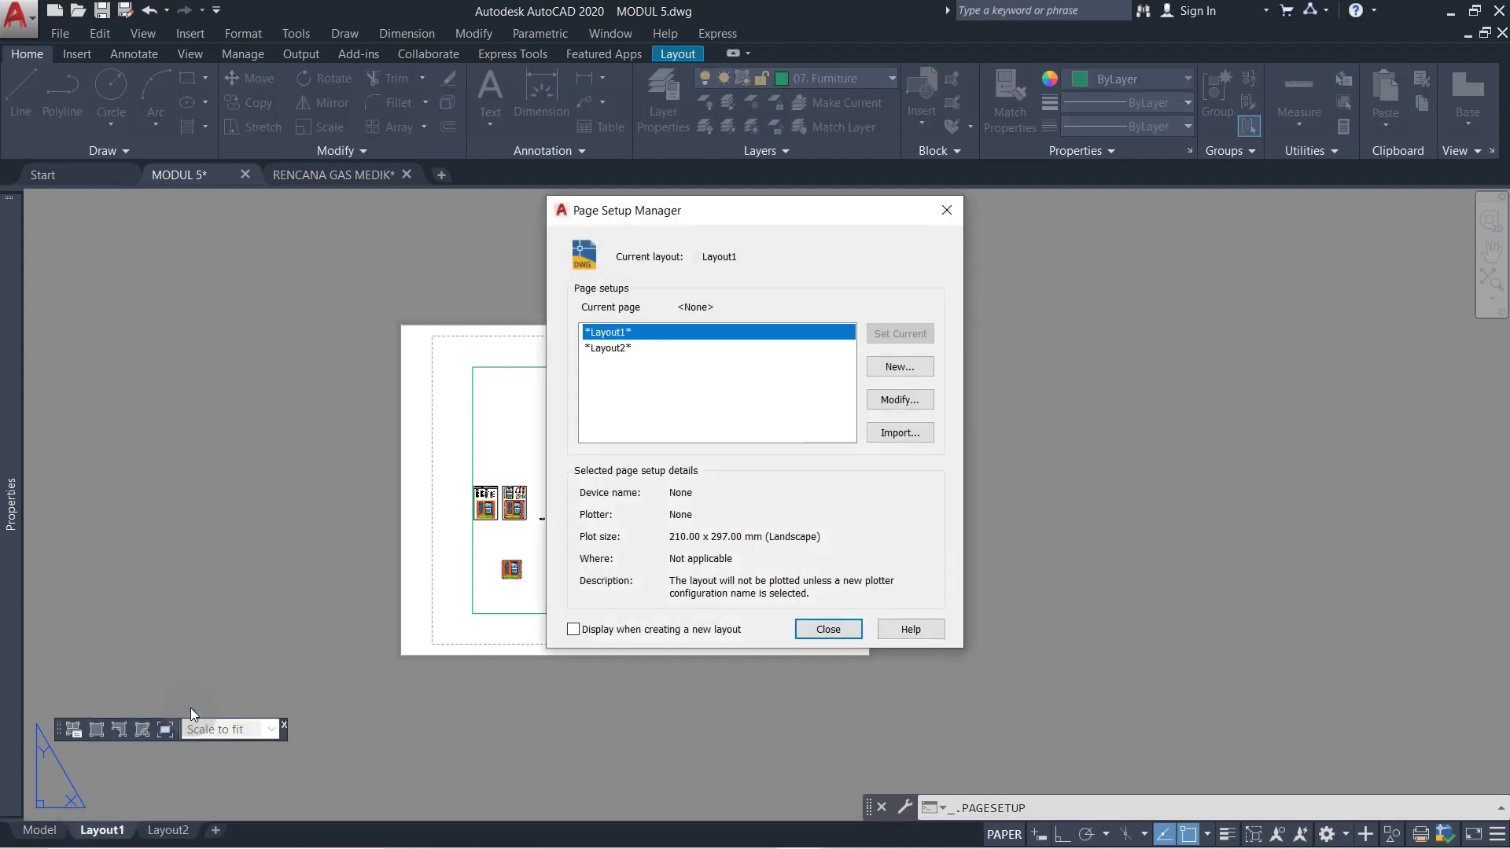
{"action": "left_click", "coordinate": [896, 401]}
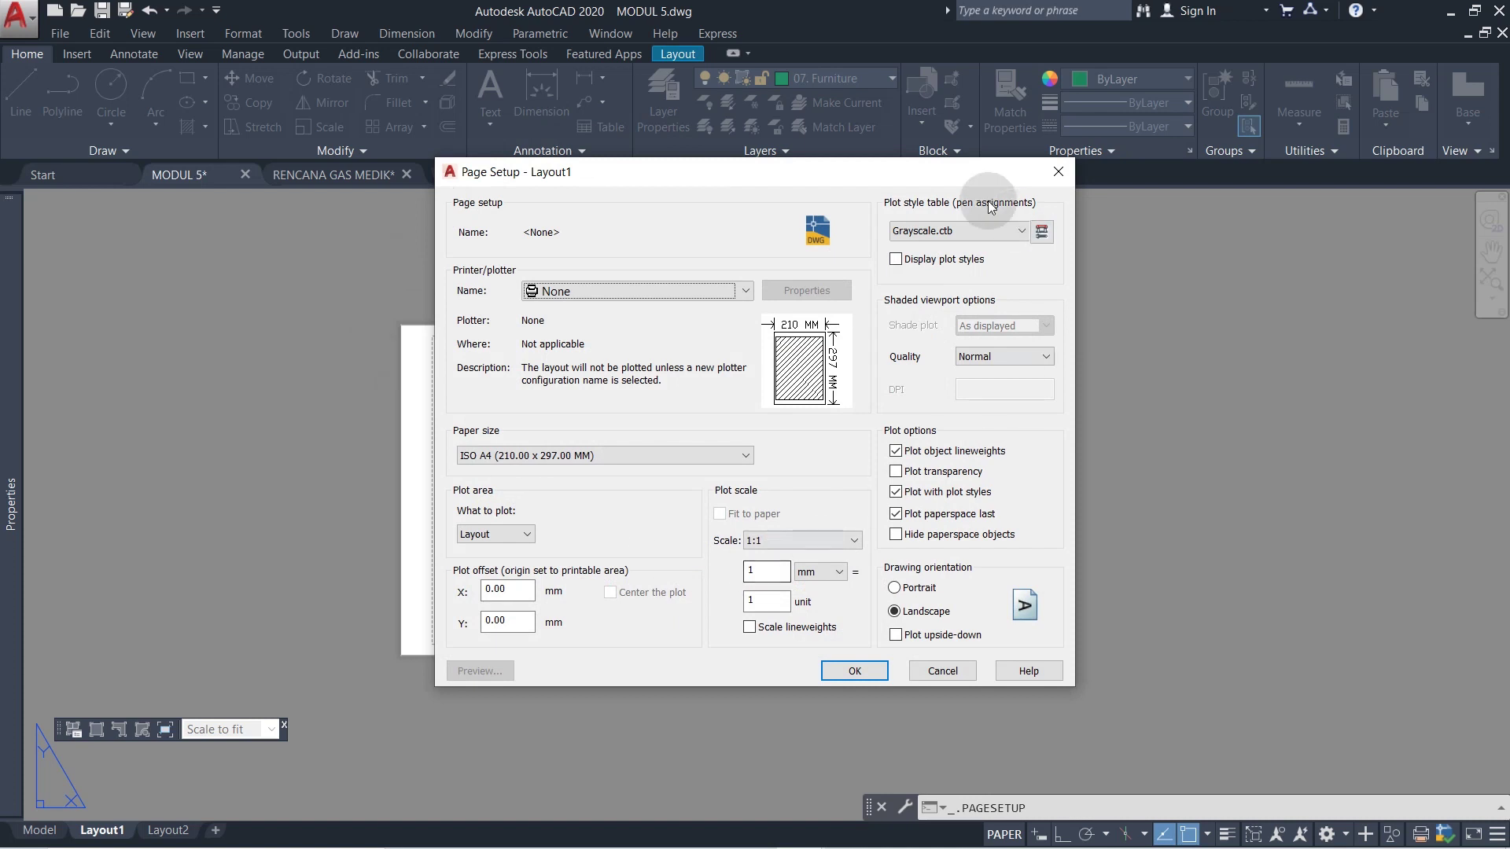
- Set the plotter to DWG To PDF.pc3 and the paper size to ISO A4 (297.00 x 210.00 MM)
{"action": "left_click", "coordinate": [641, 285]}
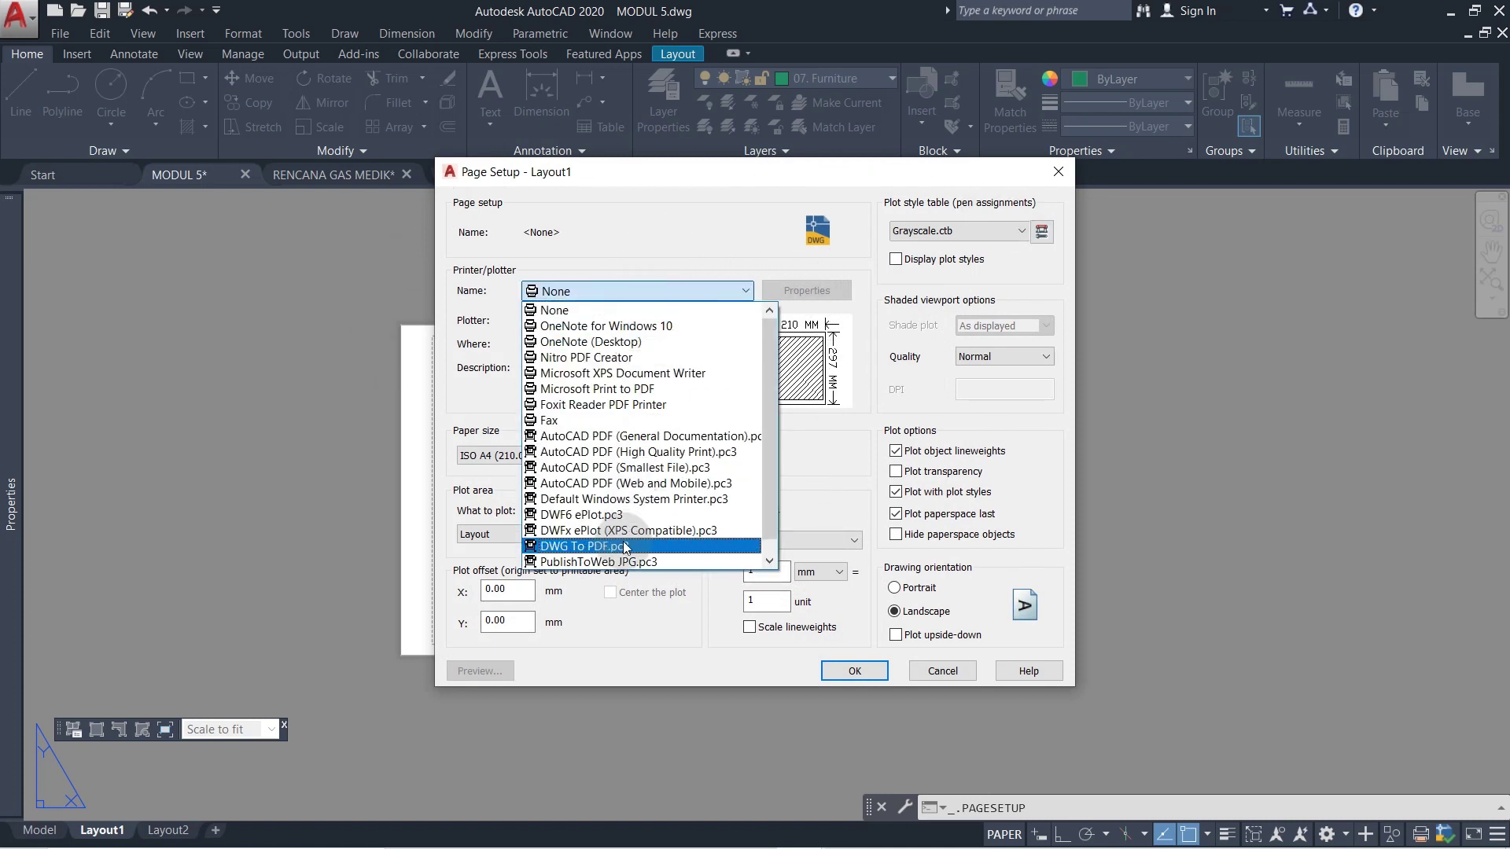
{"action": "left_click", "coordinate": [623, 543]}
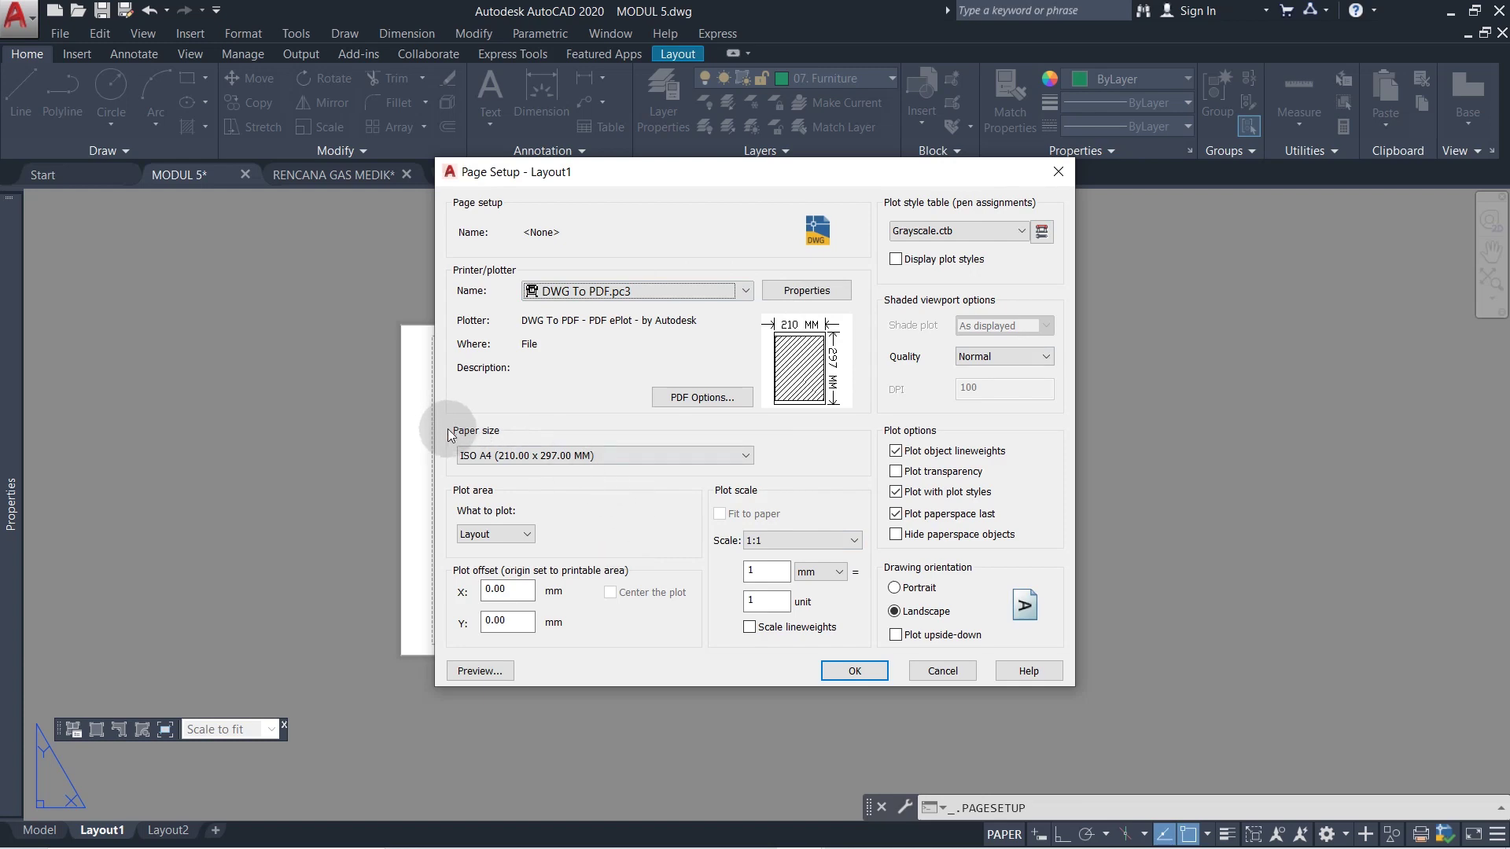
{"action": "left_click", "coordinate": [519, 455]}
{"action": "scroll", "coordinate": [542, 550], "scroll_direction": "up", "scroll_amount": 1}
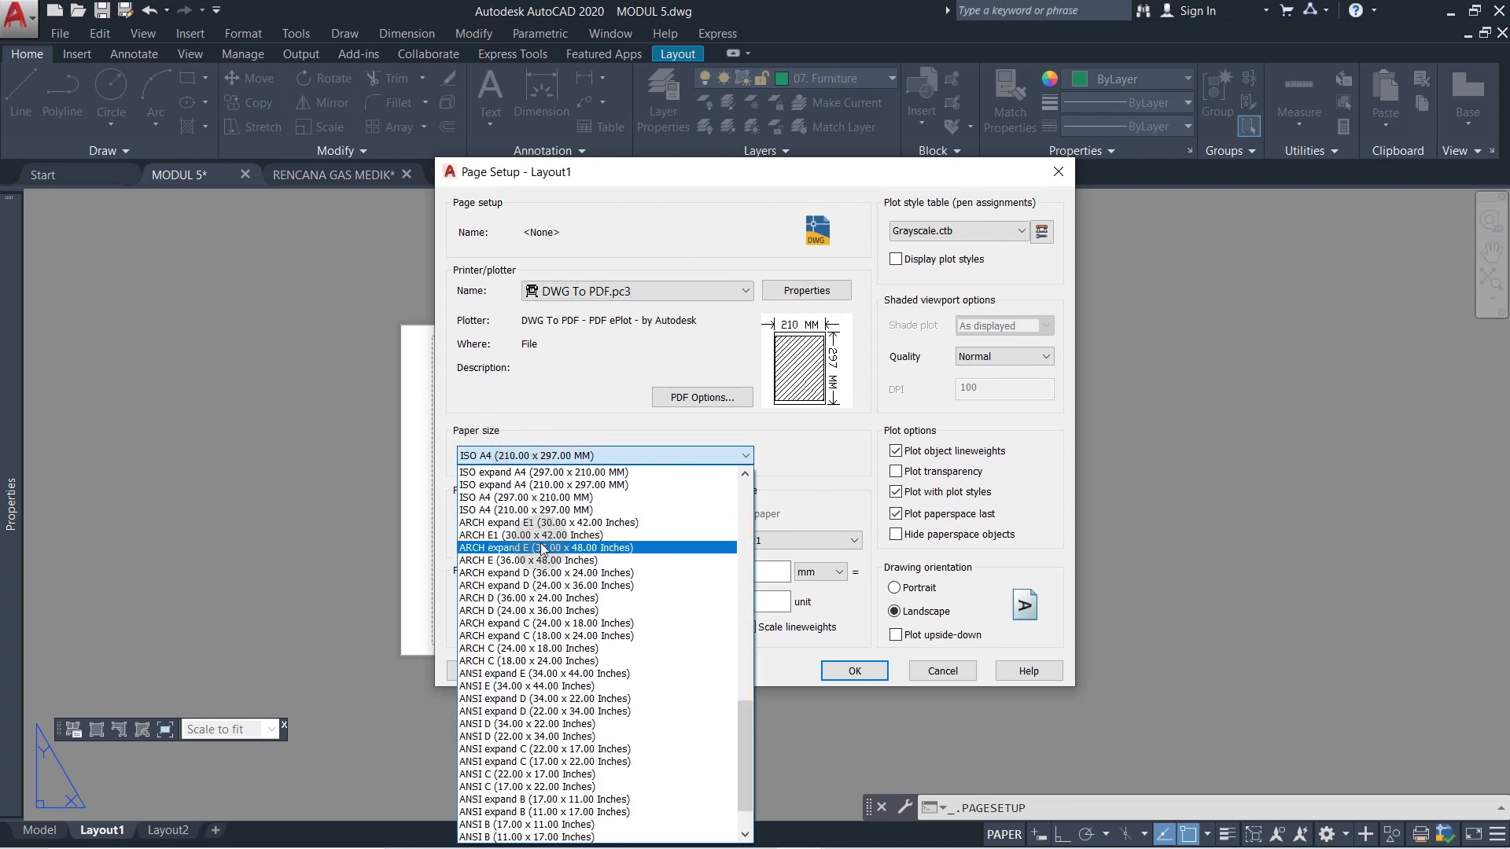
{"action": "left_click", "coordinate": [546, 497]}
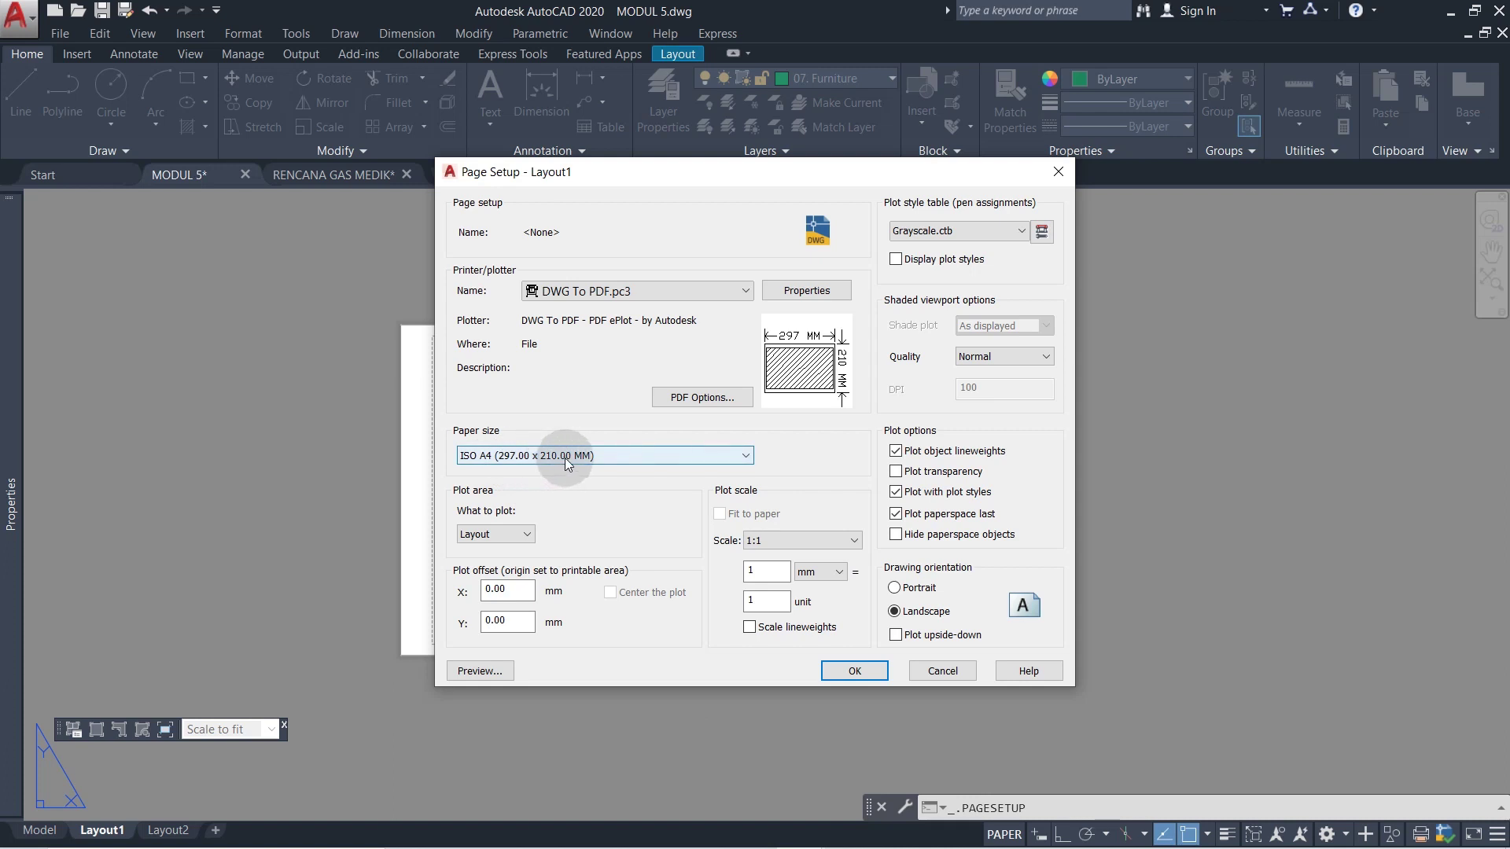
- Keep the Grayscale.ctb plot style, the Layout plot area and a 1:1 plot scale in mm
{"action": "left_click", "coordinate": [998, 230]}
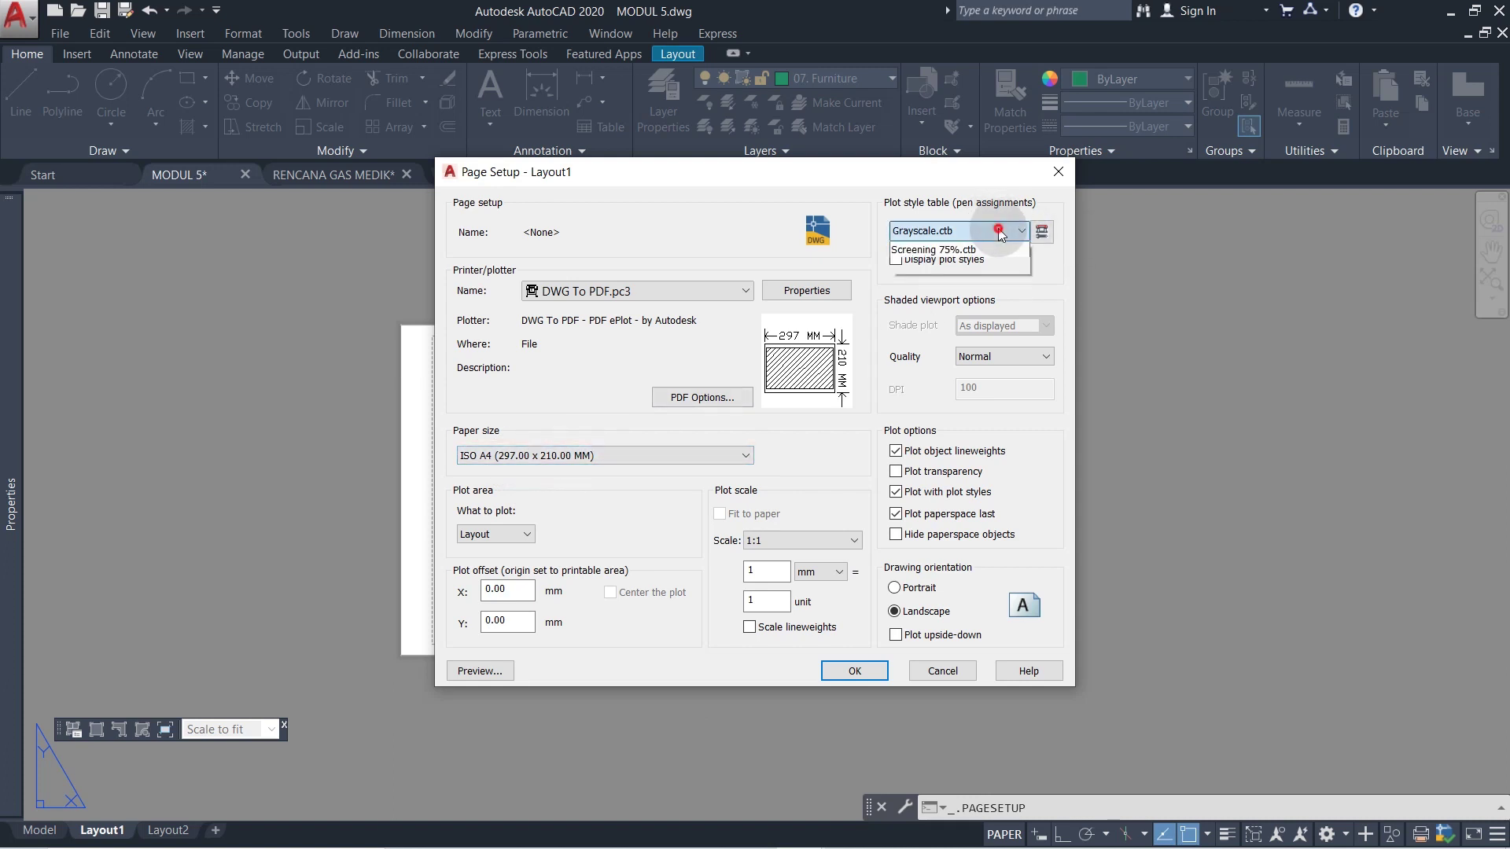
{"action": "left_click", "coordinate": [998, 231]}
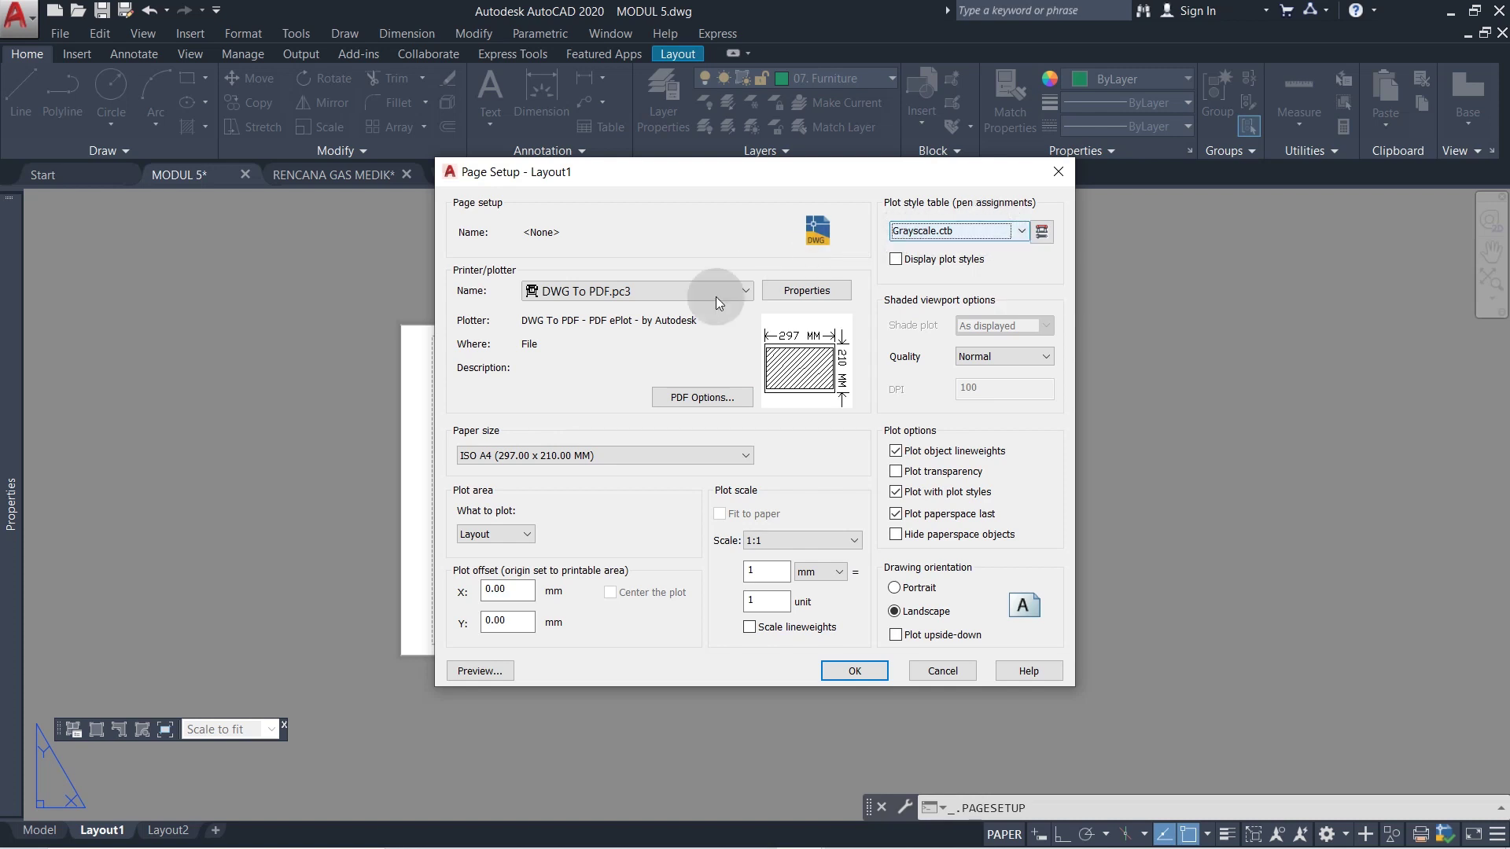
{"action": "left_click", "coordinate": [512, 541]}
{"action": "left_click", "coordinate": [486, 578]}
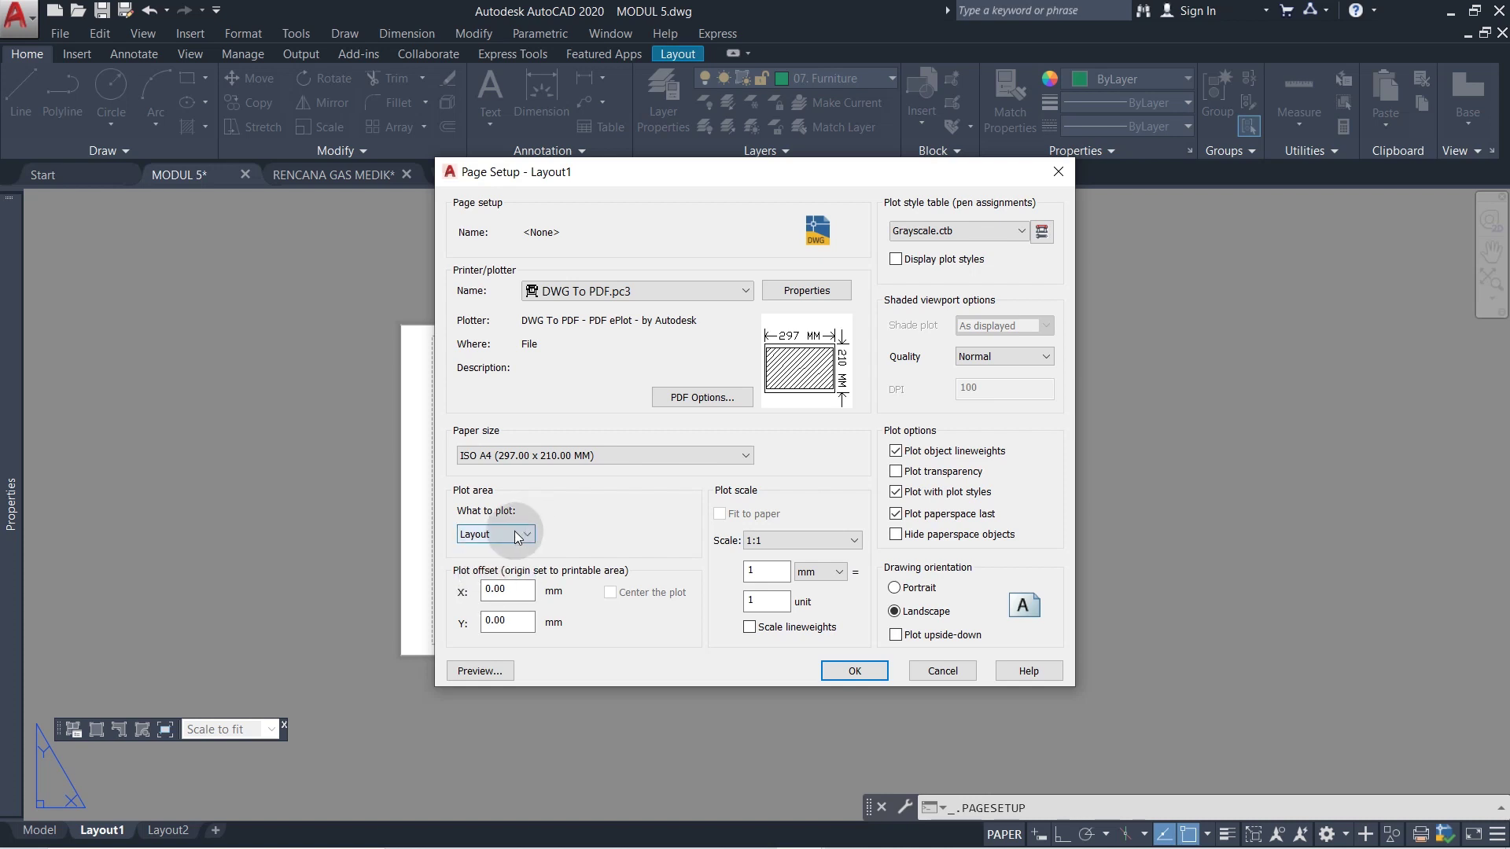
{"action": "left_click", "coordinate": [852, 540]}
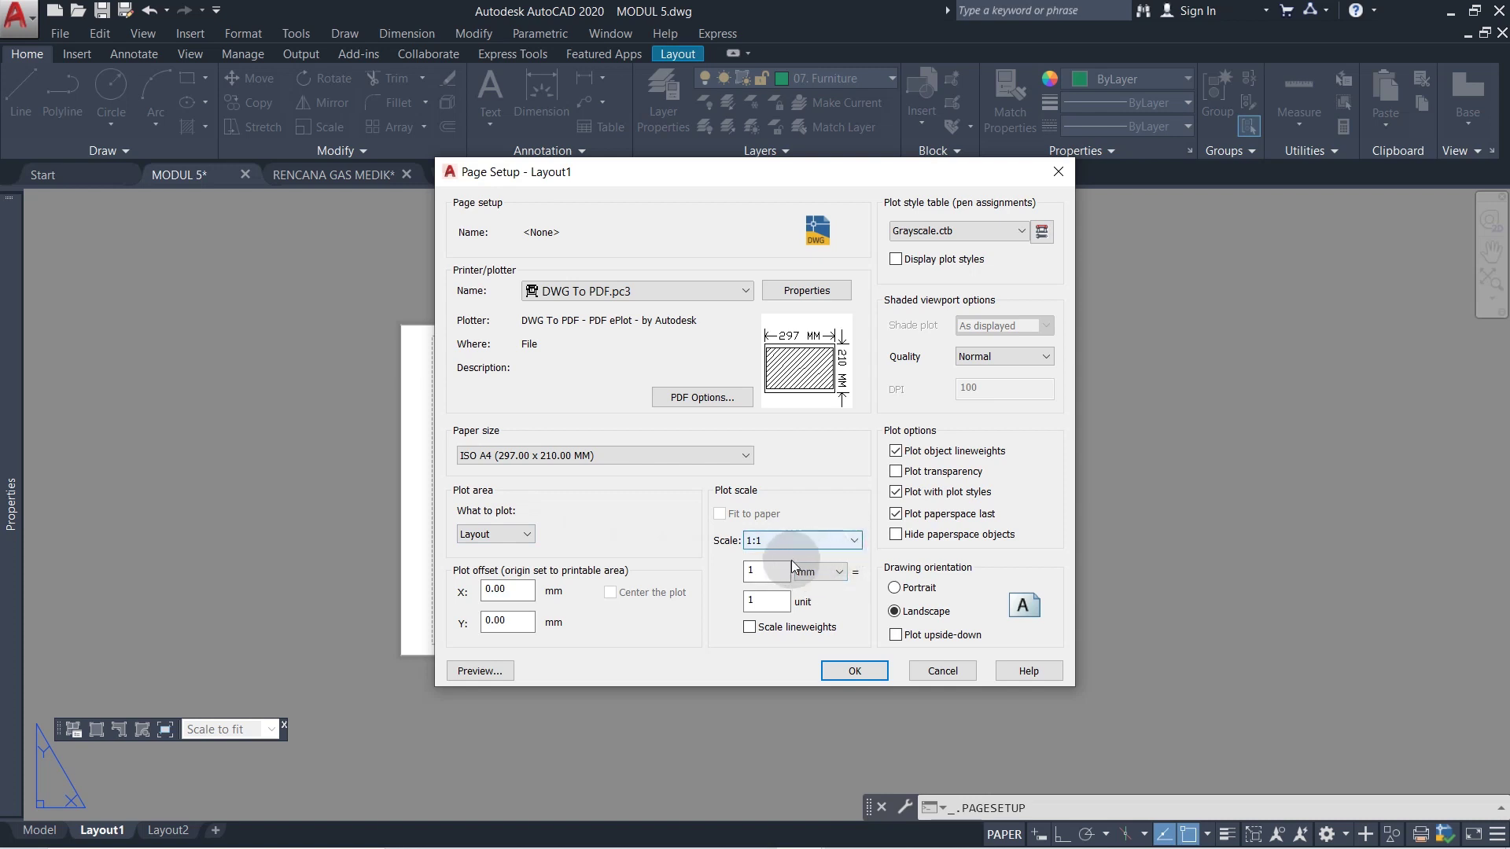
{"action": "left_click", "coordinate": [818, 577]}
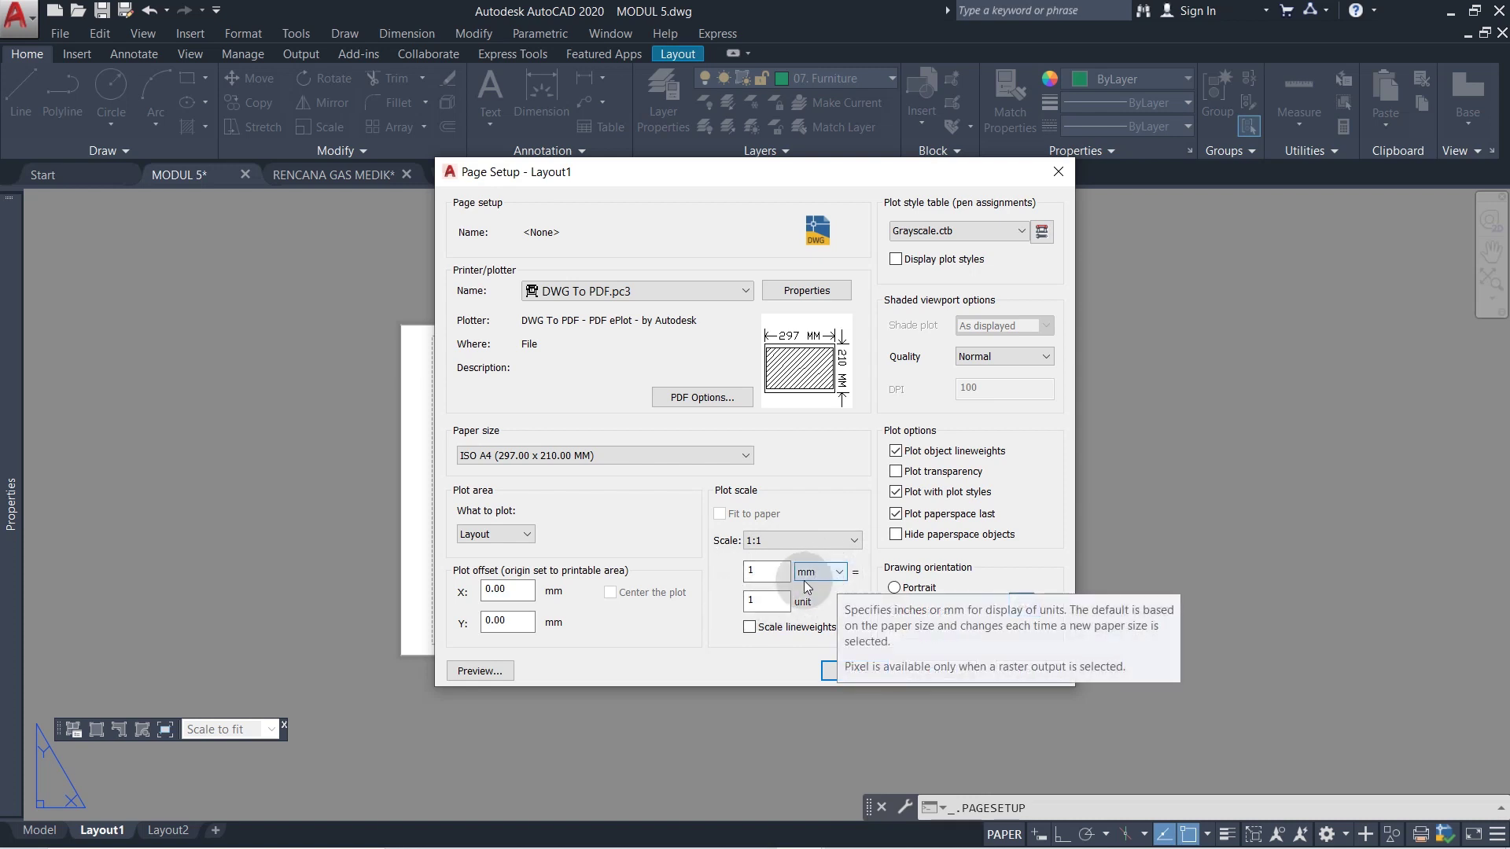
{"action": "left_click", "coordinate": [750, 597]}
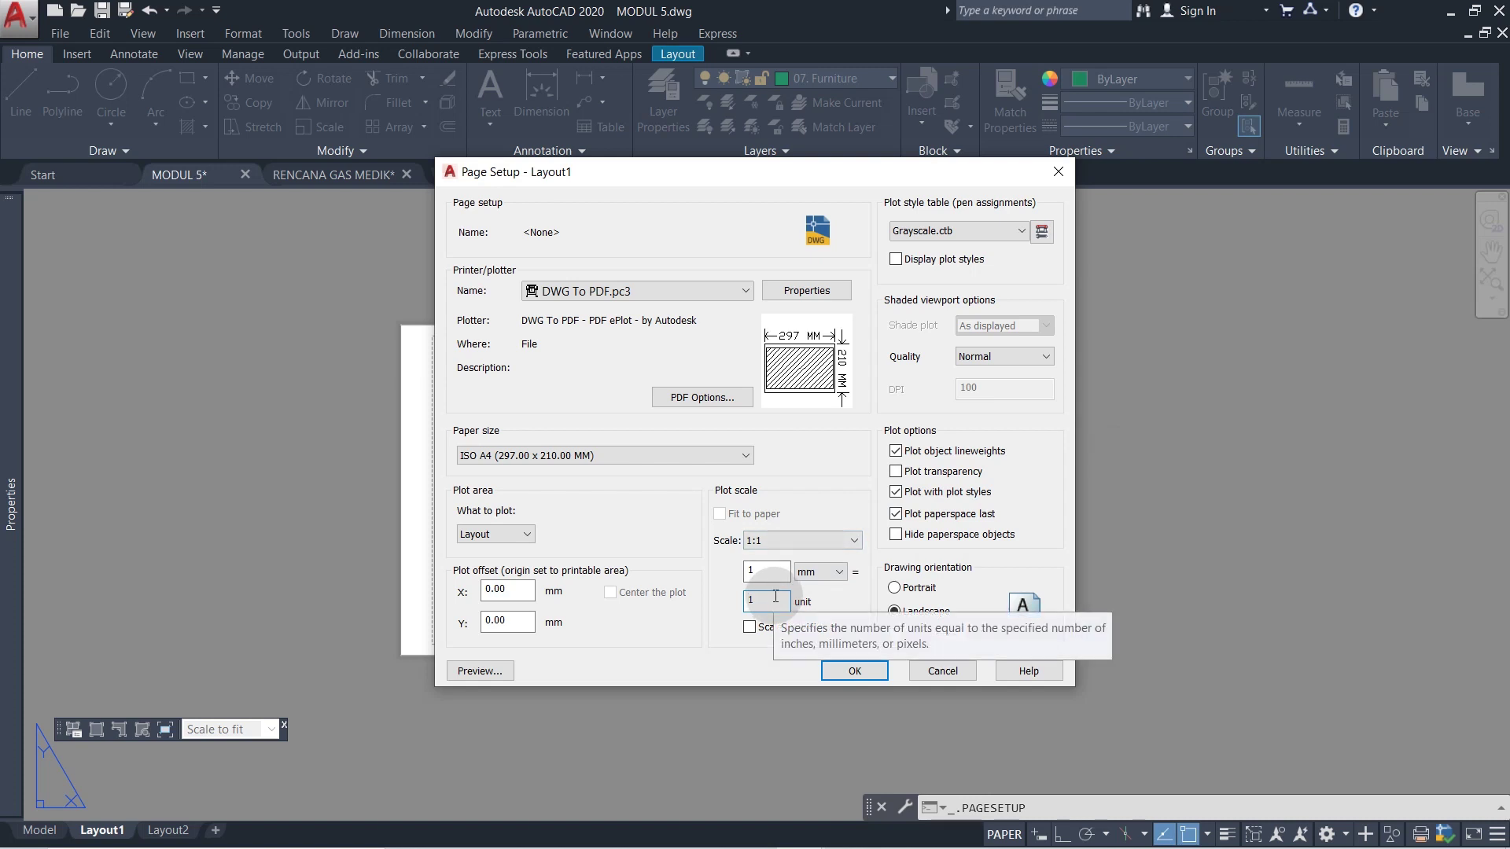
{"action": "type", "text": "."}
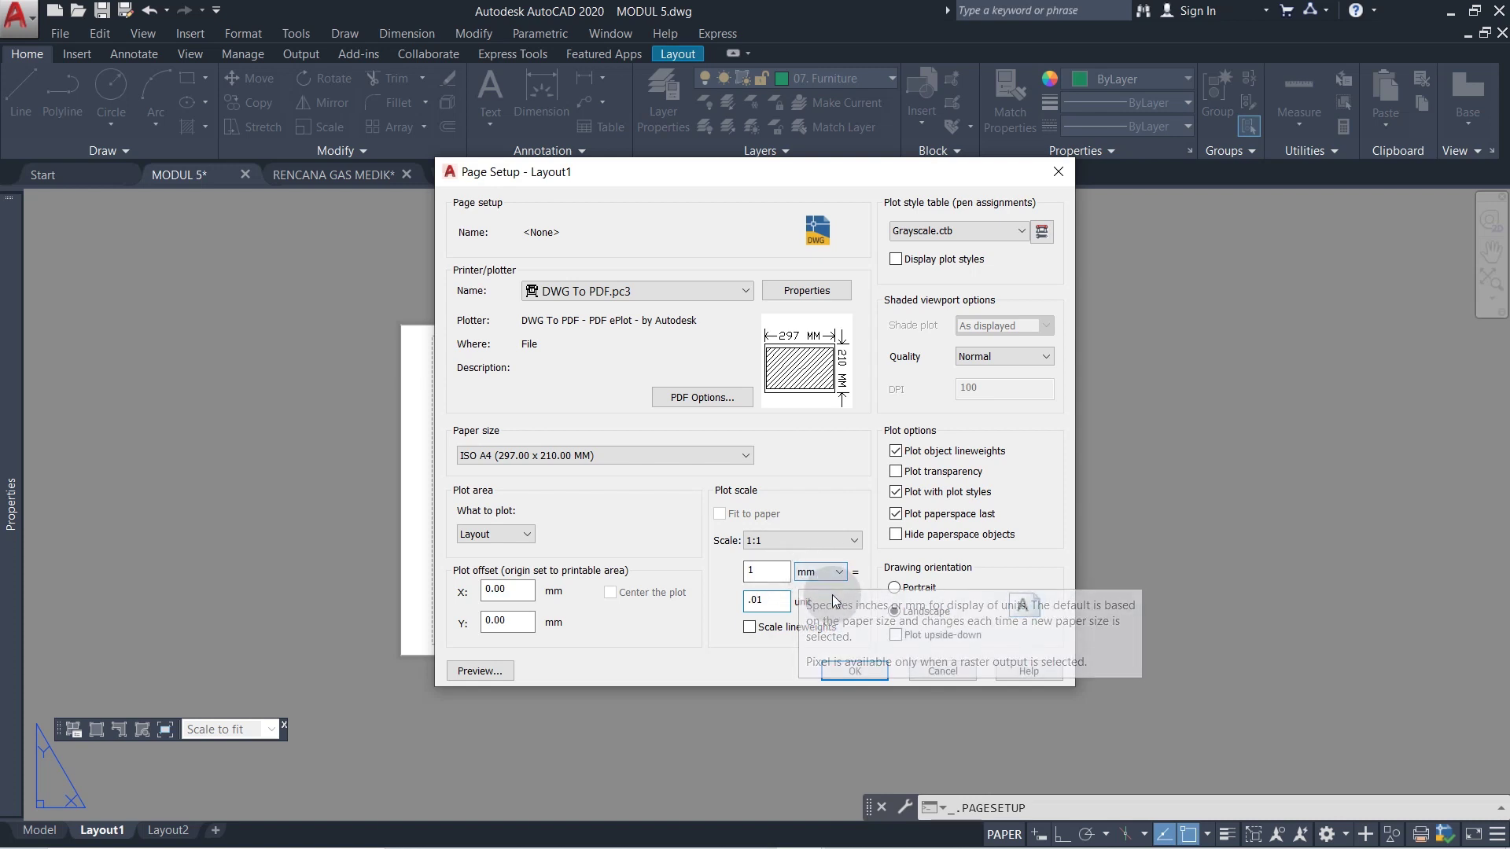
{"action": "key", "text": "BackSpace"}
{"action": "key", "text": "BackSpace"}
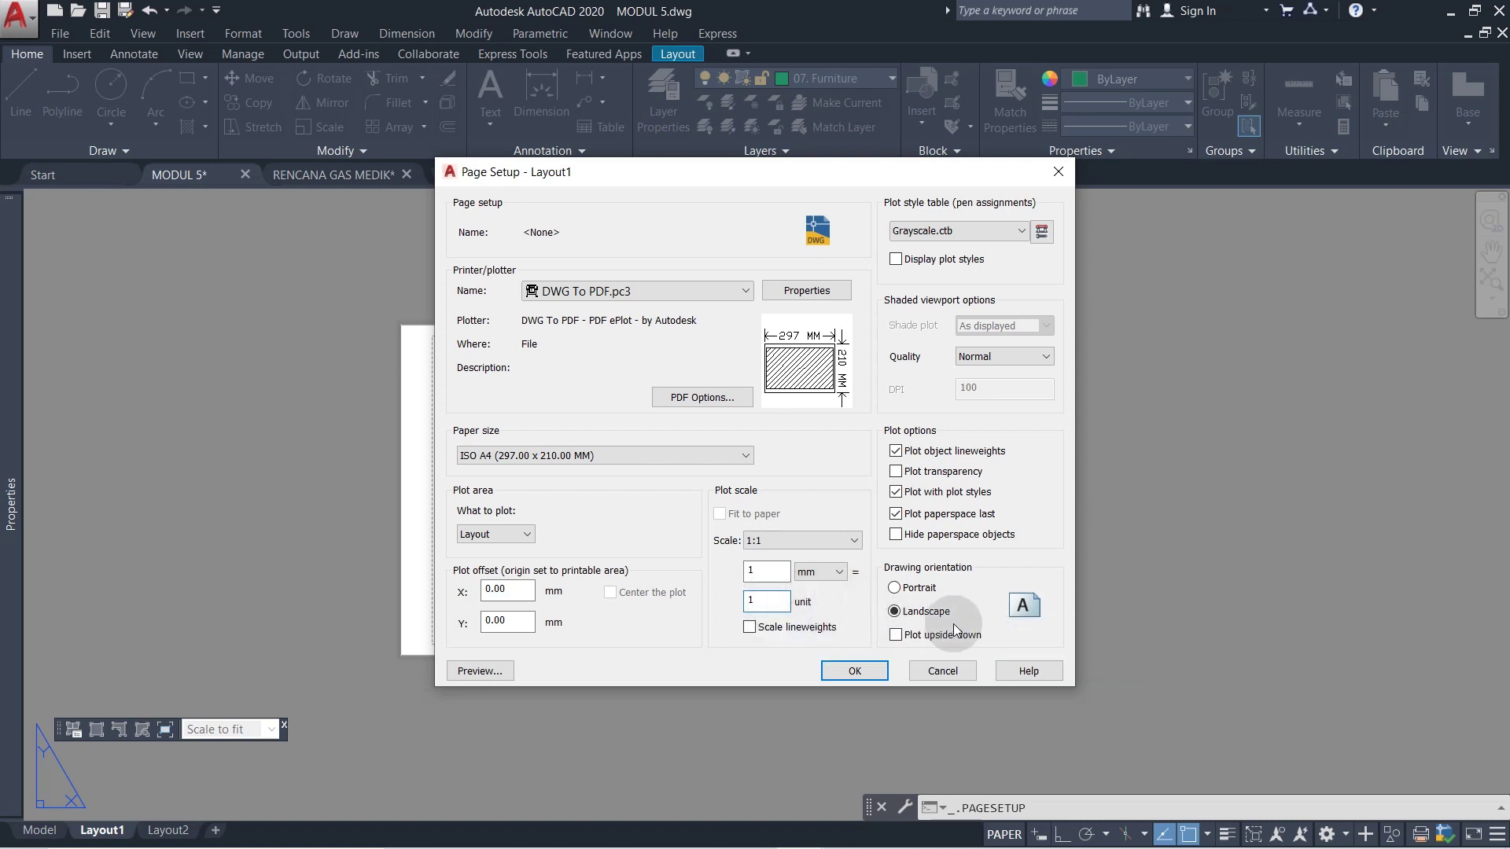
- Apply the Layout1 page setup and close the Page Setup Manager
{"action": "left_click", "coordinate": [861, 677]}
{"action": "left_click", "coordinate": [844, 632]}
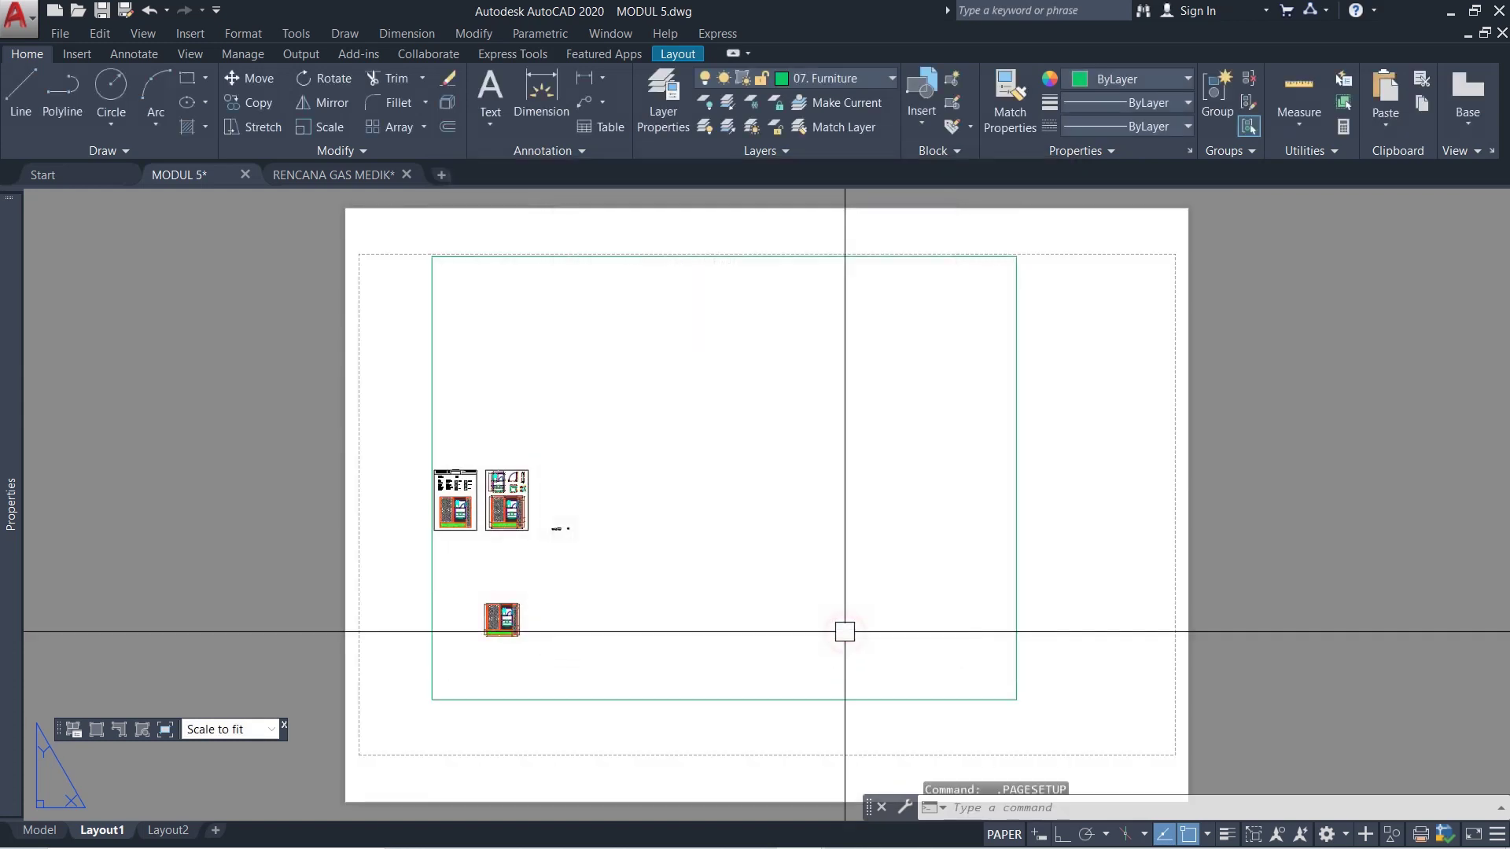
- Erase the existing viewport from the Layout1 sheet
{"action": "scroll", "coordinate": [482, 440], "scroll_direction": "down", "scroll_amount": 2}
{"action": "right_click", "coordinate": [482, 422]}
{"action": "left_click", "coordinate": [853, 364]}
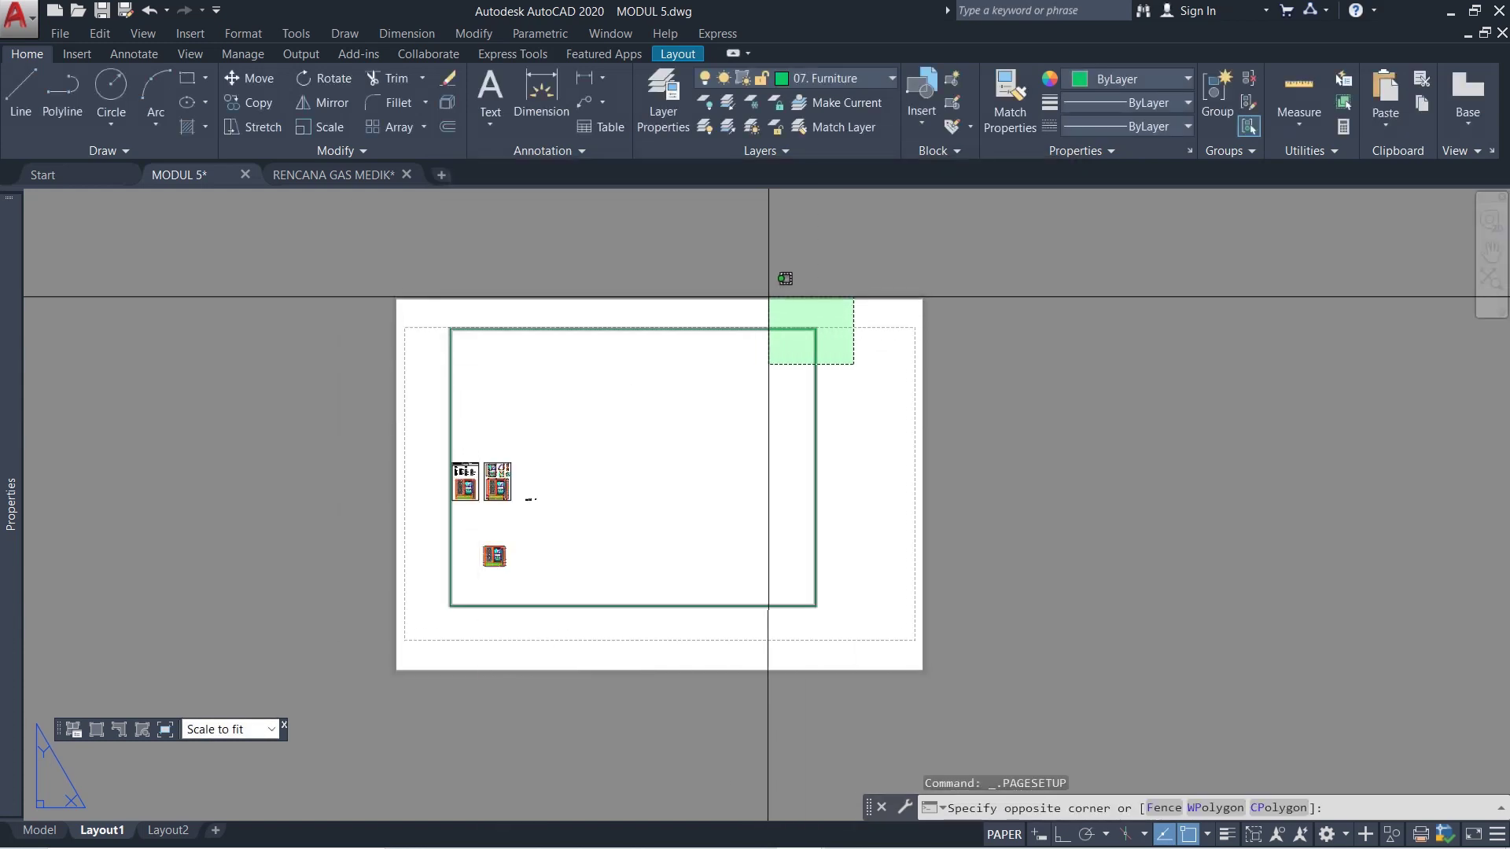
{"action": "left_click", "coordinate": [769, 284]}
{"action": "type", "text": "EE"}
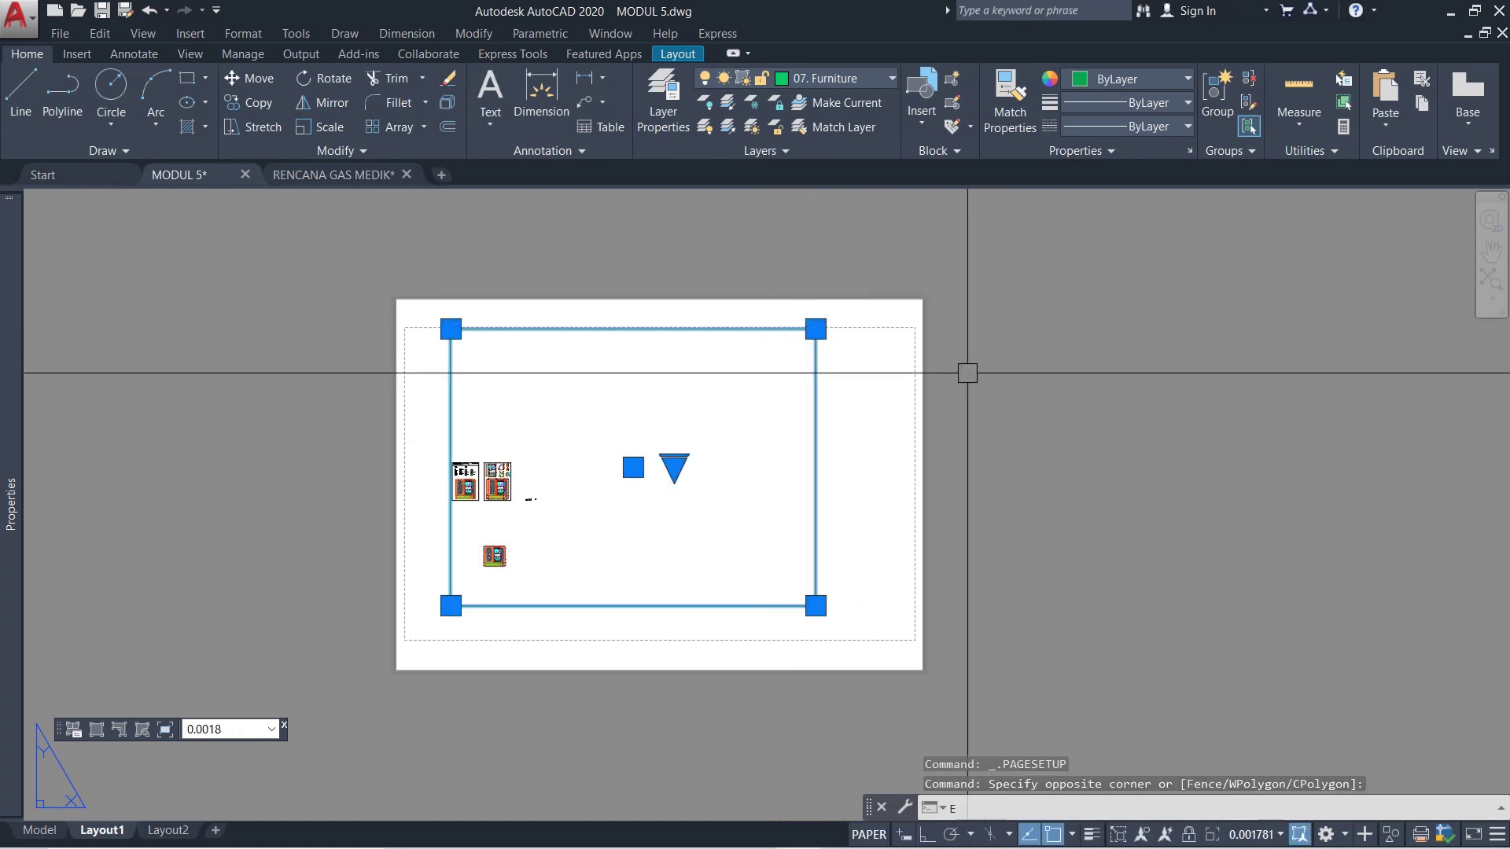
{"action": "key", "text": "Return"}
{"action": "scroll", "coordinate": [895, 393], "scroll_direction": "down", "scroll_amount": 2}
{"action": "type", "text": "E"}
{"action": "key", "text": "Return"}
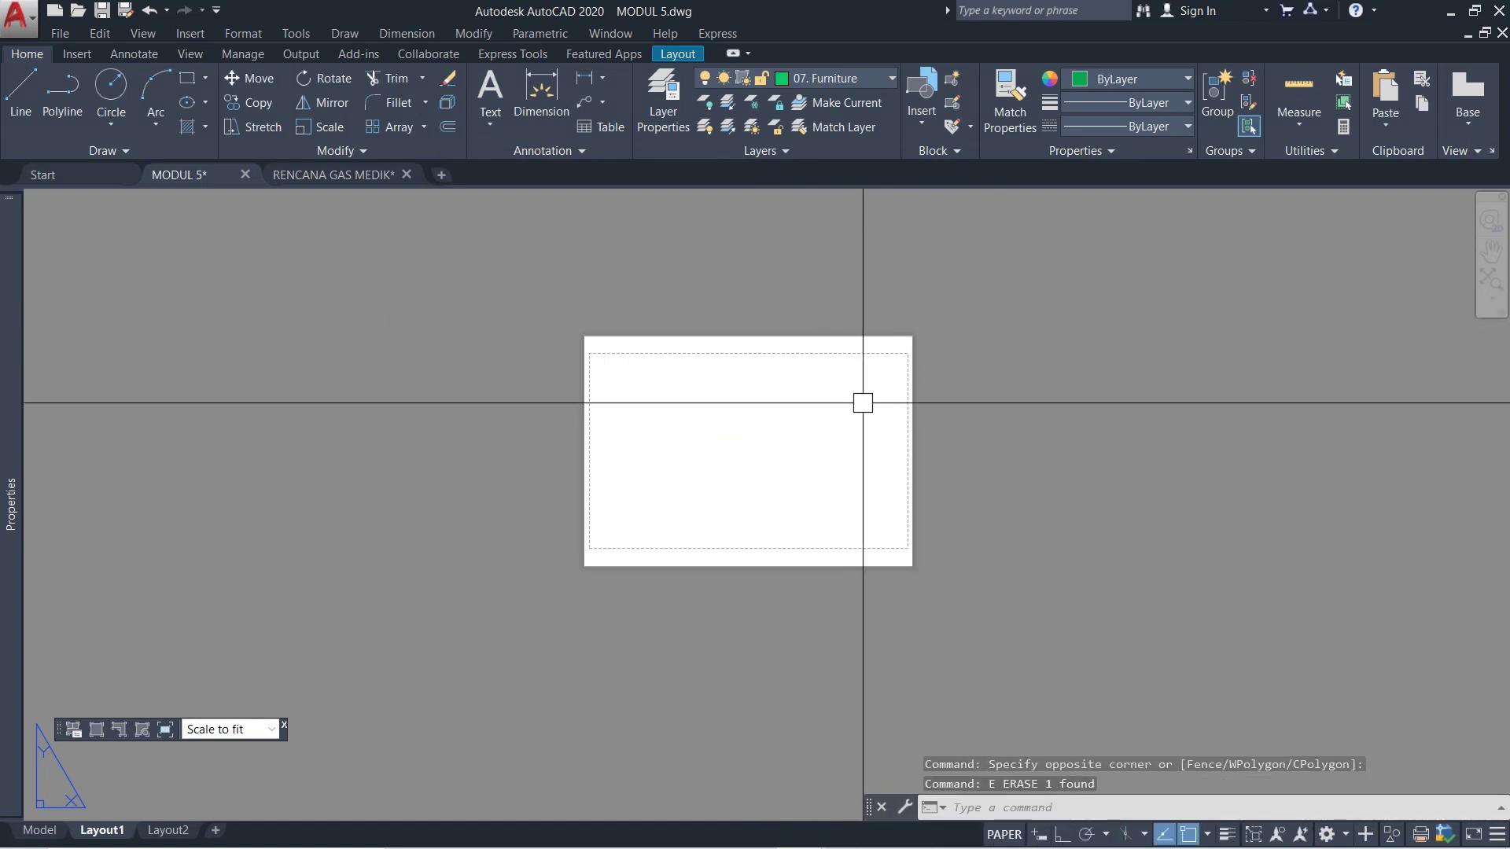
- Copy the KERTAS A4 title block with its frame and outer border from model space, leaving out the floor plan inside it
{"action": "left_click", "coordinate": [28, 836]}
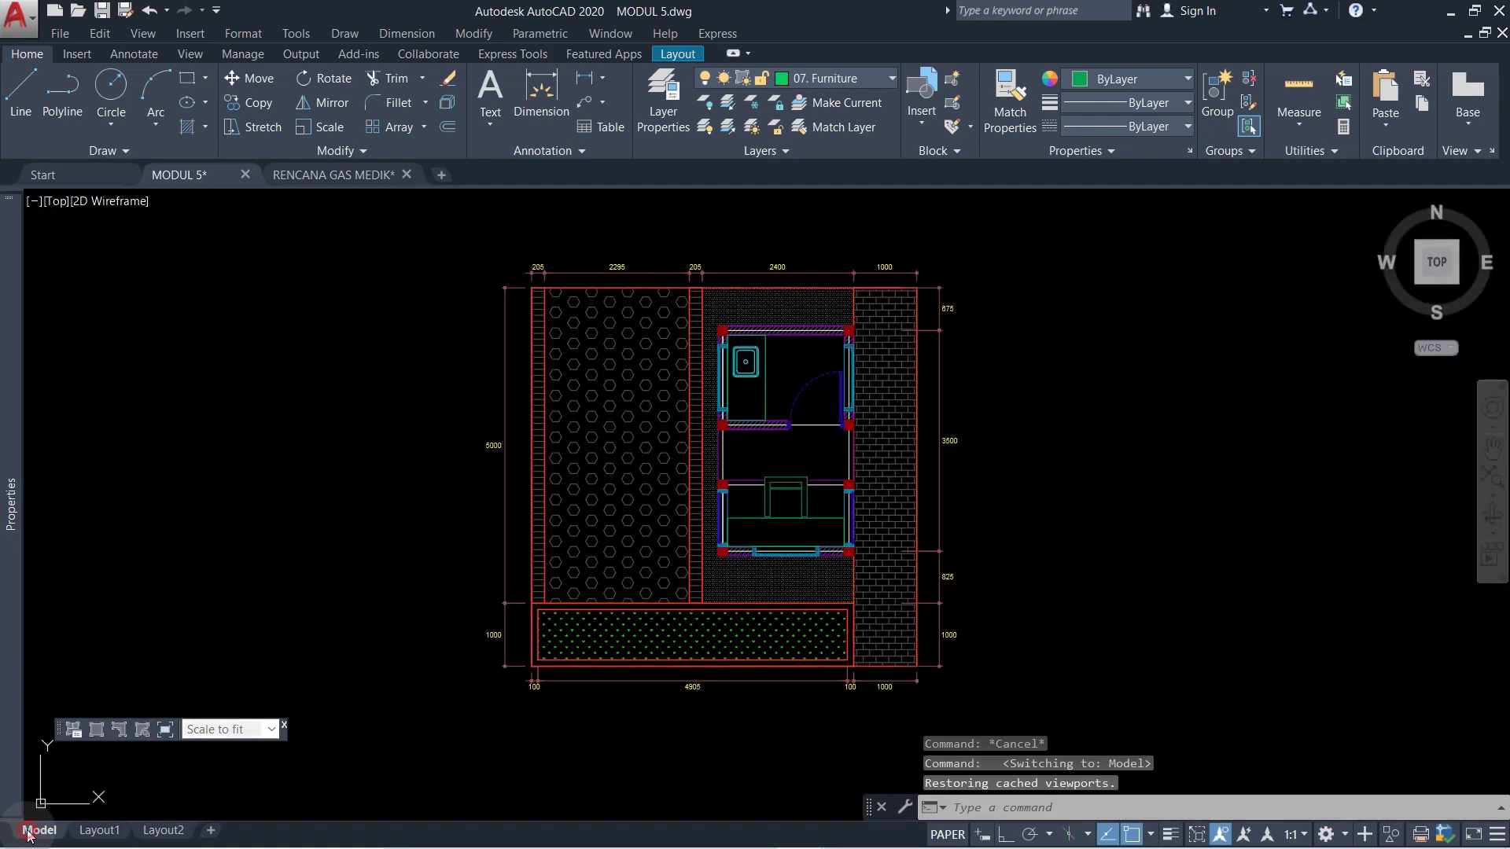
{"action": "scroll", "coordinate": [809, 472], "scroll_direction": "down", "scroll_amount": 5}
{"action": "scroll", "coordinate": [776, 448], "scroll_direction": "up", "scroll_amount": 6}
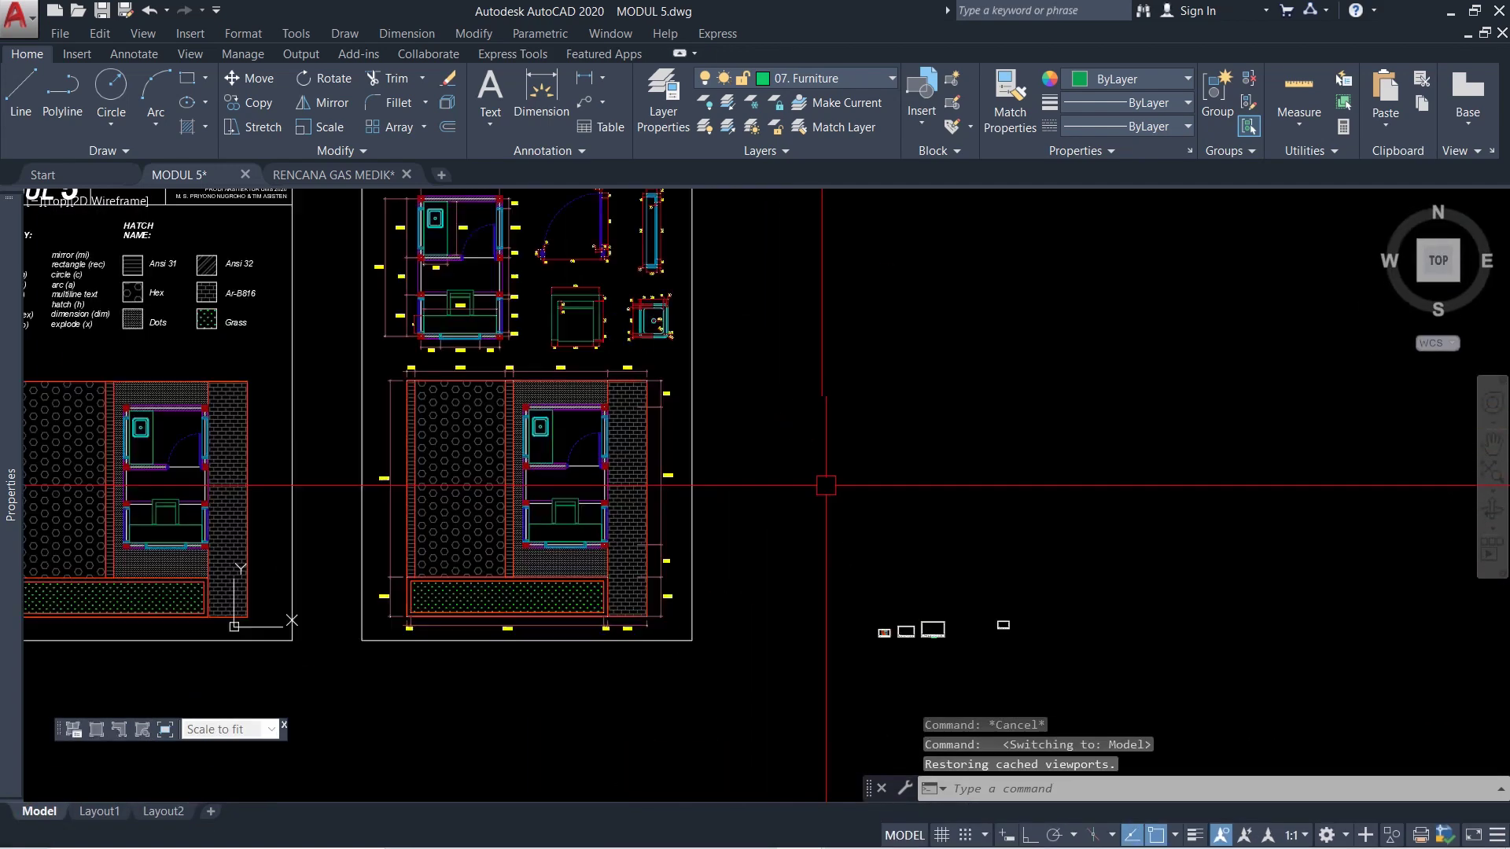
{"action": "scroll", "coordinate": [900, 641], "scroll_direction": "down", "scroll_amount": 4}
{"action": "scroll", "coordinate": [759, 338], "scroll_direction": "up", "scroll_amount": 2}
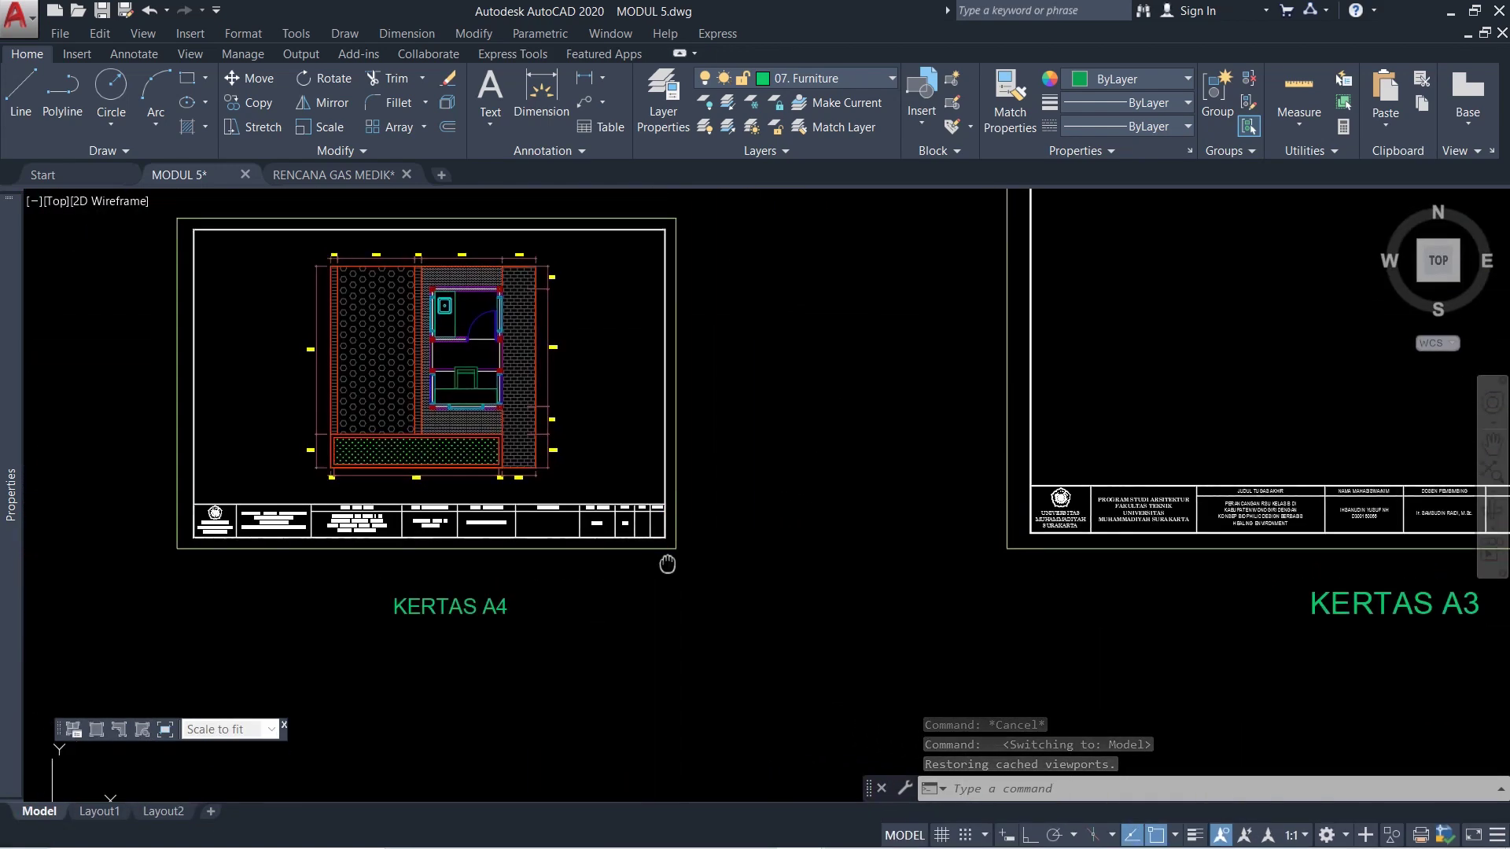
{"action": "scroll", "coordinate": [667, 563], "scroll_direction": "up", "scroll_amount": 7}
{"action": "scroll", "coordinate": [1023, 581], "scroll_direction": "down", "scroll_amount": 5}
{"action": "left_click", "coordinate": [1159, 575]}
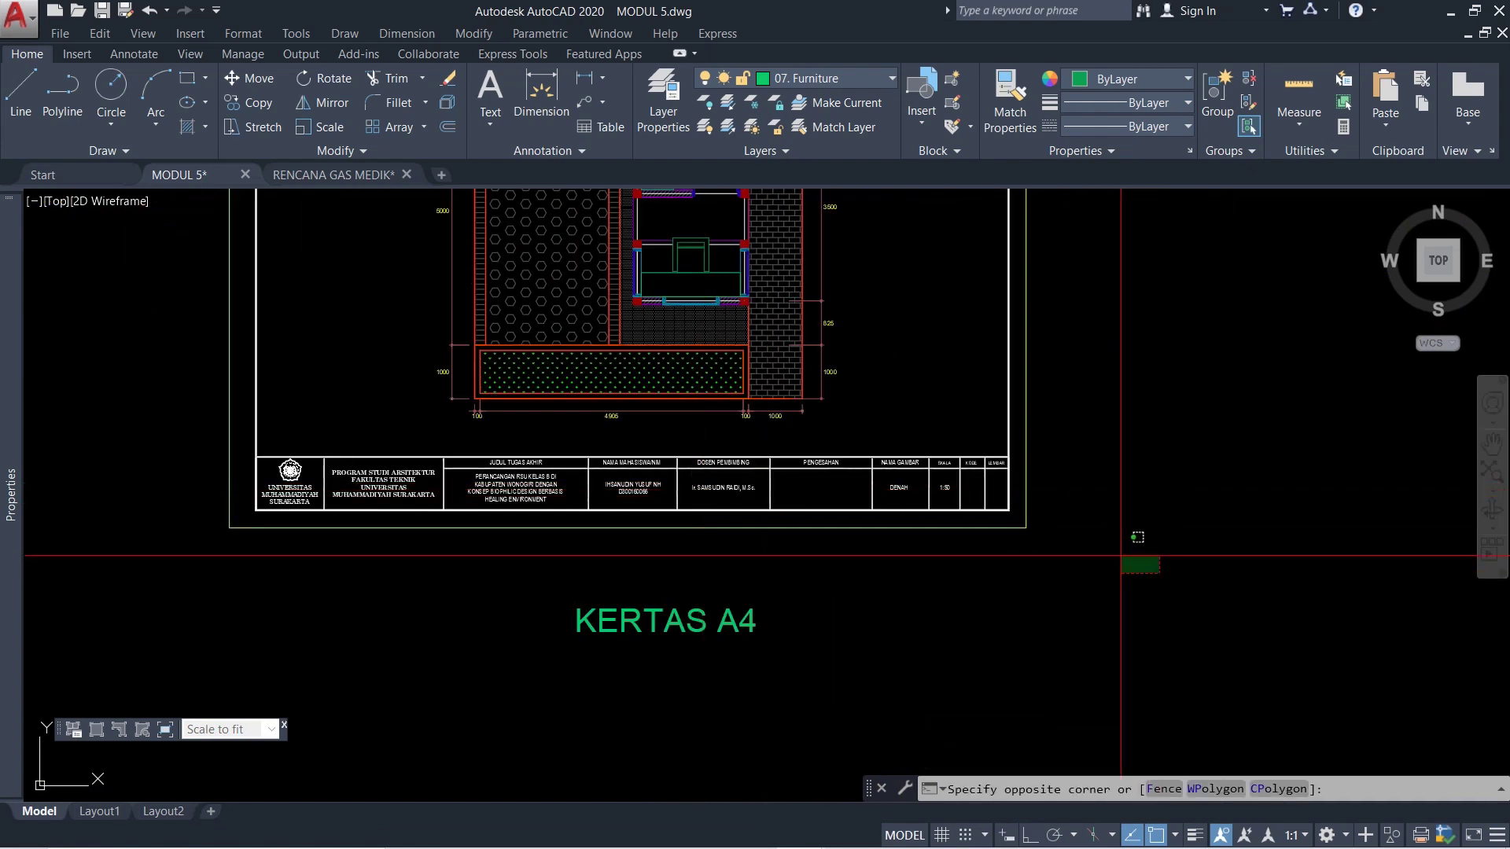
{"action": "left_click", "coordinate": [1099, 515]}
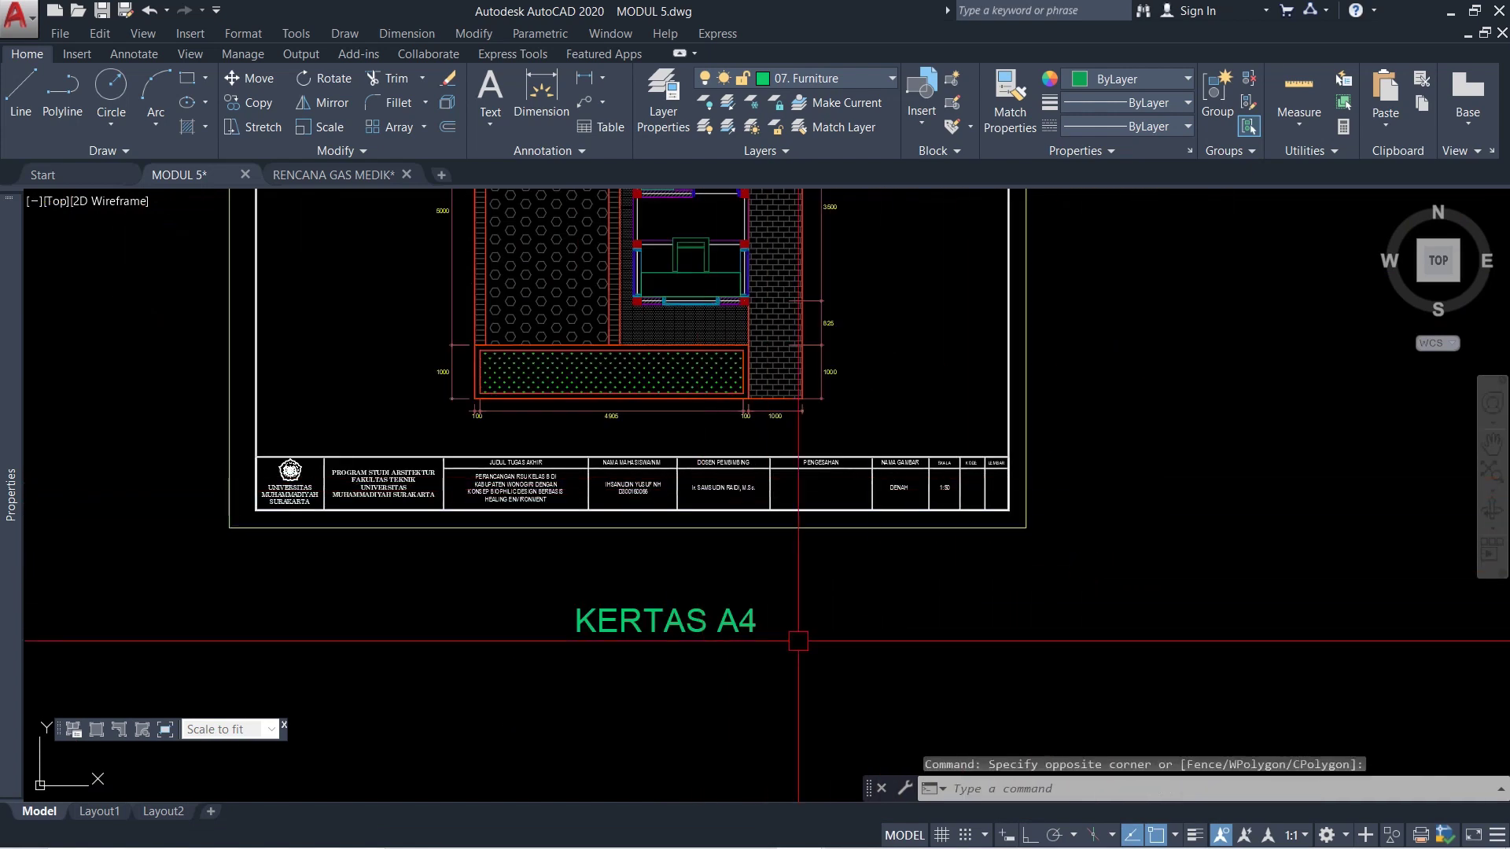
{"action": "left_click", "coordinate": [1137, 584]}
{"action": "left_click", "coordinate": [204, 427]}
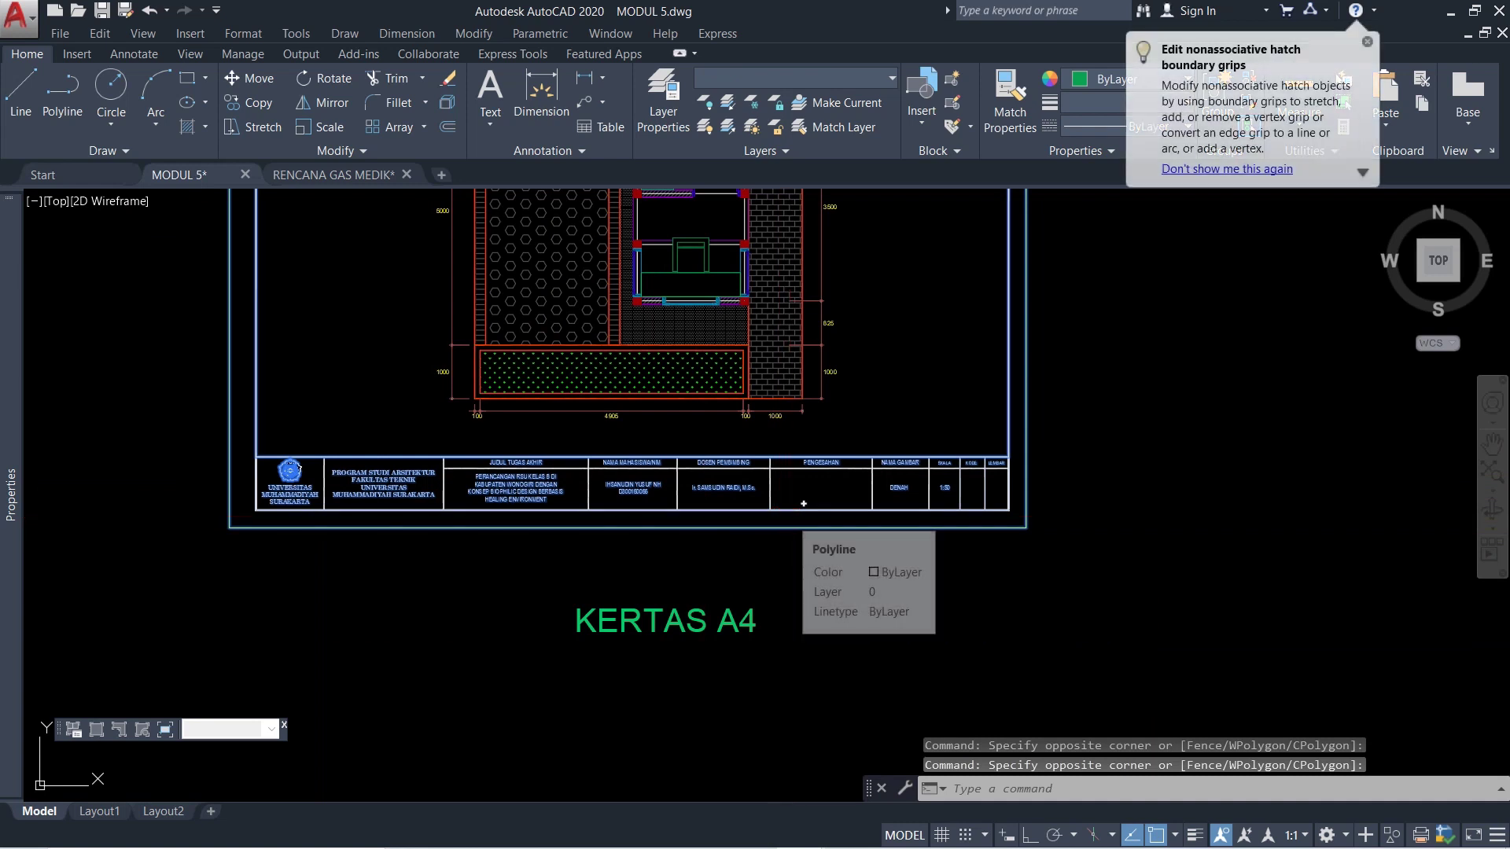
{"action": "key", "text": "ctrl+c"}
- Paste the A4 title block frame onto the Layout1 sheet, fitted to the paper's left and right edges
{"action": "left_click", "coordinate": [101, 812]}
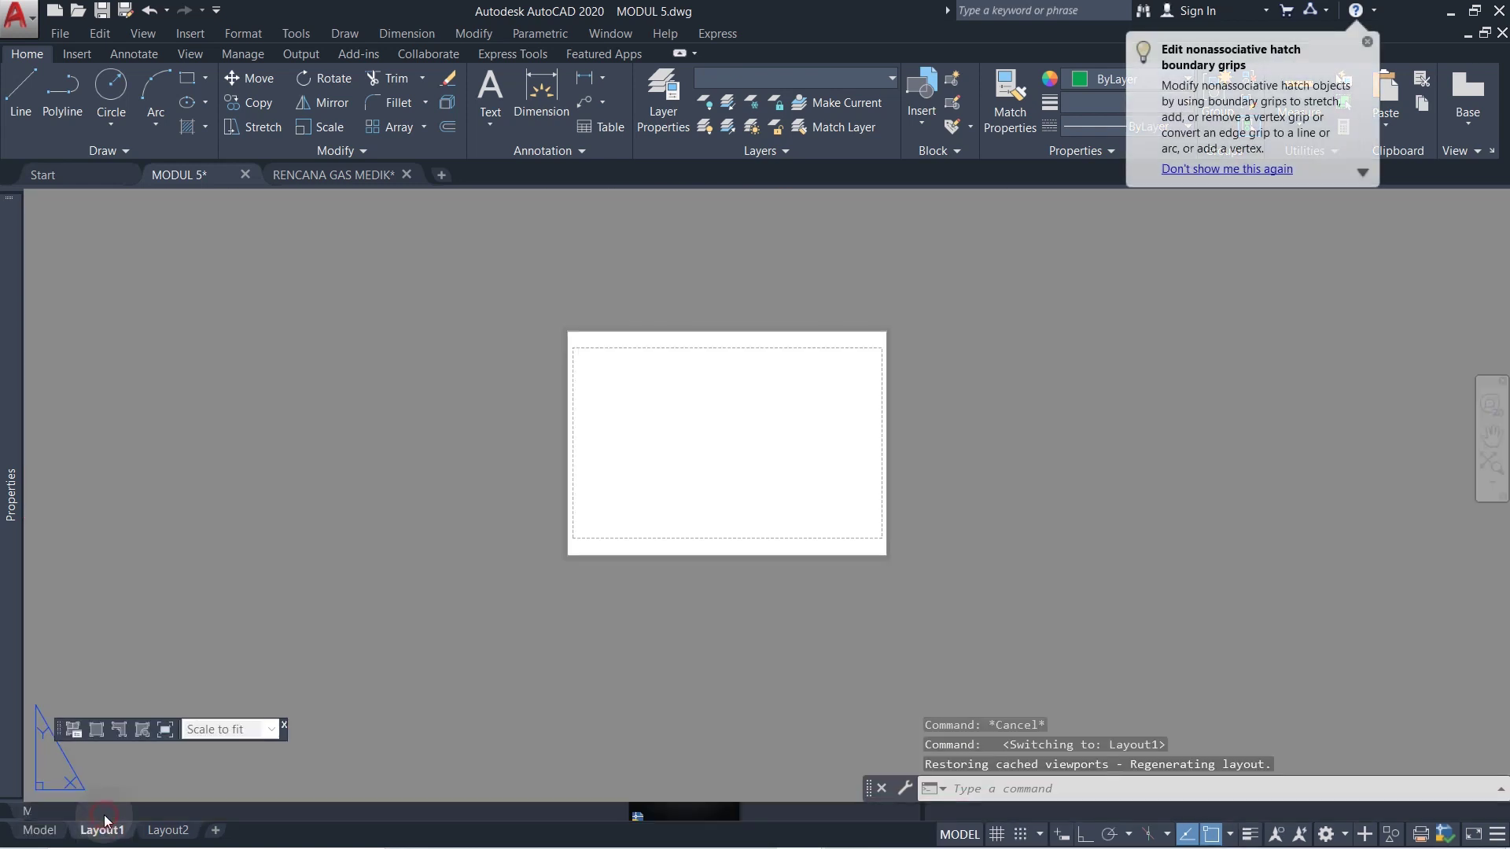
{"action": "scroll", "coordinate": [641, 439], "scroll_direction": "up", "scroll_amount": 2}
{"action": "middle_click_drag", "start_coordinate": [644, 501], "coordinate": [567, 559]}
{"action": "scroll", "coordinate": [596, 539], "scroll_direction": "up", "scroll_amount": 1}
{"action": "scroll", "coordinate": [596, 540], "scroll_direction": "down", "scroll_amount": 1}
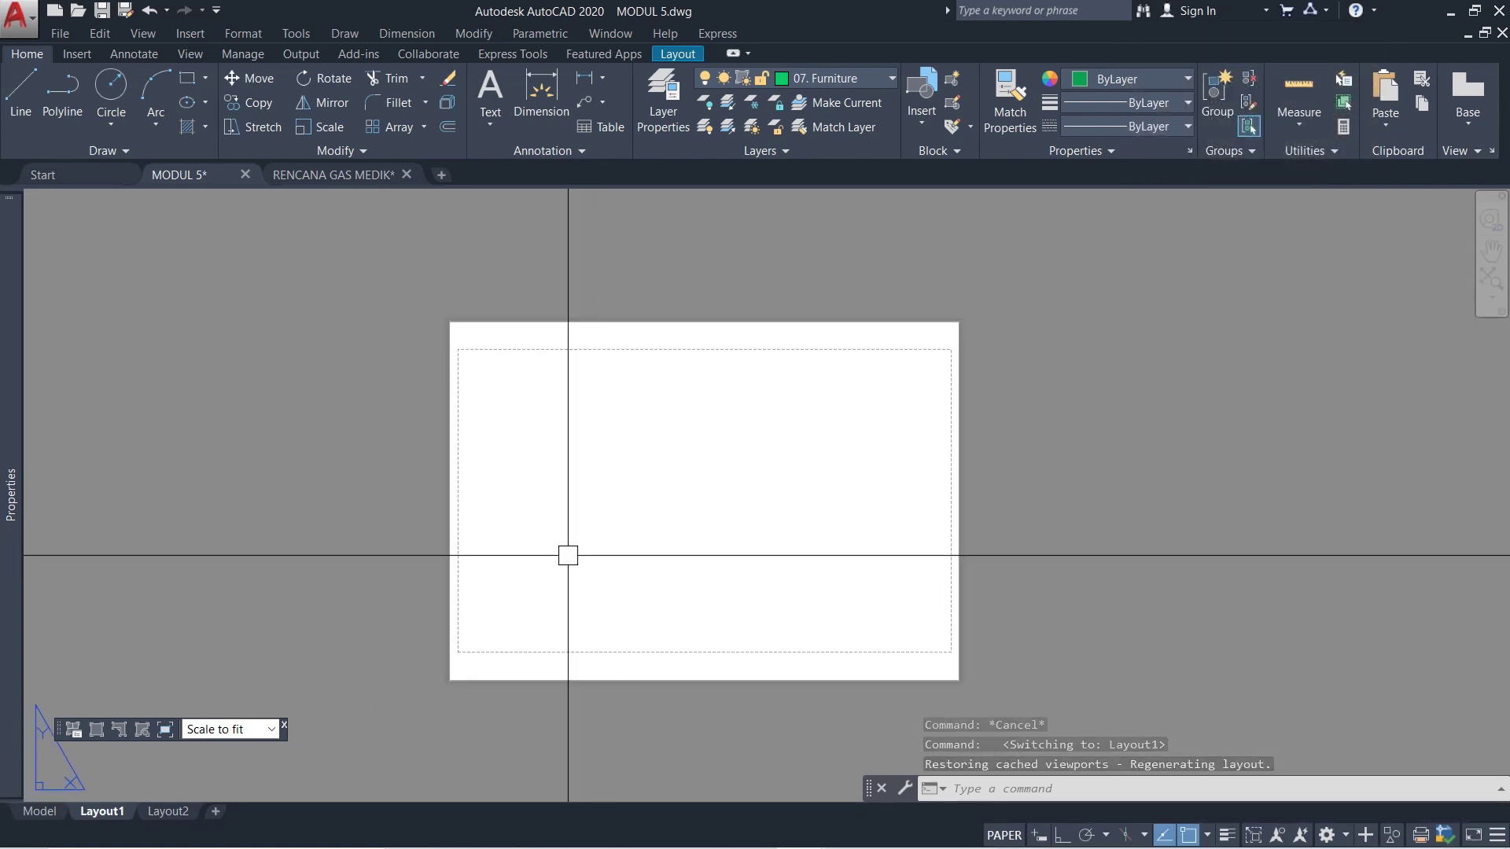
{"action": "key", "text": "ctrl+v"}
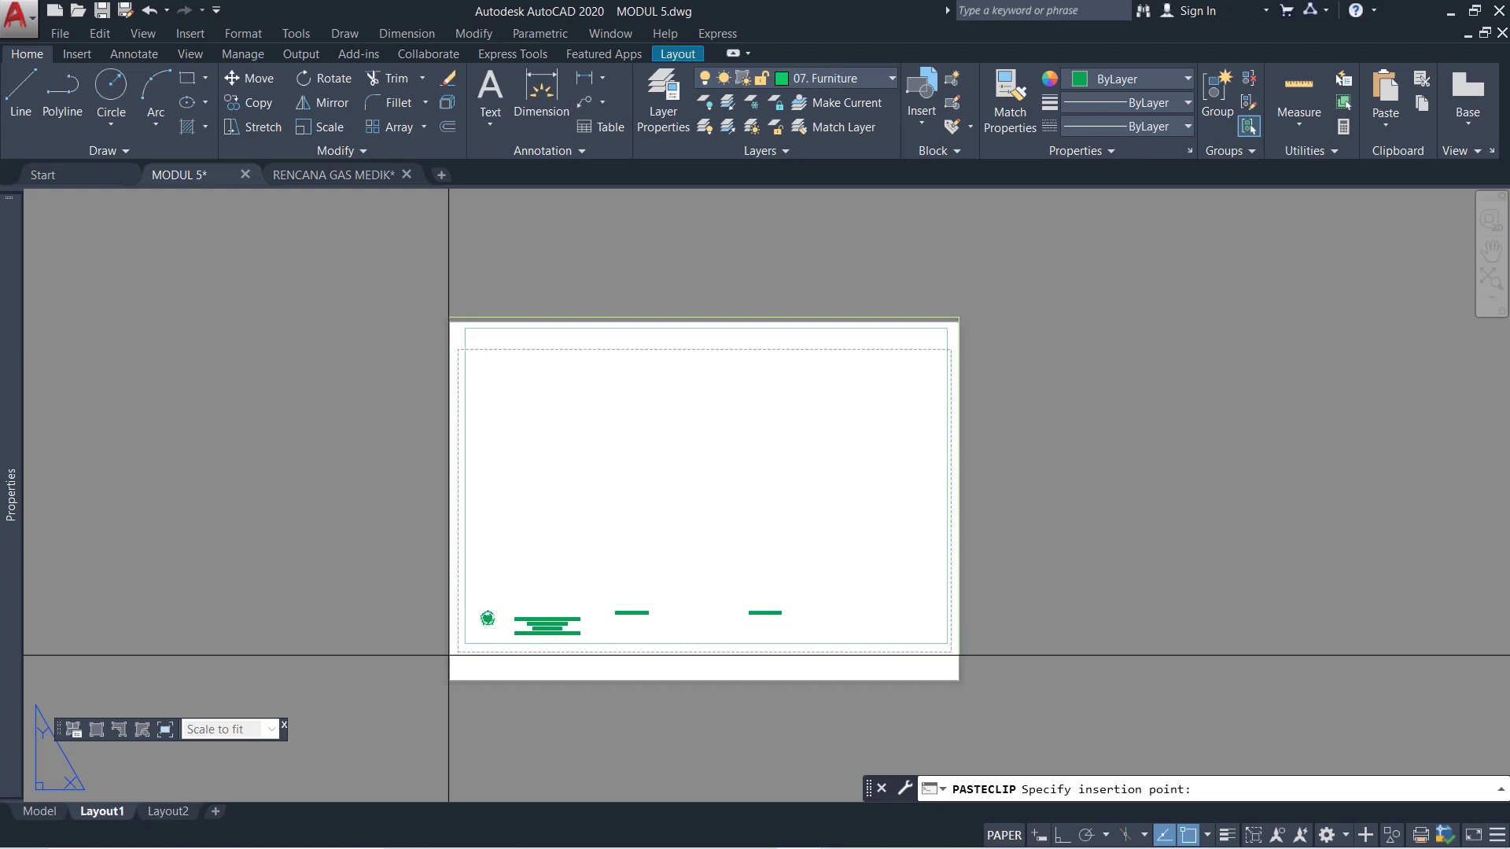
{"action": "left_click", "coordinate": [448, 655]}
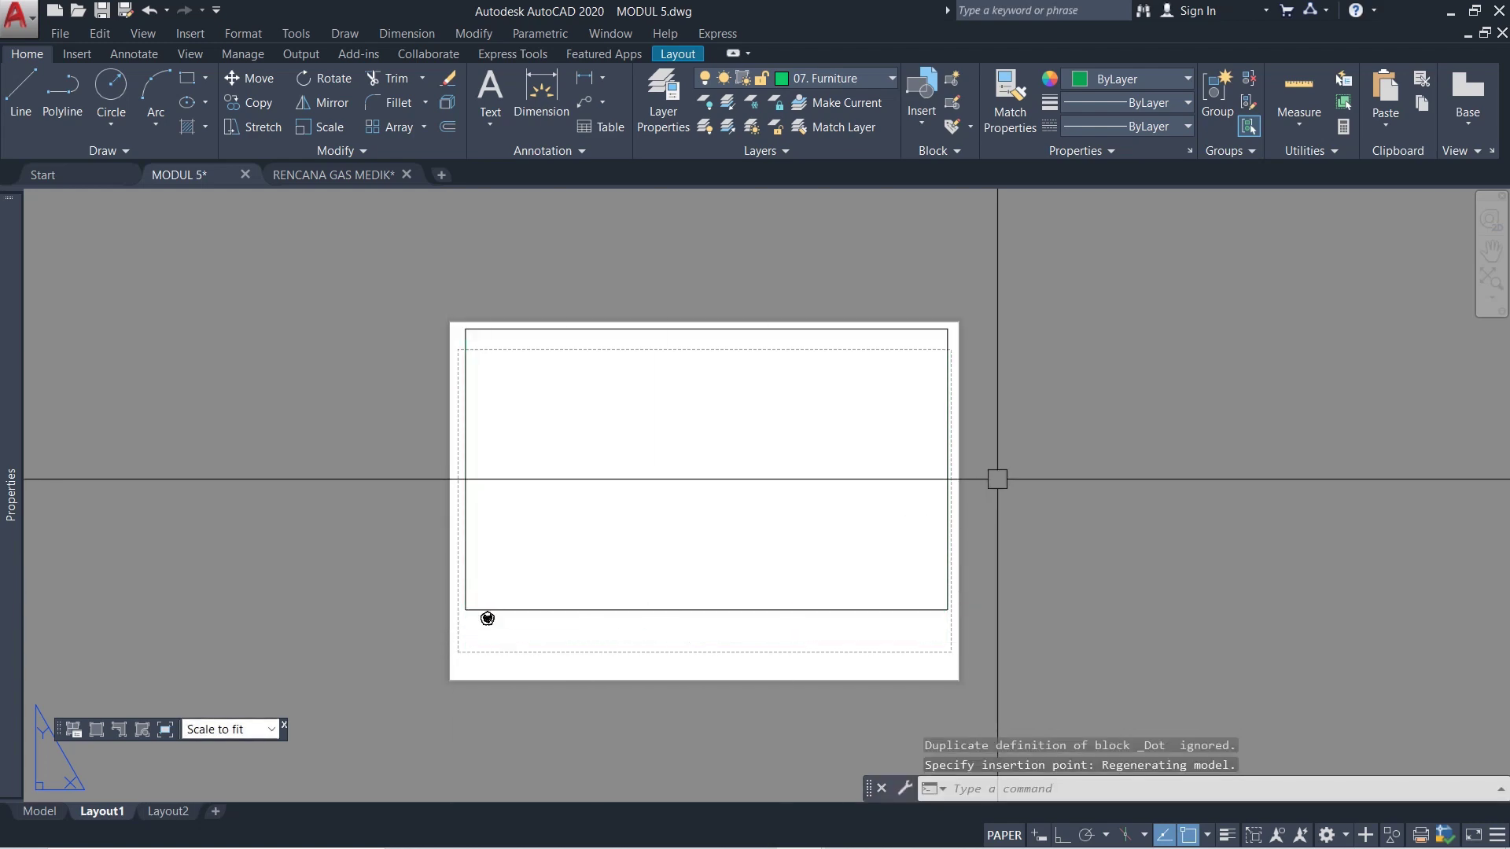
- Erase the outer Area Print border rectangle around the pasted title block on Layout1
{"action": "left_click", "coordinate": [39, 811]}
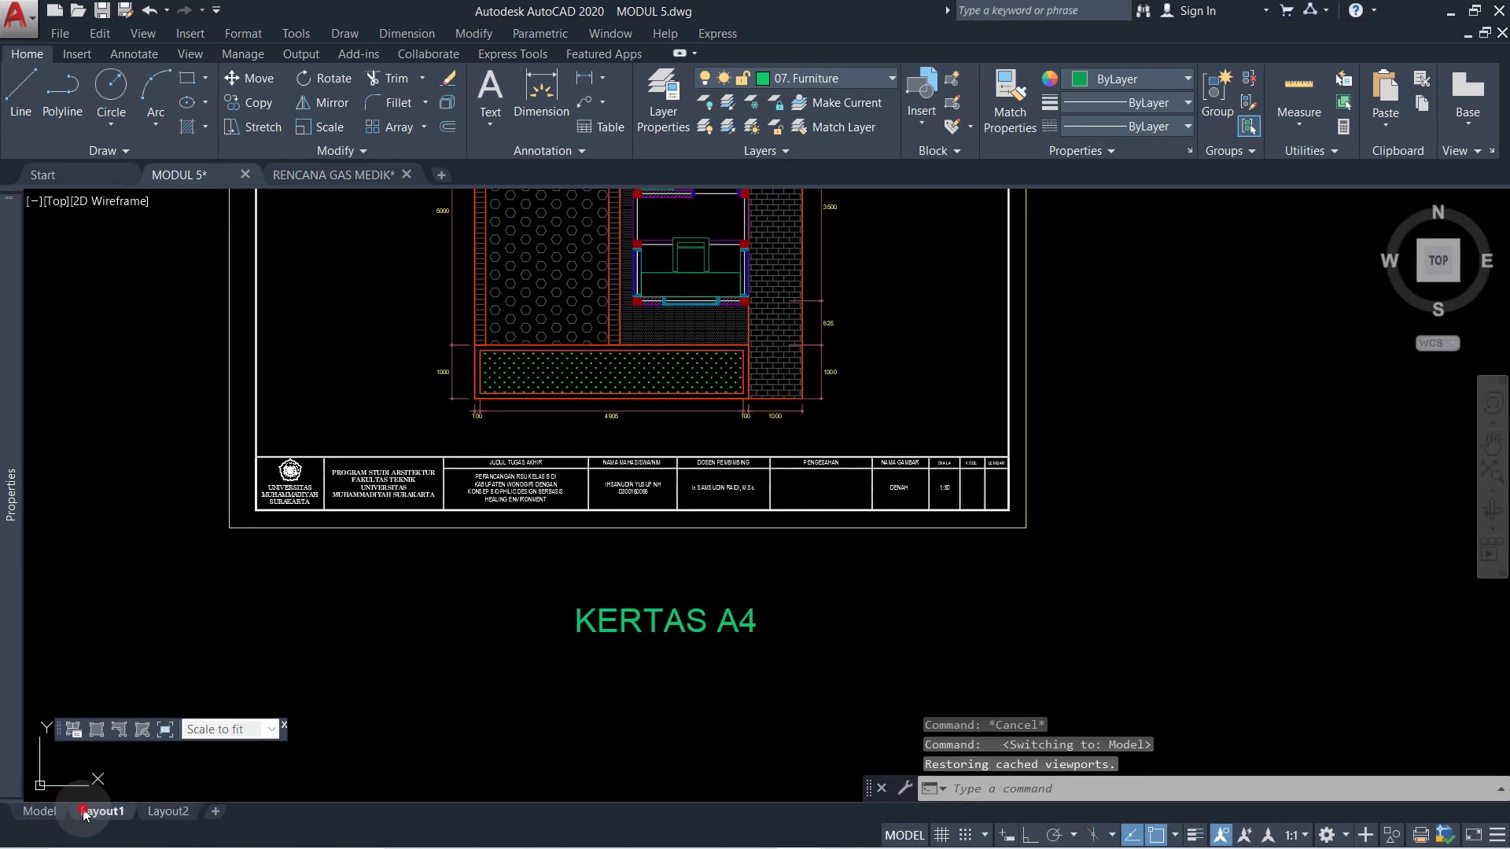
{"action": "left_click", "coordinate": [103, 810]}
{"action": "scroll", "coordinate": [843, 307], "scroll_direction": "up", "scroll_amount": 4}
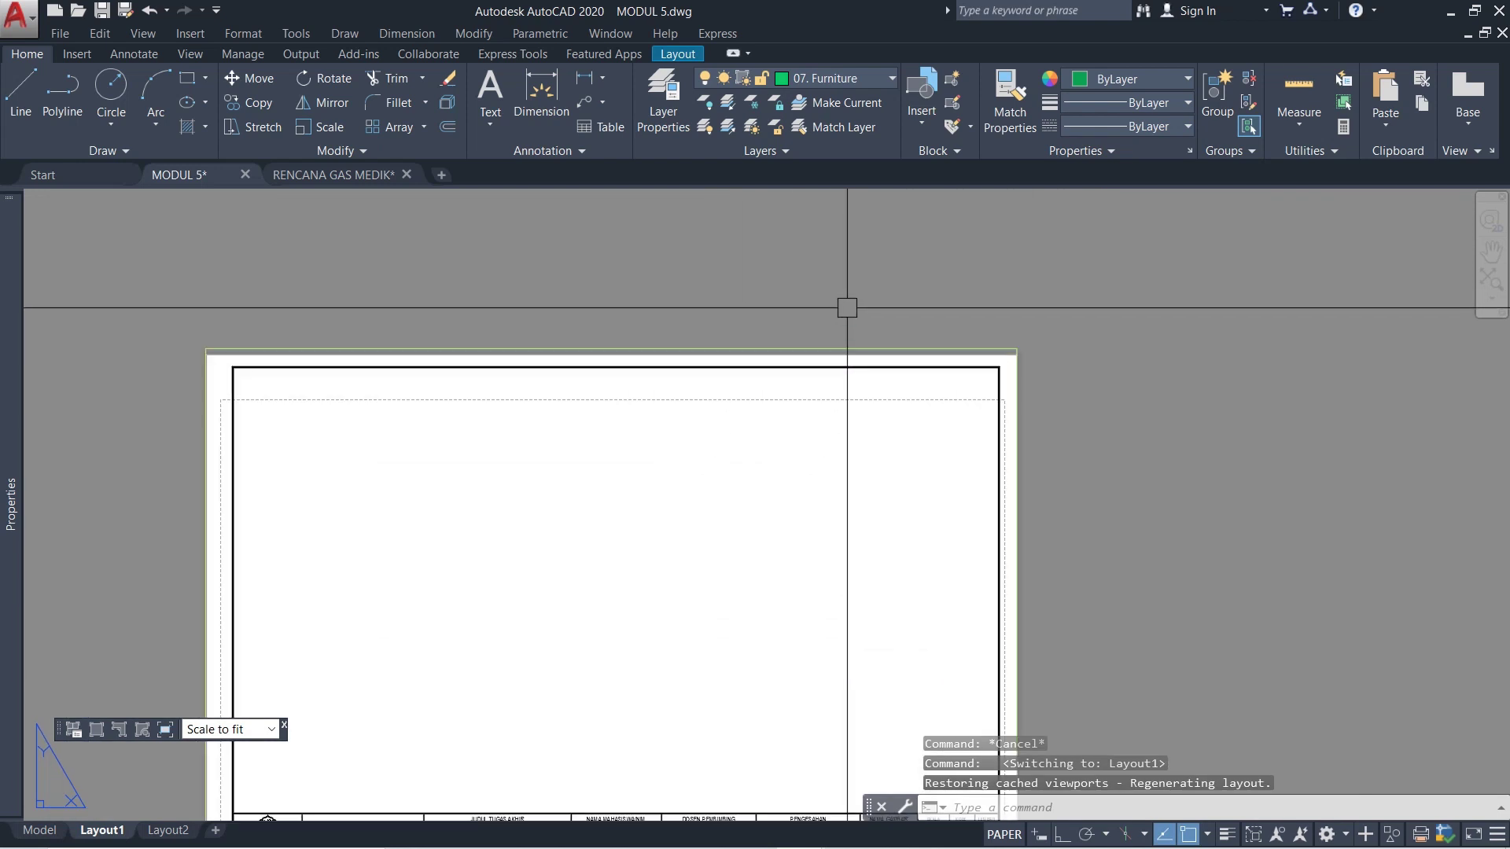
{"action": "scroll", "coordinate": [961, 361], "scroll_direction": "down", "scroll_amount": 4}
{"action": "scroll", "coordinate": [960, 360], "scroll_direction": "up", "scroll_amount": 3}
{"action": "left_click", "coordinate": [961, 361]}
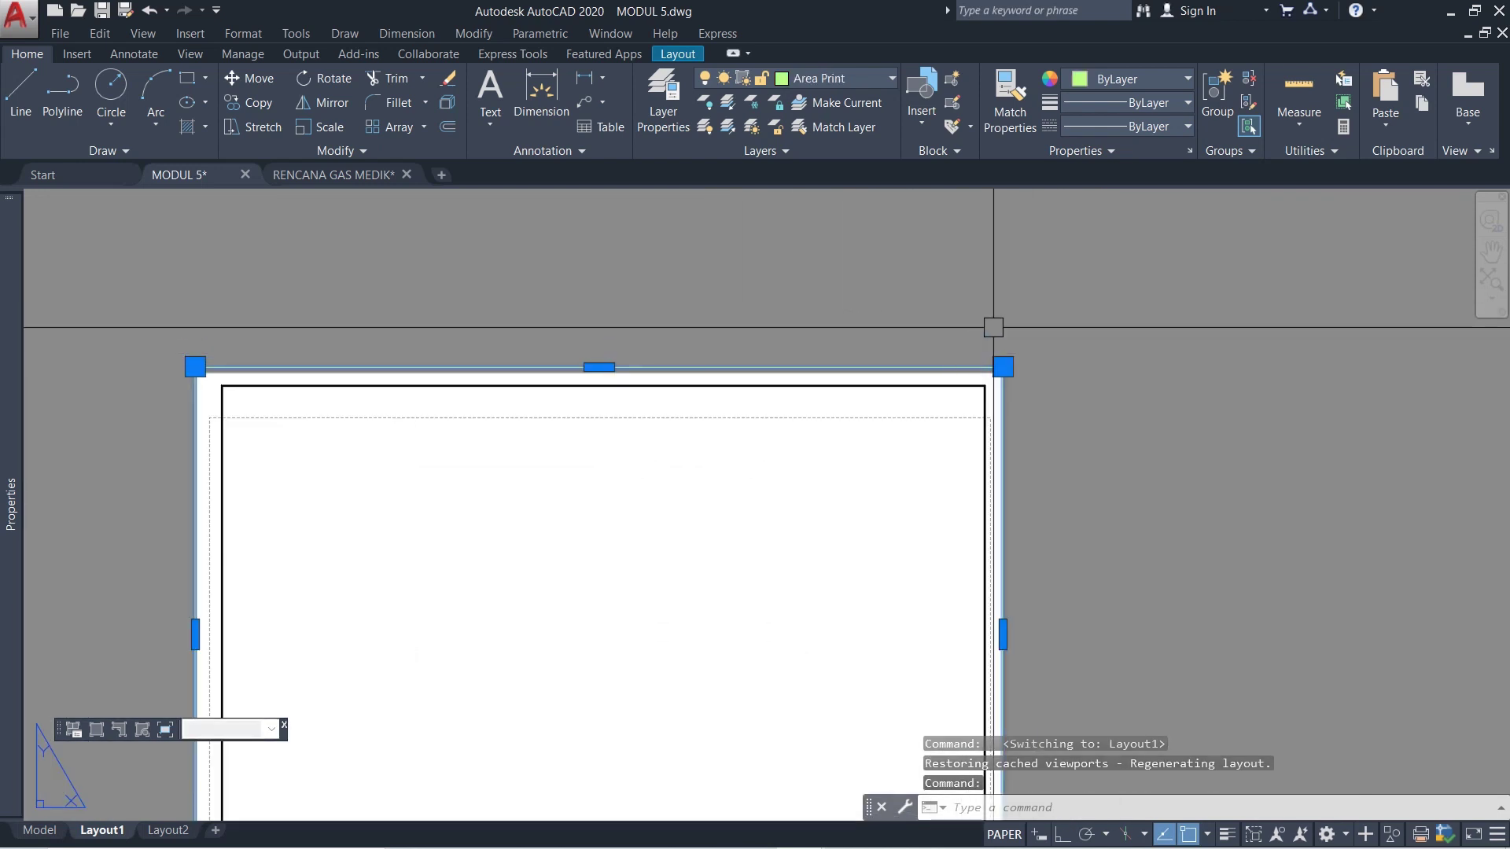
{"action": "type", "text": "E"}
{"action": "key", "text": "Return"}
- Stretch the upper edge of the title block frame straight down with Ortho on, to just inside the dashed printable area
{"action": "scroll", "coordinate": [998, 361], "scroll_direction": "down", "scroll_amount": 2}
{"action": "left_click", "coordinate": [1134, 444]}
{"action": "left_click", "coordinate": [454, 278]}
{"action": "scroll", "coordinate": [639, 376], "scroll_direction": "up", "scroll_amount": 2}
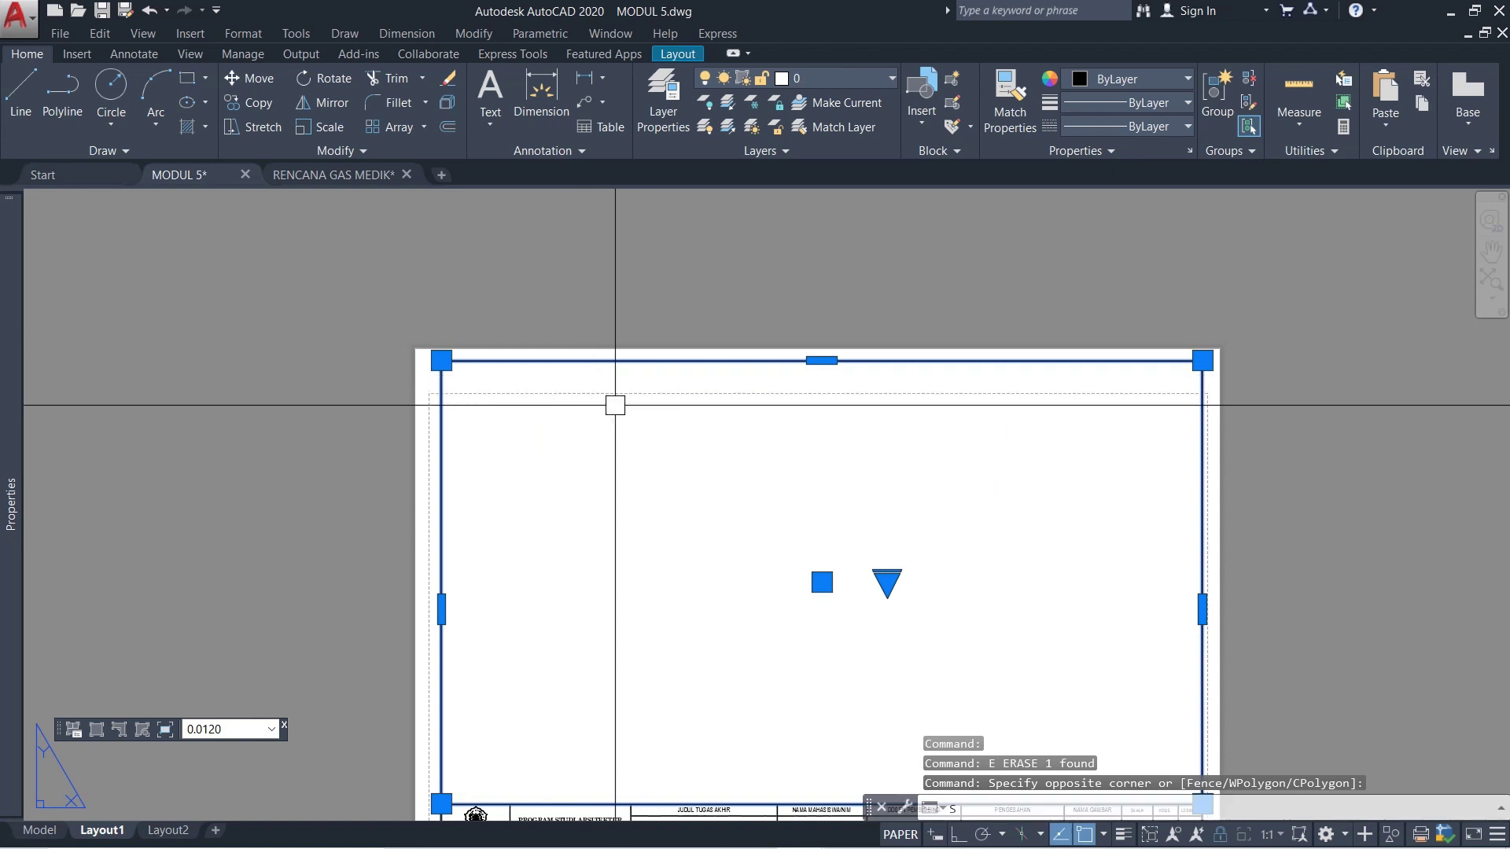
{"action": "type", "text": "s"}
{"action": "key", "text": "Return"}
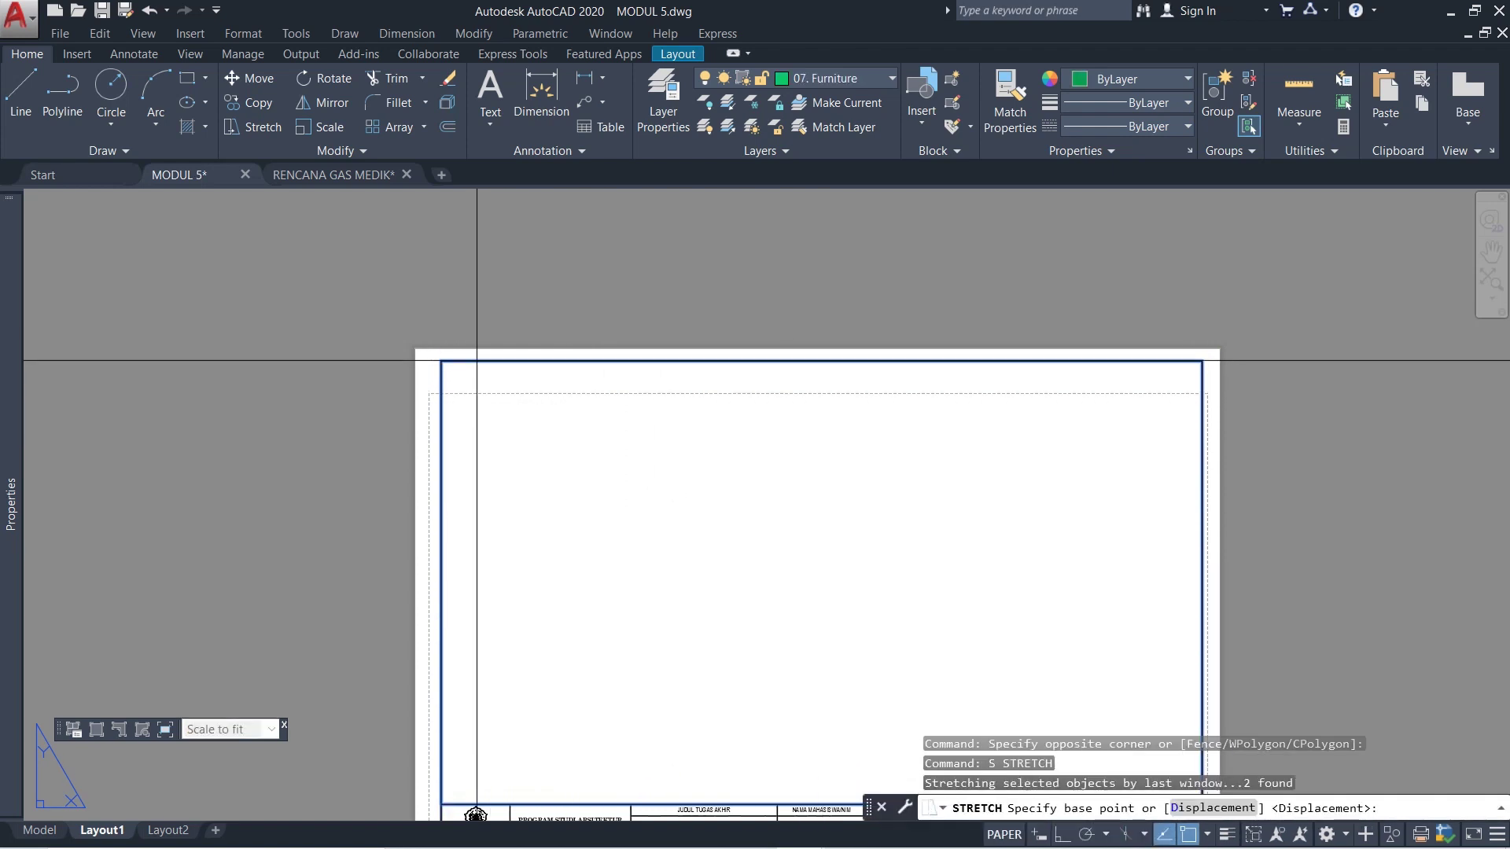
{"action": "left_click", "coordinate": [441, 361]}
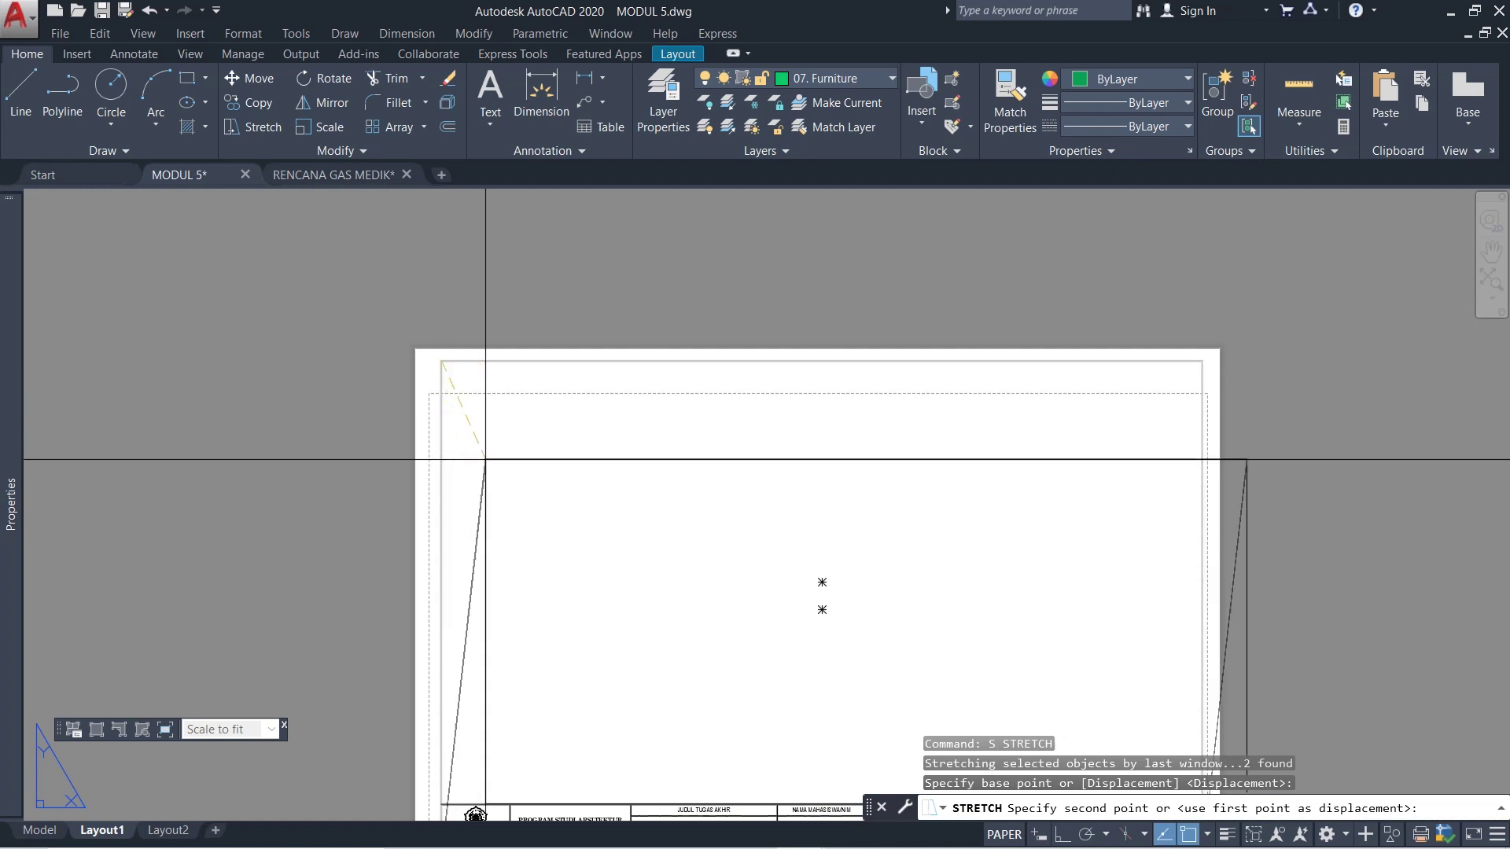
{"action": "scroll", "coordinate": [452, 444], "scroll_direction": "up", "scroll_amount": 3}
{"action": "key", "text": "F8"}
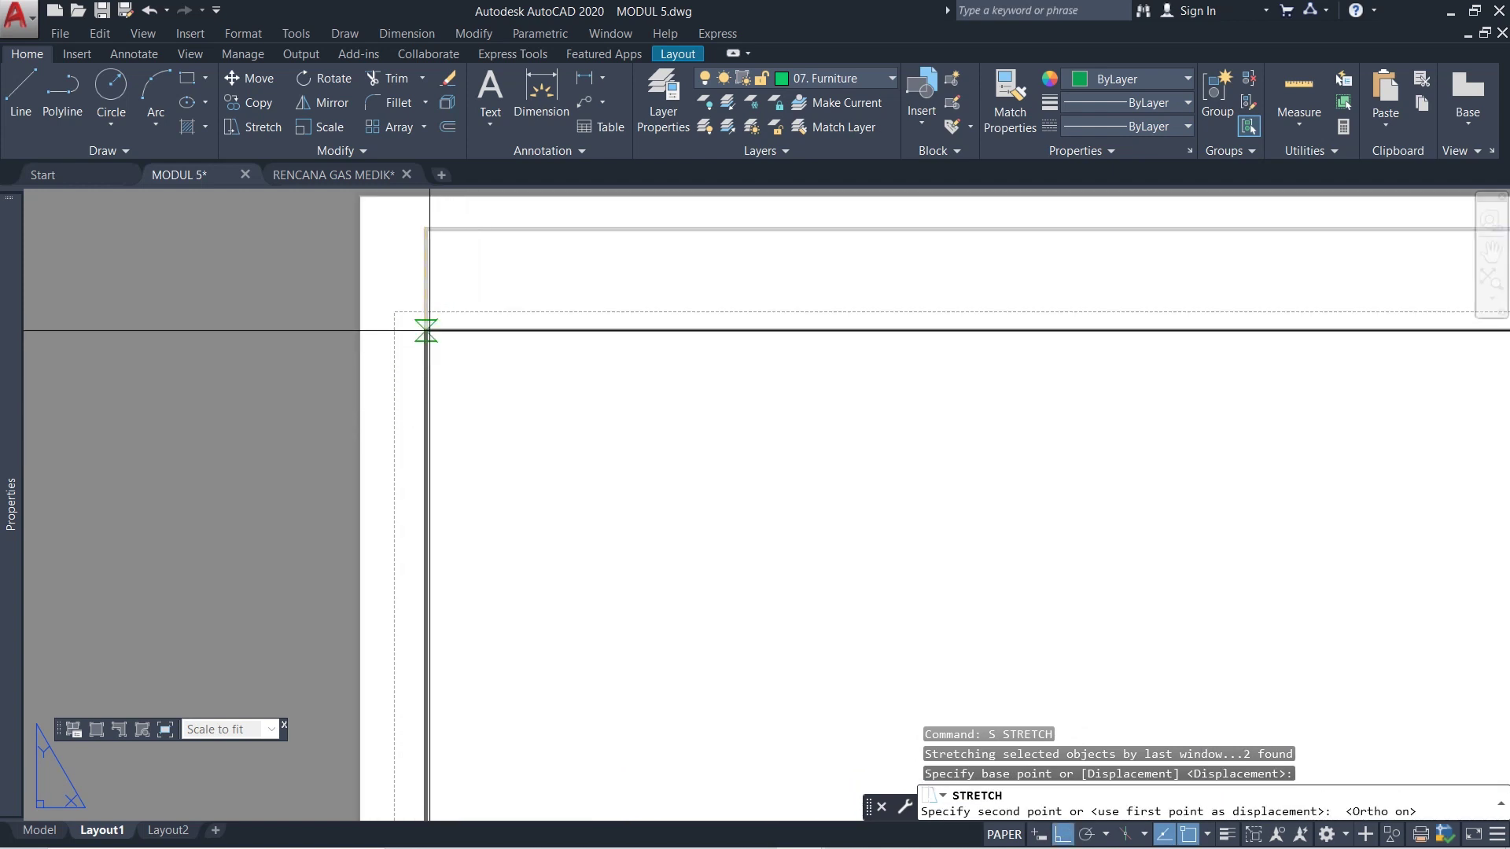
{"action": "left_click", "coordinate": [422, 328]}
{"action": "scroll", "coordinate": [844, 391], "scroll_direction": "down", "scroll_amount": 5}
{"action": "scroll", "coordinate": [692, 385], "scroll_direction": "up", "scroll_amount": 2}
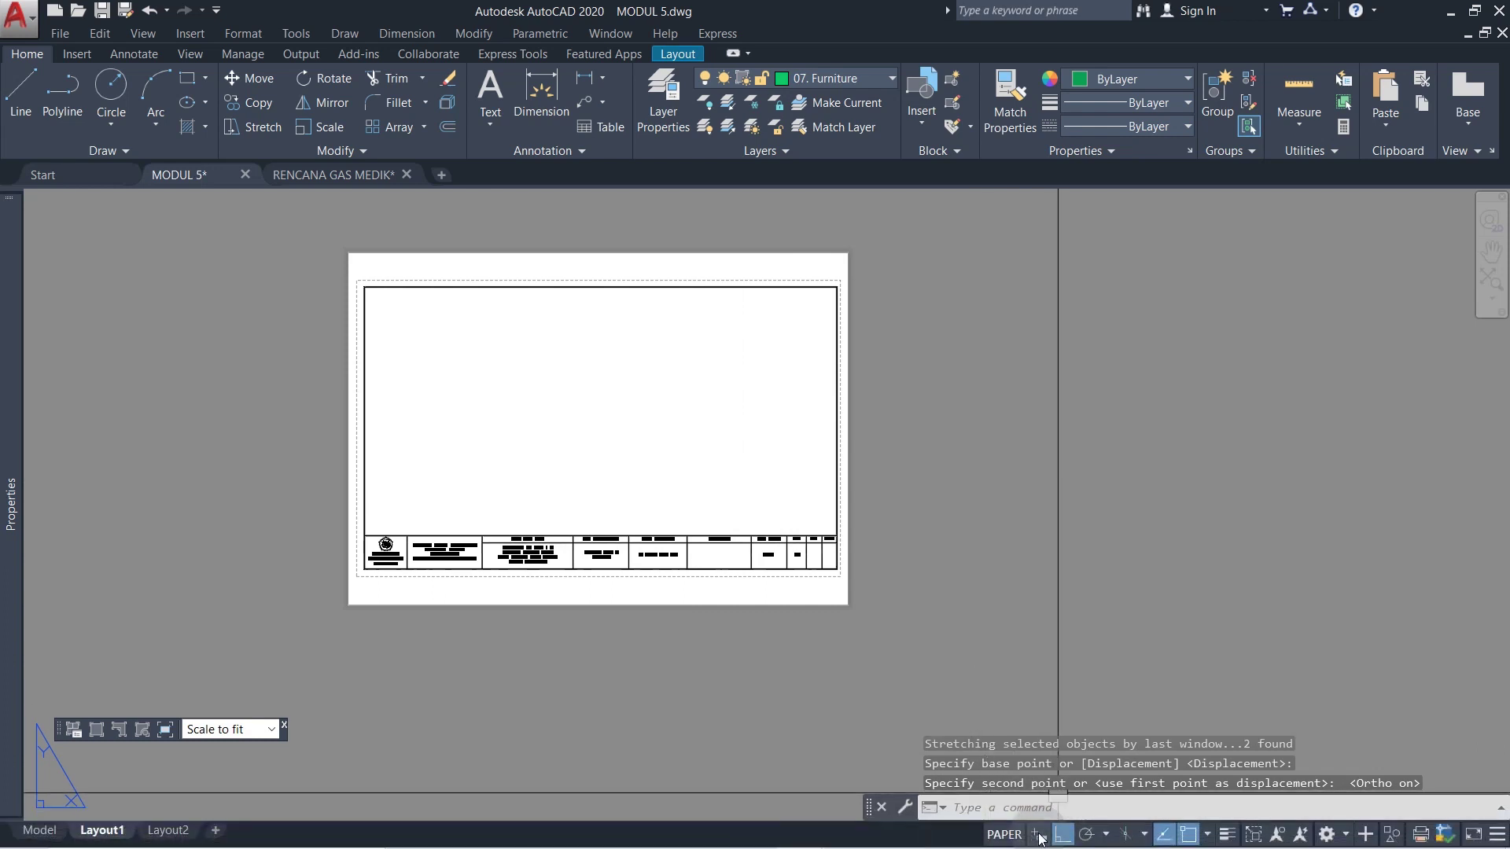
- Open the Viewports dialog and preview the standard single, two-viewport and three-viewport configurations
{"action": "middle_click_drag", "start_coordinate": [651, 471], "coordinate": [671, 485]}
{"action": "scroll", "coordinate": [671, 485], "scroll_direction": "up", "scroll_amount": 2}
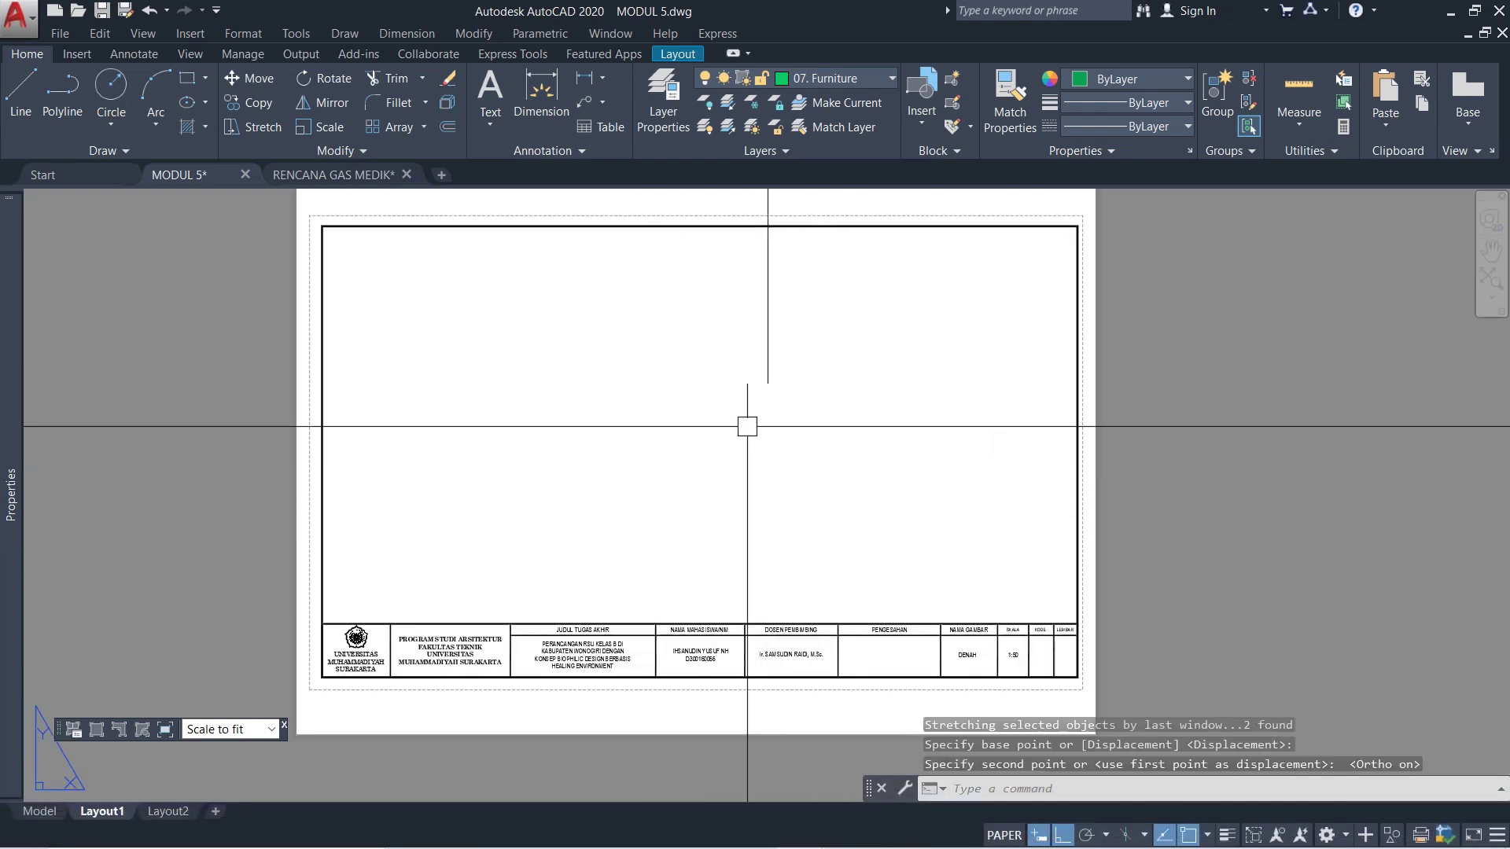
{"action": "middle_click_drag", "start_coordinate": [673, 394], "coordinate": [684, 438]}
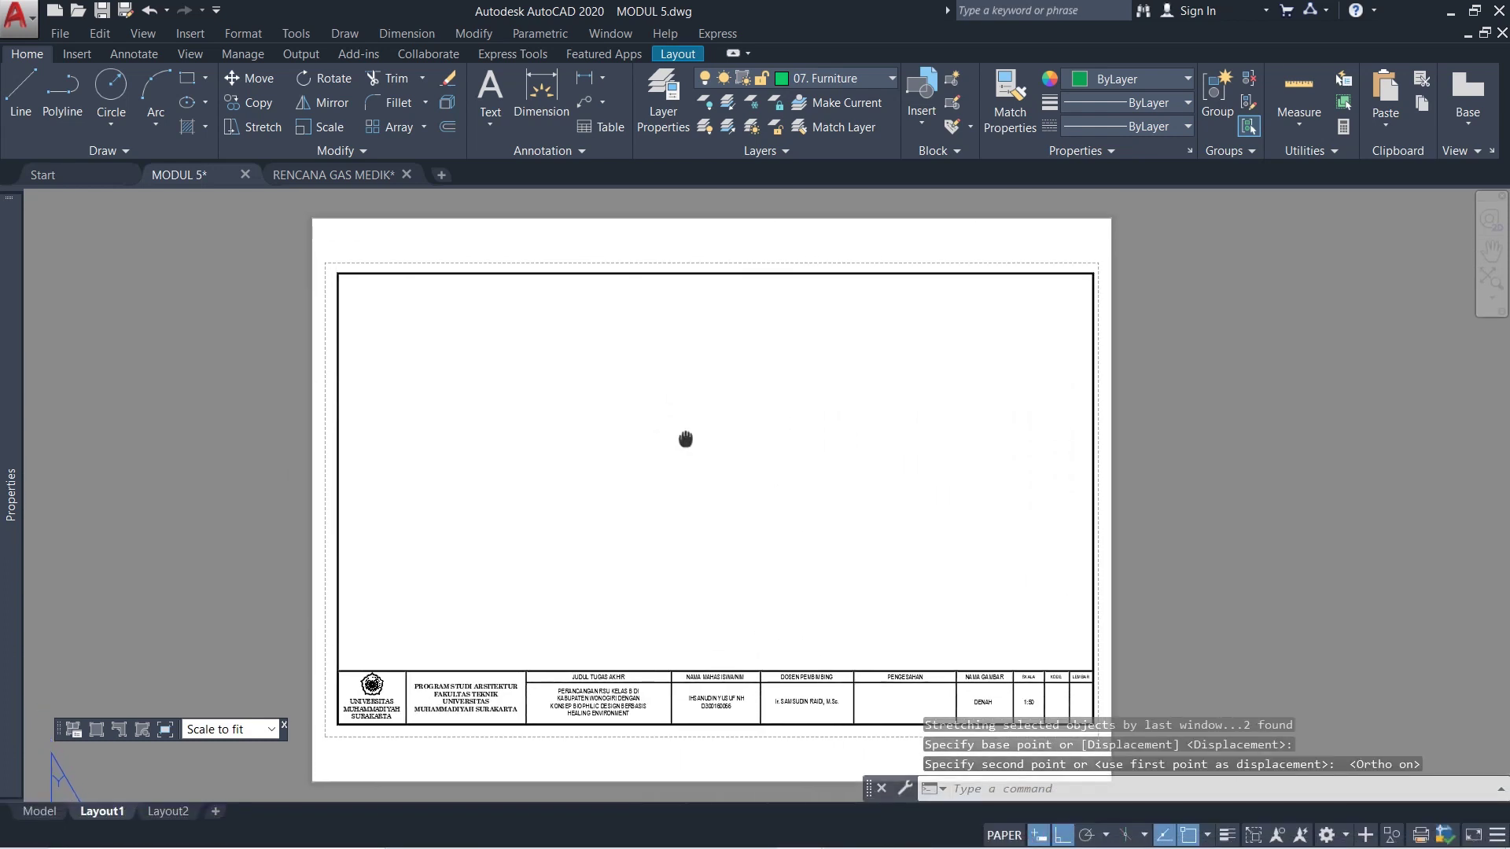
{"action": "left_click", "coordinate": [72, 730]}
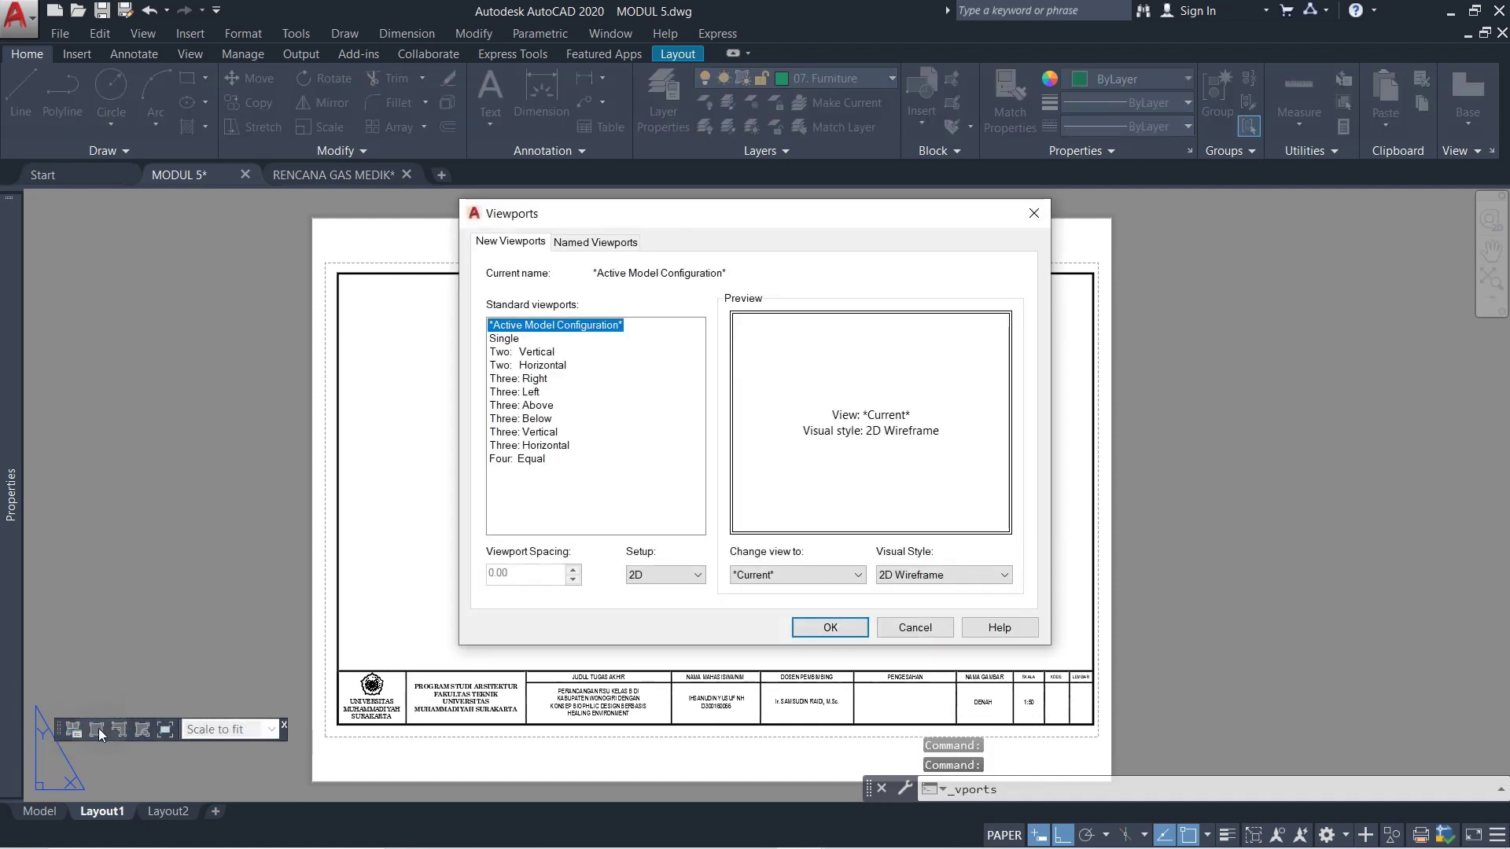
{"action": "left_click", "coordinate": [514, 340]}
{"action": "left_click", "coordinate": [521, 351]}
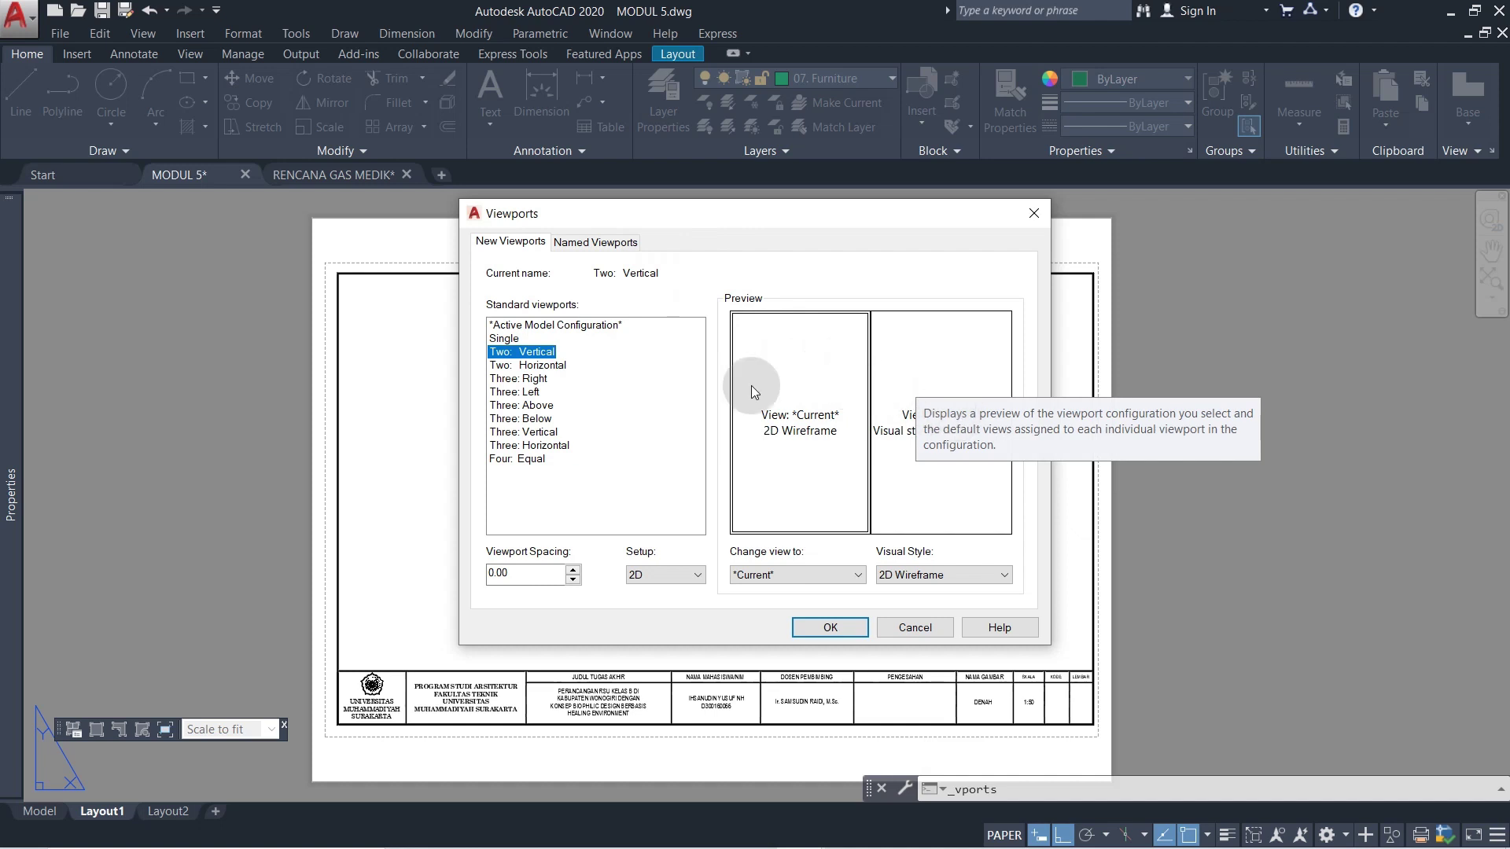
{"action": "left_click", "coordinate": [541, 365]}
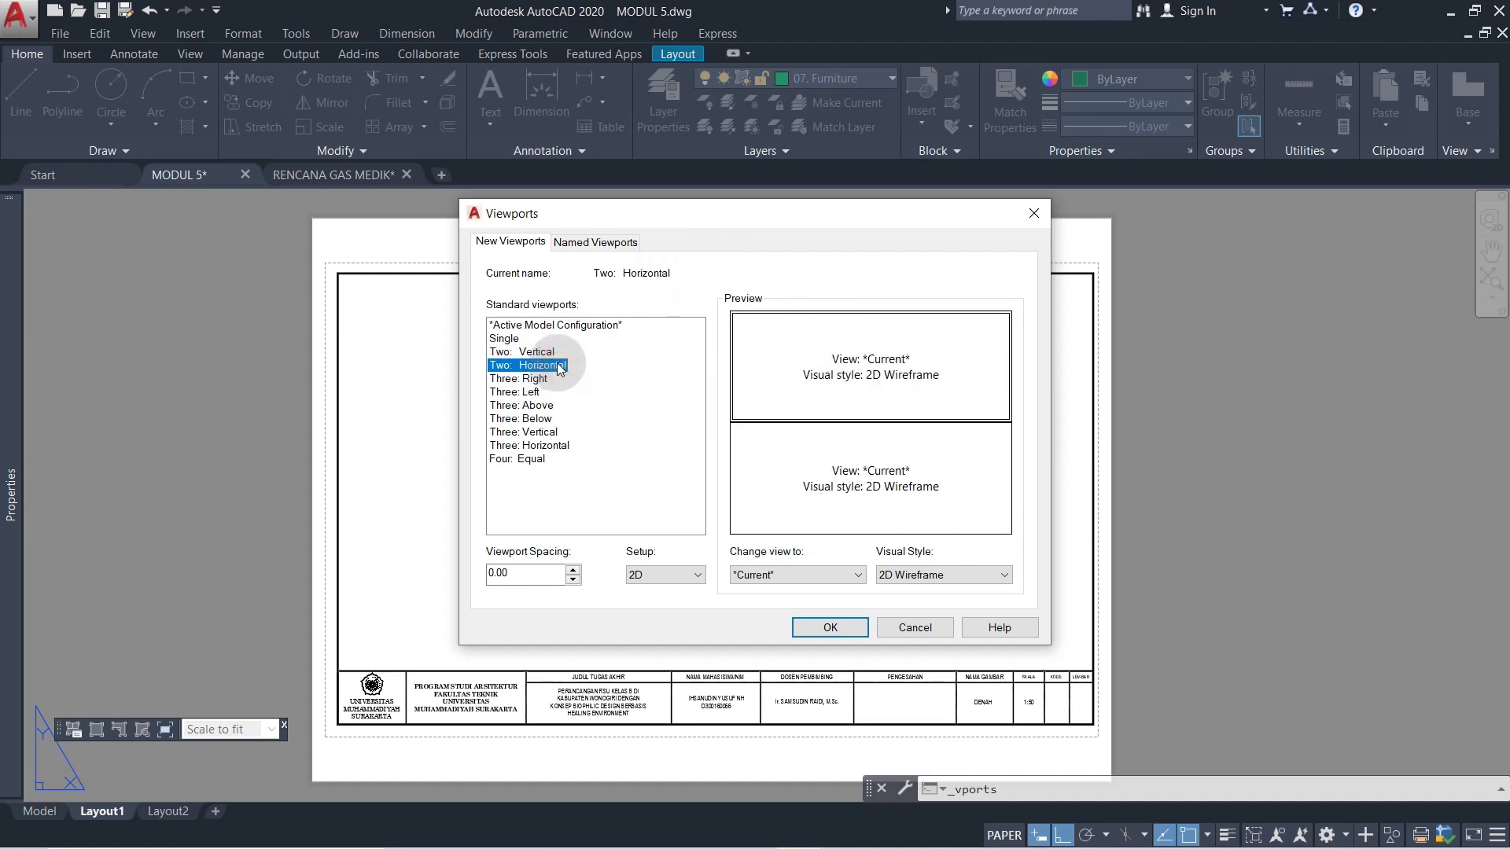
{"action": "left_click", "coordinate": [533, 380]}
{"action": "left_click", "coordinate": [538, 392]}
{"action": "left_click", "coordinate": [541, 406]}
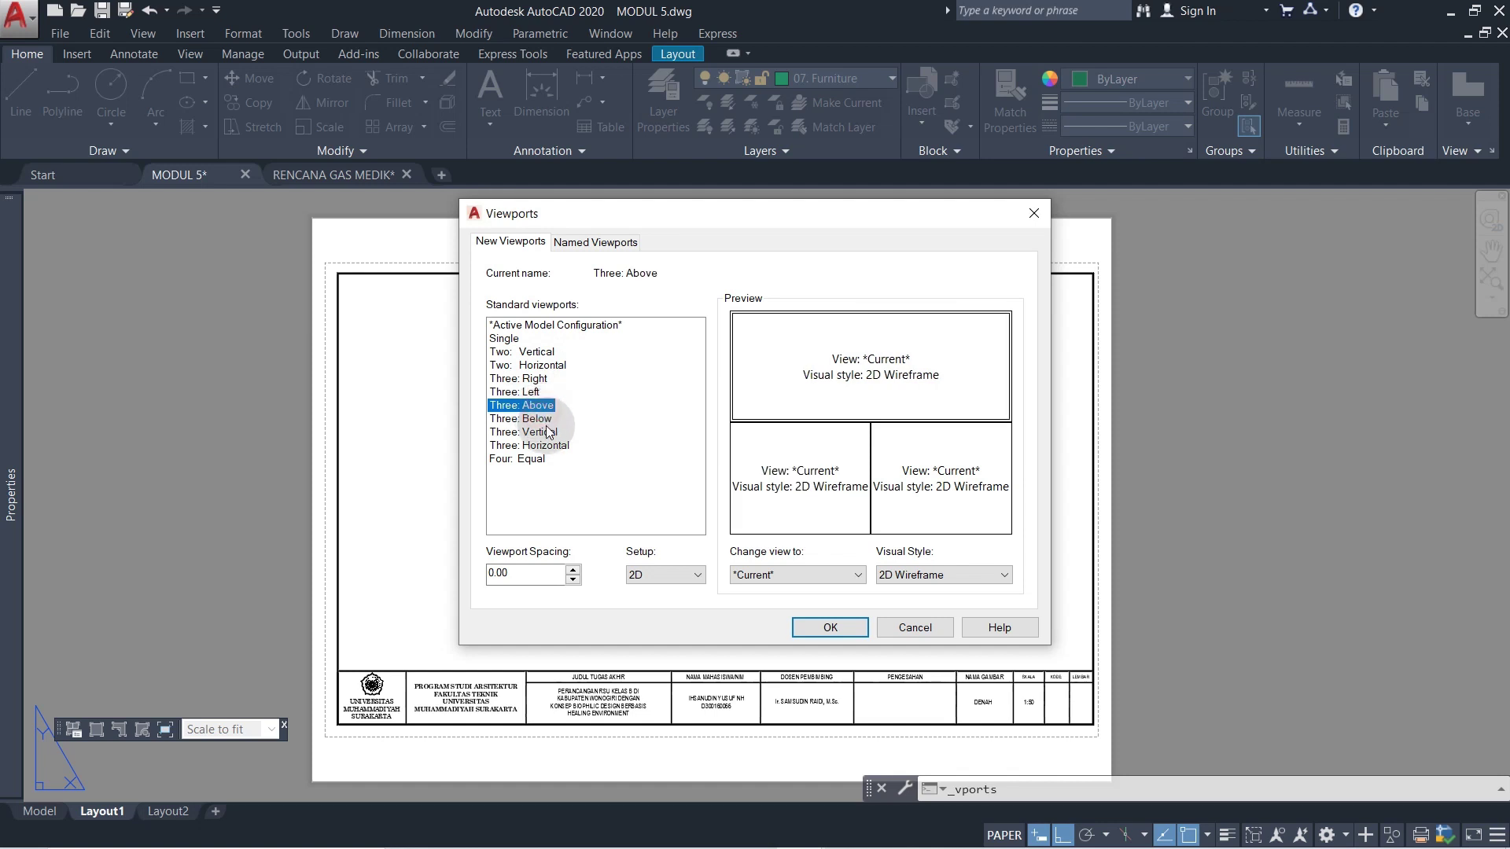
{"action": "left_click", "coordinate": [548, 432]}
{"action": "left_click", "coordinate": [544, 419]}
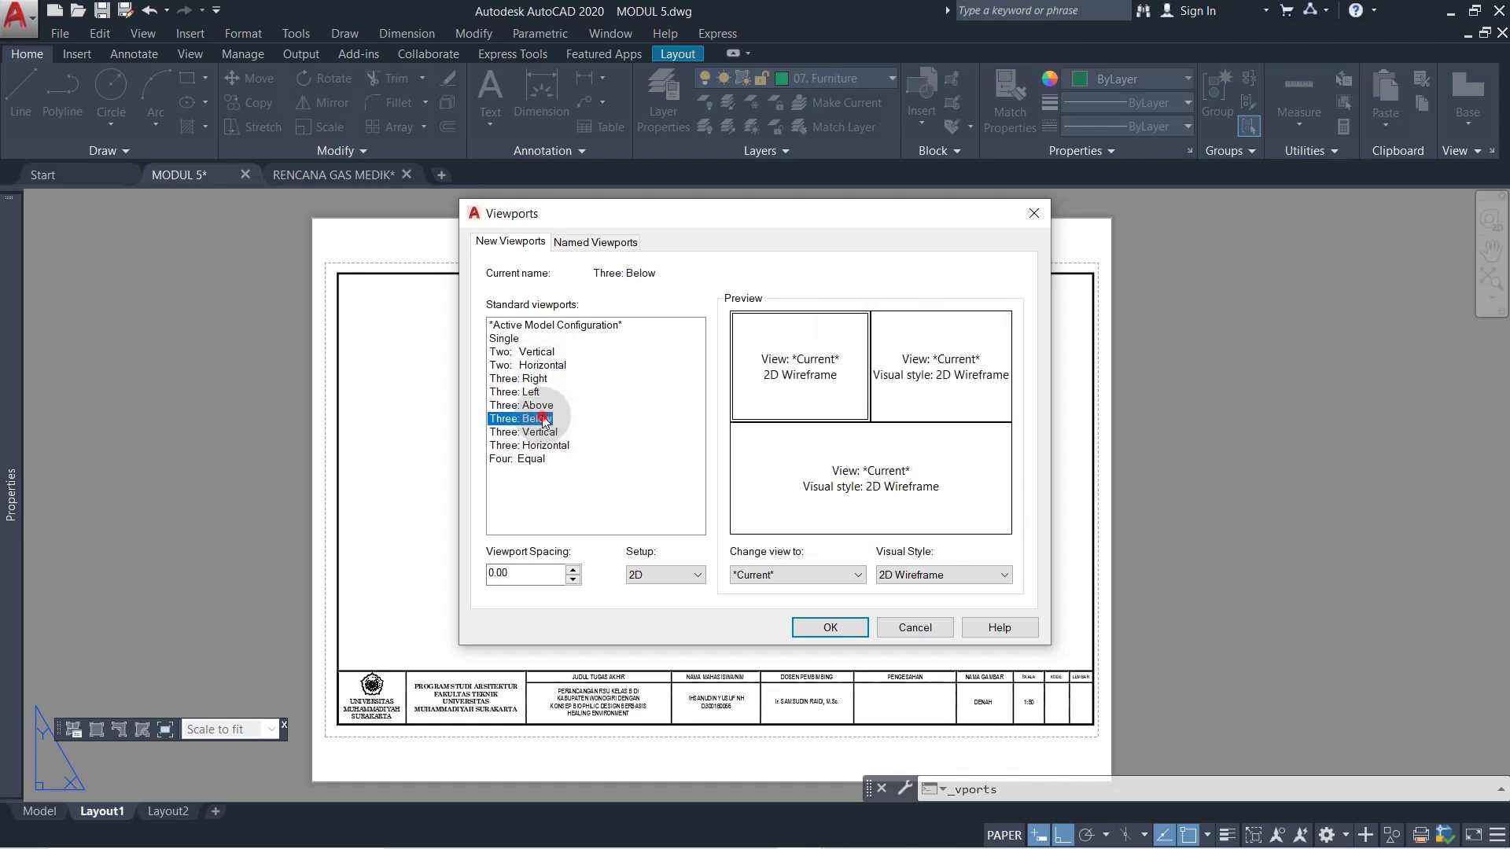
- Create a Single viewport from the frame's upper-left corner to its right edge at the top line of the title block
{"action": "left_click", "coordinate": [508, 339]}
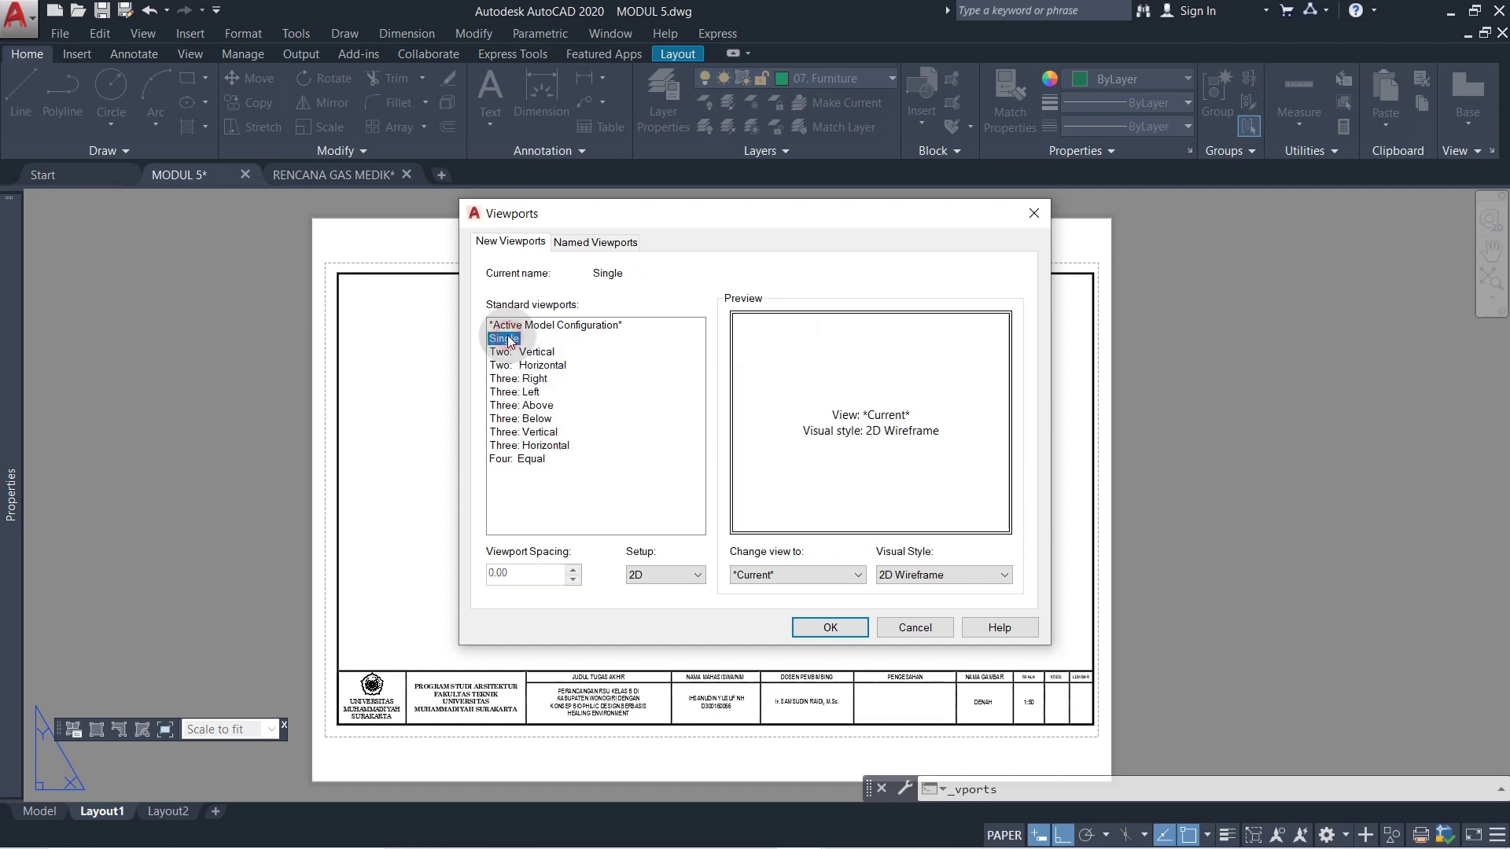
{"action": "left_click", "coordinate": [831, 627]}
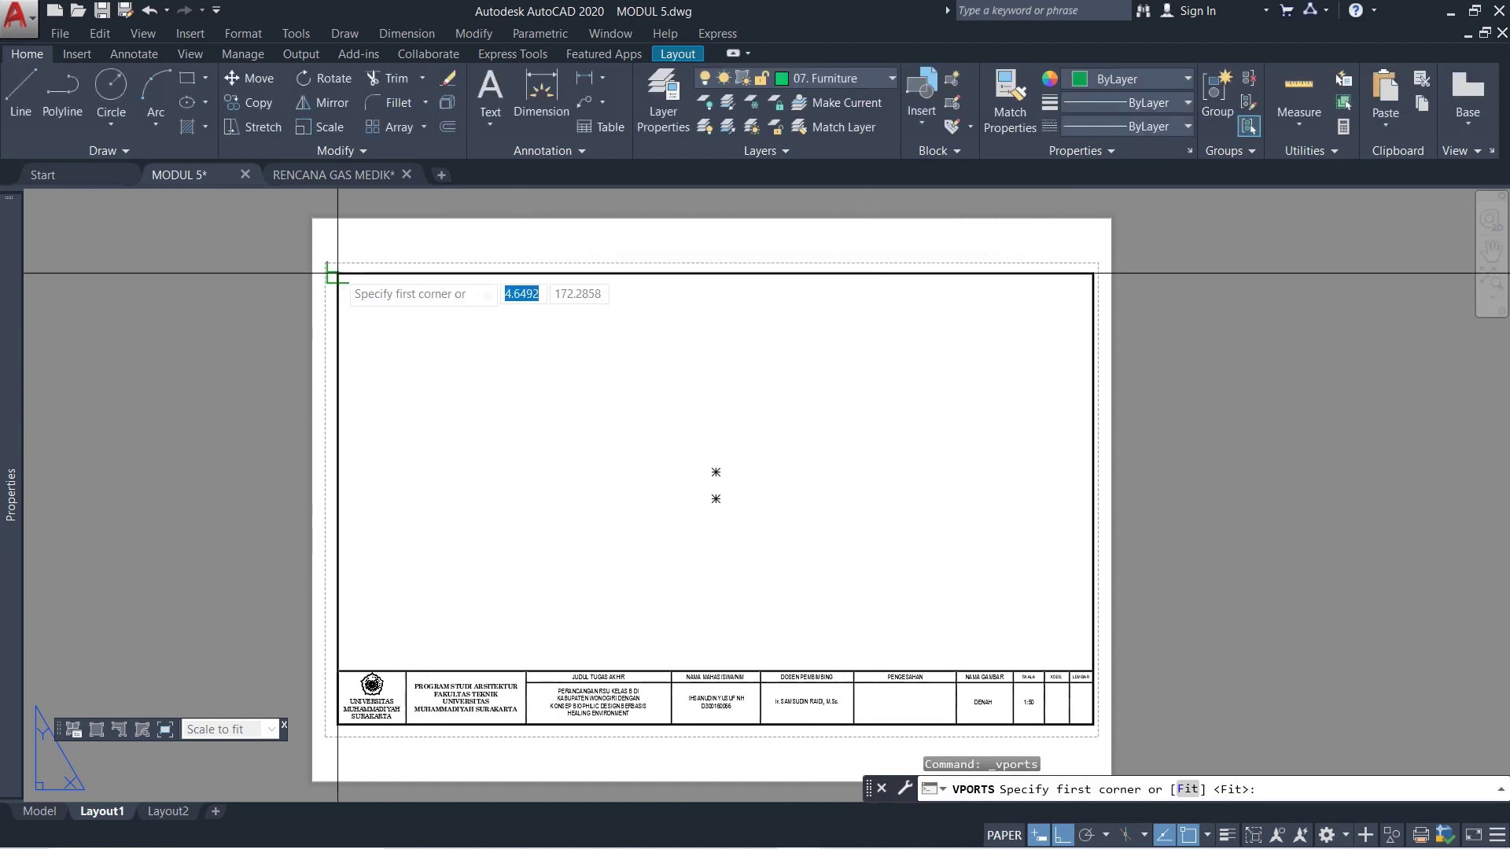
{"action": "left_click", "coordinate": [338, 274]}
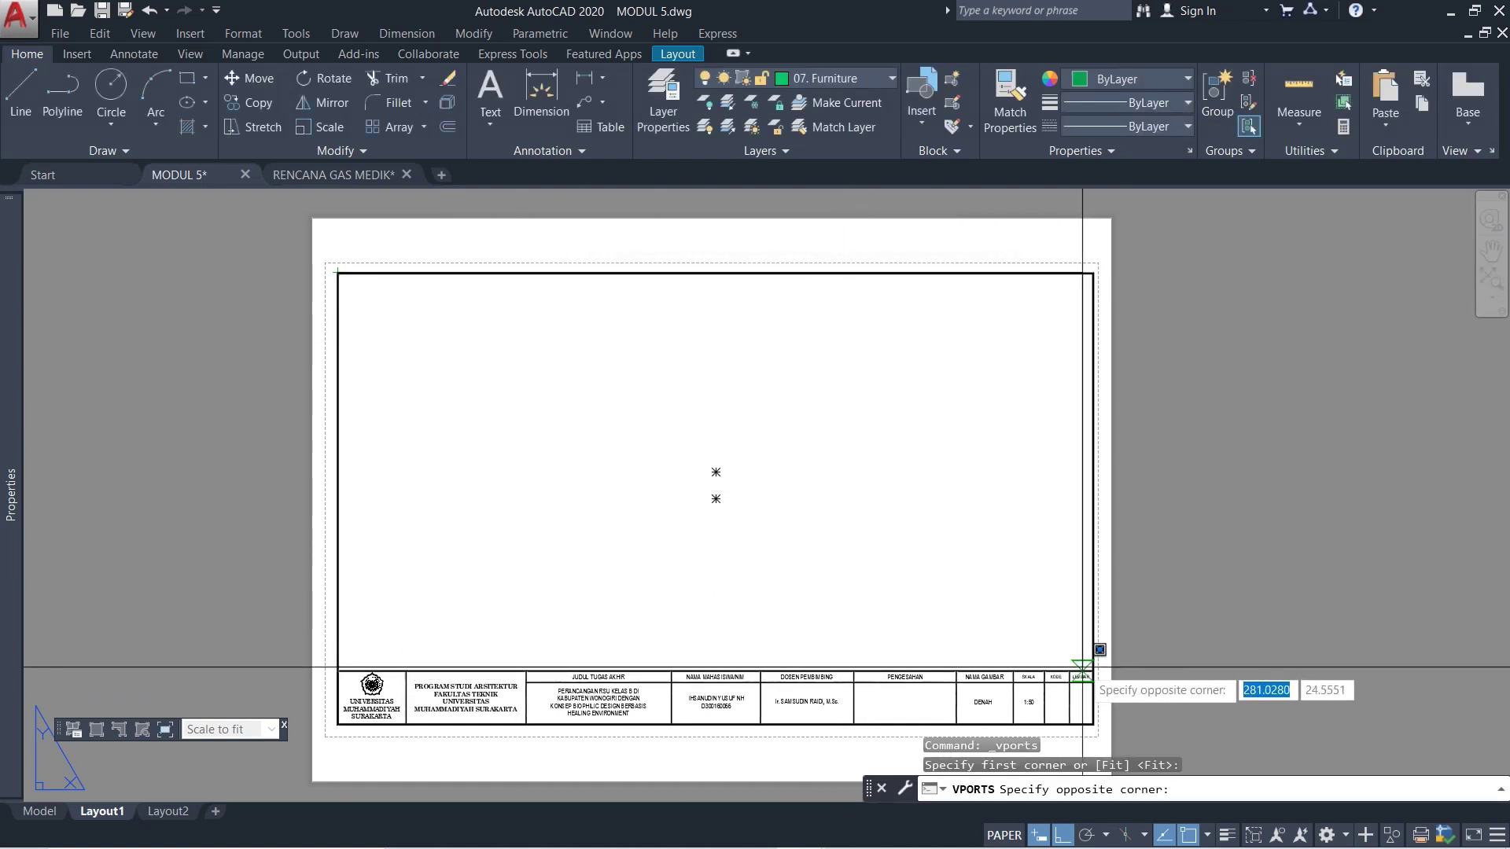
{"action": "scroll", "coordinate": [1093, 670], "scroll_direction": "up", "scroll_amount": 5}
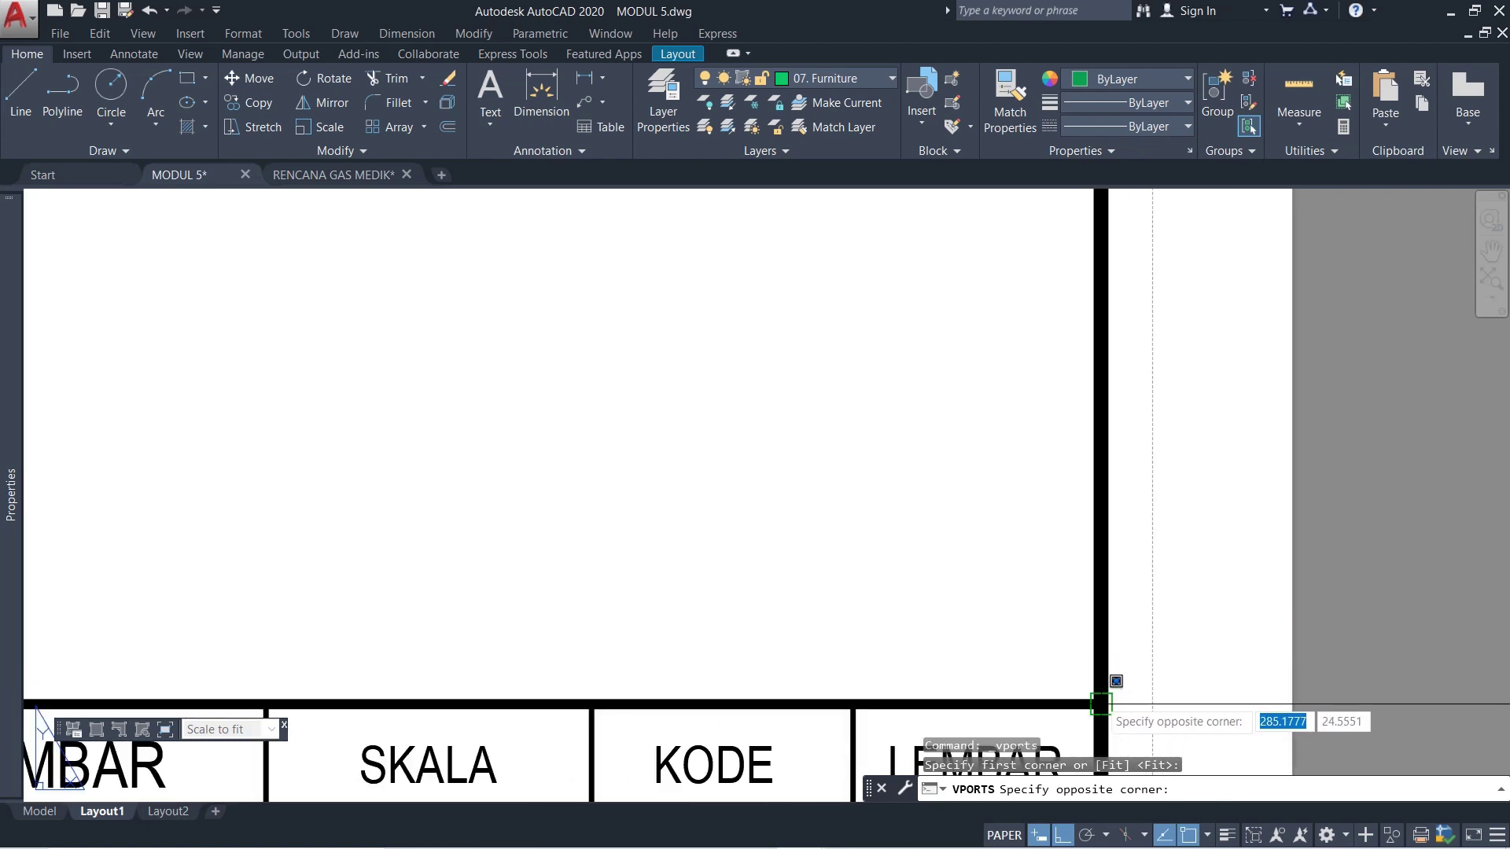
{"action": "left_click", "coordinate": [1100, 703]}
{"action": "scroll", "coordinate": [869, 448], "scroll_direction": "down", "scroll_amount": 6}
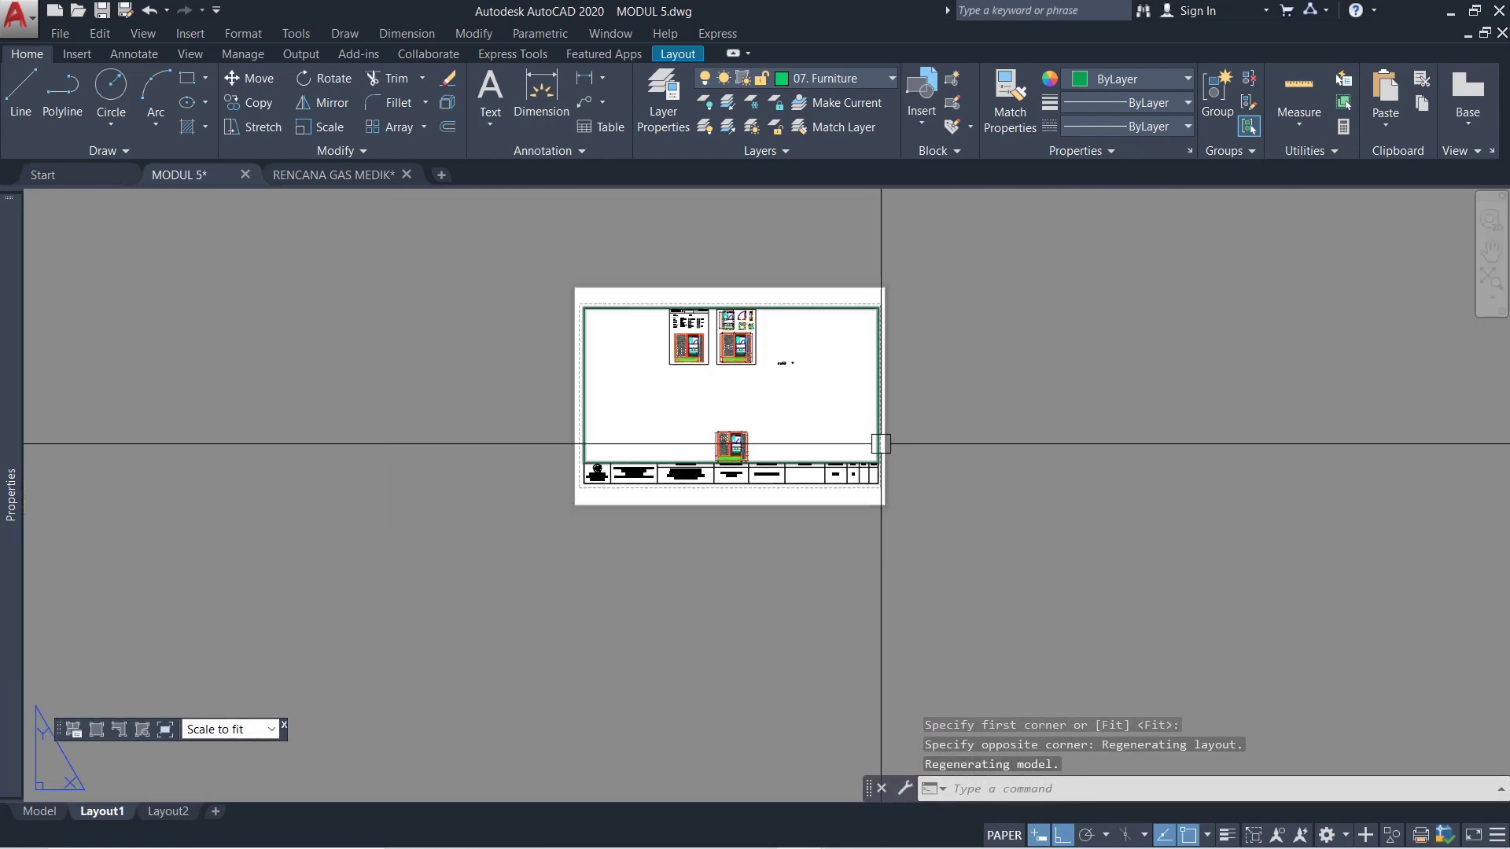
{"action": "scroll", "coordinate": [721, 329], "scroll_direction": "up", "scroll_amount": 3}
{"action": "mouse_move", "coordinate": [798, 522]}
{"action": "middle_mouse_down"}
{"action": "mouse_move", "coordinate": [788, 502]}
{"action": "mouse_move", "coordinate": [821, 515]}
{"action": "middle_mouse_up"}
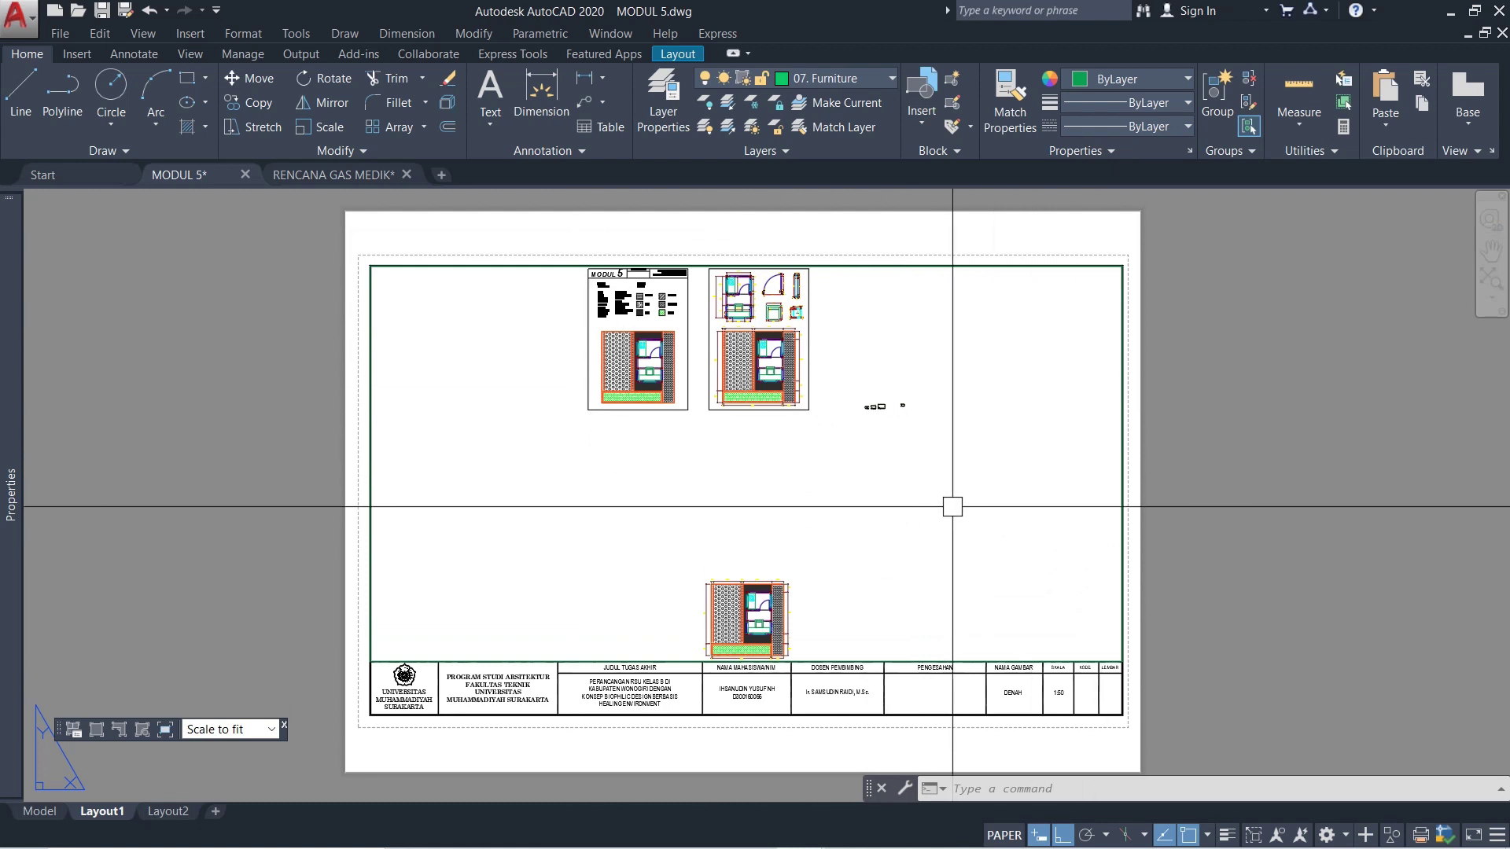
- Activate the new viewport and frame the standalone floor plan below the two module sheets so it fills the viewport
{"action": "double_click", "coordinate": [952, 505]}
{"action": "scroll", "coordinate": [748, 488], "scroll_direction": "down", "scroll_amount": 2}
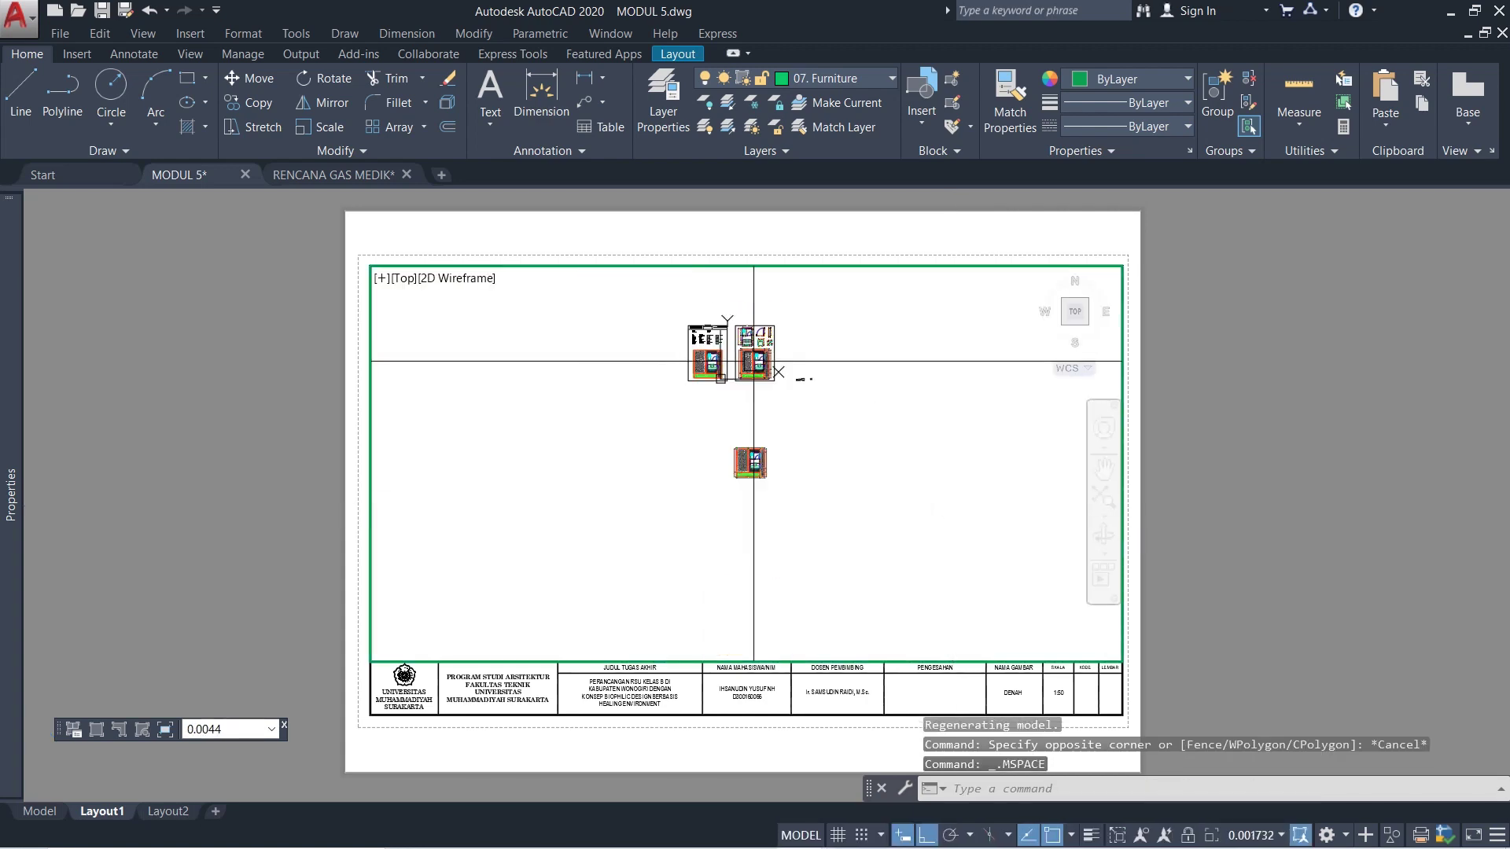
{"action": "scroll", "coordinate": [787, 499], "scroll_direction": "up", "scroll_amount": 4}
{"action": "scroll", "coordinate": [867, 470], "scroll_direction": "down", "scroll_amount": 3}
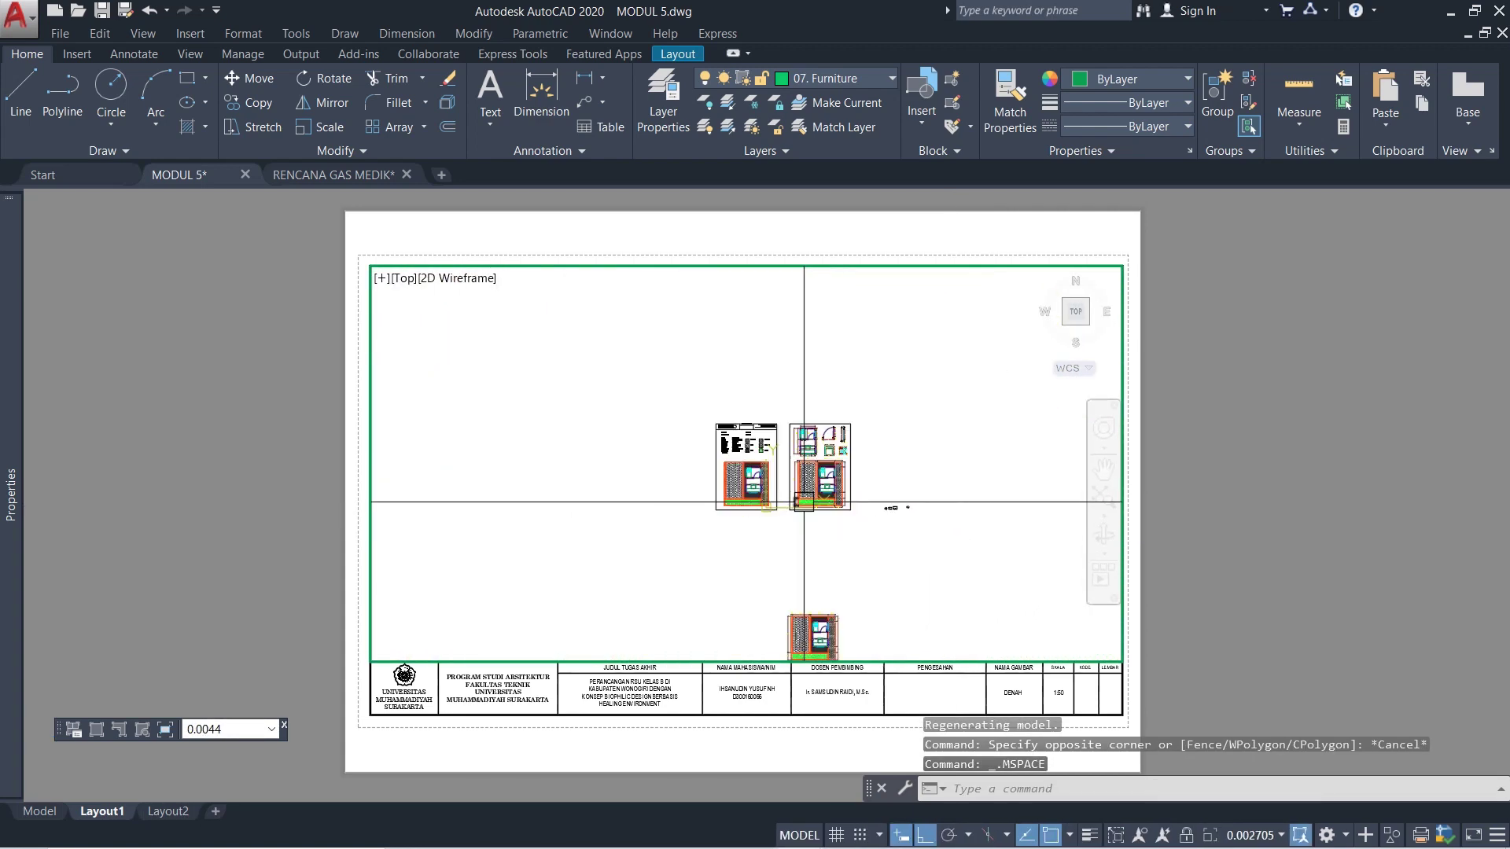
{"action": "middle_click_drag", "start_coordinate": [772, 554], "coordinate": [832, 371]}
{"action": "scroll", "coordinate": [833, 511], "scroll_direction": "up", "scroll_amount": 6}
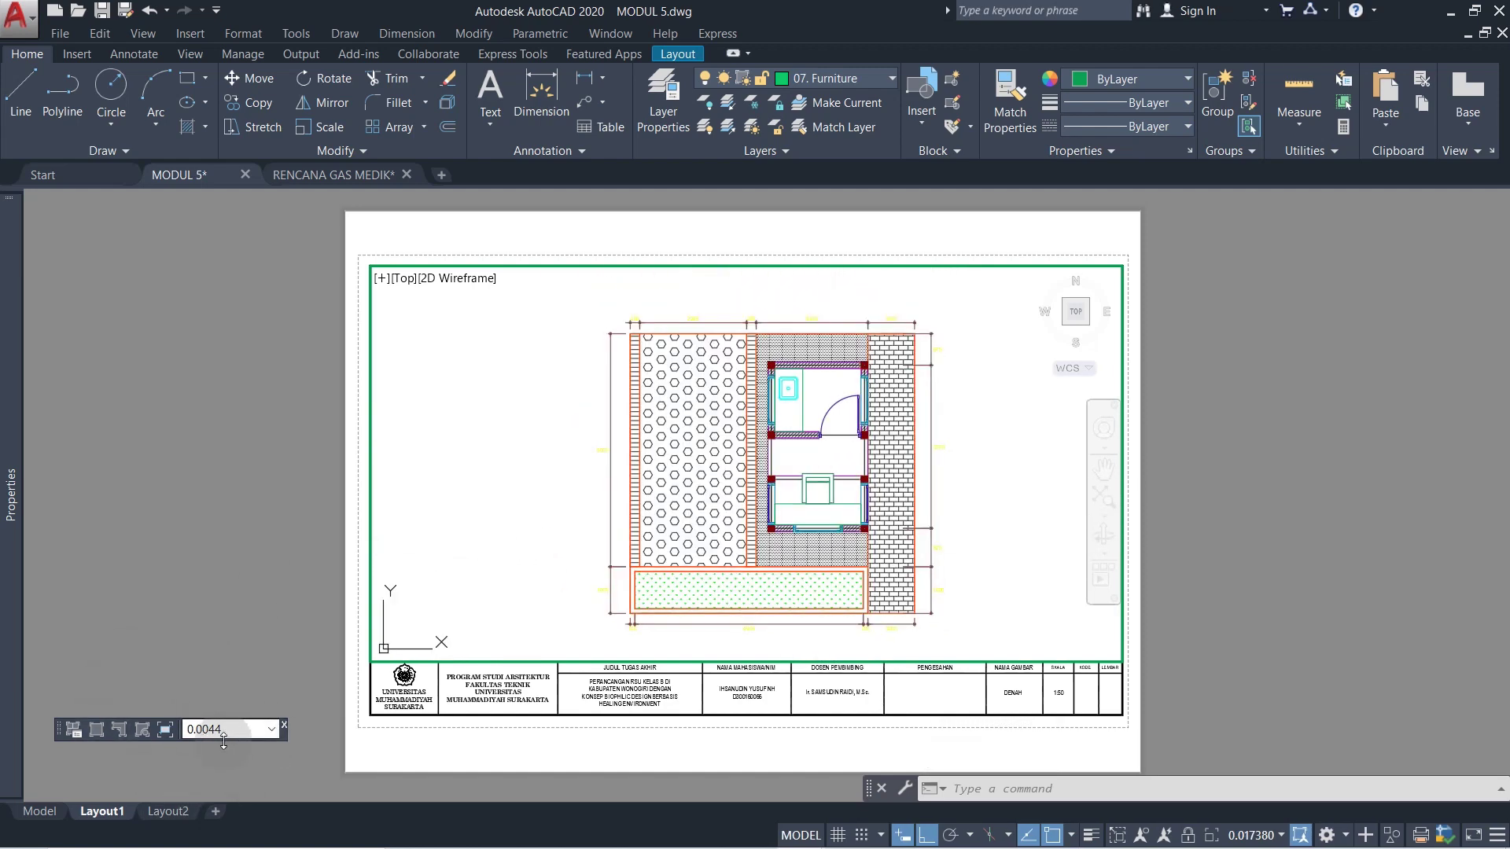
- Set the viewport scale to 1:50, centre the floor plan in the viewport, and return to paper space
{"action": "left_click", "coordinate": [275, 736]}
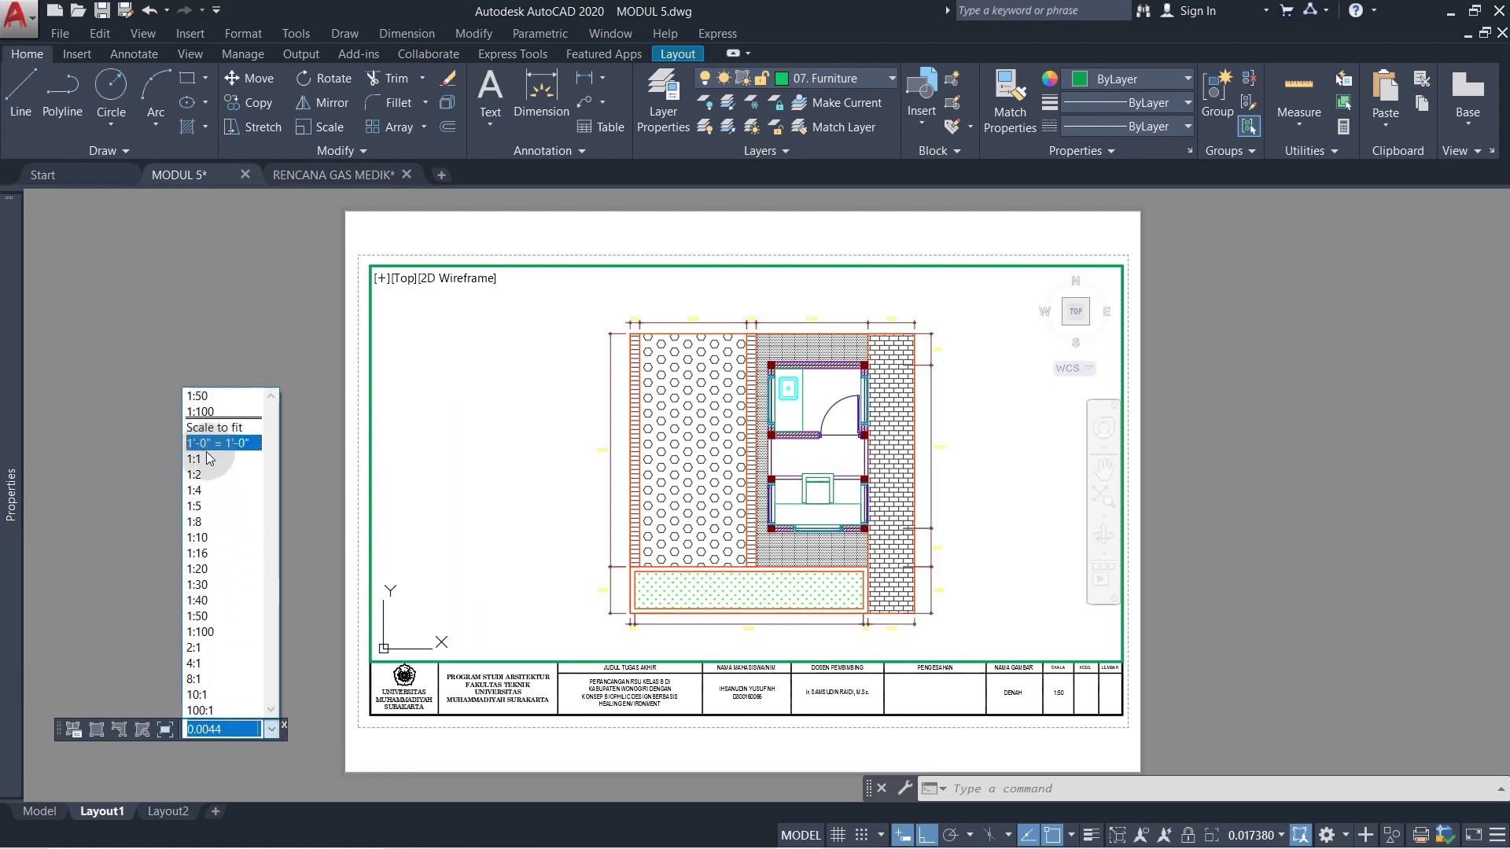
{"action": "left_click", "coordinate": [206, 615]}
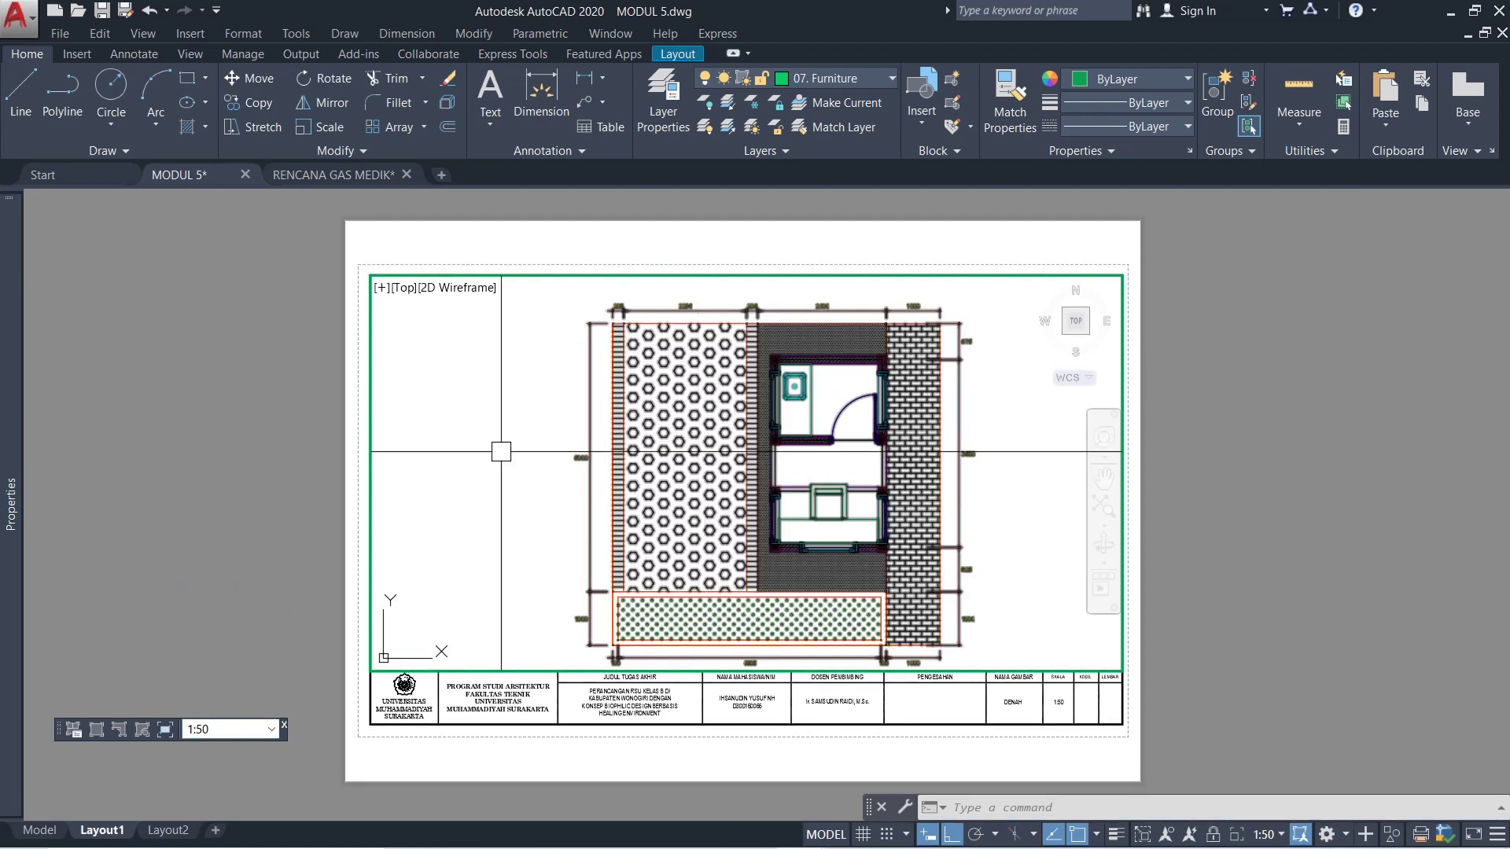
{"action": "mouse_move", "coordinate": [482, 499]}
{"action": "middle_mouse_down"}
{"action": "mouse_move", "coordinate": [436, 481]}
{"action": "mouse_move", "coordinate": [478, 503]}
{"action": "mouse_move", "coordinate": [426, 493]}
{"action": "mouse_move", "coordinate": [465, 496]}
{"action": "middle_mouse_up"}
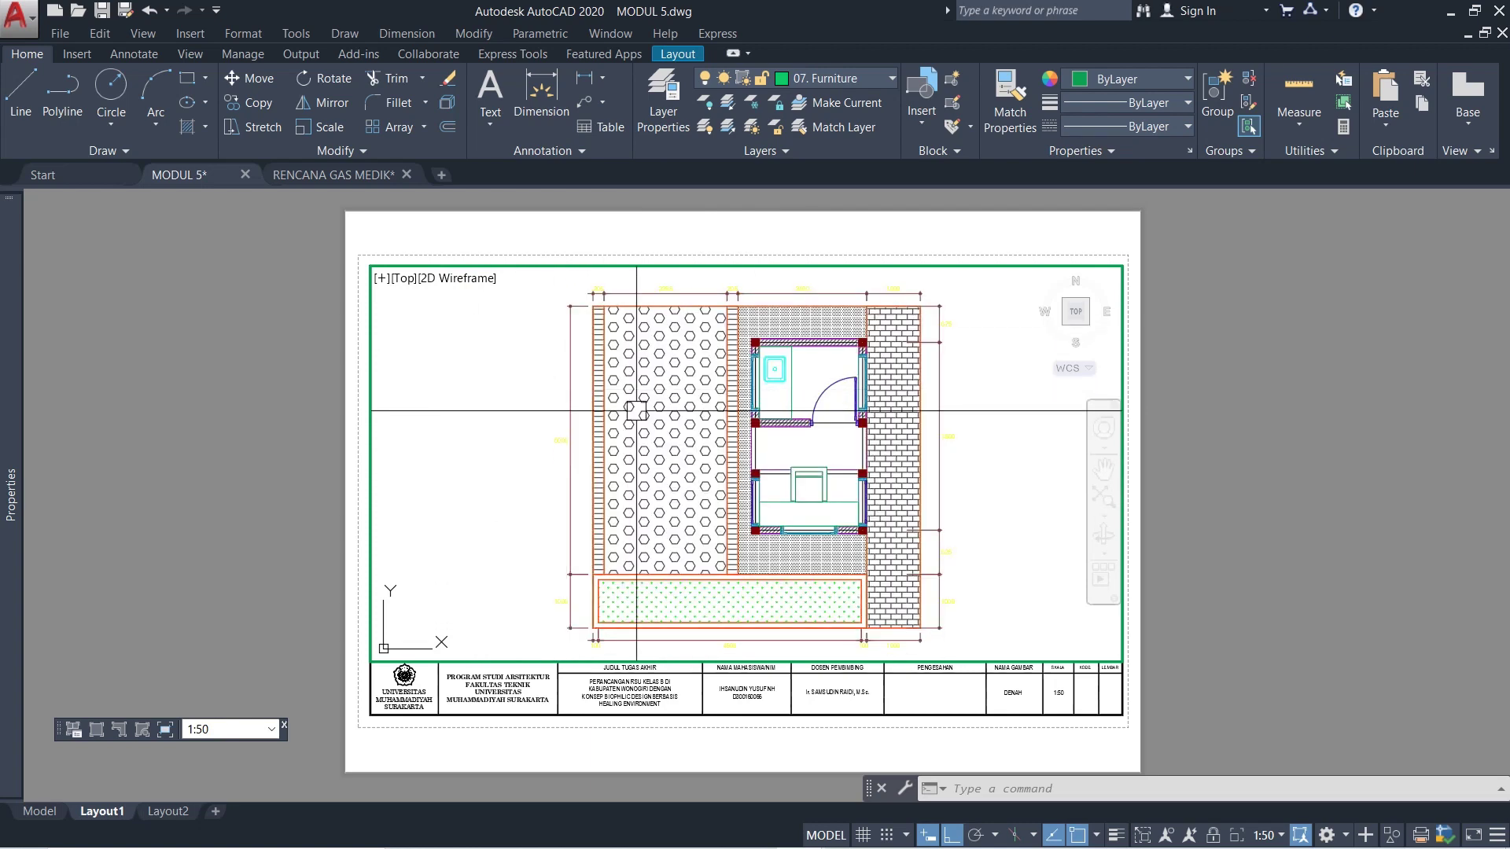
{"action": "double_click", "coordinate": [1198, 303]}
{"action": "scroll", "coordinate": [864, 322], "scroll_direction": "down", "scroll_amount": 3}
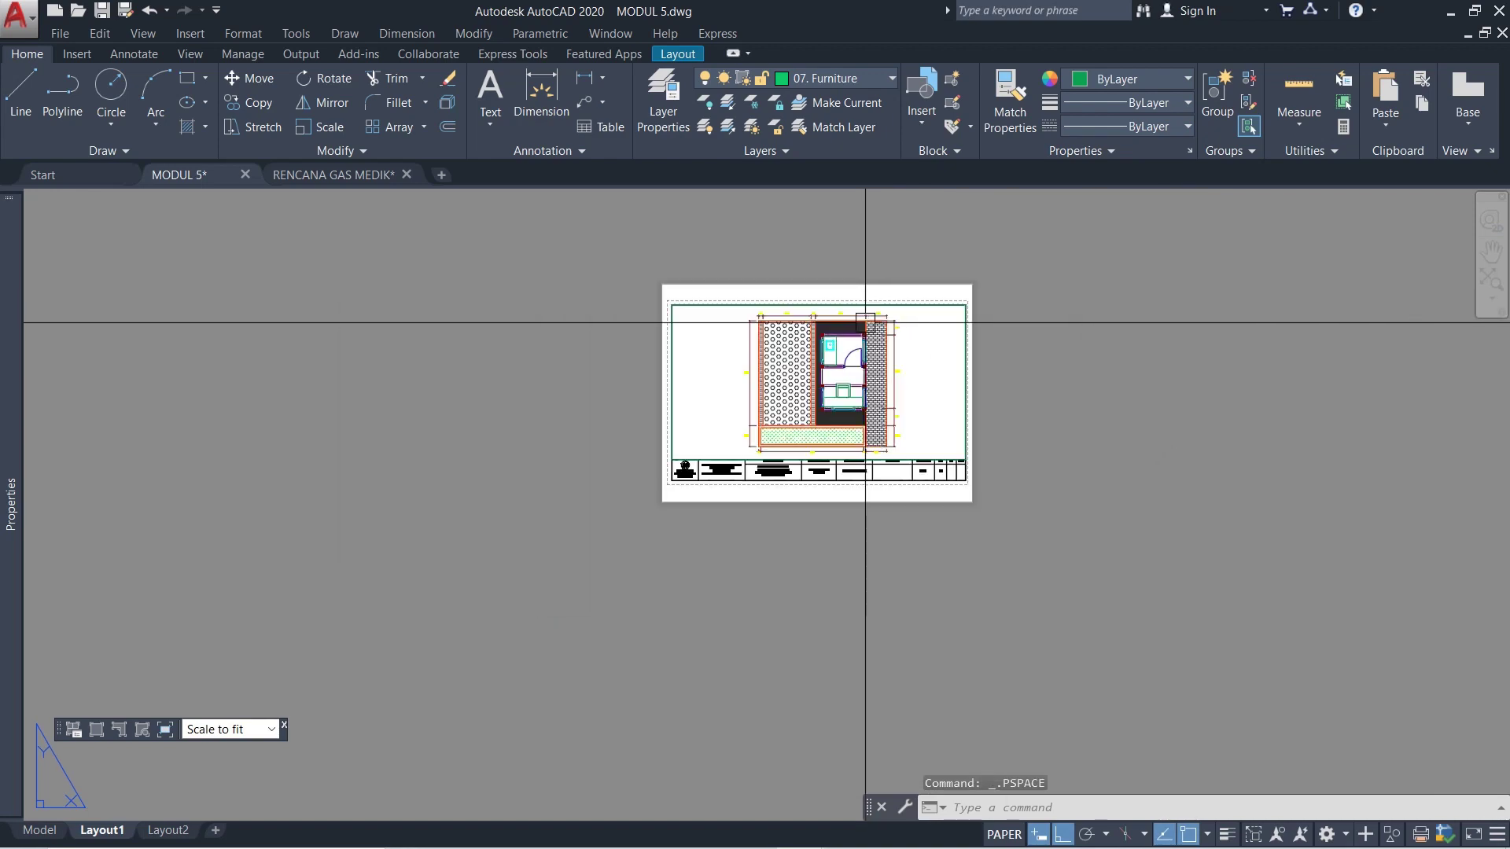
{"action": "scroll", "coordinate": [853, 336], "scroll_direction": "up", "scroll_amount": 3}
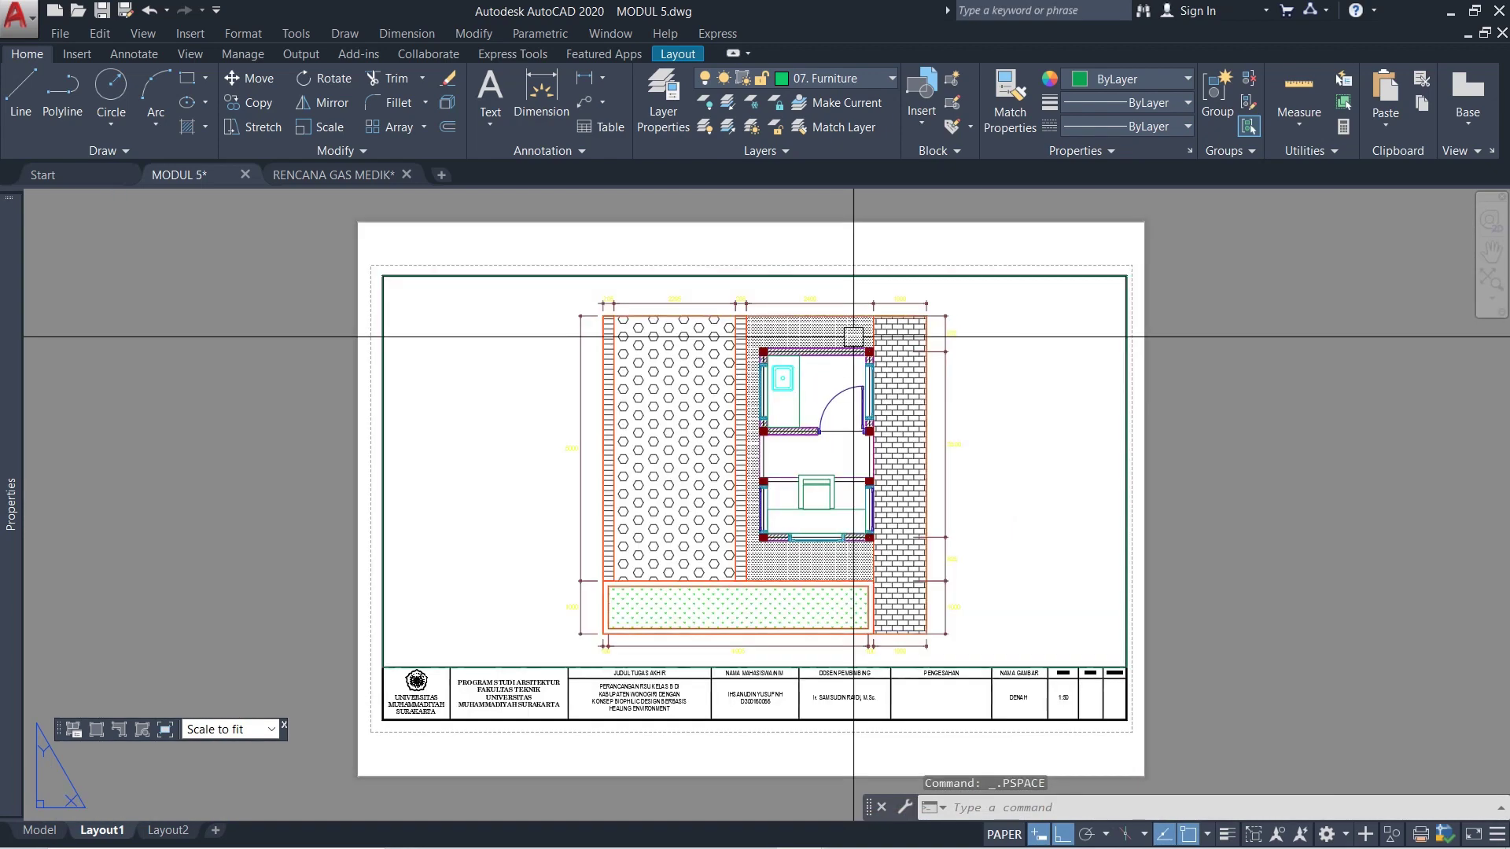
{"action": "scroll", "coordinate": [694, 542], "scroll_direction": "up", "scroll_amount": 2}
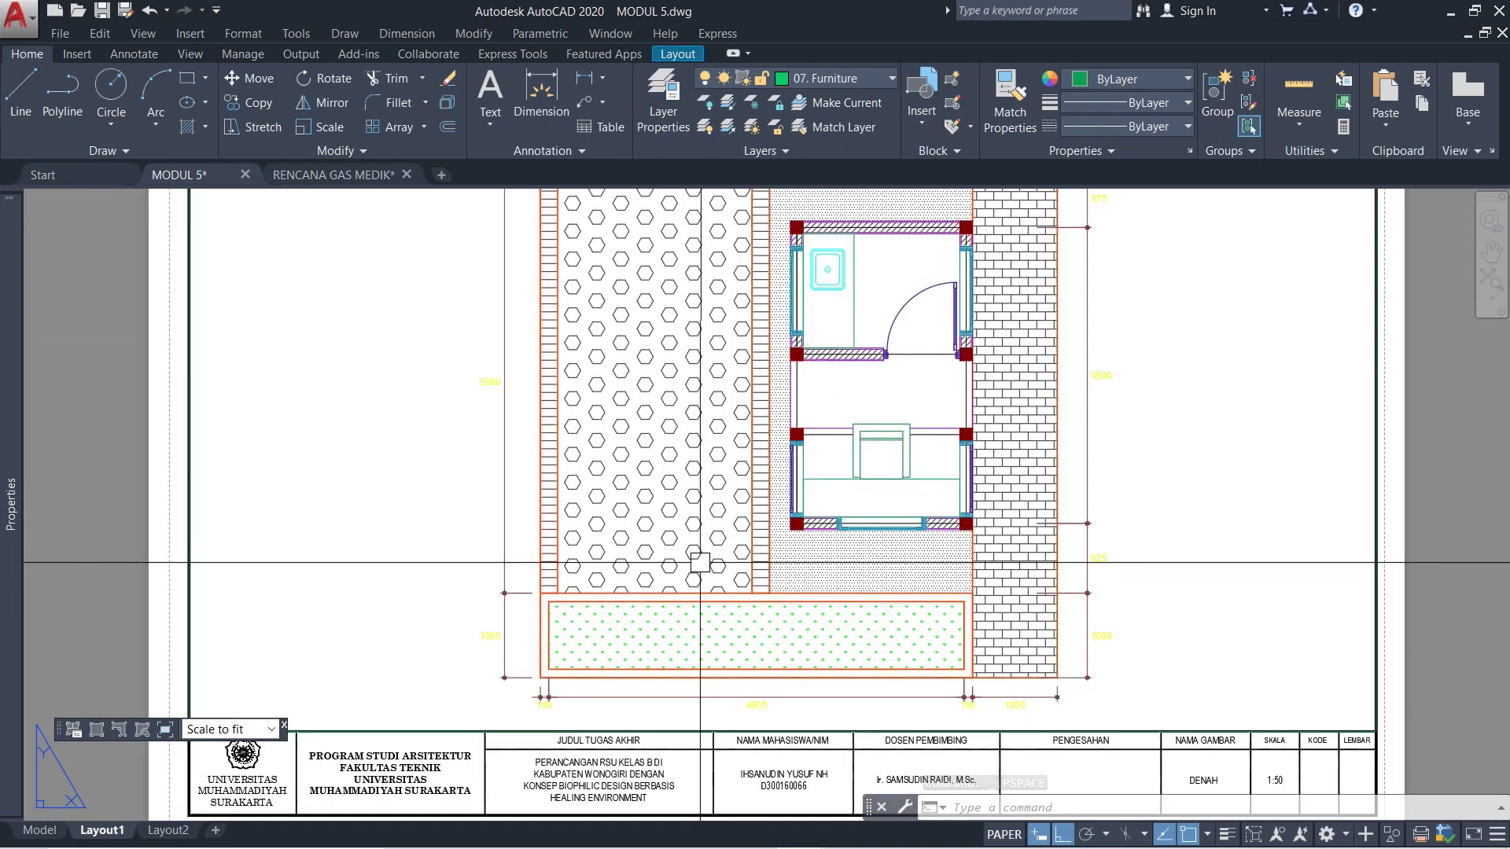
{"action": "scroll", "coordinate": [673, 542], "scroll_direction": "down", "scroll_amount": 2}
{"action": "middle_click_drag", "start_coordinate": [890, 593], "coordinate": [866, 583]}
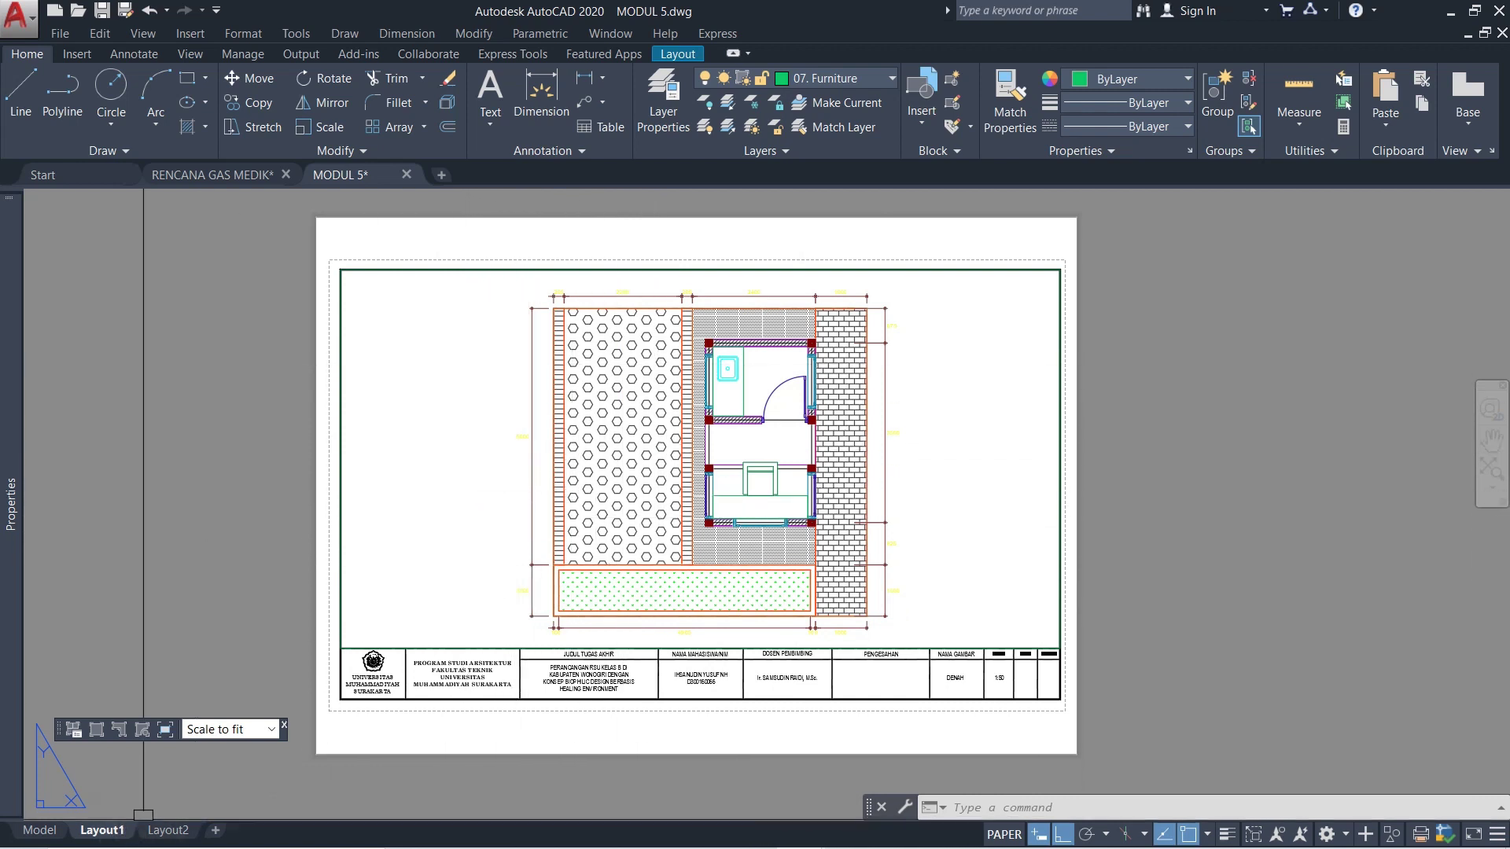
- Add a new layout, Layout3, and make it current after comparing it with Layout1
{"action": "left_click", "coordinate": [218, 832]}
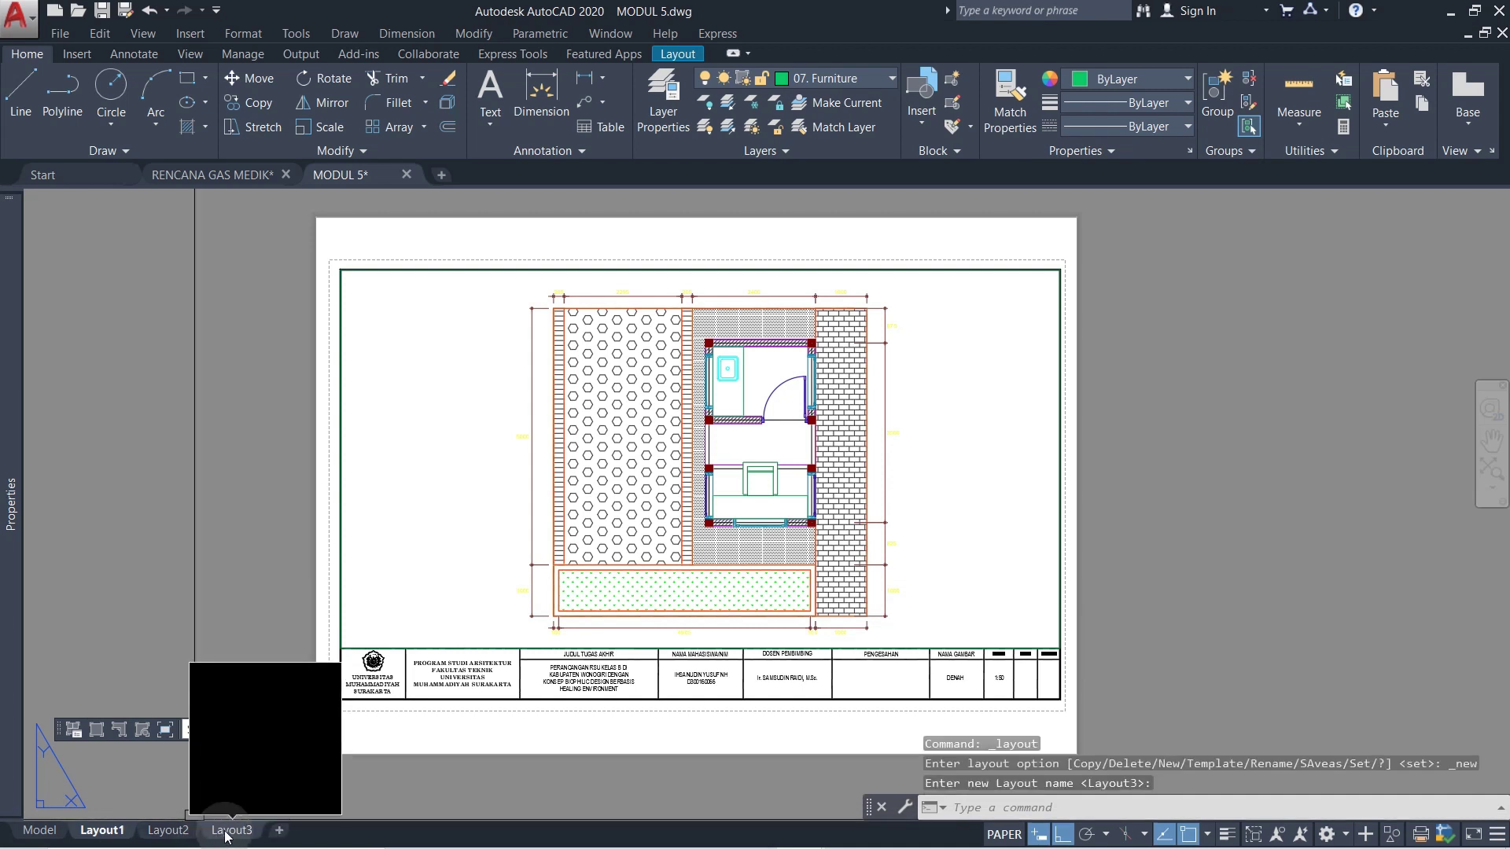
{"action": "left_click", "coordinate": [229, 830]}
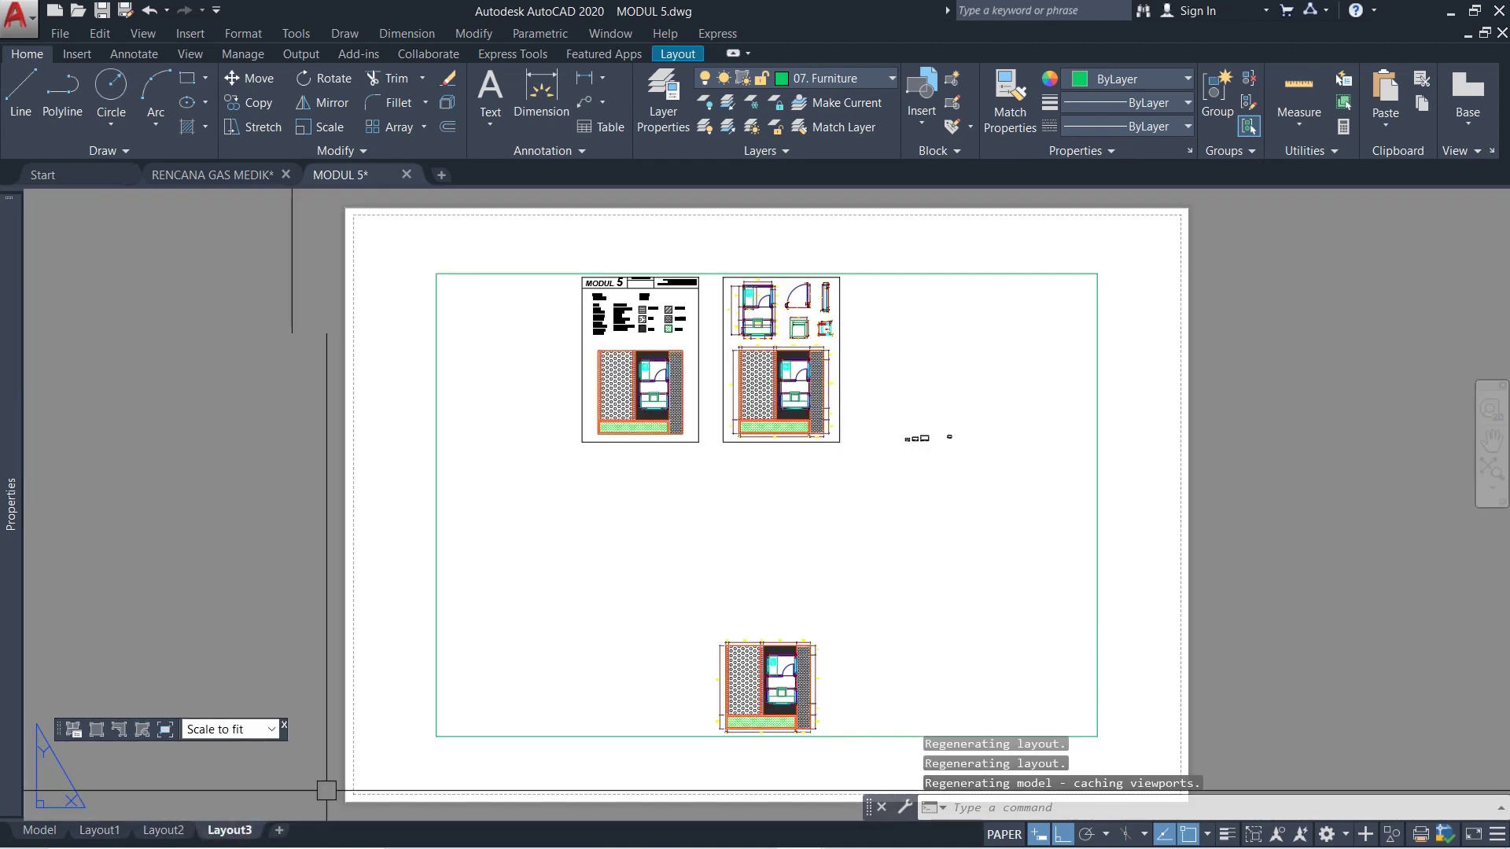
{"action": "left_click", "coordinate": [99, 830]}
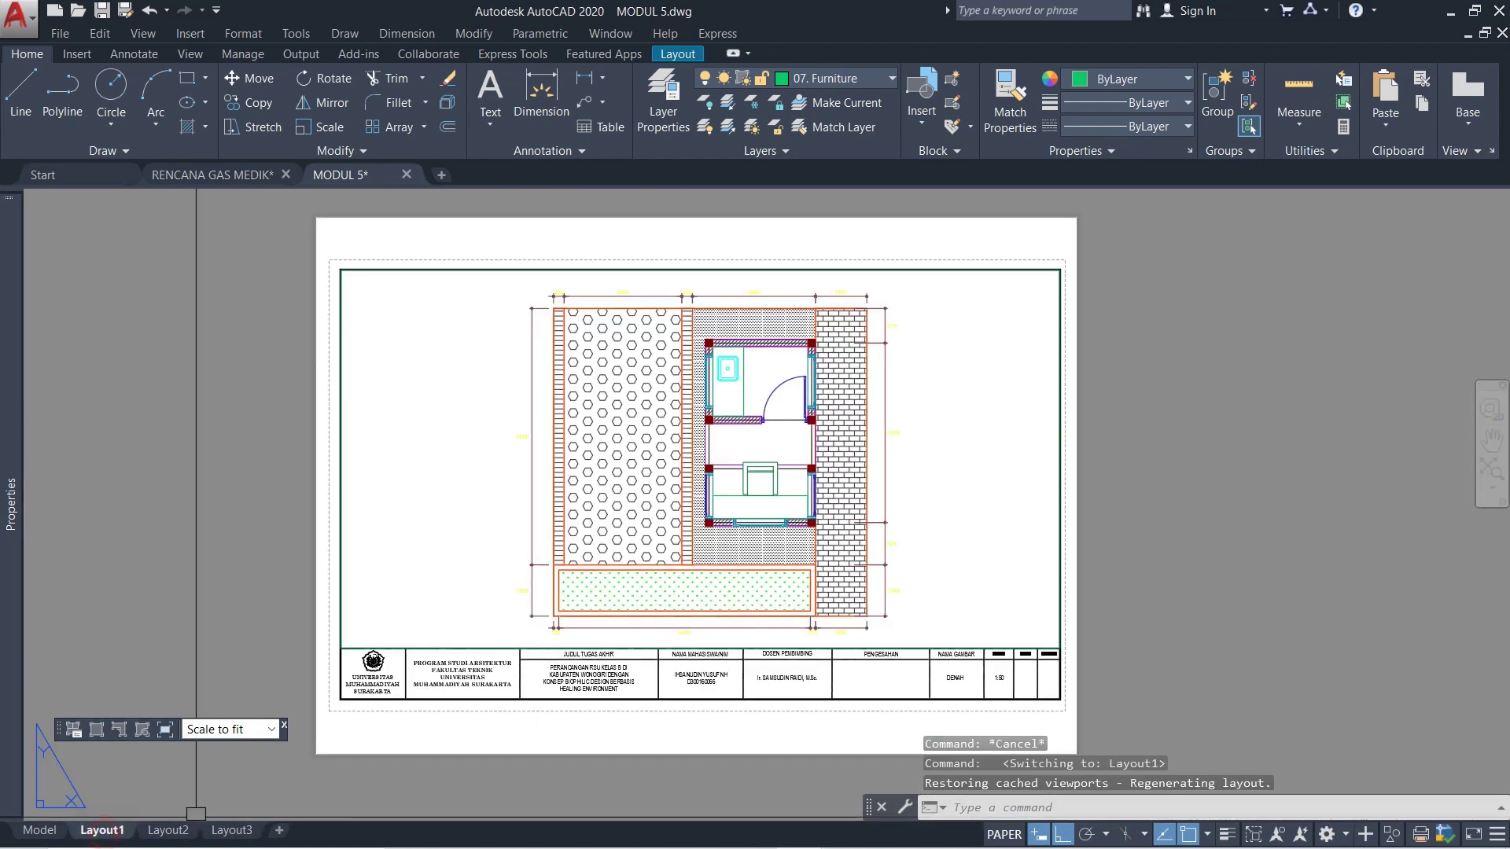
{"action": "left_click", "coordinate": [230, 831]}
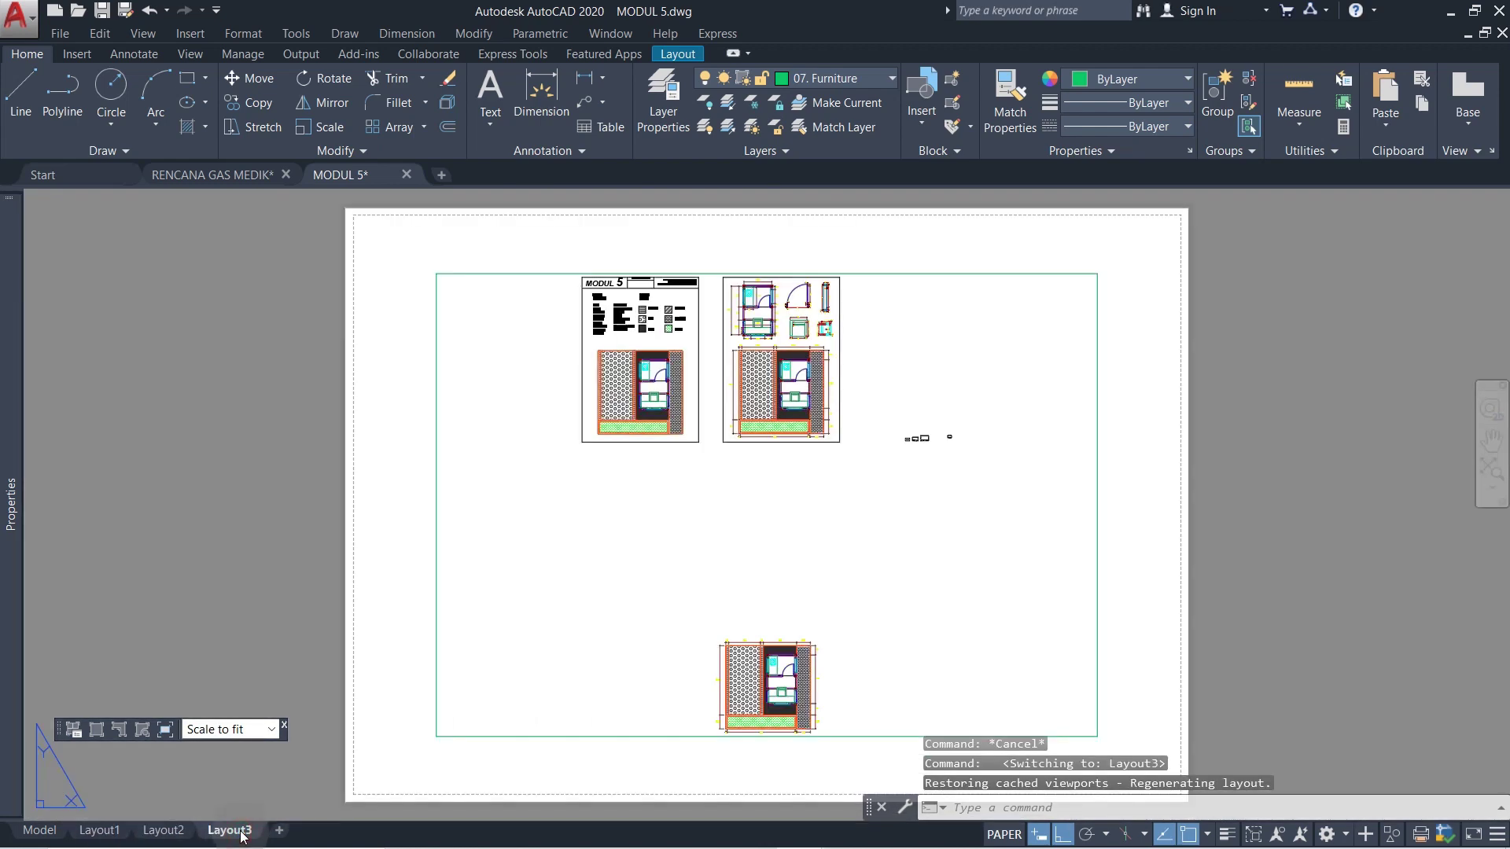
- Apply Layout1's page setup to Layout3 through the Page Setup Manager and close the manager
{"action": "right_click", "coordinate": [243, 835]}
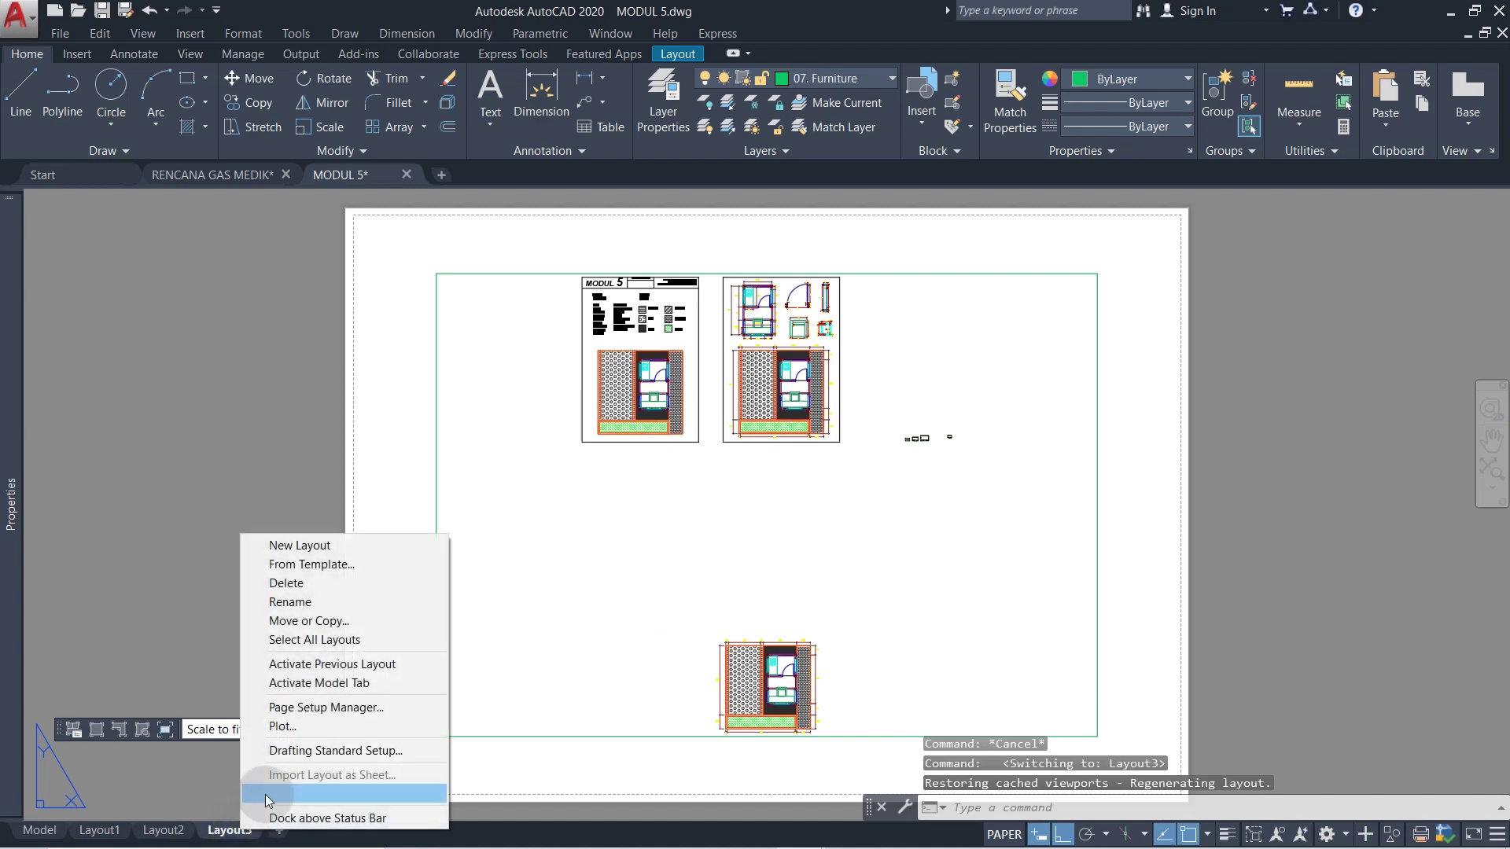
{"action": "left_click", "coordinate": [310, 709]}
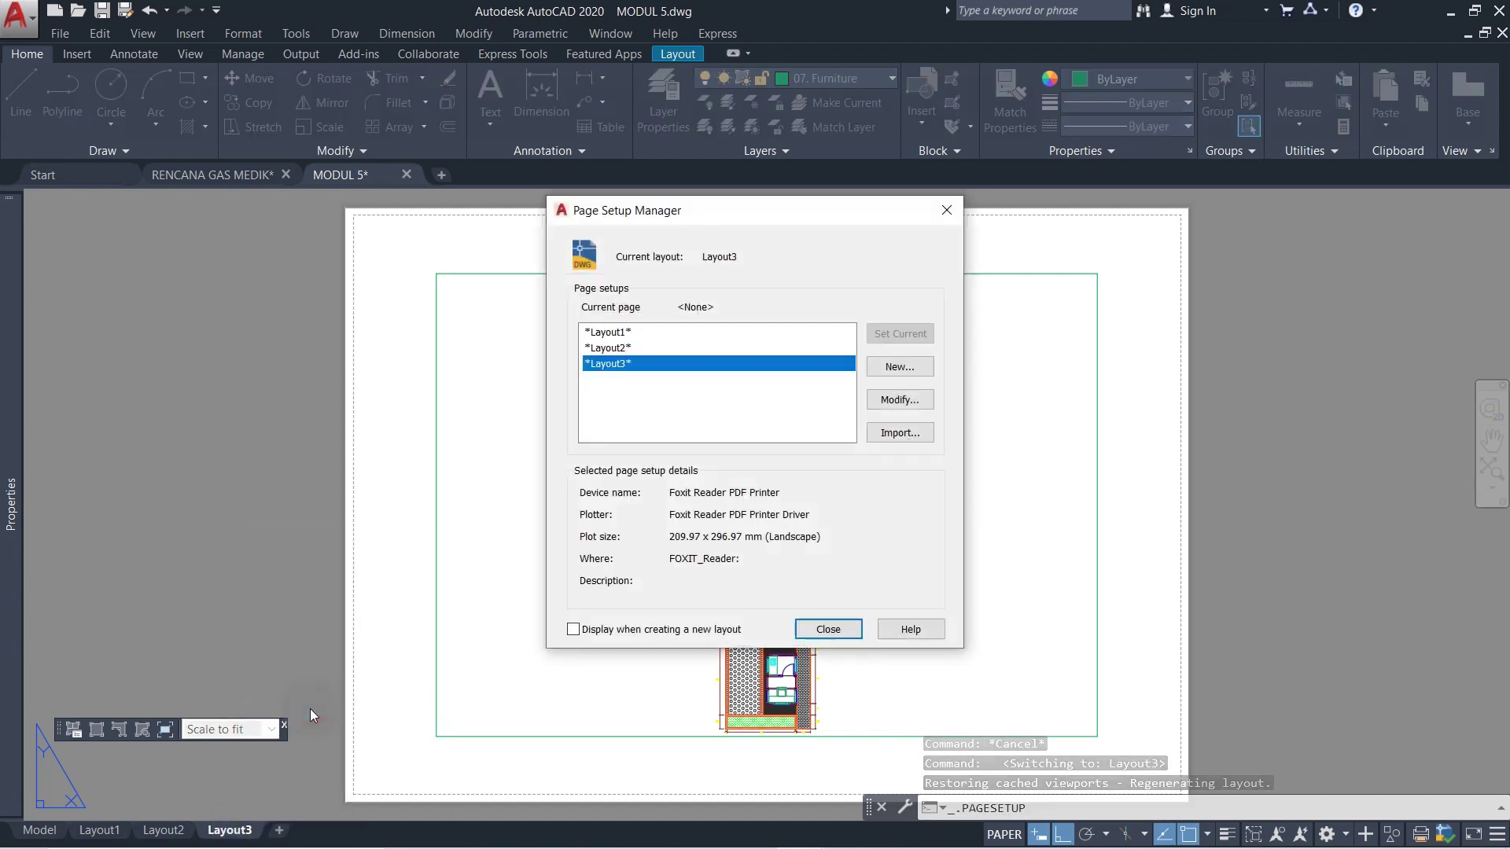
{"action": "left_click_drag", "start_coordinate": [674, 208], "coordinate": [951, 250]}
{"action": "left_click", "coordinate": [893, 376]}
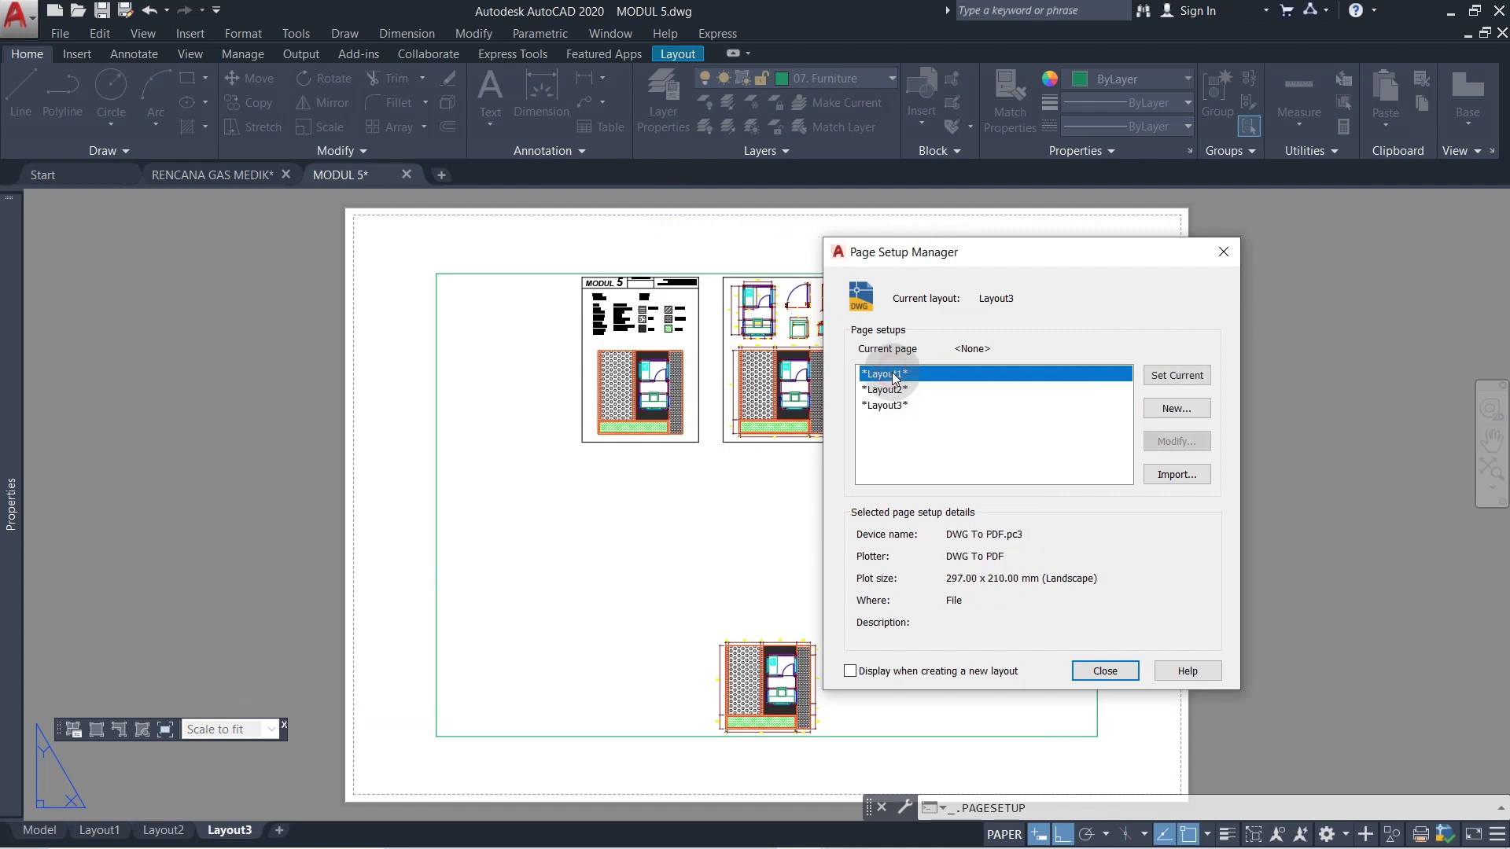
{"action": "left_click", "coordinate": [1176, 375]}
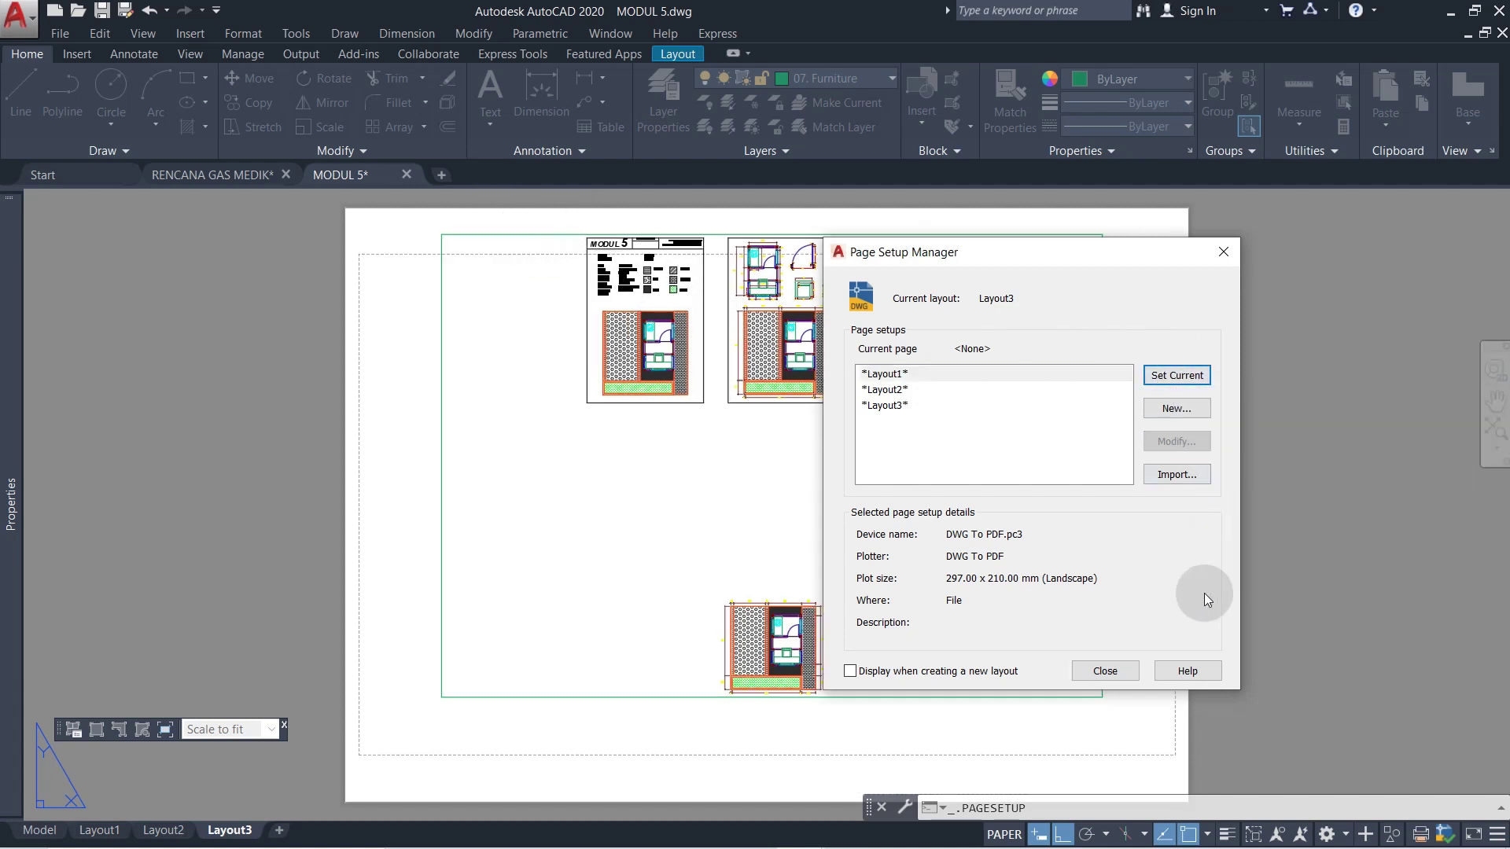
{"action": "left_click", "coordinate": [1105, 671]}
- Erase the default viewport on Layout3
{"action": "left_click", "coordinate": [1202, 403]}
{"action": "left_click", "coordinate": [1070, 442]}
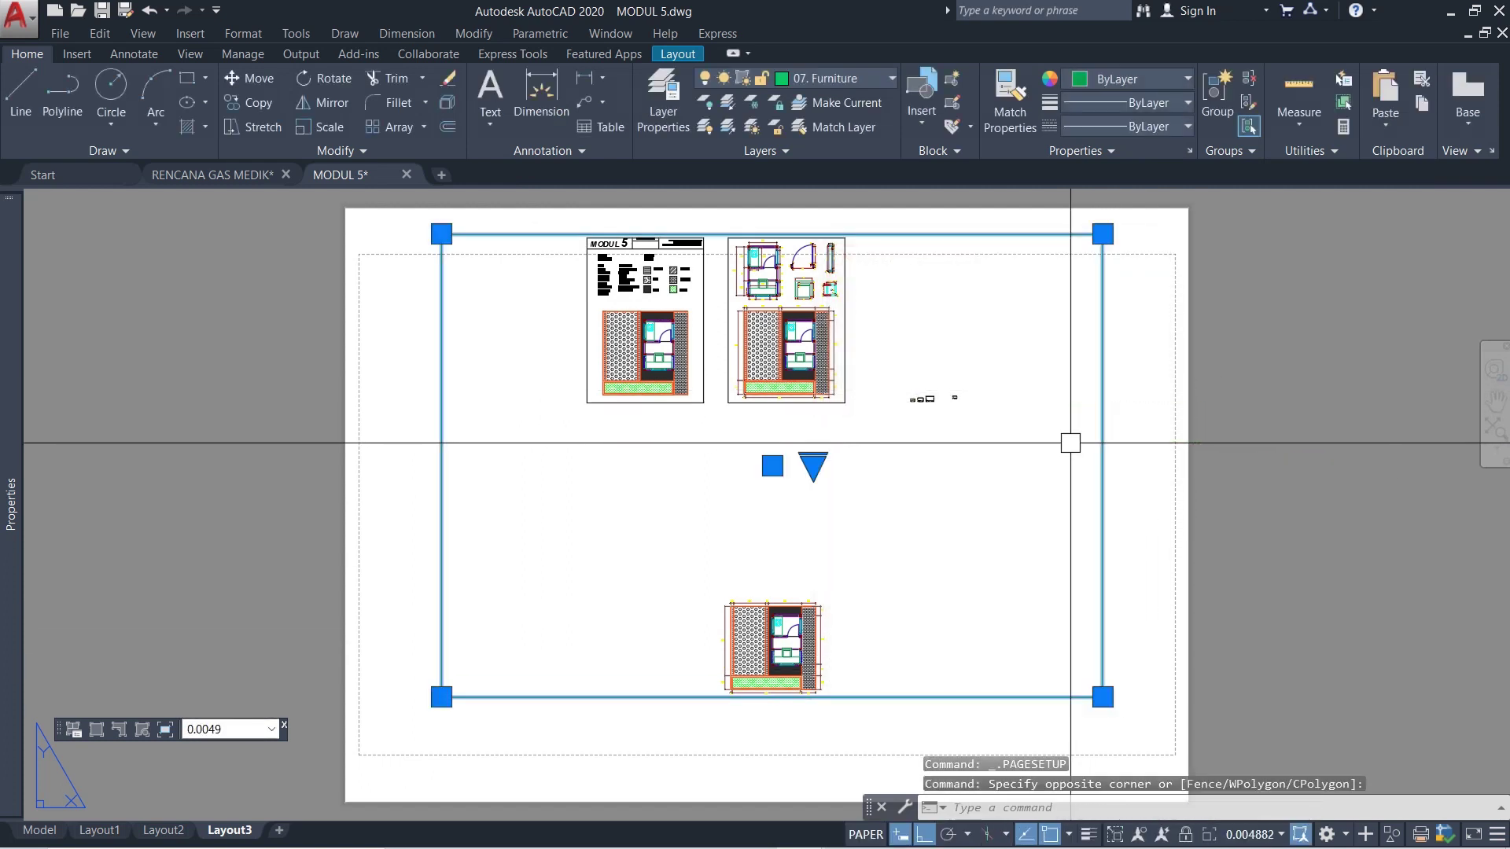
{"action": "type", "text": "E"}
{"action": "key", "text": "Return"}
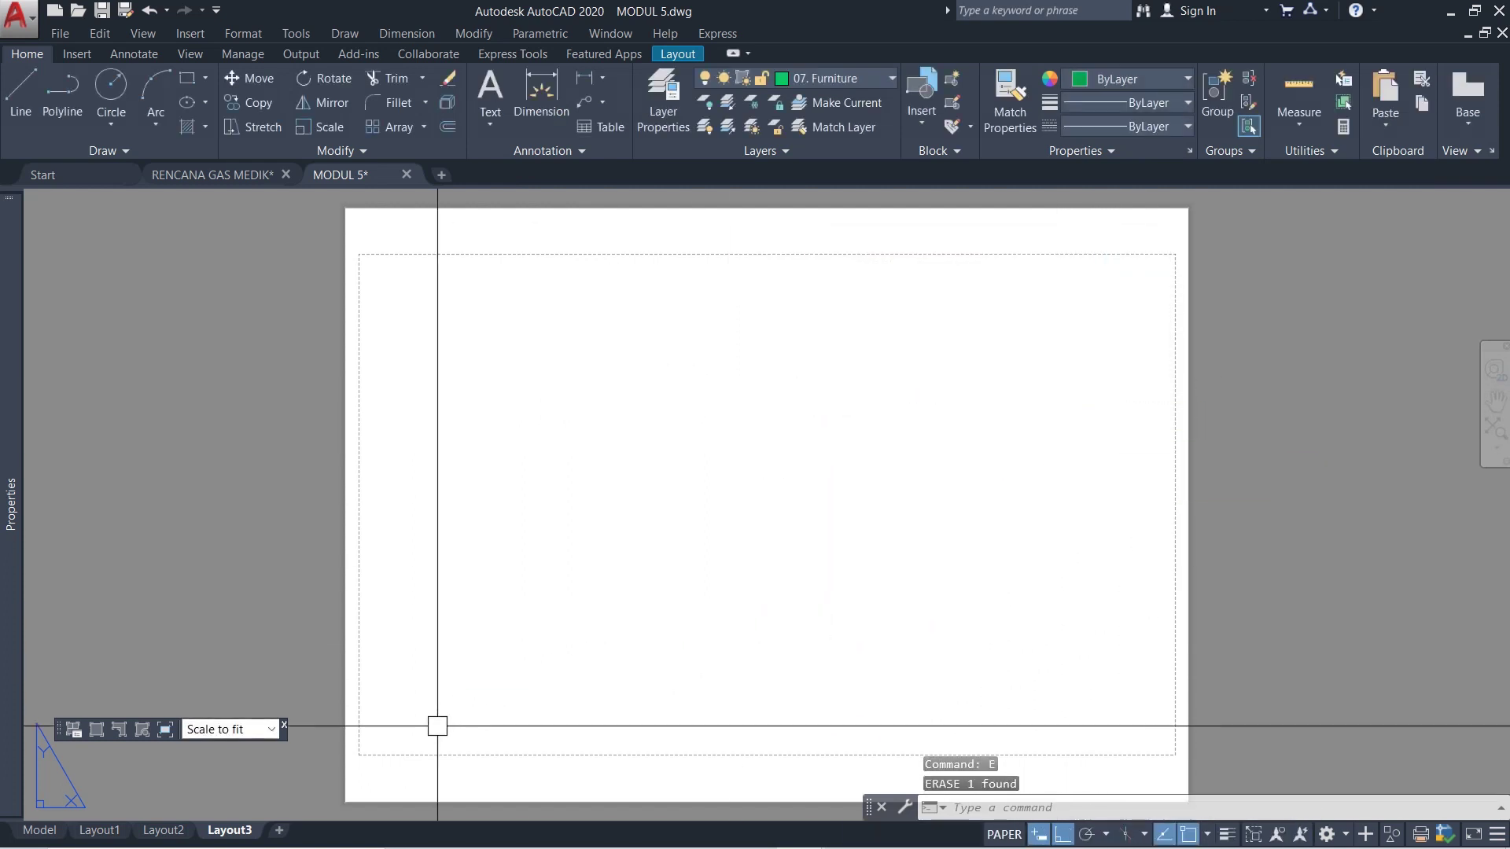
- Copy the title block, frame and viewport from the Layout1 sheet
{"action": "left_click", "coordinate": [99, 830]}
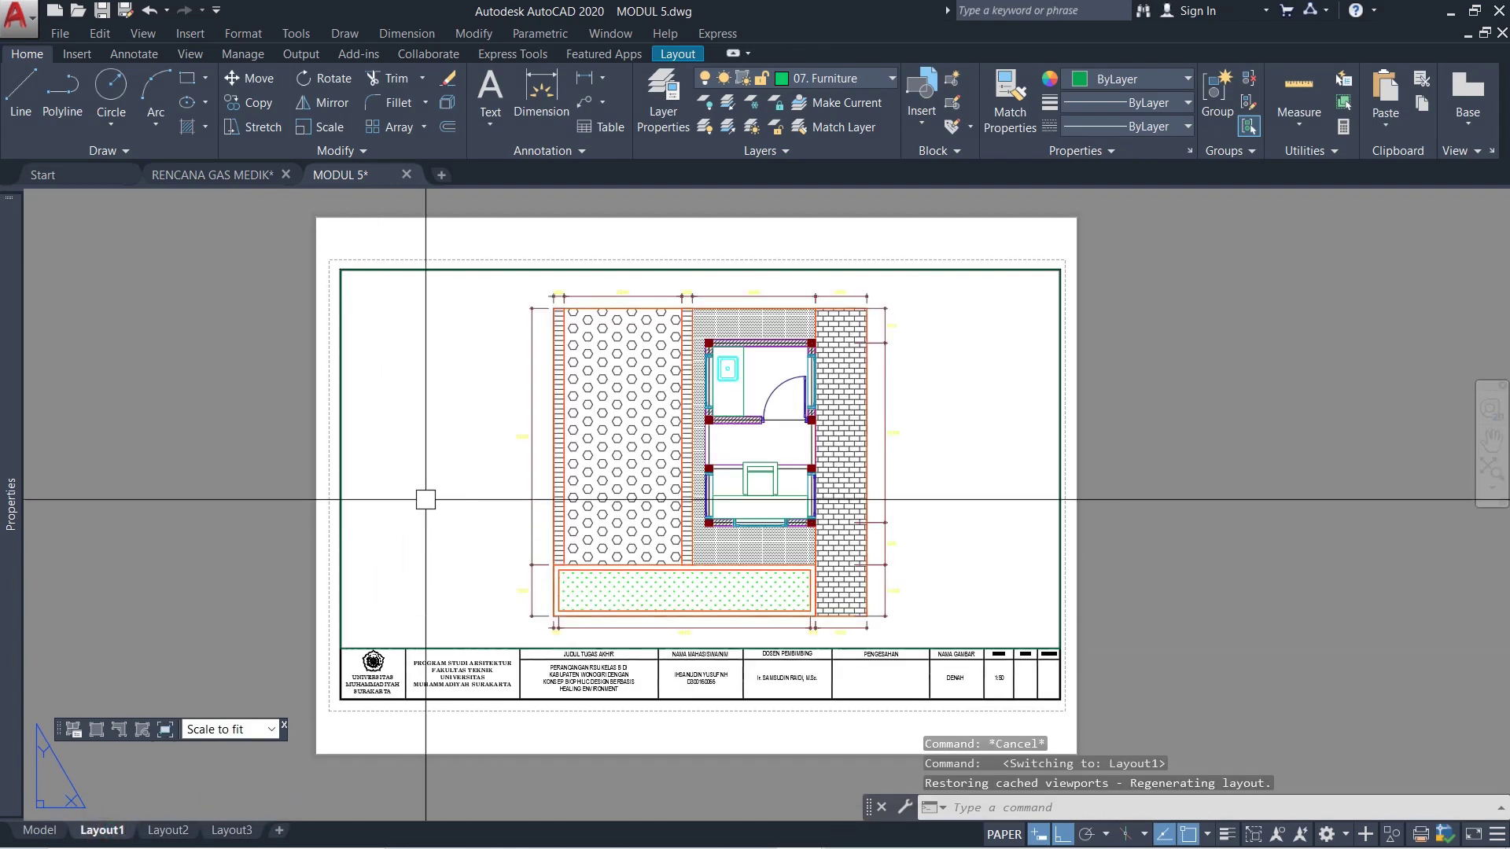
{"action": "scroll", "coordinate": [929, 366], "scroll_direction": "down", "scroll_amount": 2}
{"action": "left_click", "coordinate": [1100, 636]}
{"action": "scroll", "coordinate": [511, 519], "scroll_direction": "up", "scroll_amount": 2}
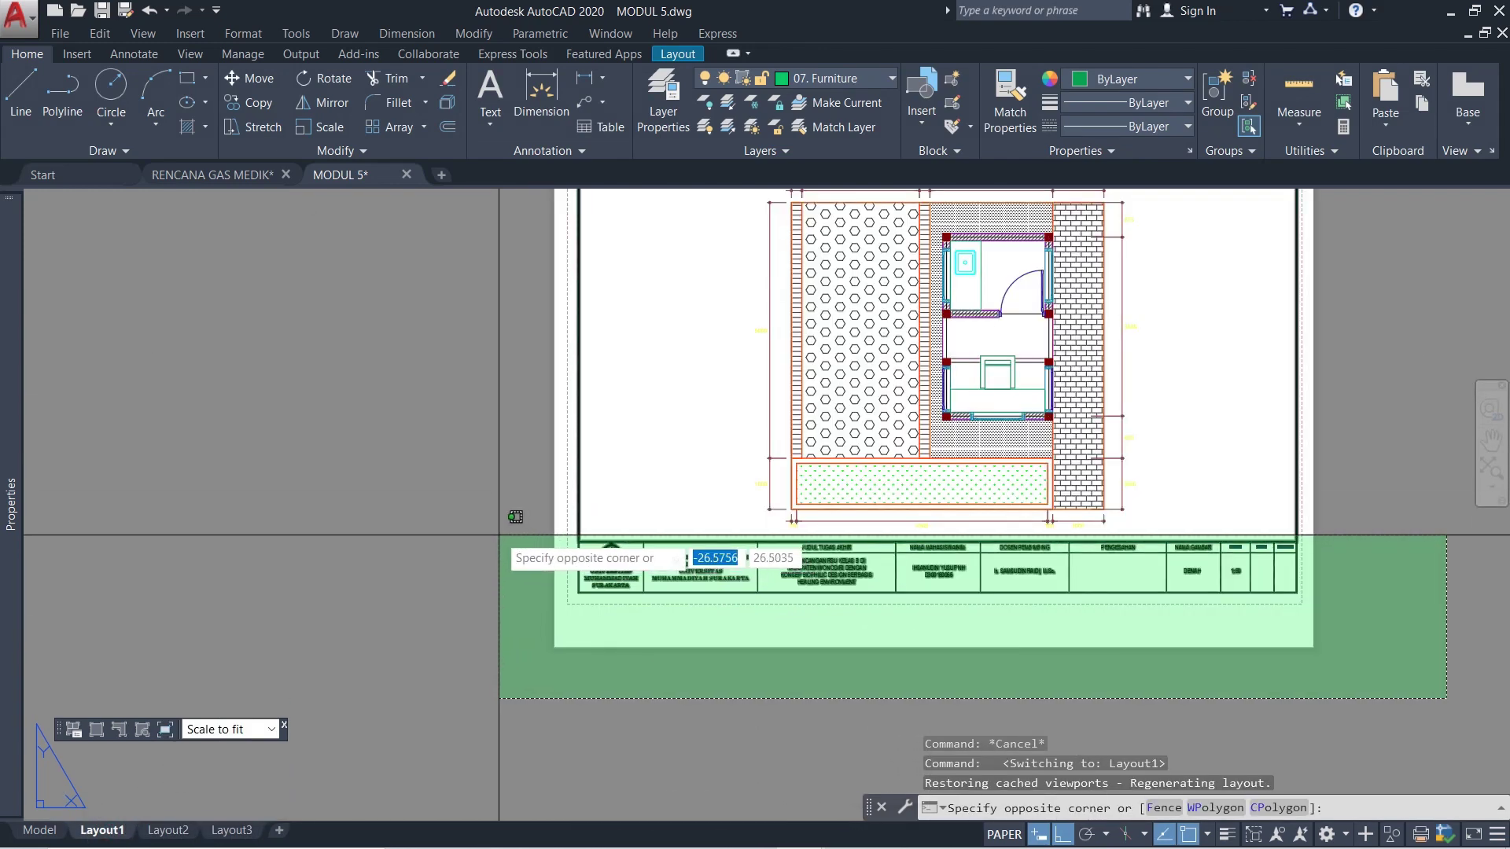
{"action": "left_click", "coordinate": [532, 550]}
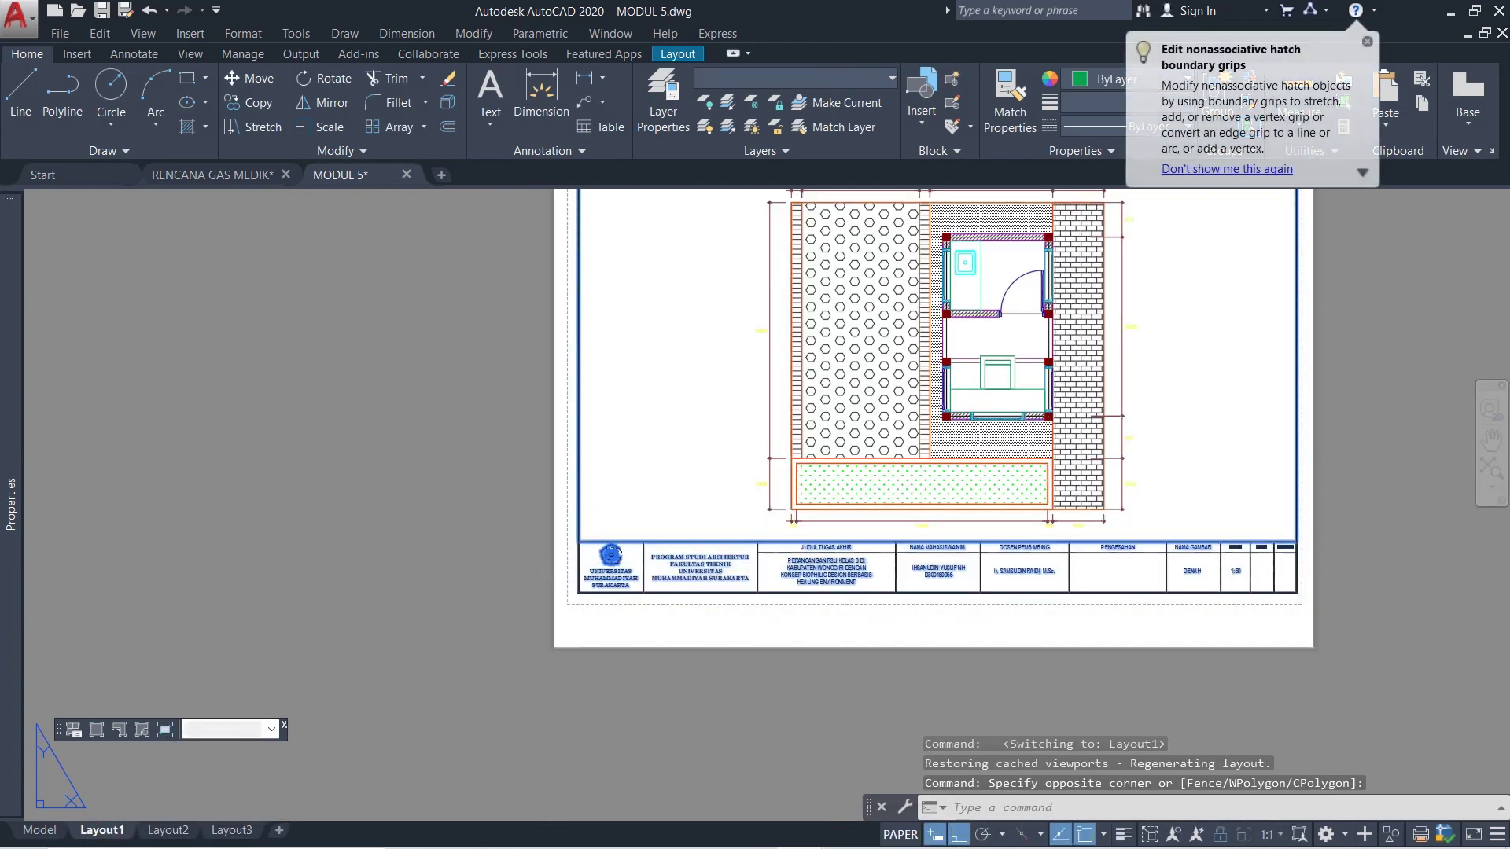
{"action": "key", "text": "Escape"}
- Paste the copied title block, frame and viewport onto Layout3, just inside the lower-left corner of the printable area
{"action": "left_click", "coordinate": [229, 830]}
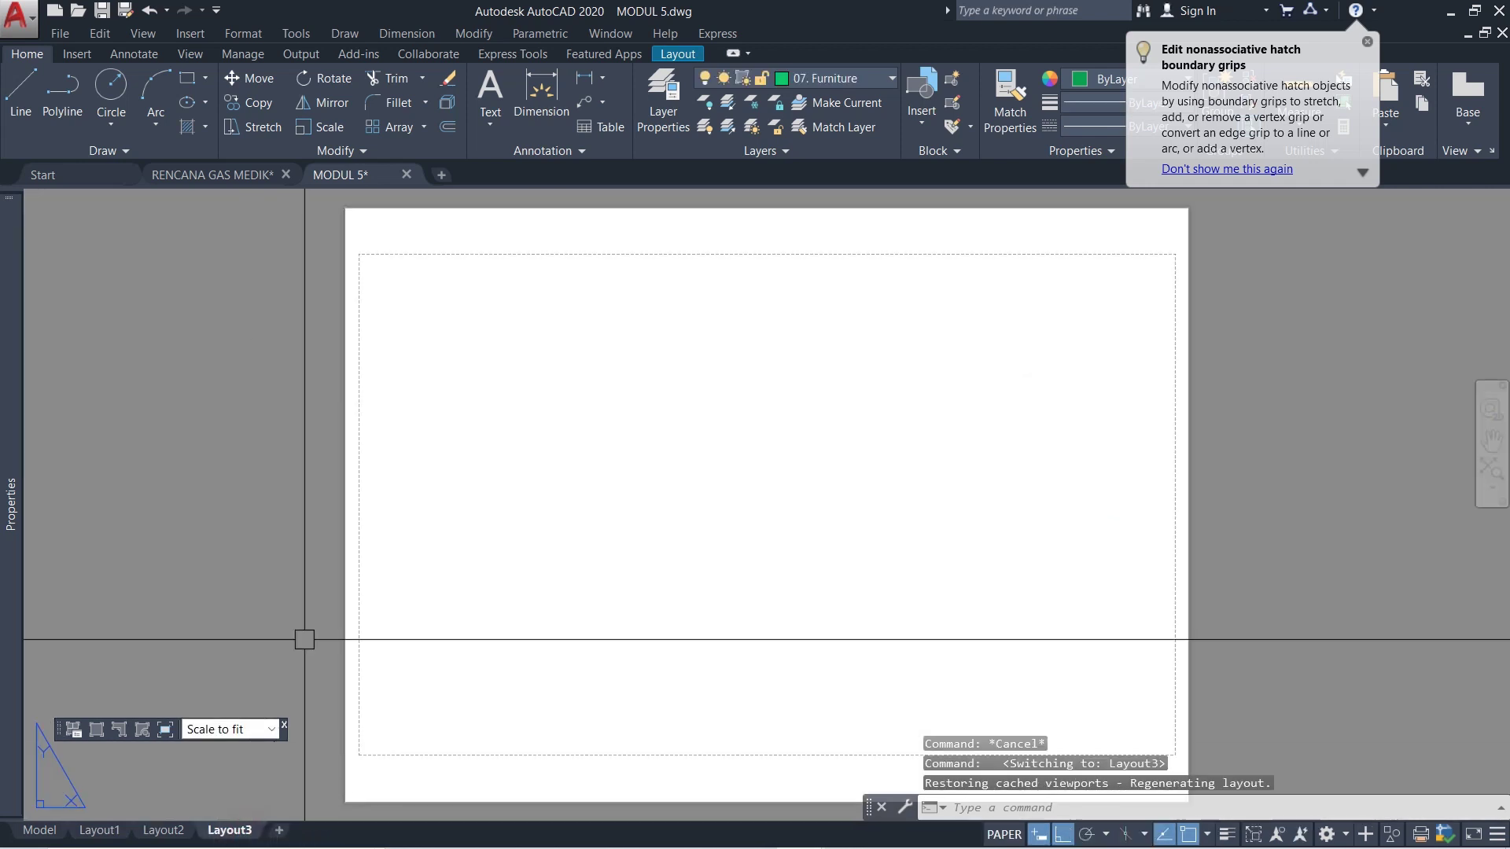
{"action": "scroll", "coordinate": [539, 603], "scroll_direction": "down", "scroll_amount": 1}
{"action": "scroll", "coordinate": [519, 650], "scroll_direction": "up", "scroll_amount": 1}
{"action": "key", "text": "ctrl+v"}
{"action": "scroll", "coordinate": [469, 690], "scroll_direction": "down", "scroll_amount": 2}
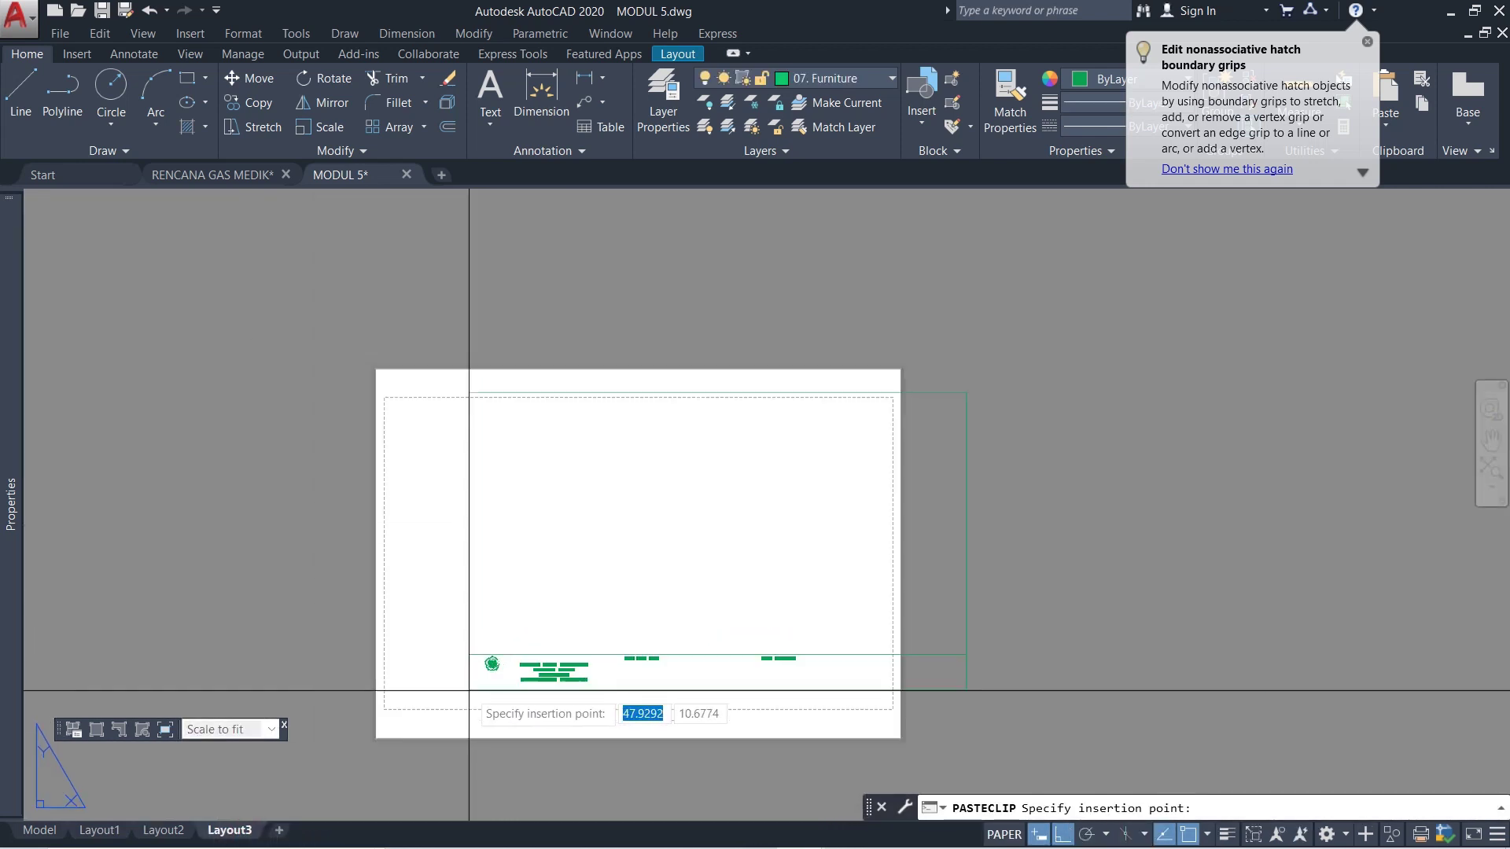
{"action": "scroll", "coordinate": [469, 691], "scroll_direction": "up", "scroll_amount": 2}
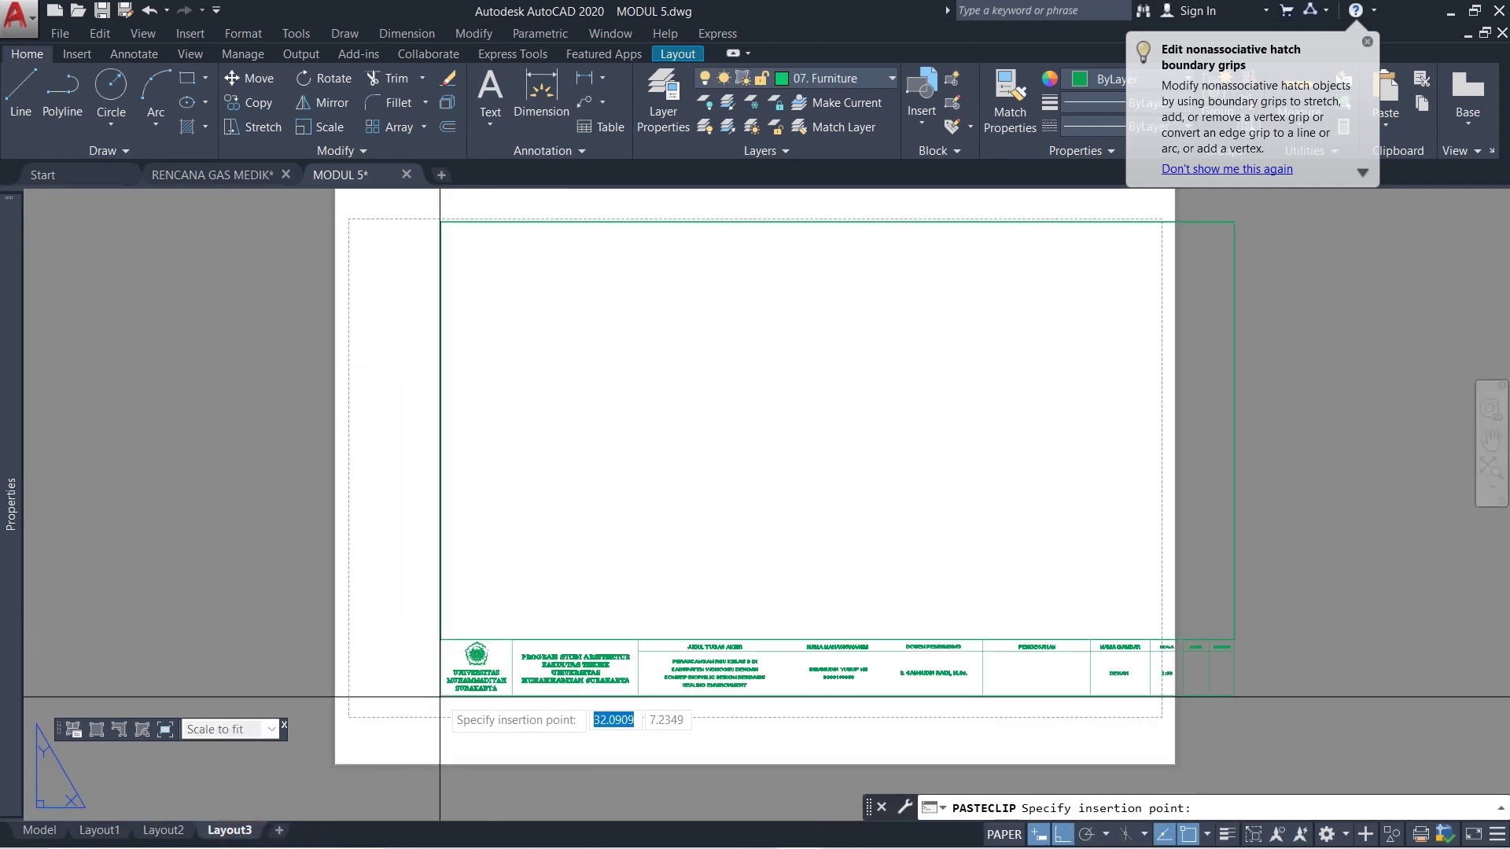
{"action": "left_click", "coordinate": [352, 707]}
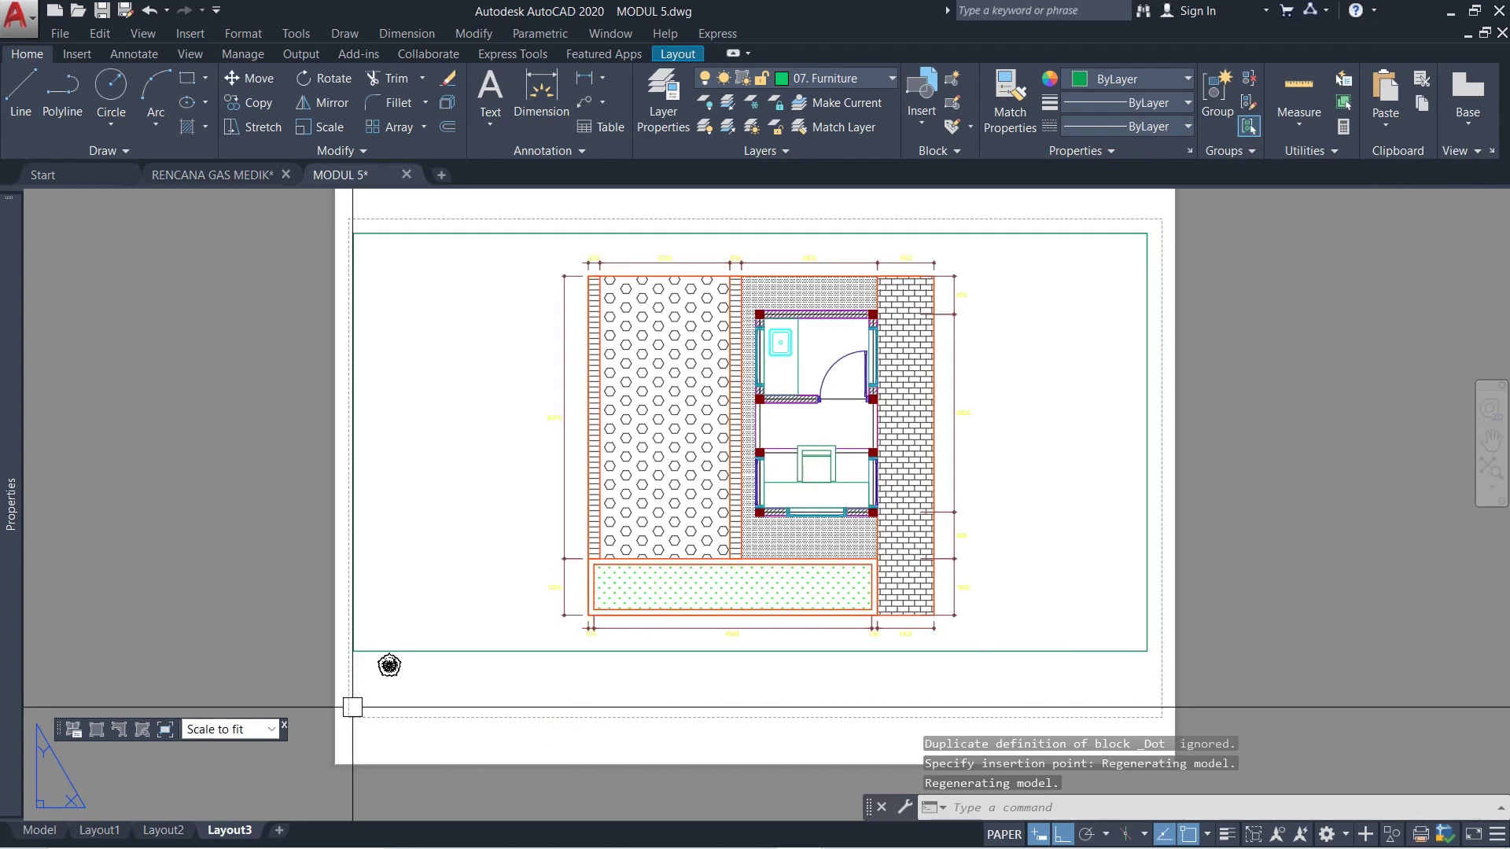
{"action": "key", "text": "Escape"}
{"action": "left_click", "coordinate": [228, 830]}
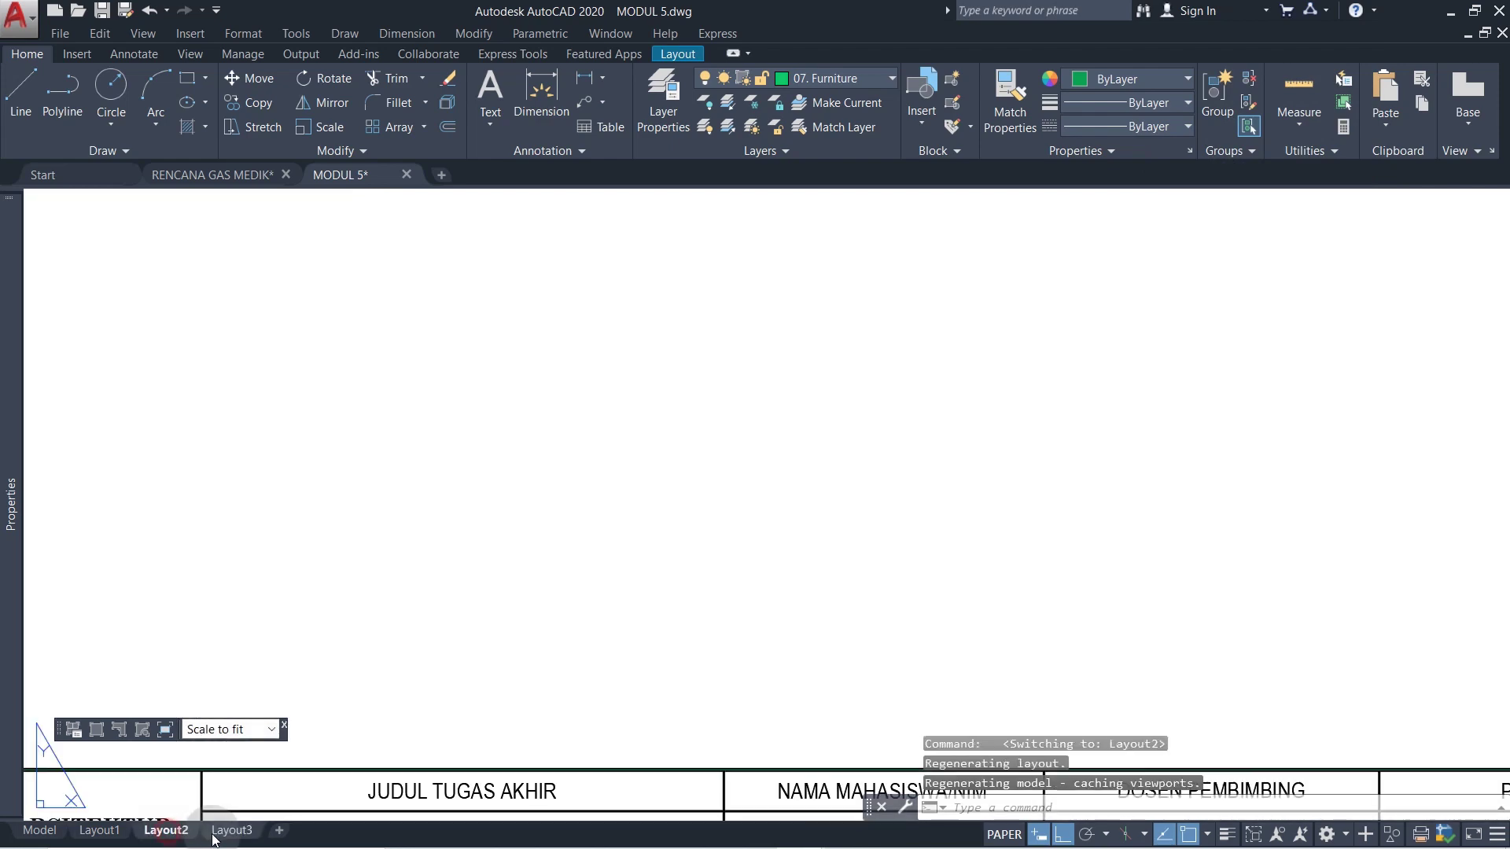
- Activate the pasted viewport on Layout3 and frame the dimensioned room plan with the door, window and furniture details of the second module sheet
{"action": "double_click", "coordinate": [476, 427]}
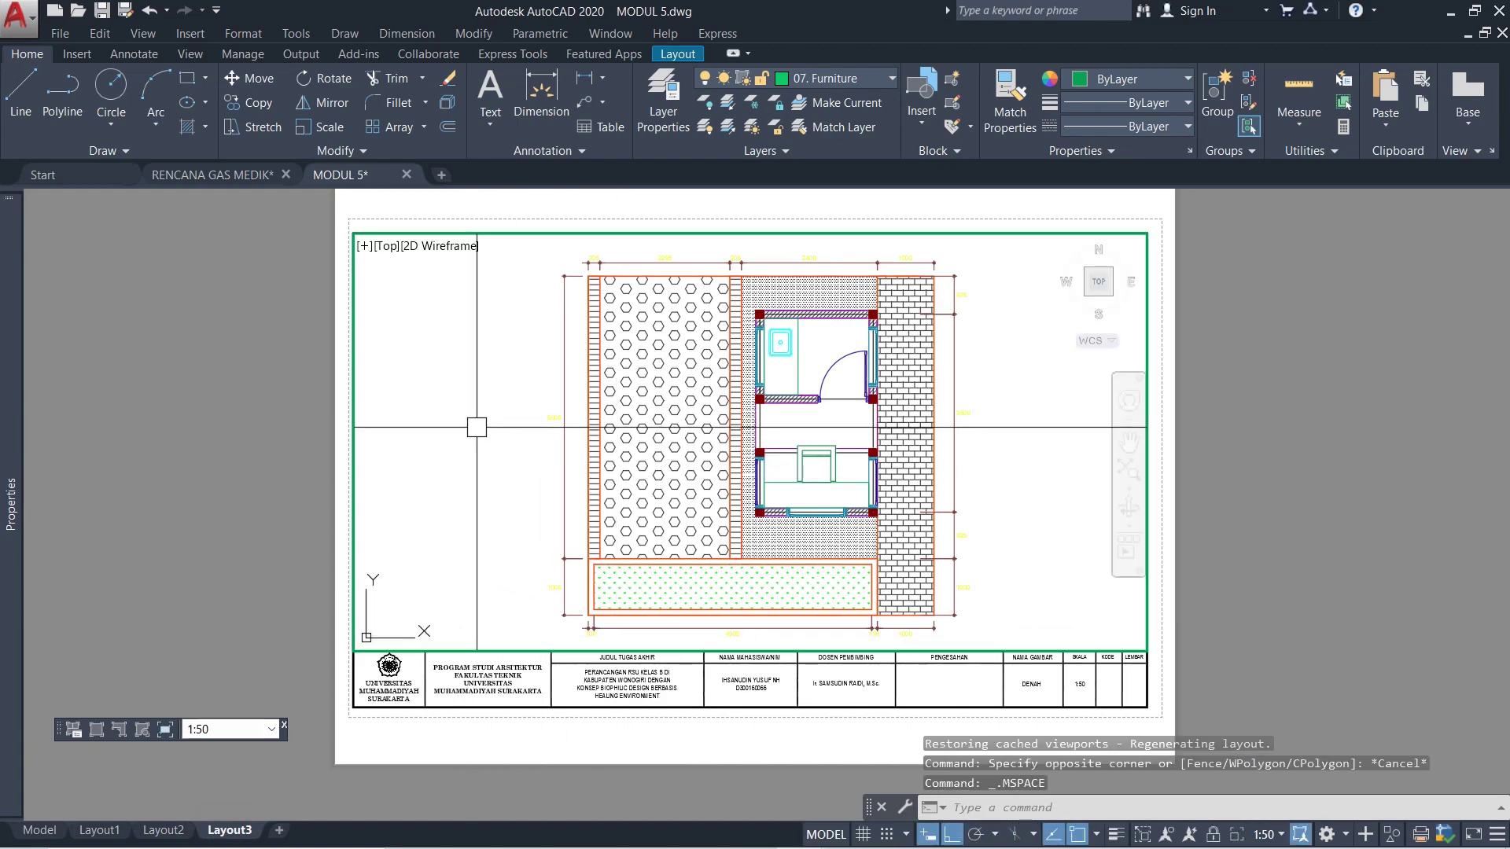
{"action": "scroll", "coordinate": [505, 418], "scroll_direction": "down", "scroll_amount": 3}
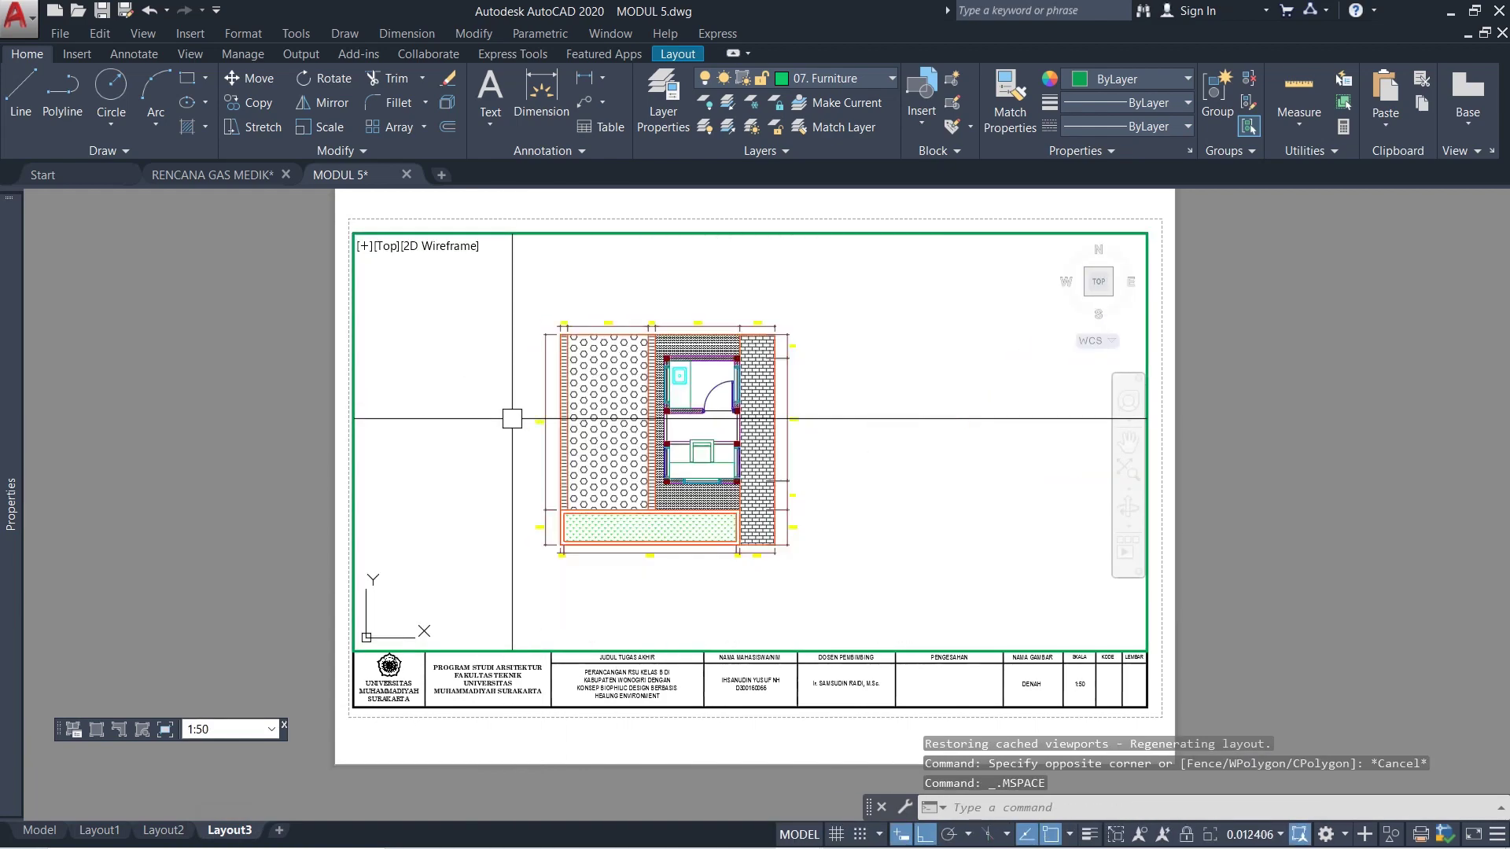
{"action": "scroll", "coordinate": [513, 421], "scroll_direction": "up", "scroll_amount": 3}
{"action": "scroll", "coordinate": [513, 422], "scroll_direction": "up", "scroll_amount": 3}
{"action": "scroll", "coordinate": [517, 426], "scroll_direction": "down", "scroll_amount": 7}
{"action": "scroll", "coordinate": [547, 443], "scroll_direction": "up", "scroll_amount": 5}
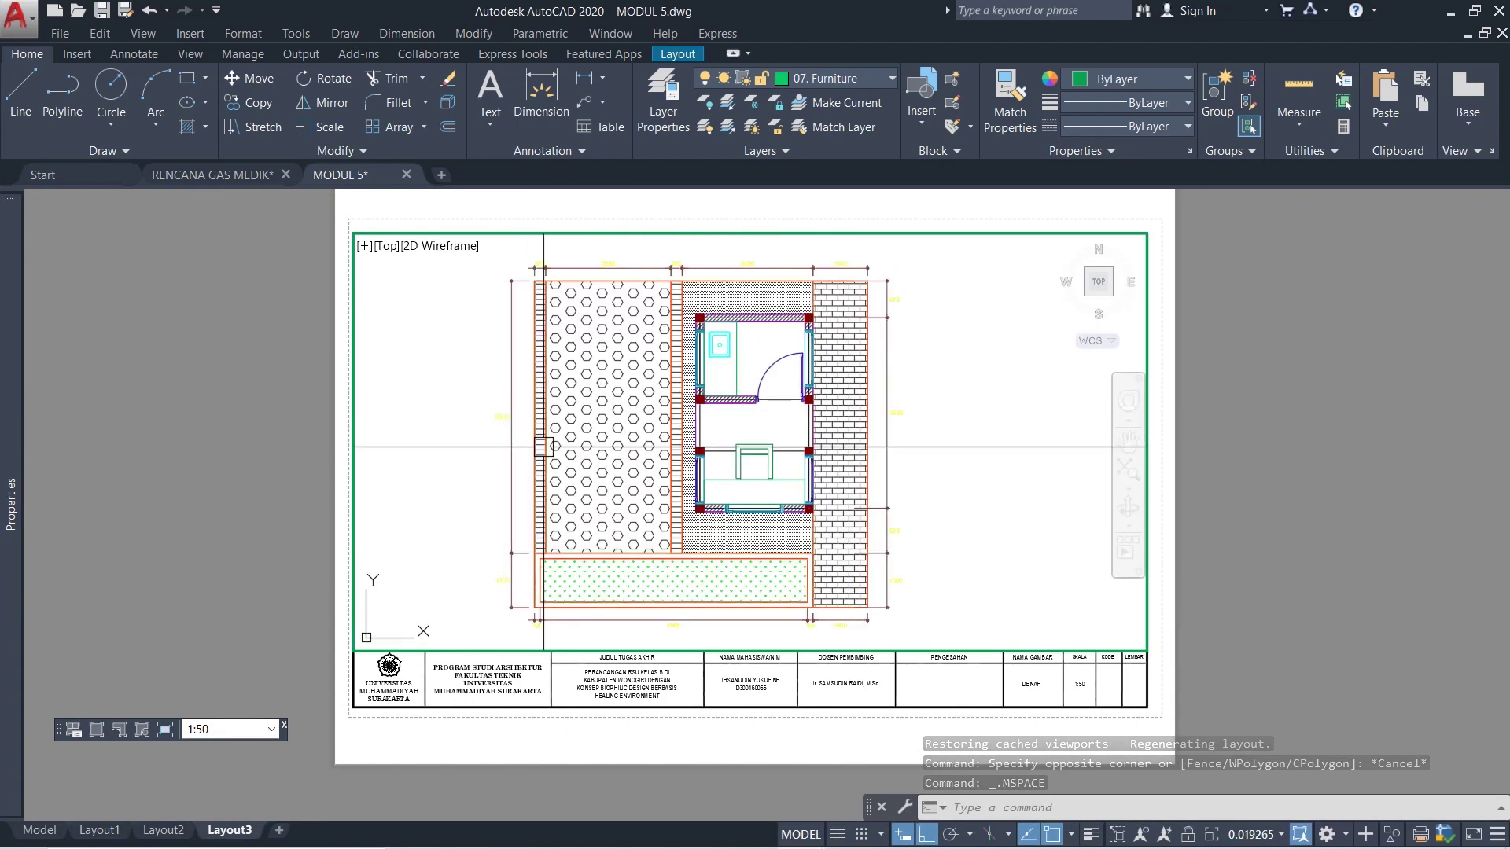
{"action": "scroll", "coordinate": [549, 448], "scroll_direction": "down", "scroll_amount": 3}
{"action": "scroll", "coordinate": [549, 449], "scroll_direction": "up", "scroll_amount": 3}
{"action": "scroll", "coordinate": [552, 447], "scroll_direction": "down", "scroll_amount": 10}
{"action": "scroll", "coordinate": [563, 367], "scroll_direction": "up", "scroll_amount": 8}
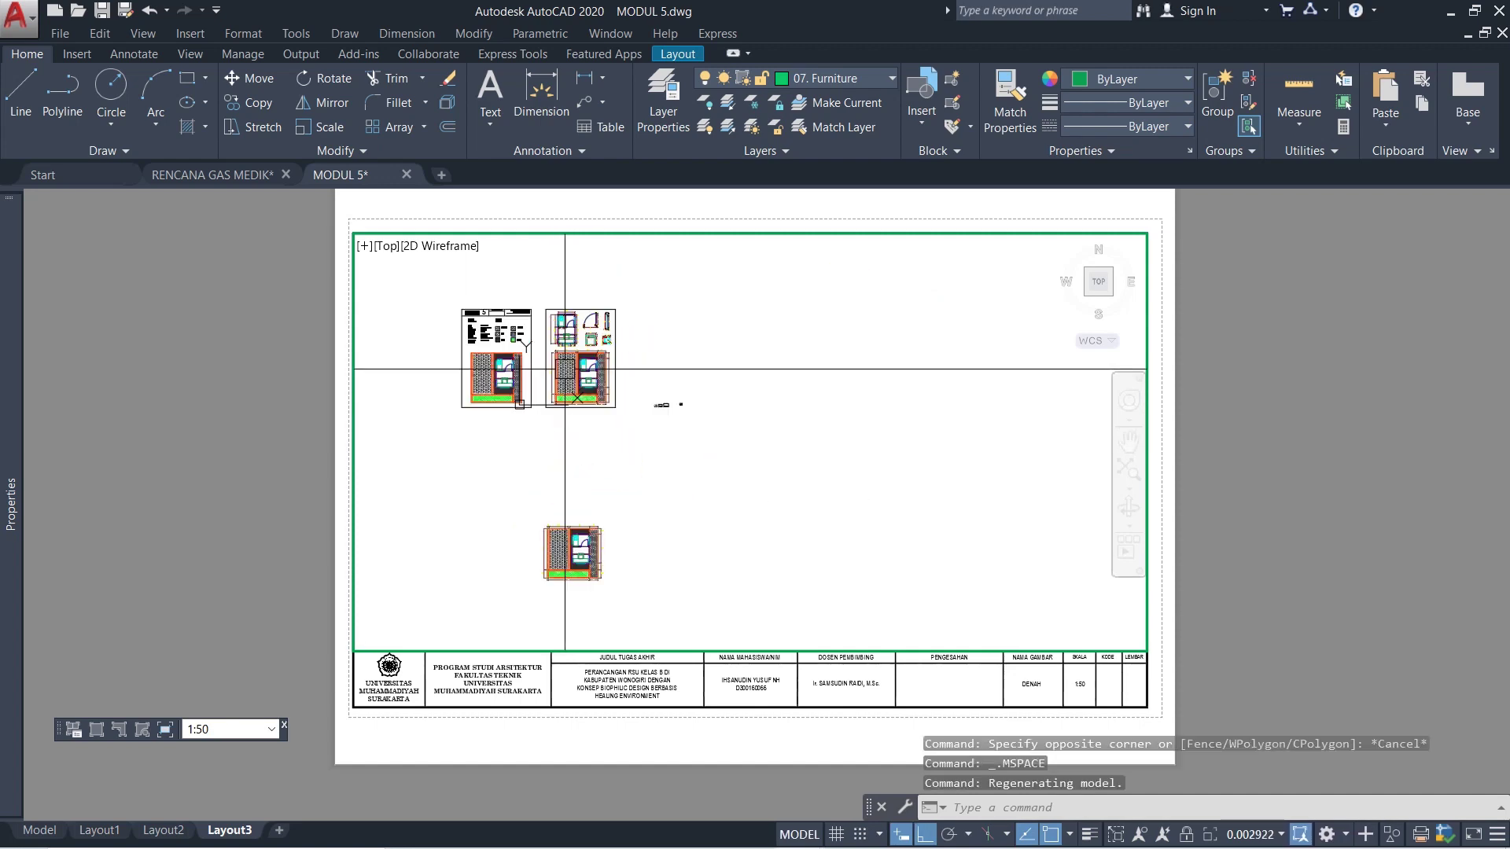
{"action": "middle_click_drag", "start_coordinate": [562, 374], "coordinate": [603, 438]}
{"action": "scroll", "coordinate": [603, 438], "scroll_direction": "up", "scroll_amount": 6}
{"action": "scroll", "coordinate": [621, 464], "scroll_direction": "down", "scroll_amount": 3}
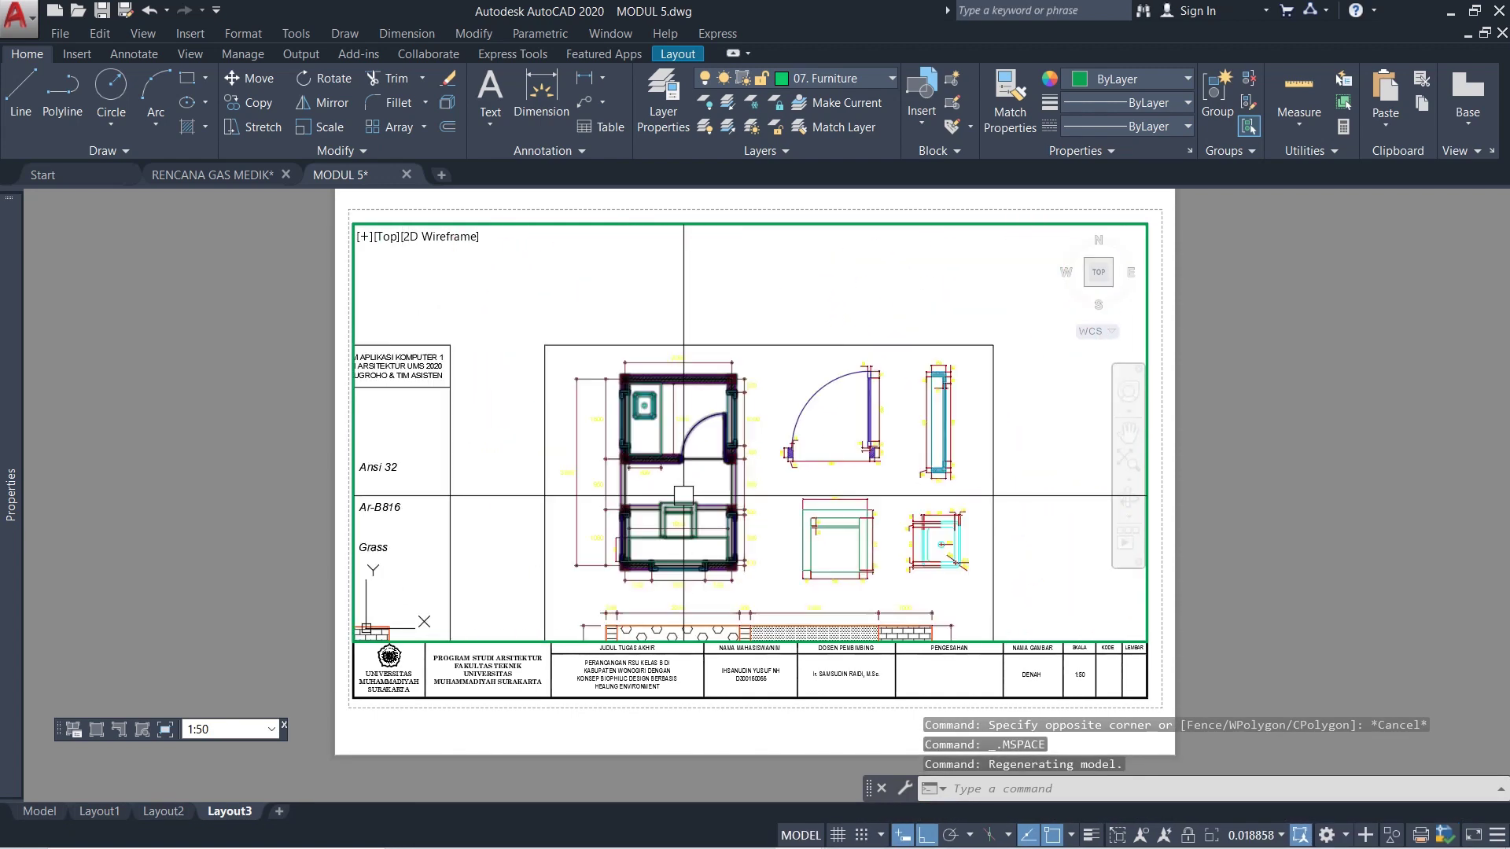
{"action": "scroll", "coordinate": [630, 477], "scroll_direction": "up", "scroll_amount": 5}
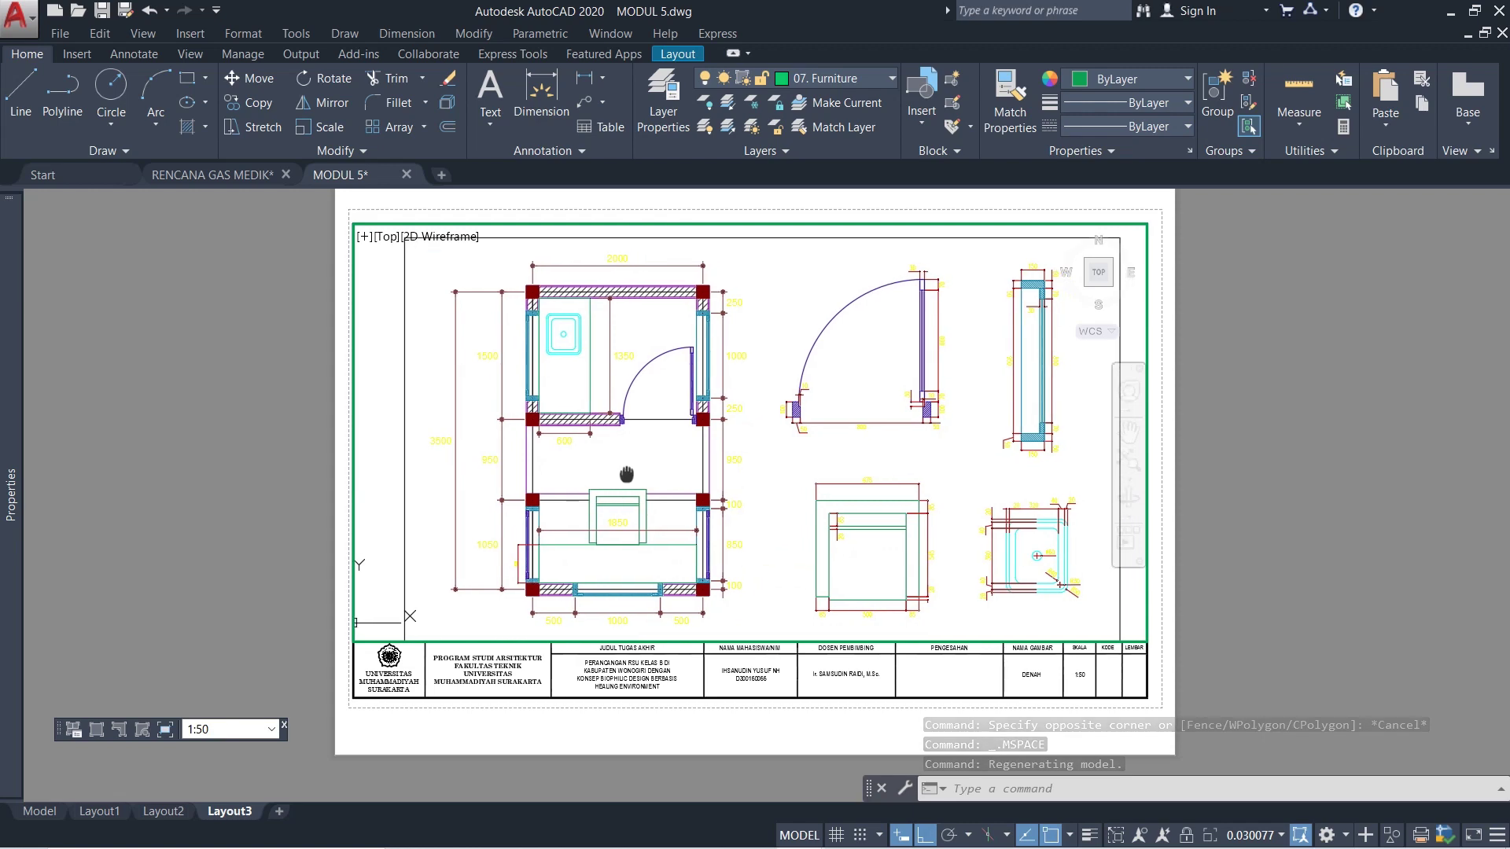
- Try the Layout3 viewport at a scale of 1:50 and change it to 1:20
{"action": "left_click", "coordinate": [270, 730]}
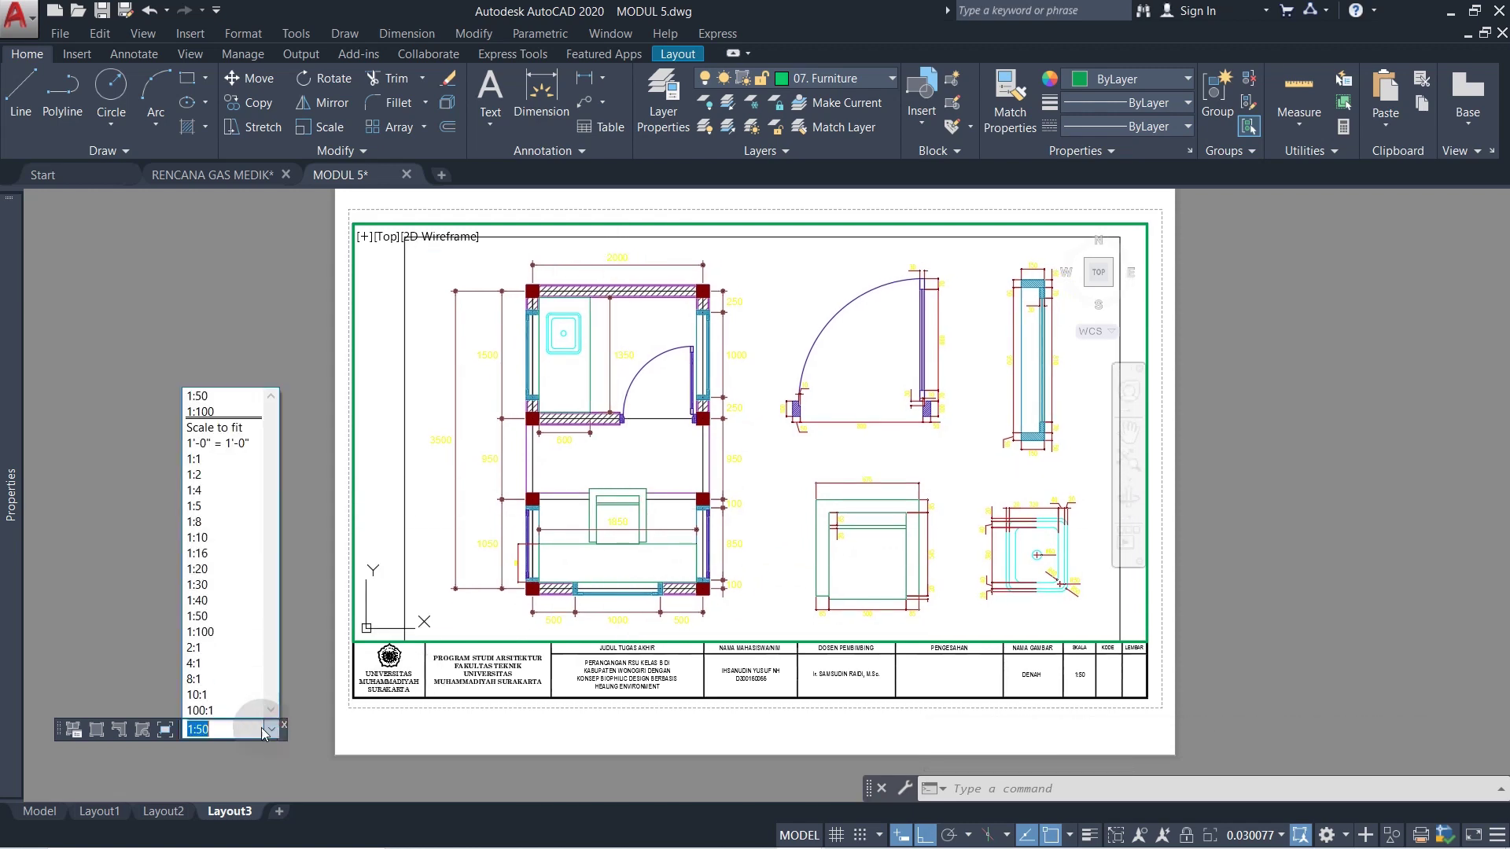
{"action": "left_click", "coordinate": [218, 617]}
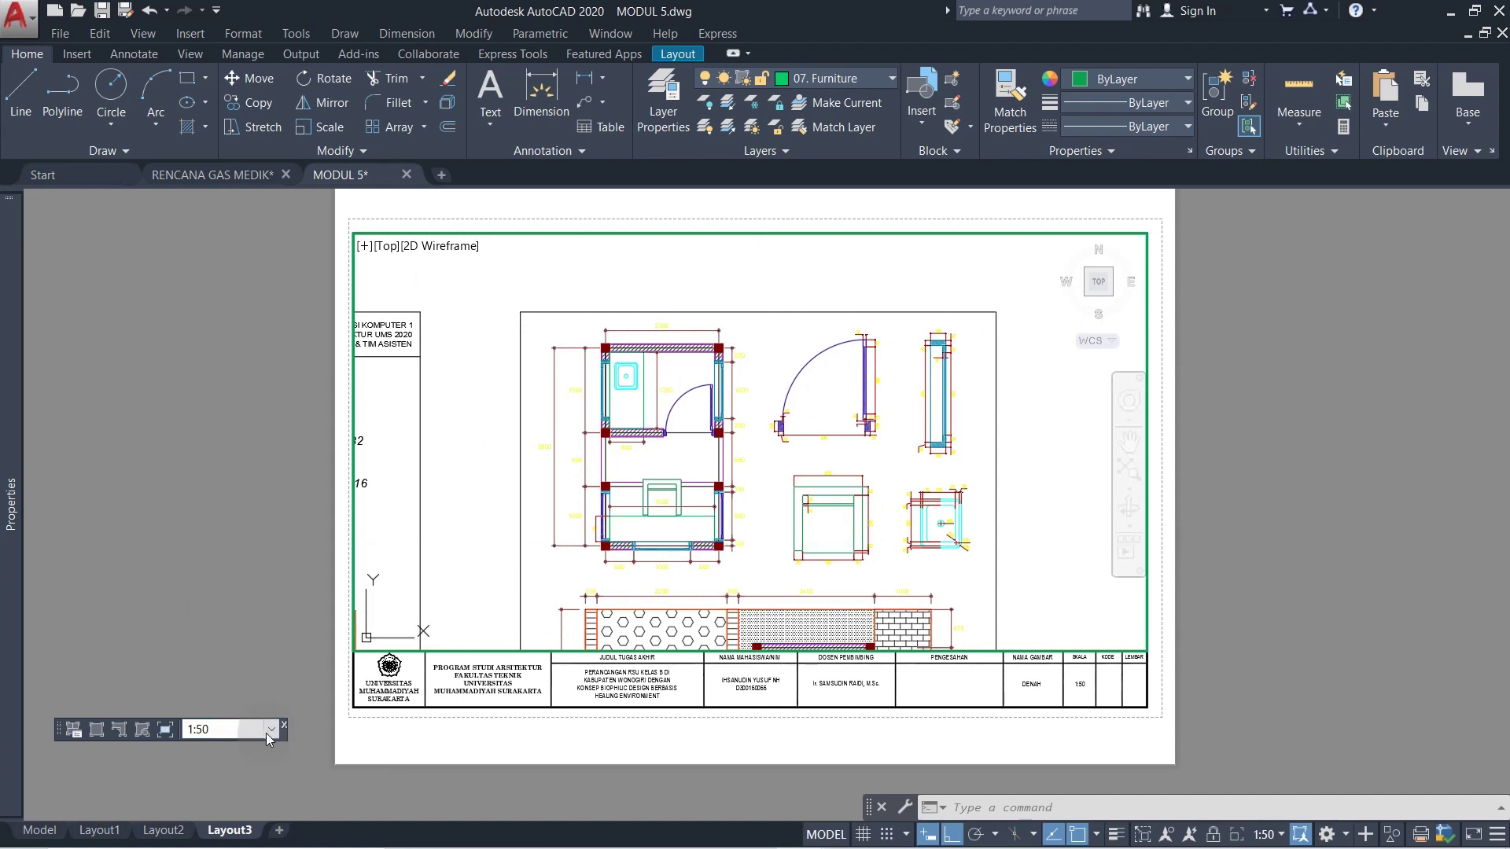
{"action": "left_click", "coordinate": [270, 729]}
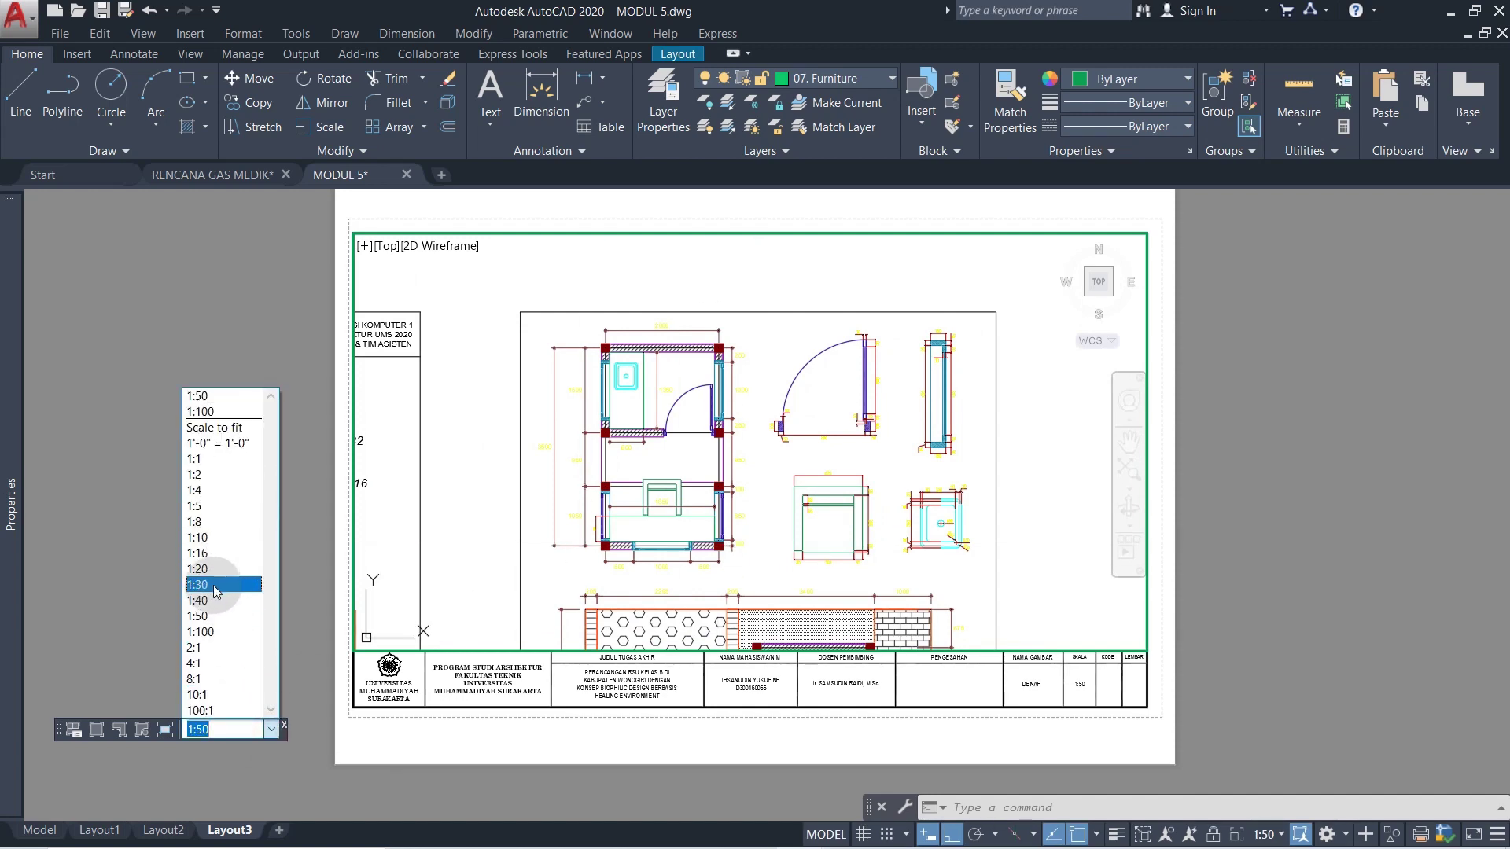
{"action": "left_click", "coordinate": [217, 574]}
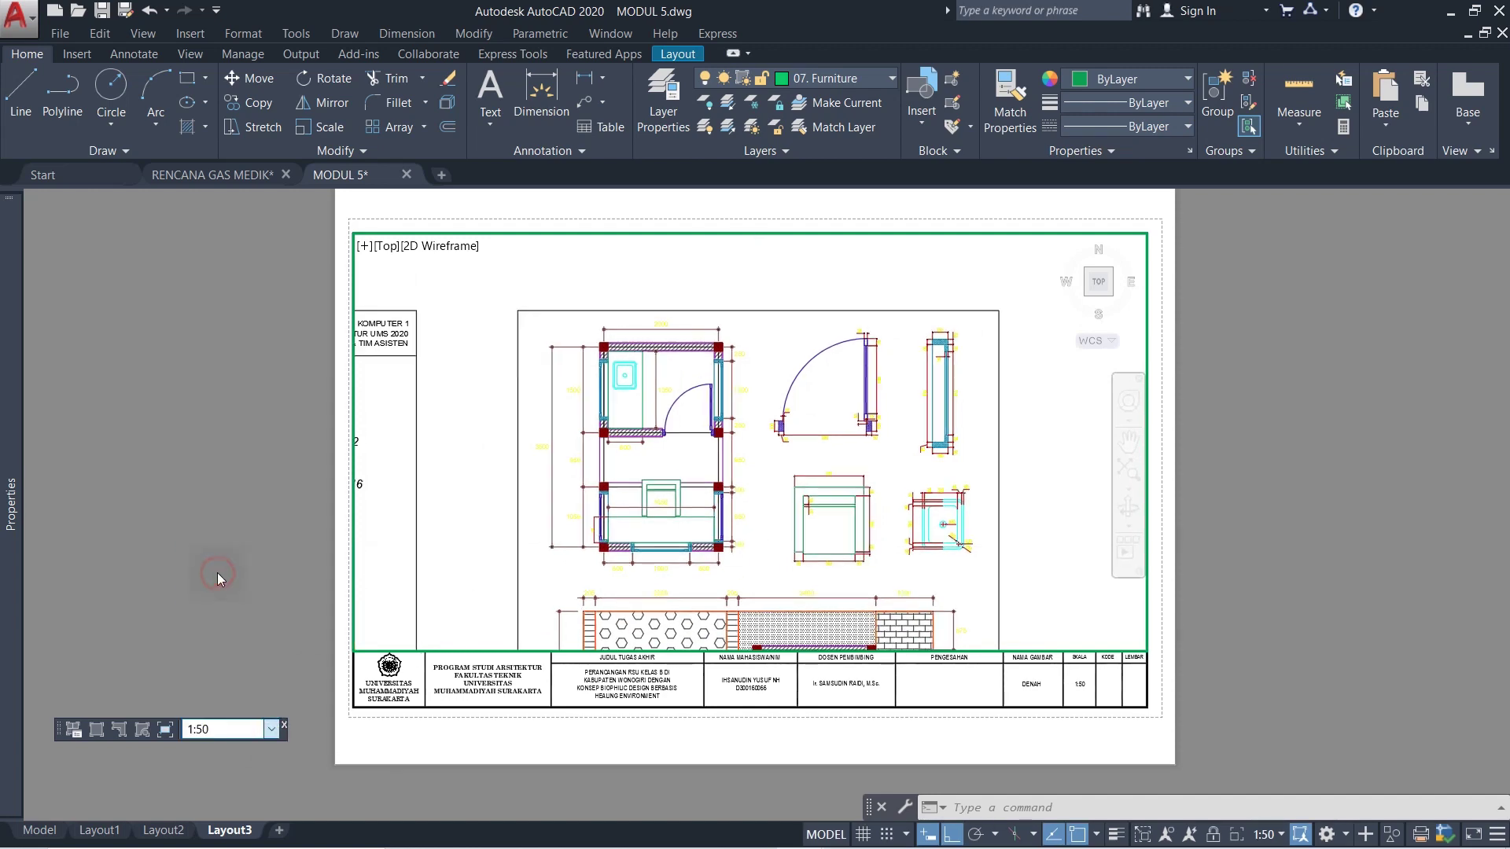
- Set the Layout3 viewport scale to 1:40, adjust the position of the room plan and details in it, and return to paper space
{"action": "left_click", "coordinate": [270, 730]}
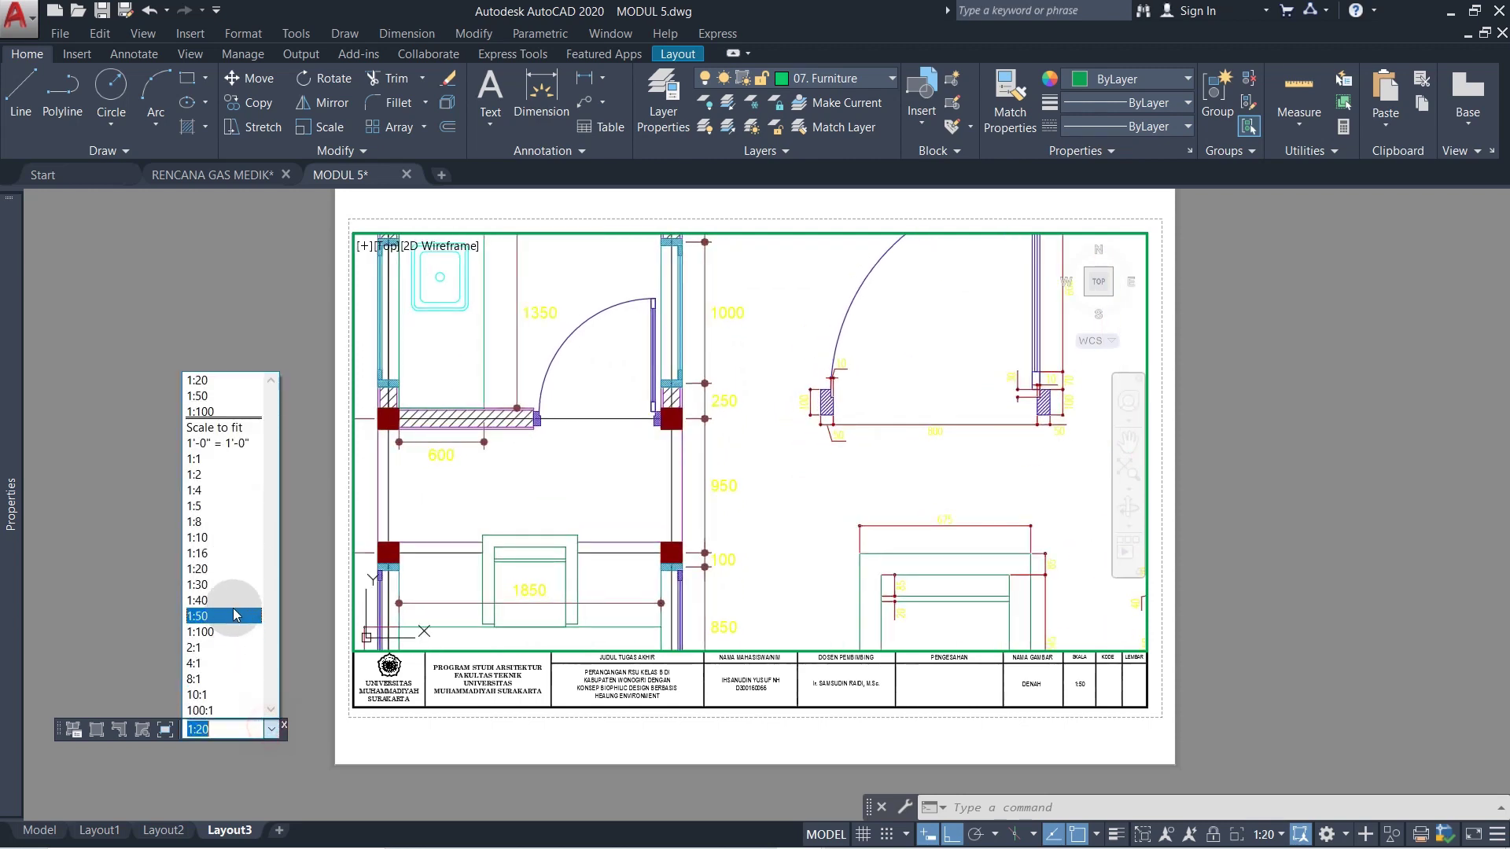
{"action": "left_click", "coordinate": [223, 601]}
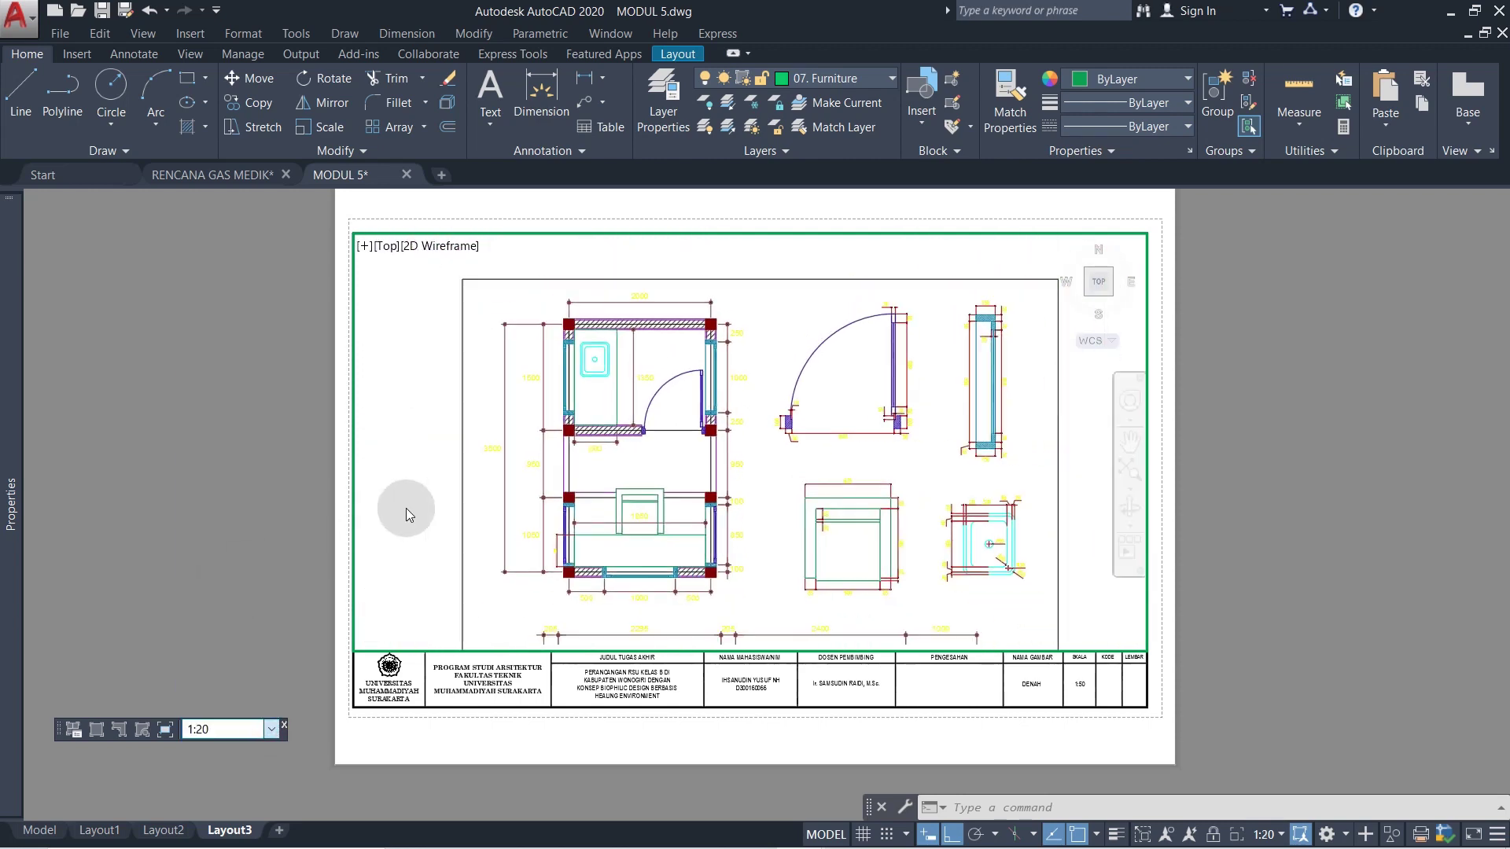
{"action": "mouse_move", "coordinate": [691, 534]}
{"action": "middle_mouse_down"}
{"action": "mouse_move", "coordinate": [678, 525]}
{"action": "mouse_move", "coordinate": [669, 543]}
{"action": "mouse_move", "coordinate": [679, 535]}
{"action": "middle_mouse_up"}
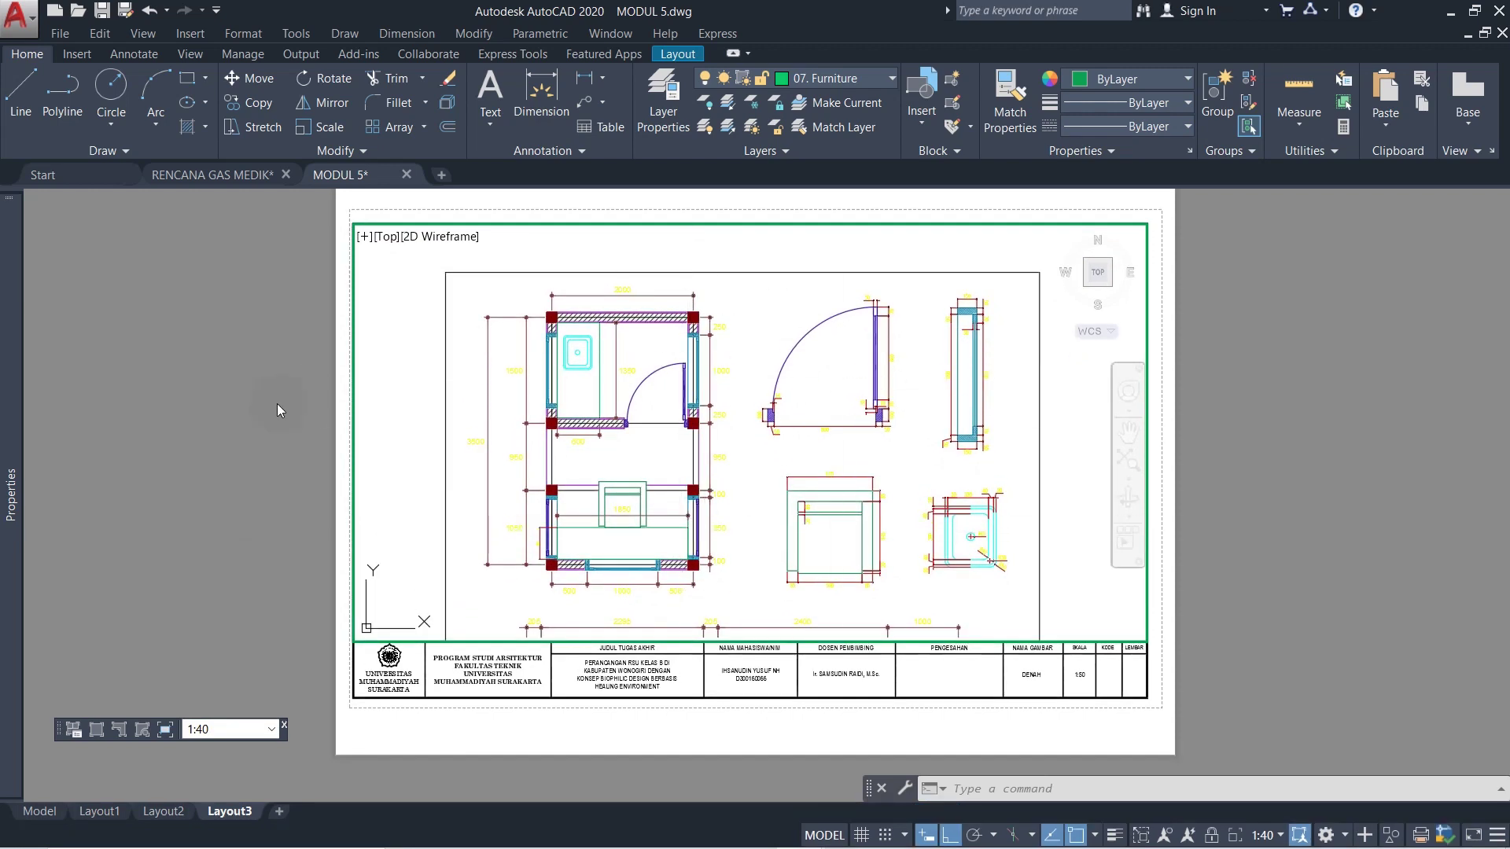
{"action": "double_click", "coordinate": [277, 403]}
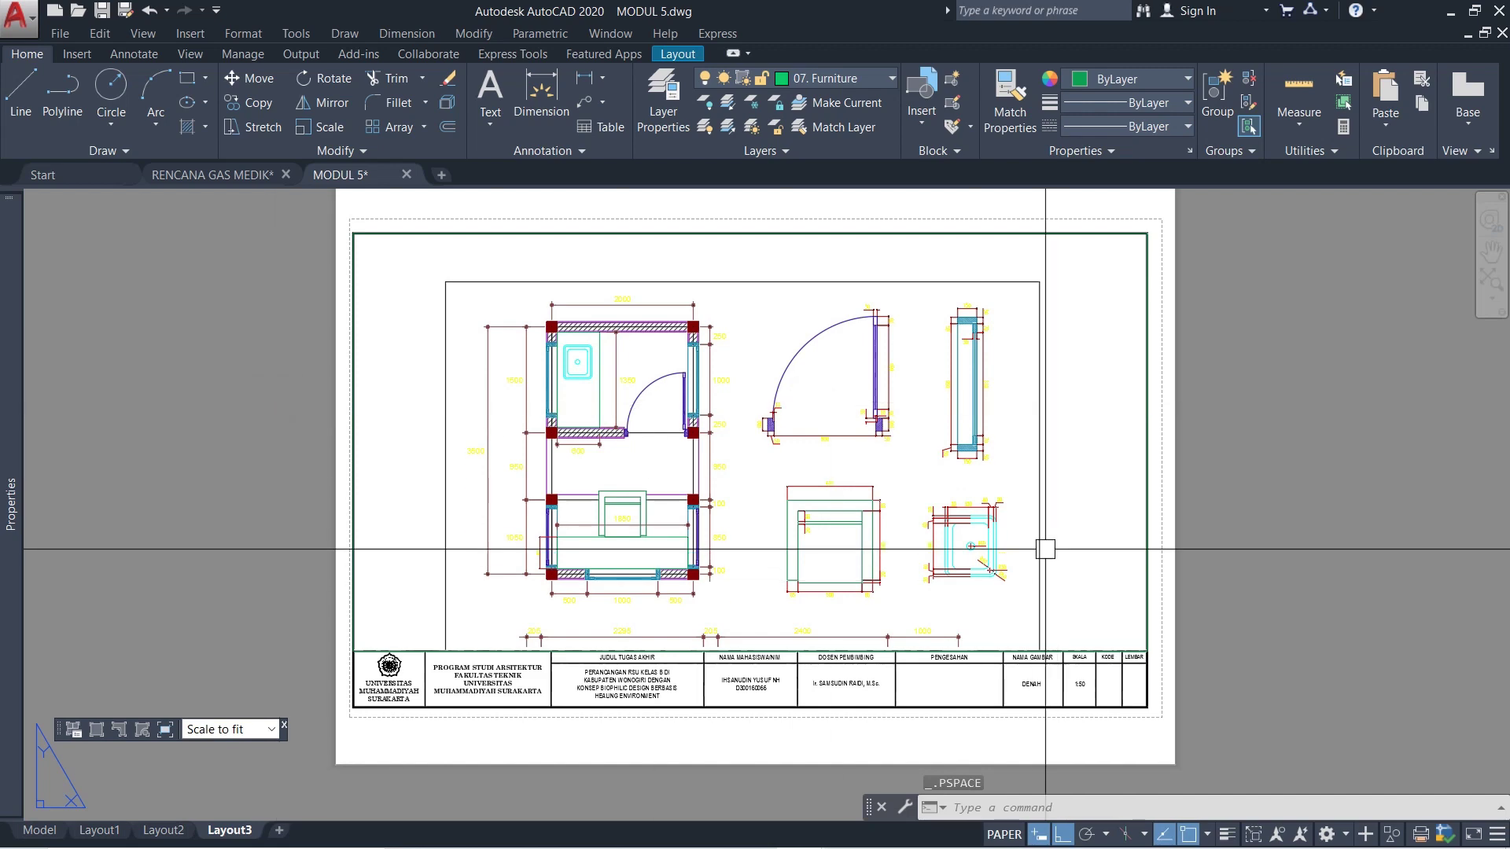
{"action": "scroll", "coordinate": [1153, 574], "scroll_direction": "down", "scroll_amount": 2}
{"action": "scroll", "coordinate": [1140, 566], "scroll_direction": "up", "scroll_amount": 2}
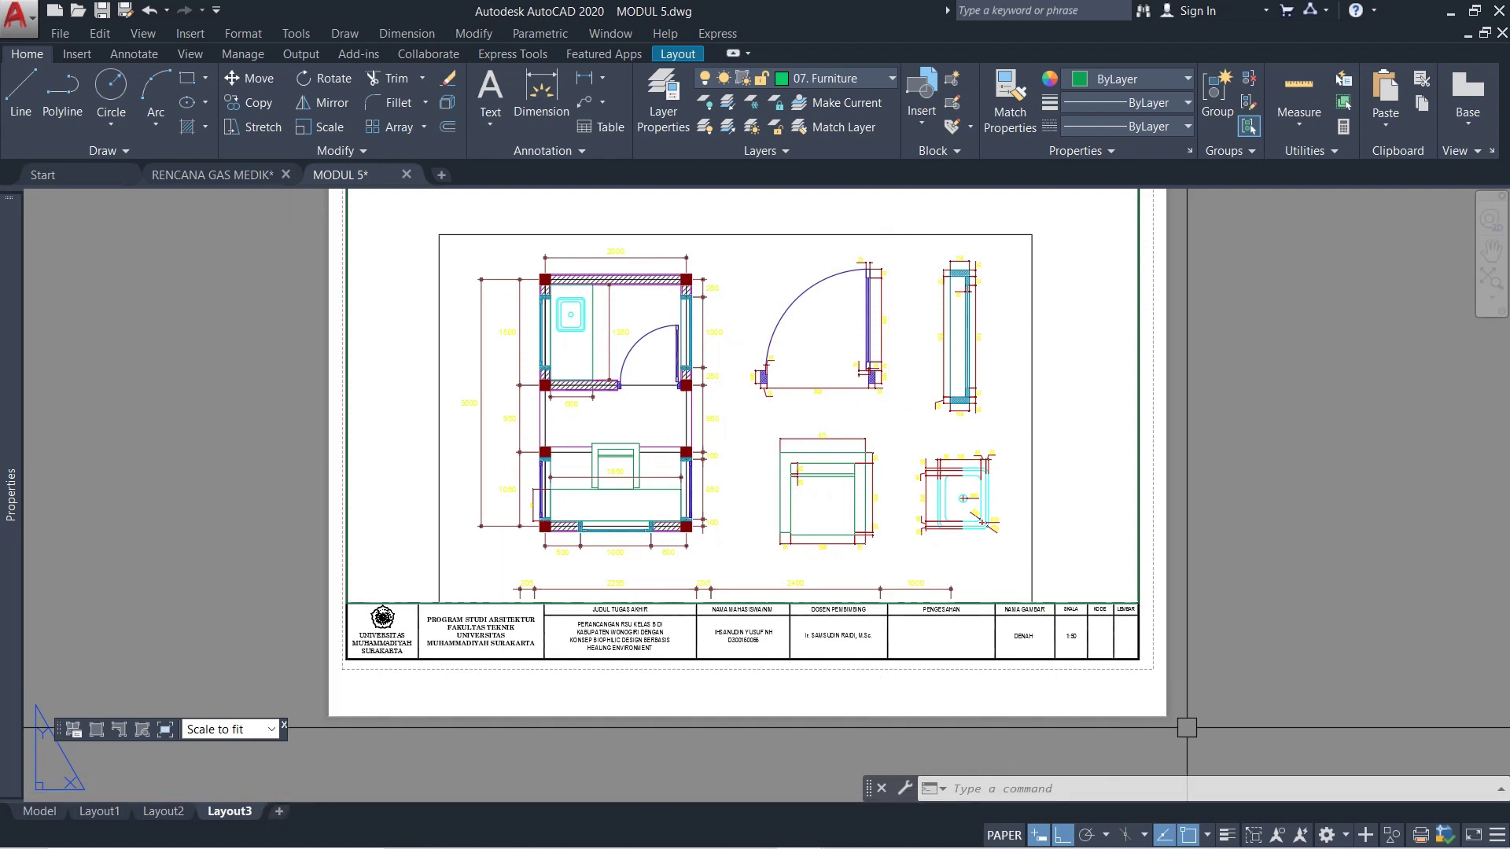
{"action": "middle_click_drag", "start_coordinate": [1185, 724], "coordinate": [1169, 762]}
- Export the Layout1 sheet to PDF, overwriting the existing MODUL 5-Model_3 file in Documents
{"action": "left_click", "coordinate": [99, 811]}
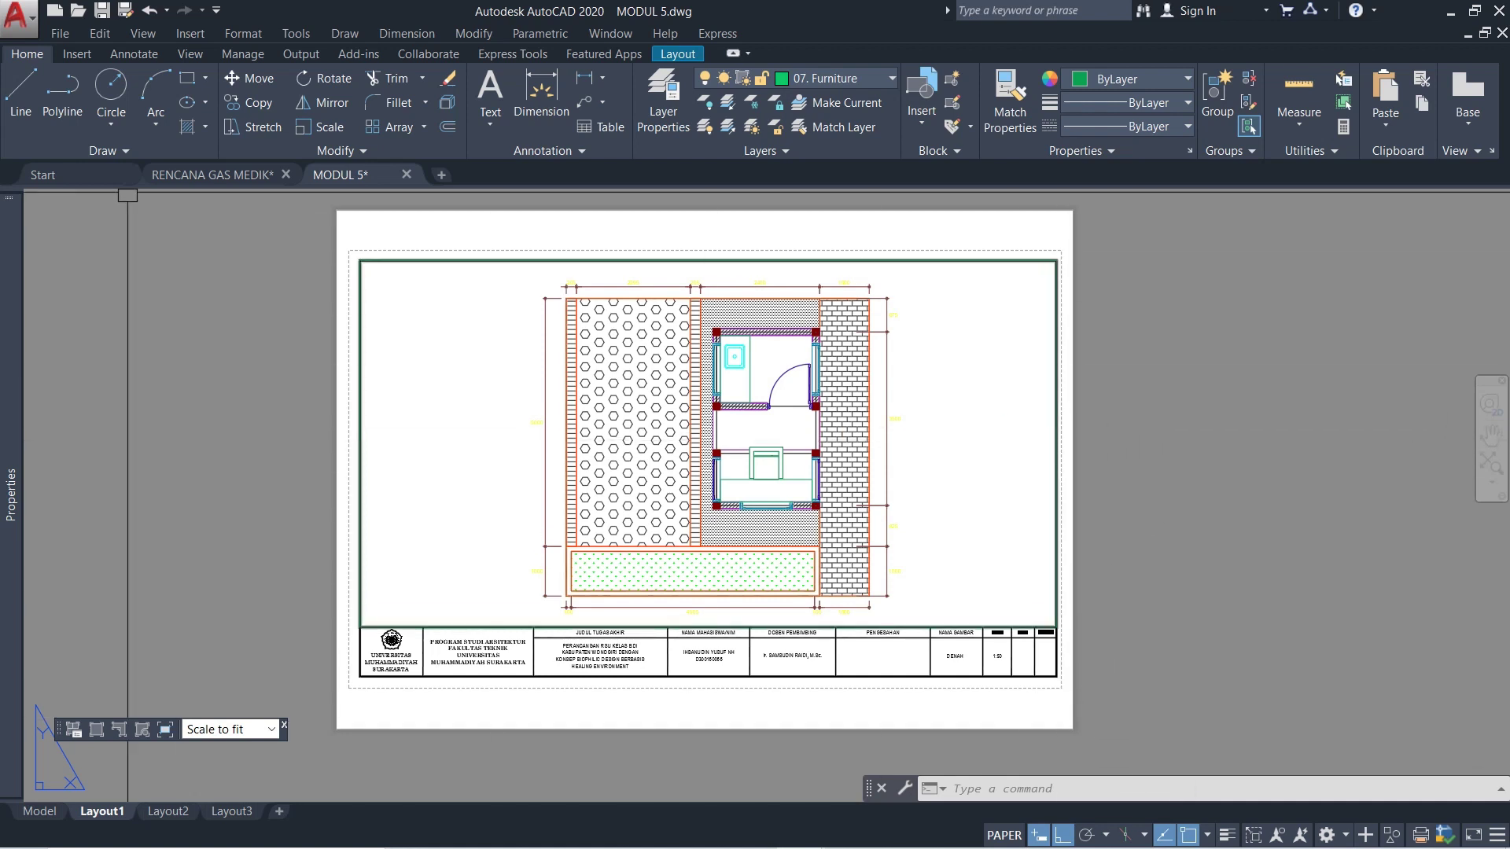
{"action": "left_click", "coordinate": [17, 10]}
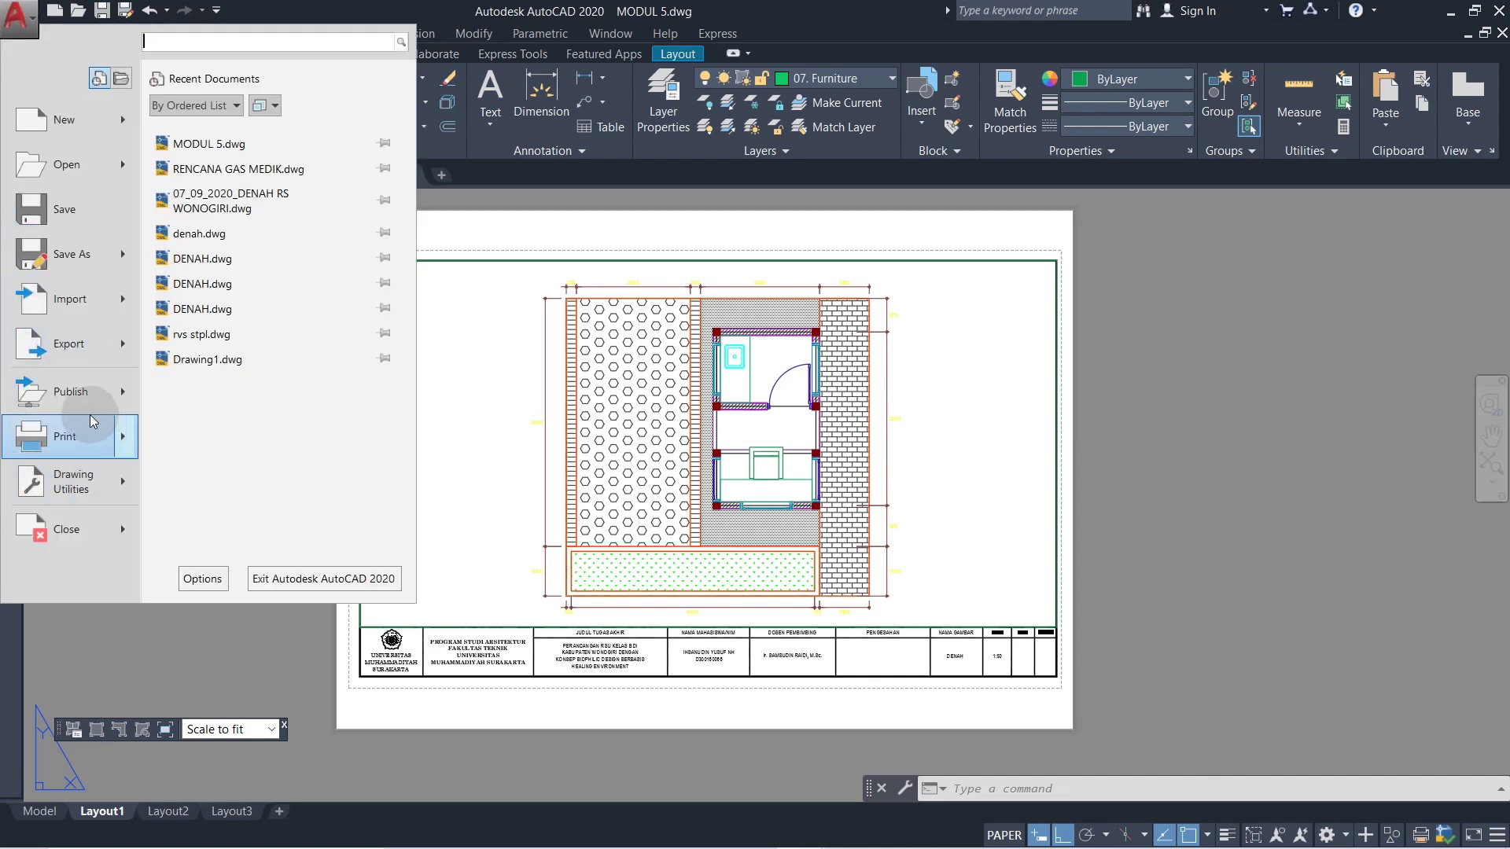
{"action": "left_click", "coordinate": [41, 437]}
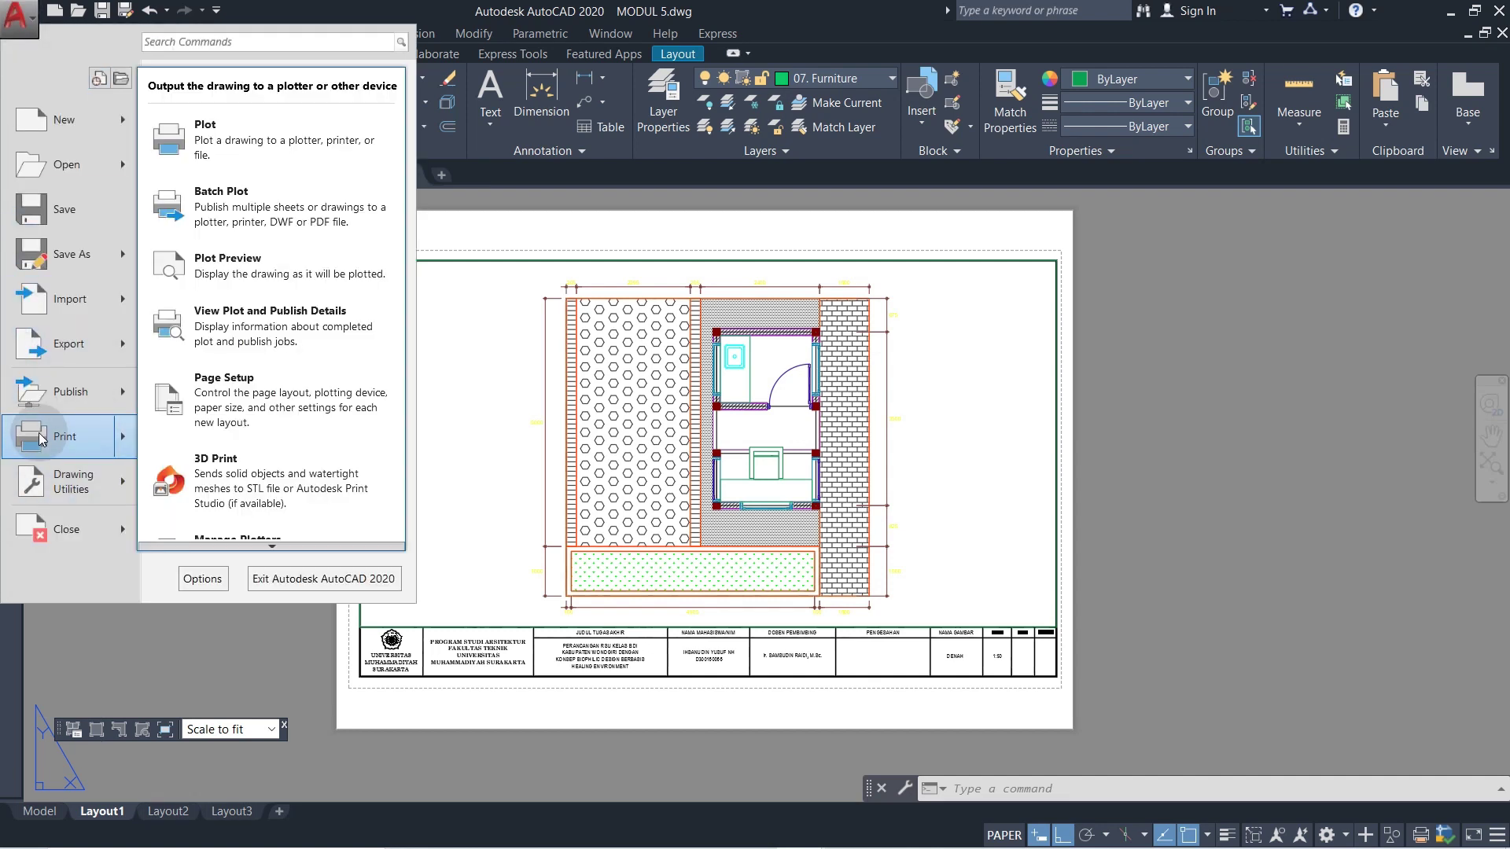
{"action": "left_click", "coordinate": [87, 350]}
{"action": "left_click", "coordinate": [244, 360]}
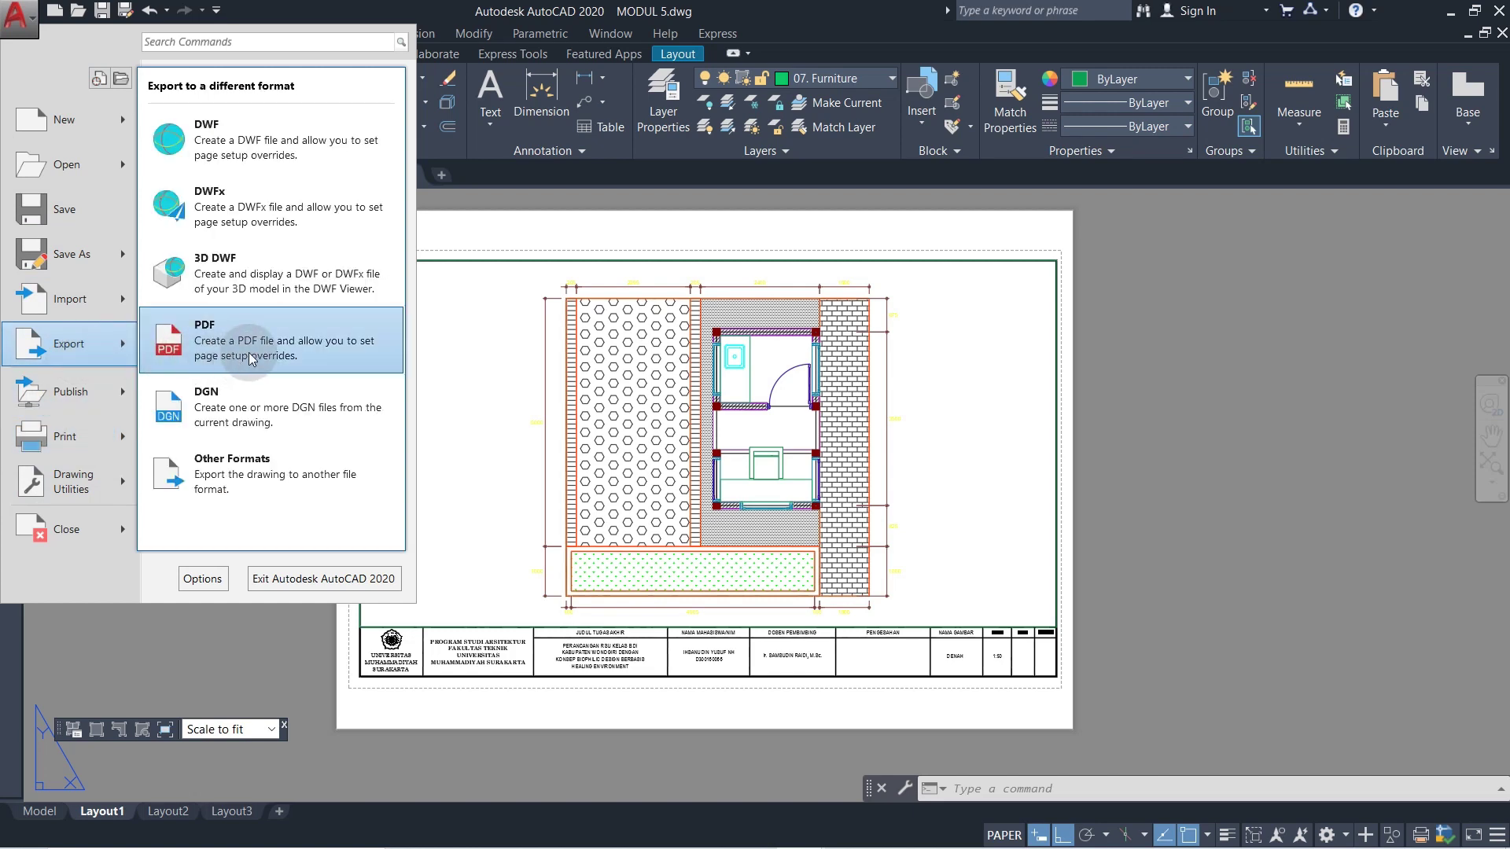
{"action": "left_click", "coordinate": [191, 338]}
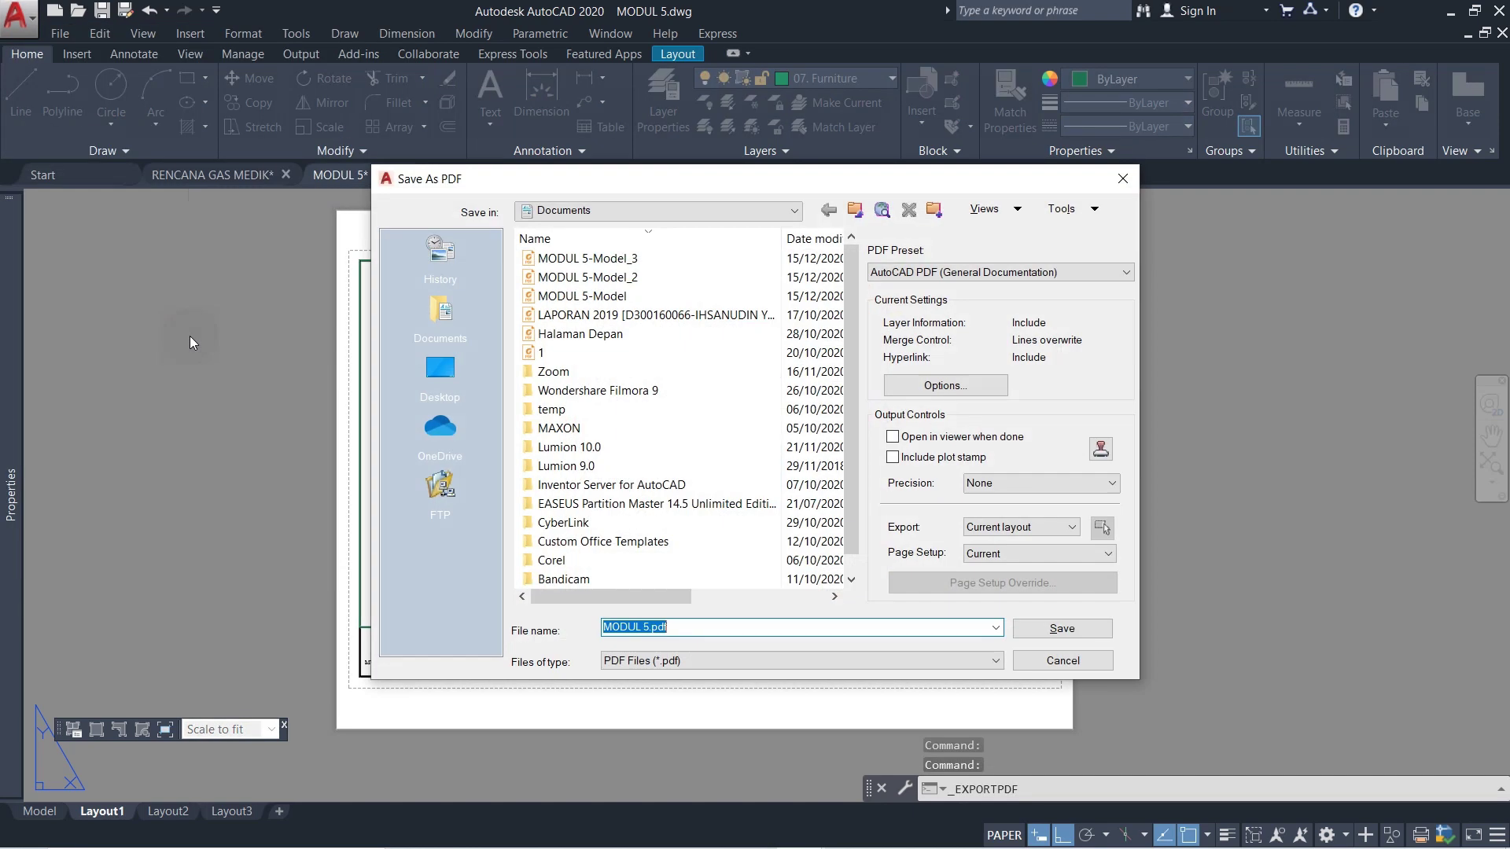
{"action": "left_click", "coordinate": [612, 258]}
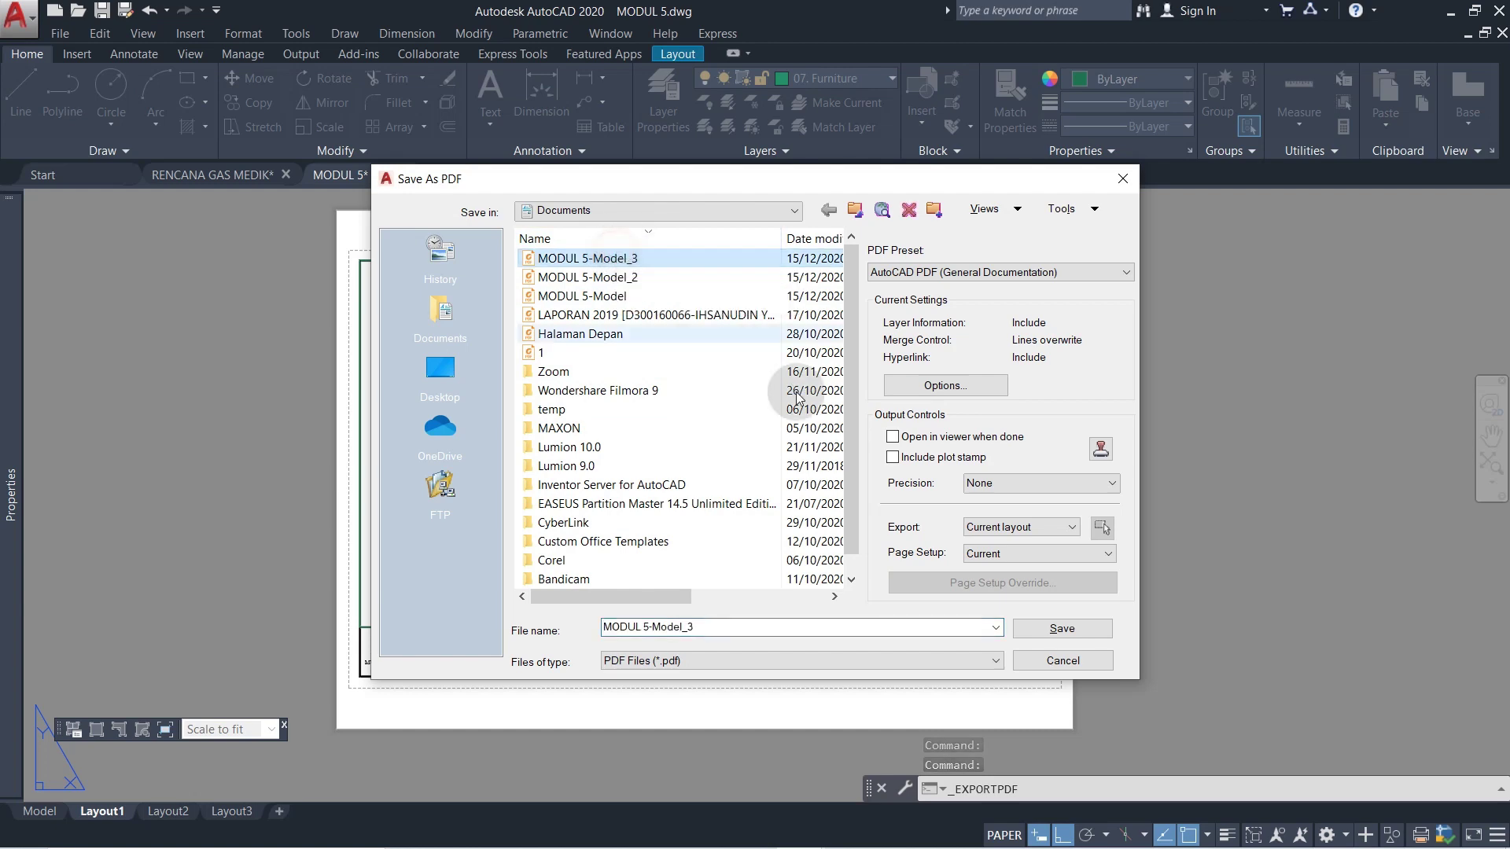
{"action": "left_click", "coordinate": [1062, 629]}
{"action": "left_click", "coordinate": [733, 476]}
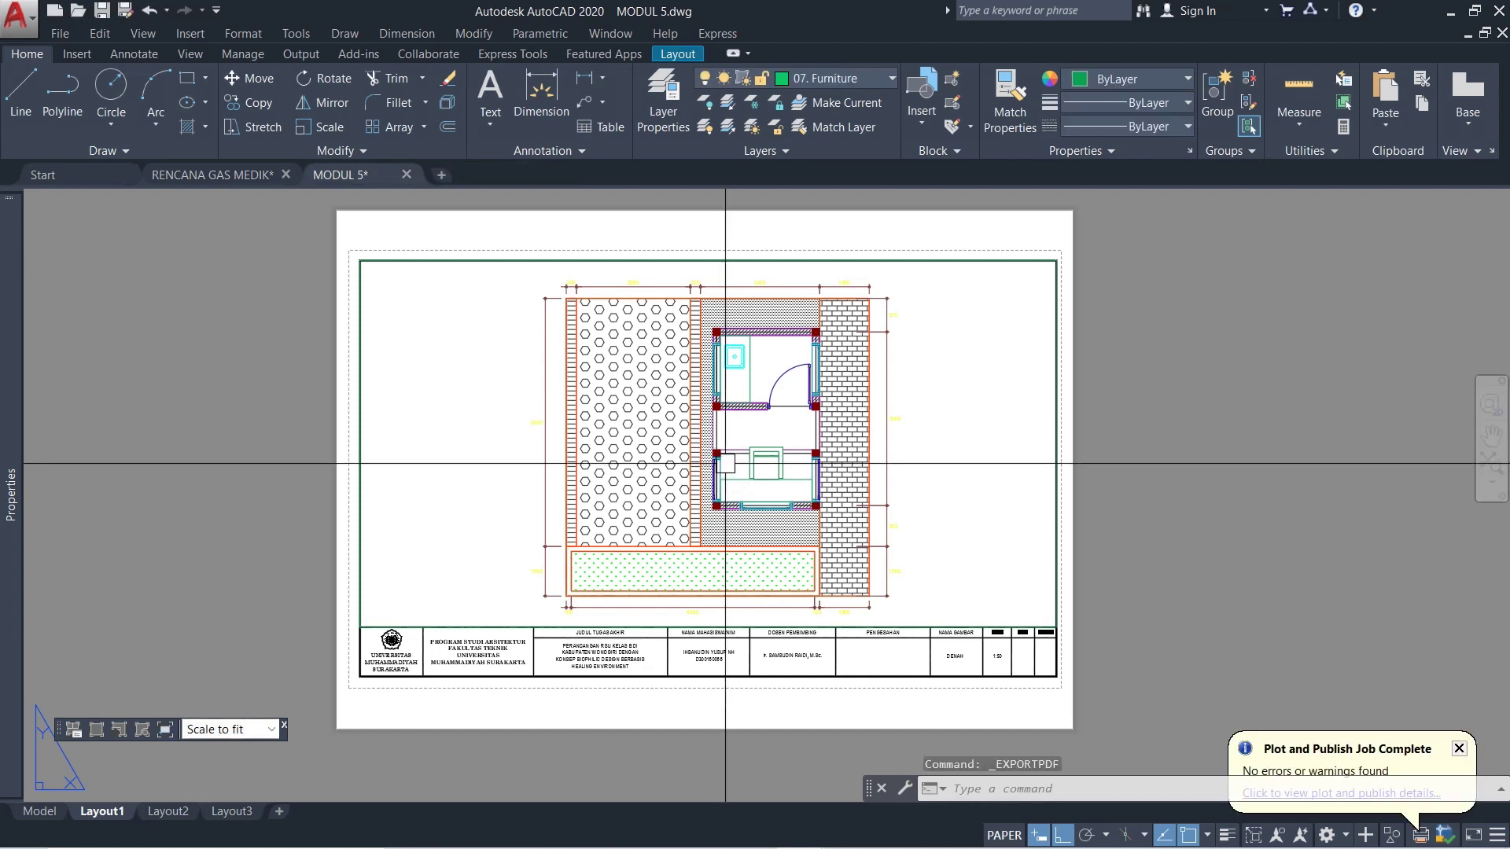
{"action": "left_click", "coordinate": [1458, 749]}
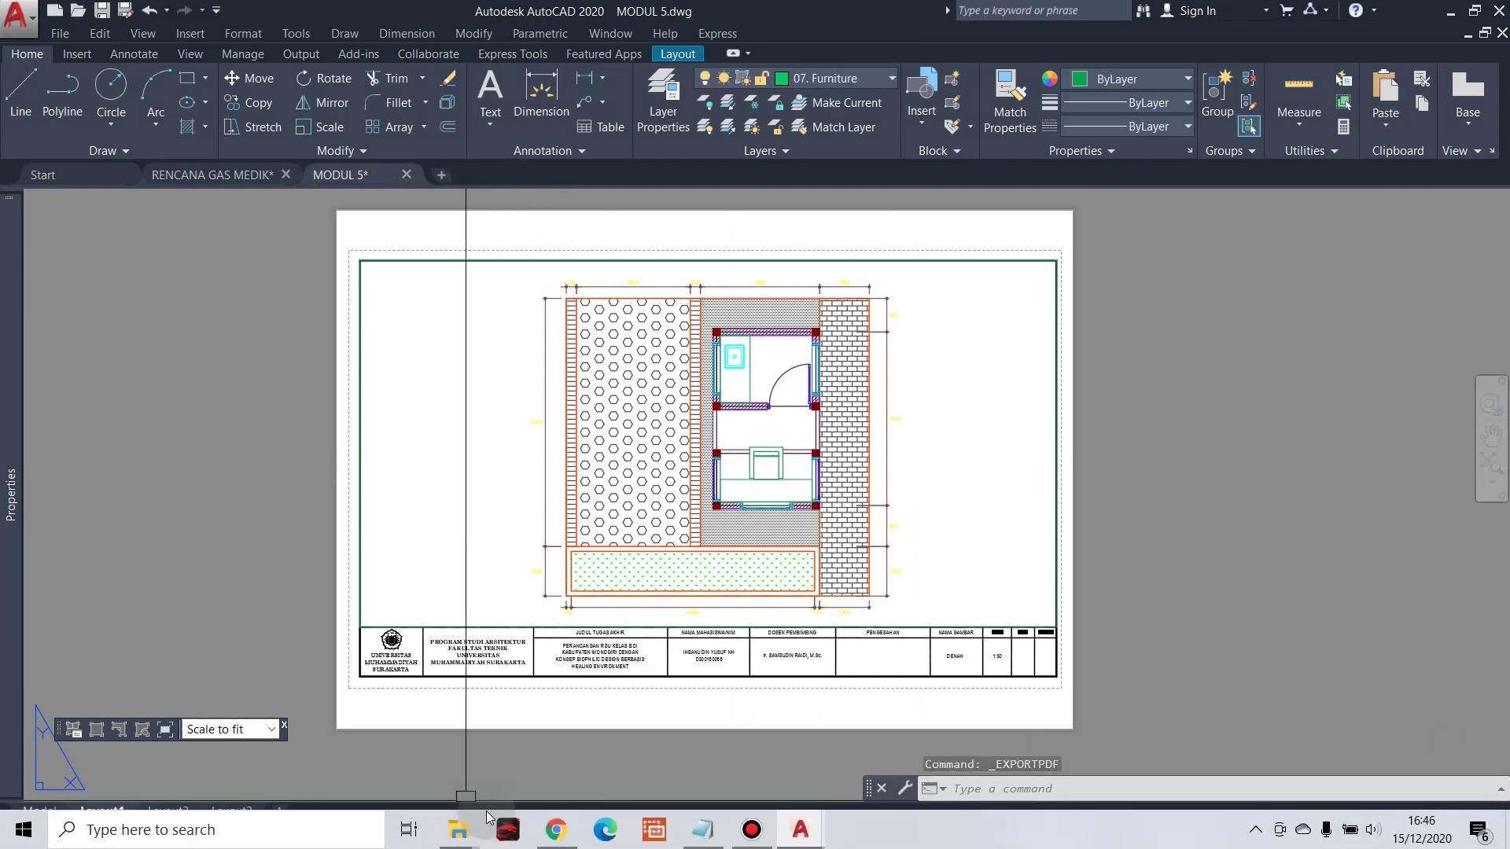
{"action": "left_click", "coordinate": [466, 832]}
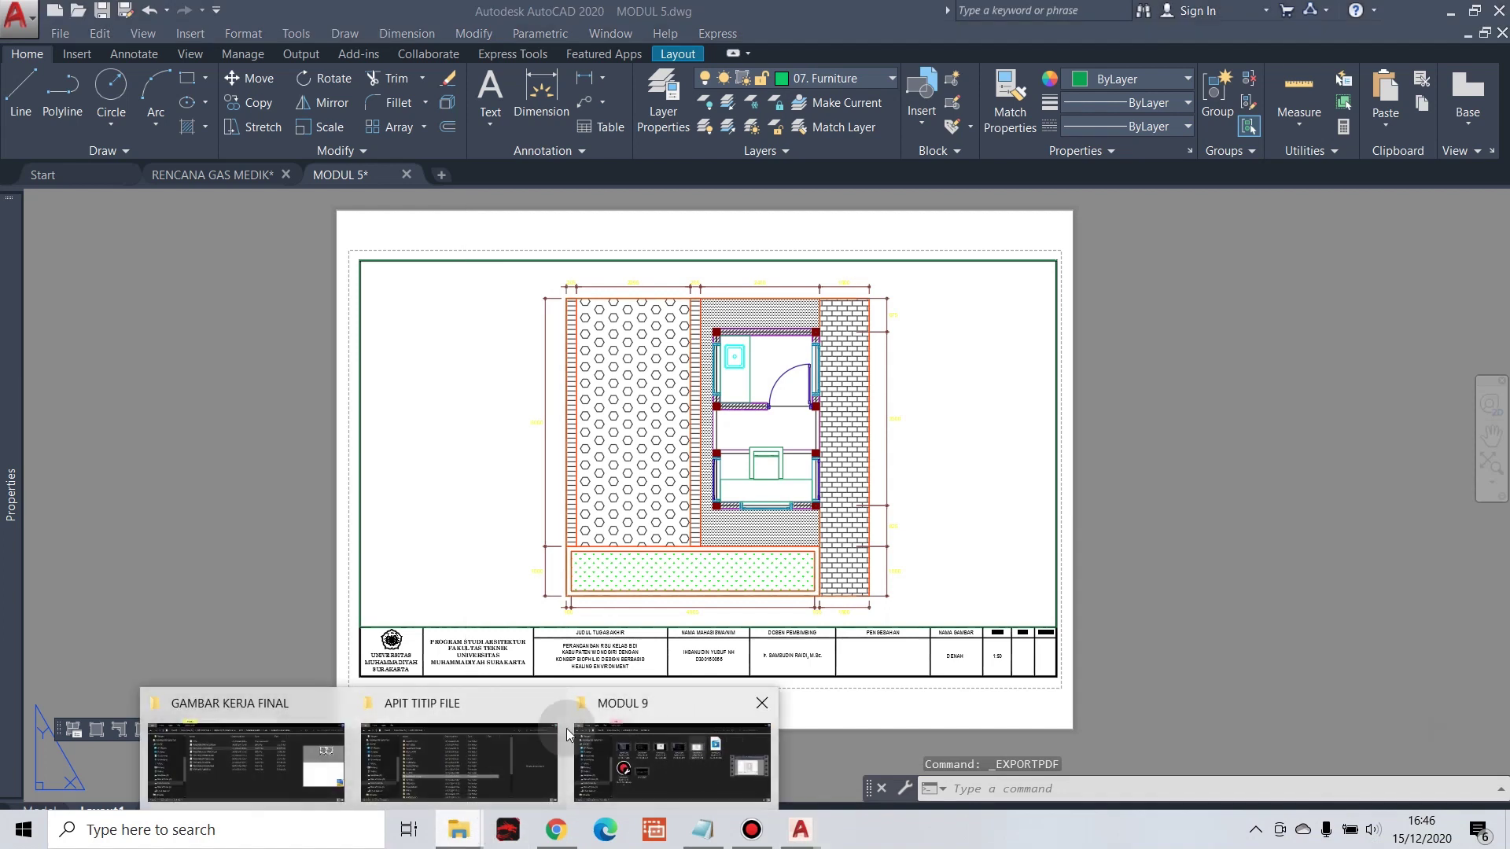
{"action": "left_click", "coordinate": [1259, 464]}
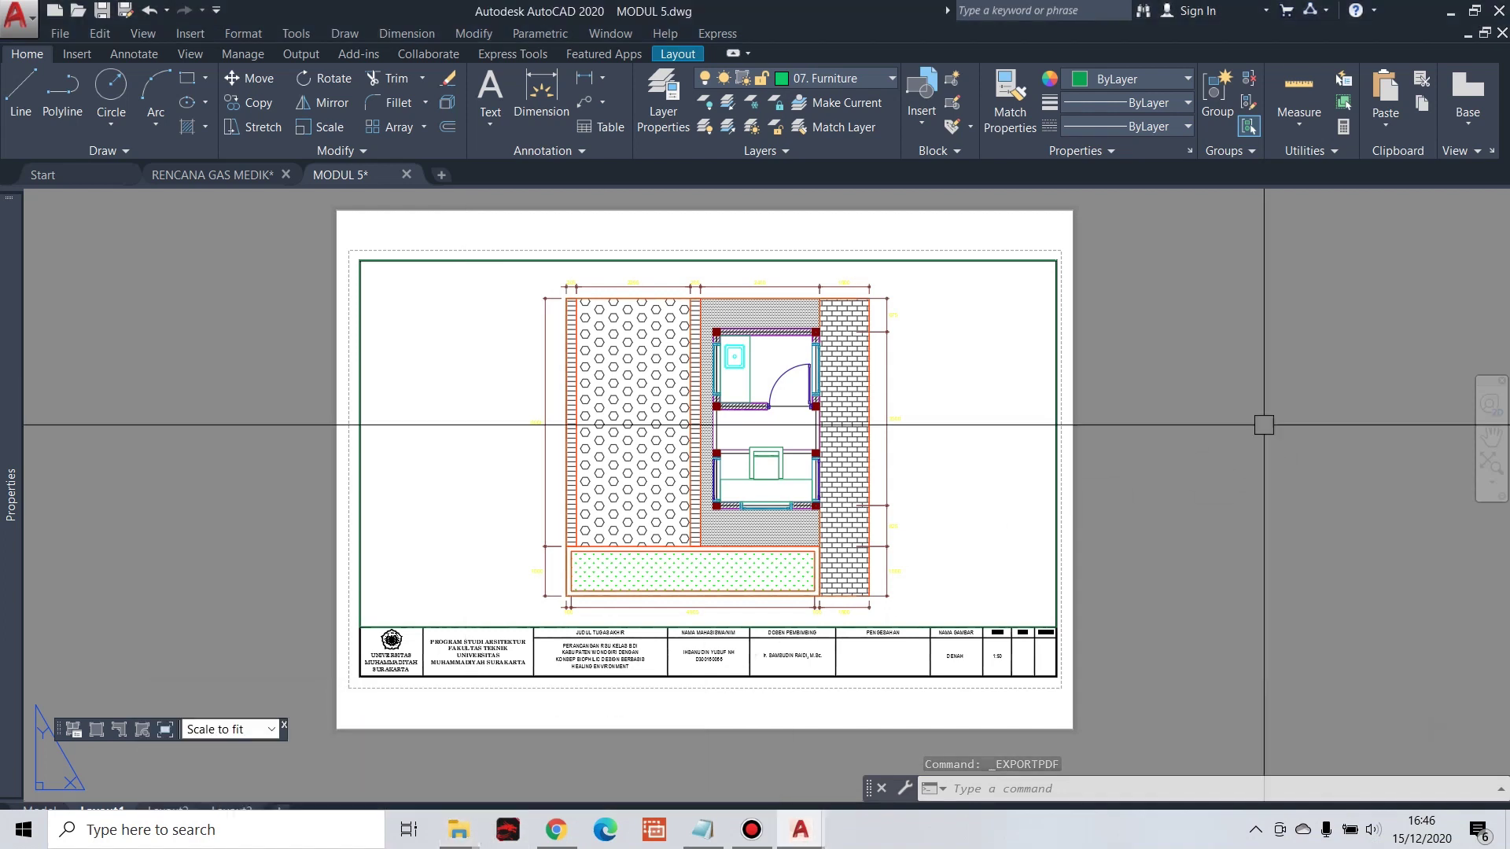
- Plot Layout1 with DWG To PDF.pc3 on ISO A4 landscape, overwriting MODUL 5-Model_3 in Documents, and close the resulting PDF
{"action": "left_click", "coordinate": [24, 14]}
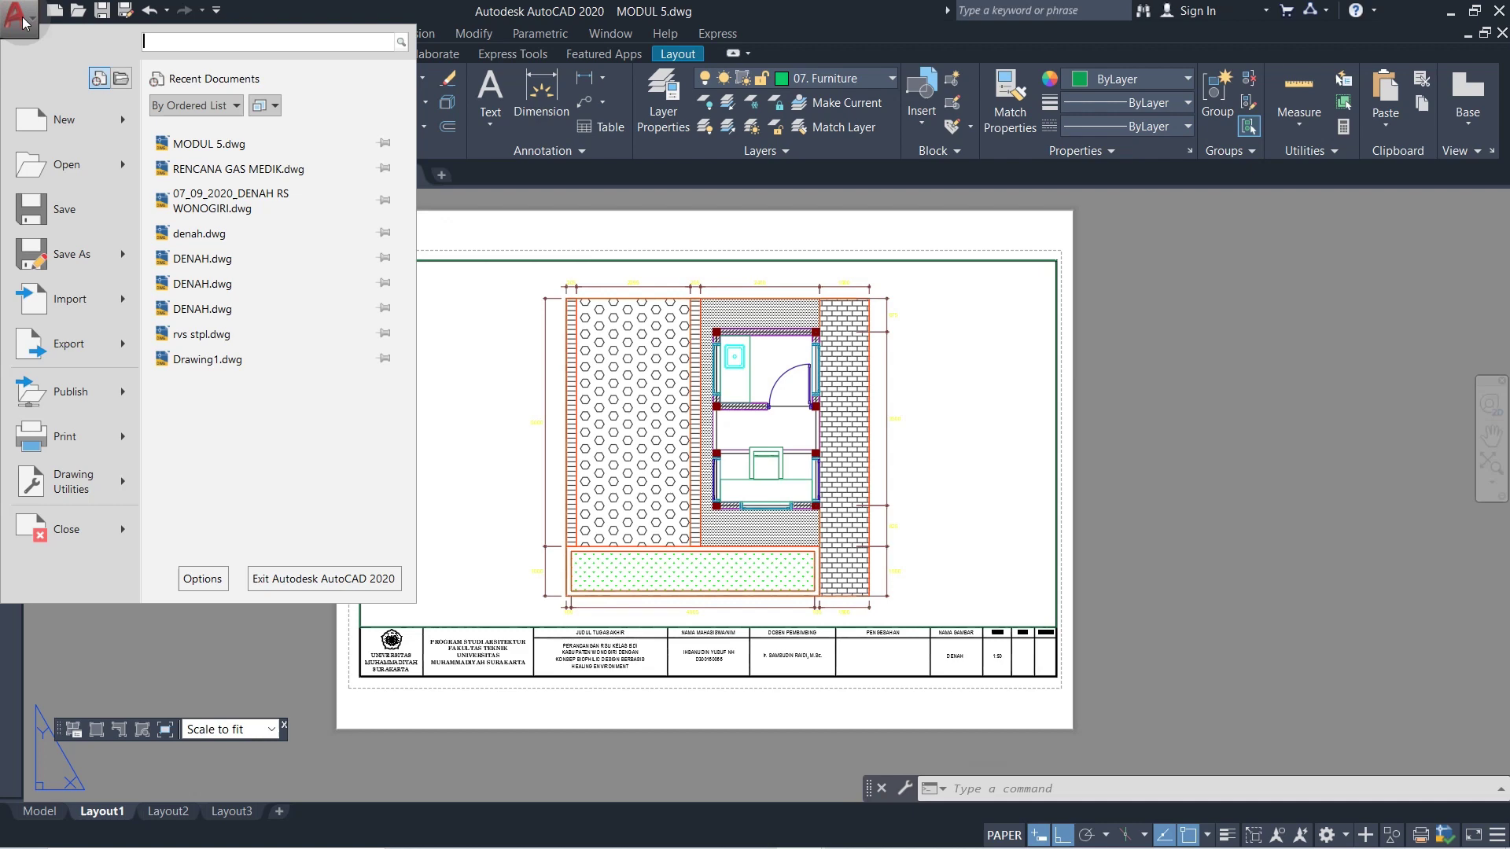
{"action": "left_click", "coordinate": [36, 437]}
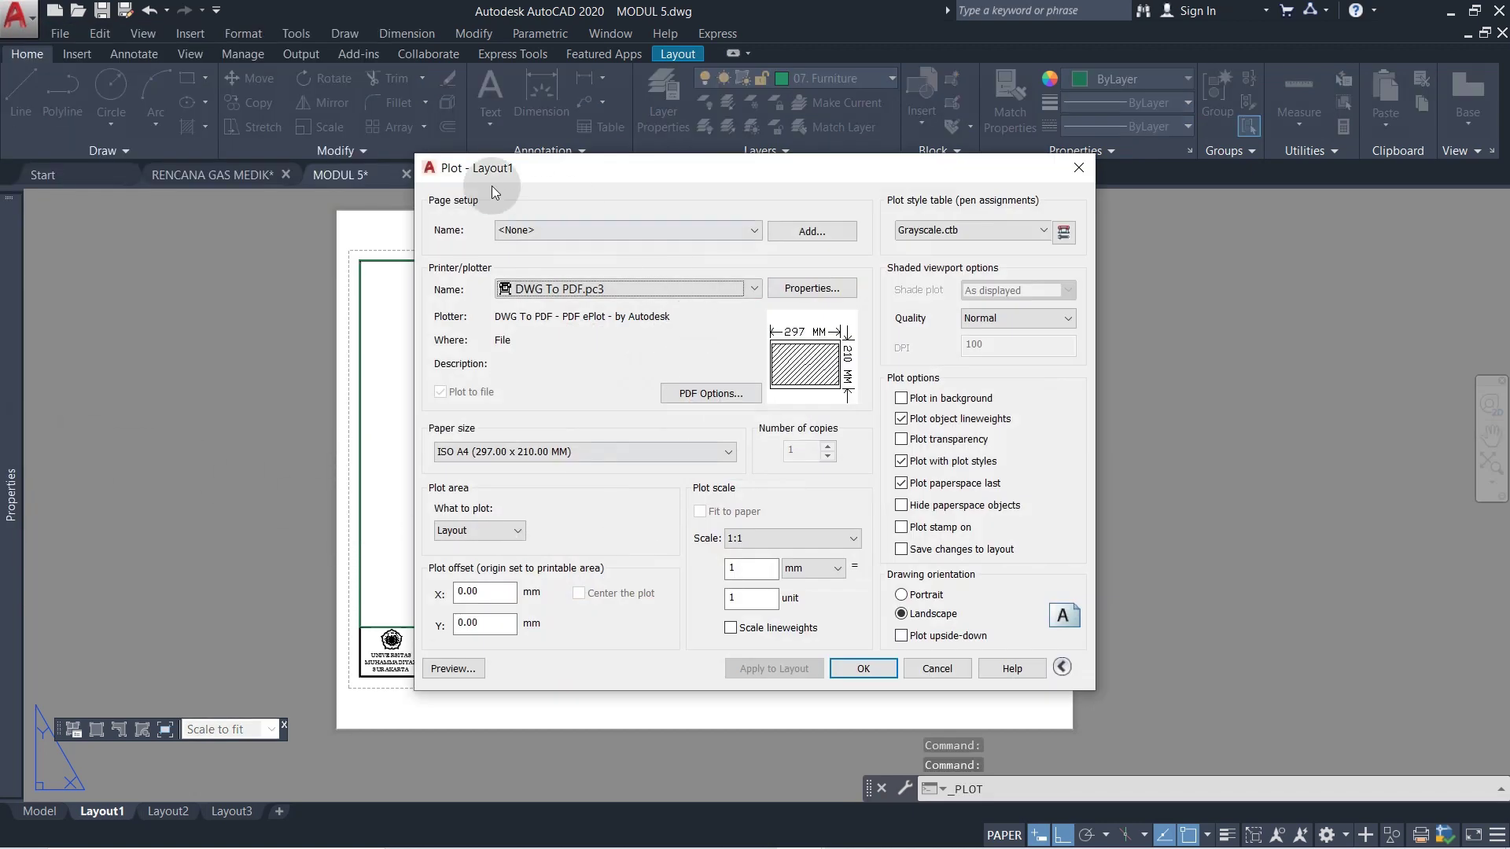
{"action": "left_click", "coordinate": [861, 667]}
{"action": "scroll", "coordinate": [706, 502], "scroll_direction": "down", "scroll_amount": 2}
{"action": "left_click", "coordinate": [692, 512]}
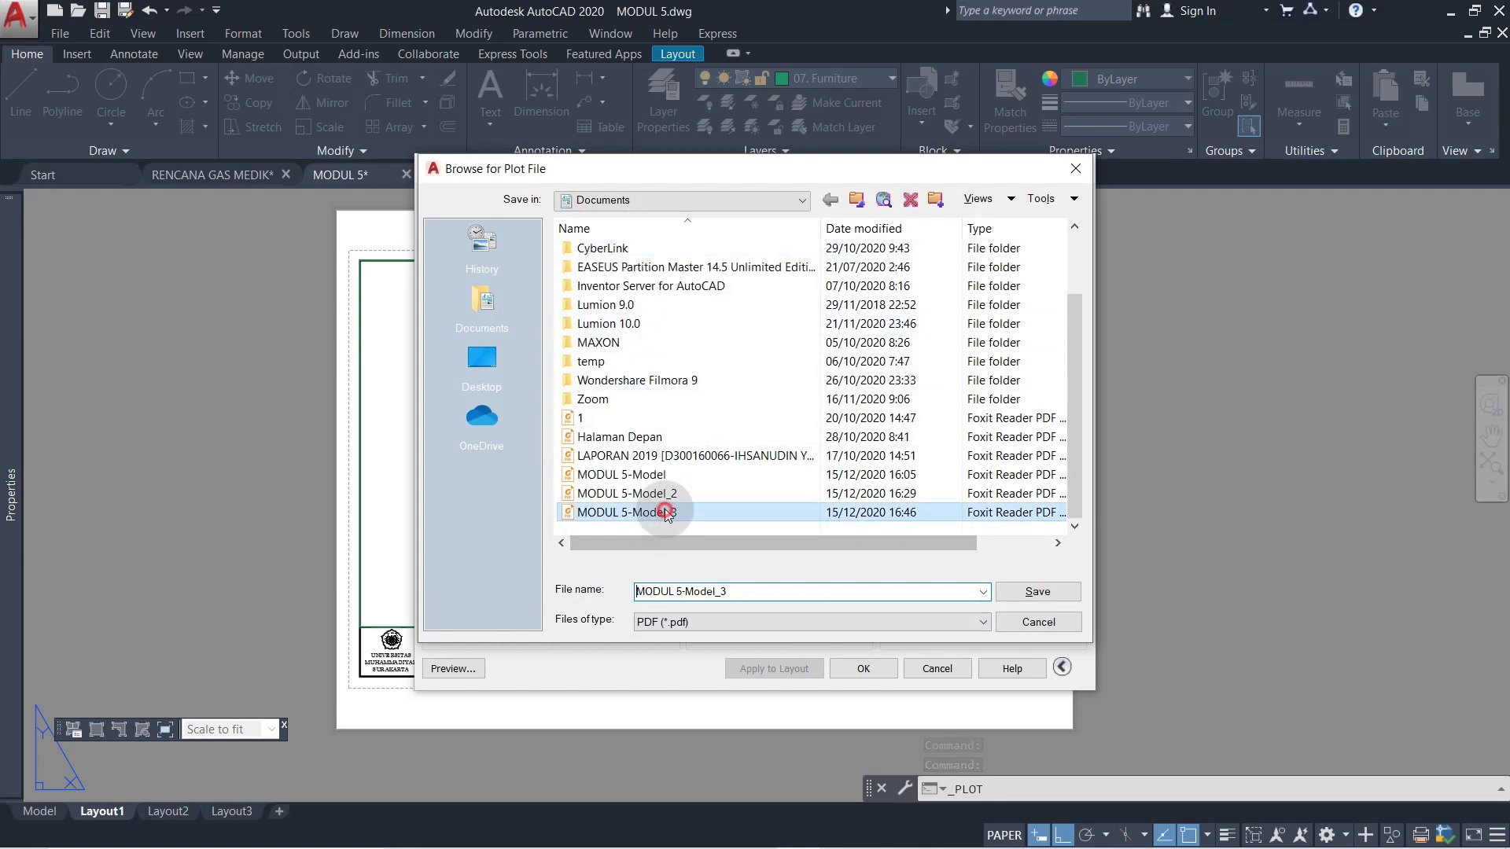
{"action": "left_click", "coordinate": [1037, 591]}
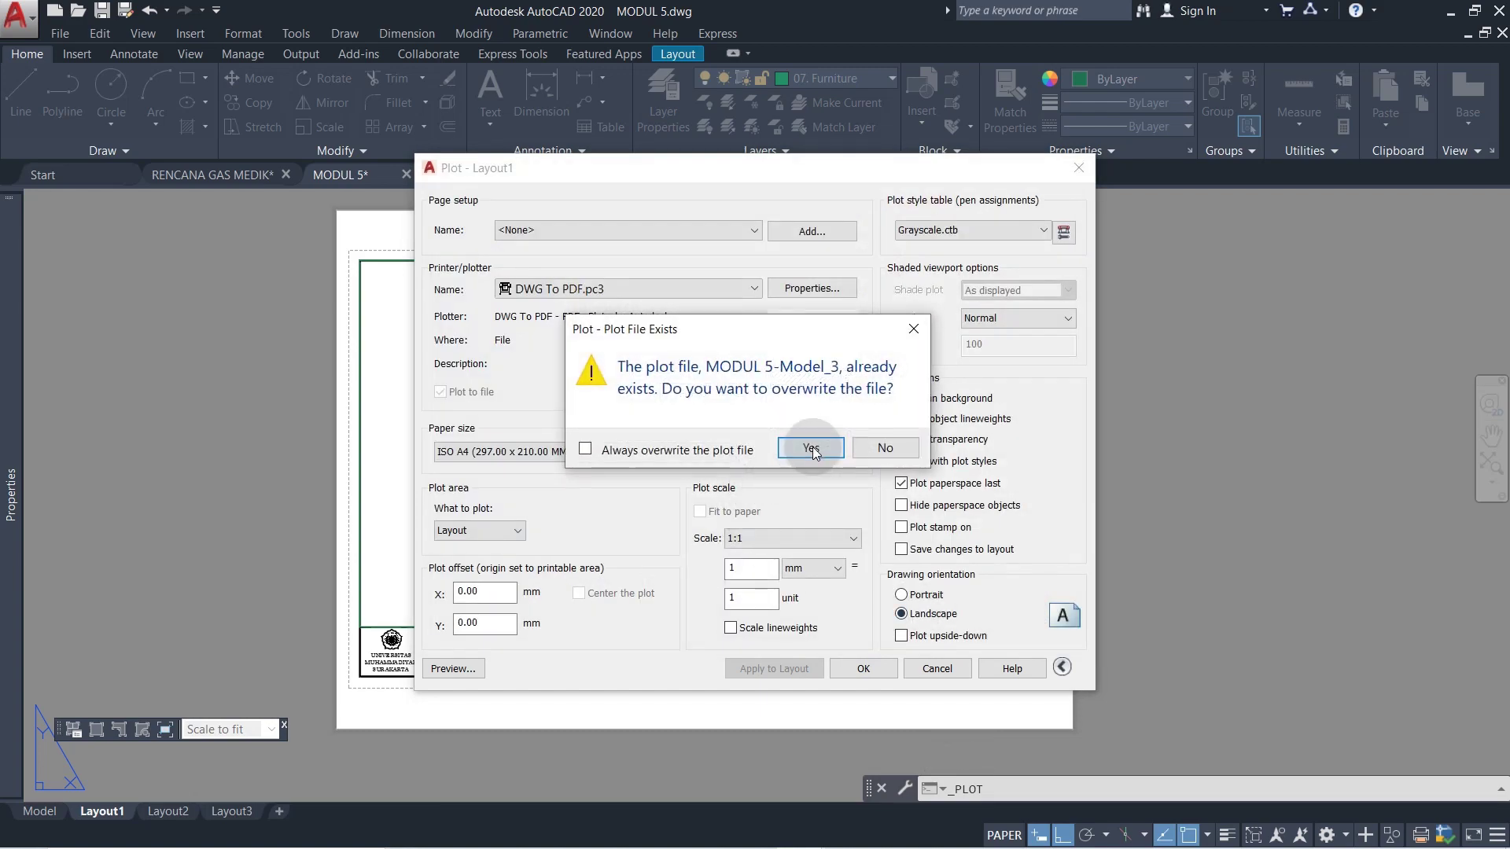
{"action": "left_click", "coordinate": [810, 448]}
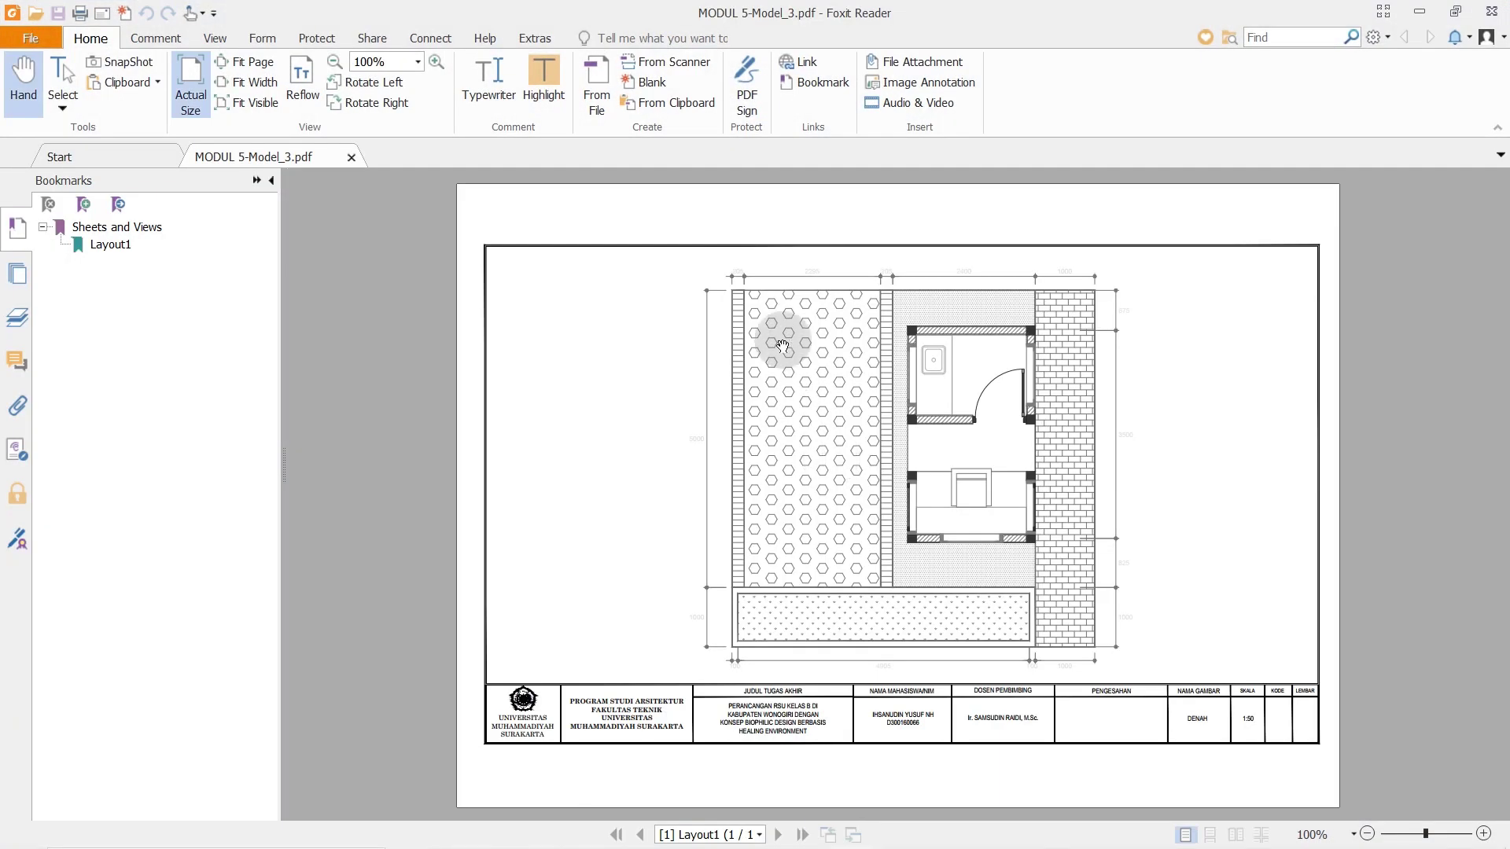
{"action": "left_click", "coordinate": [1498, 11]}
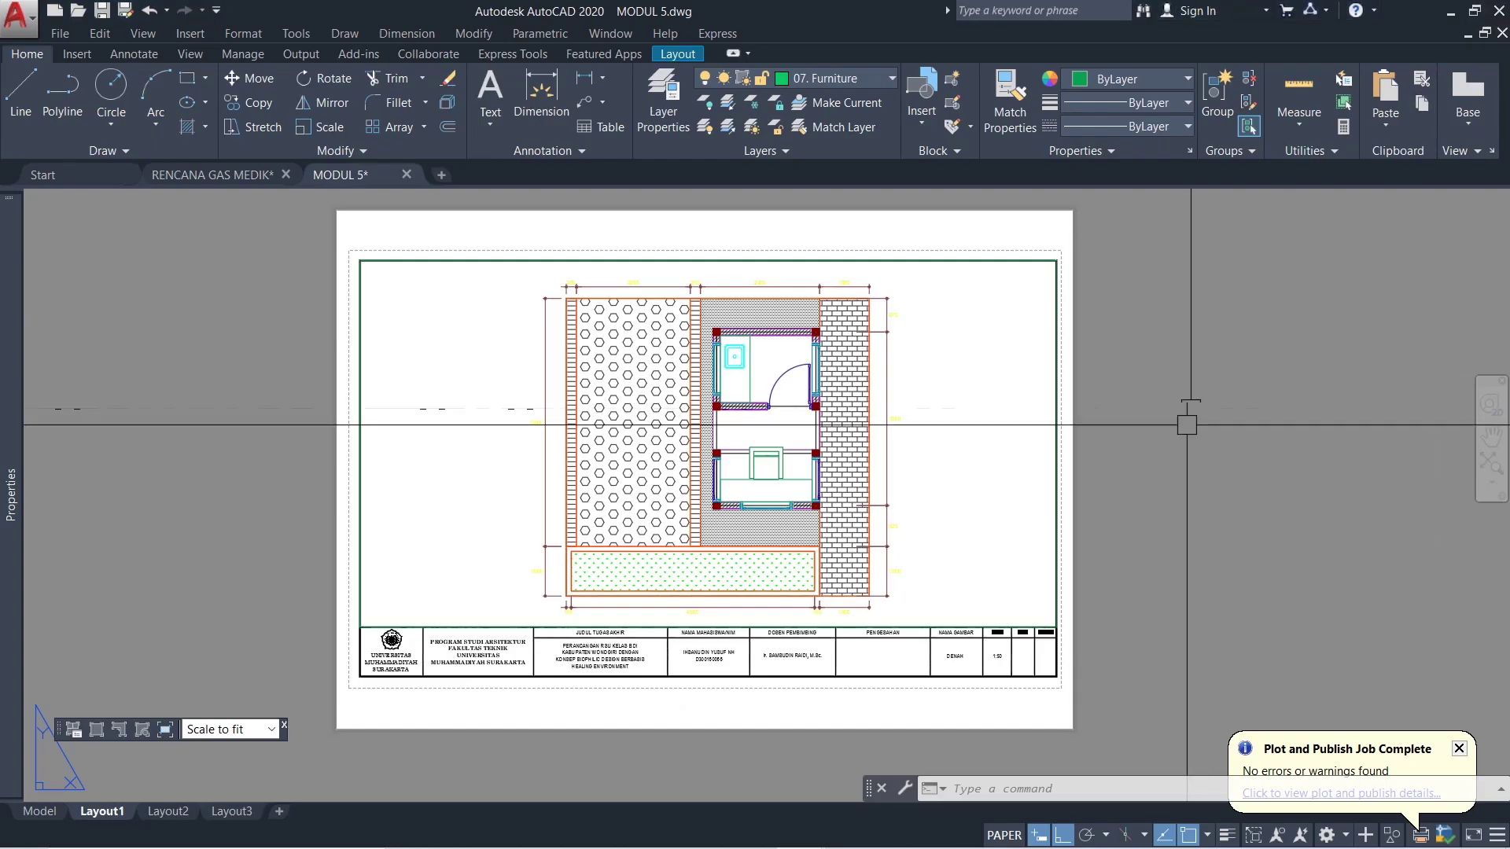
{"action": "left_click", "coordinate": [1459, 748]}
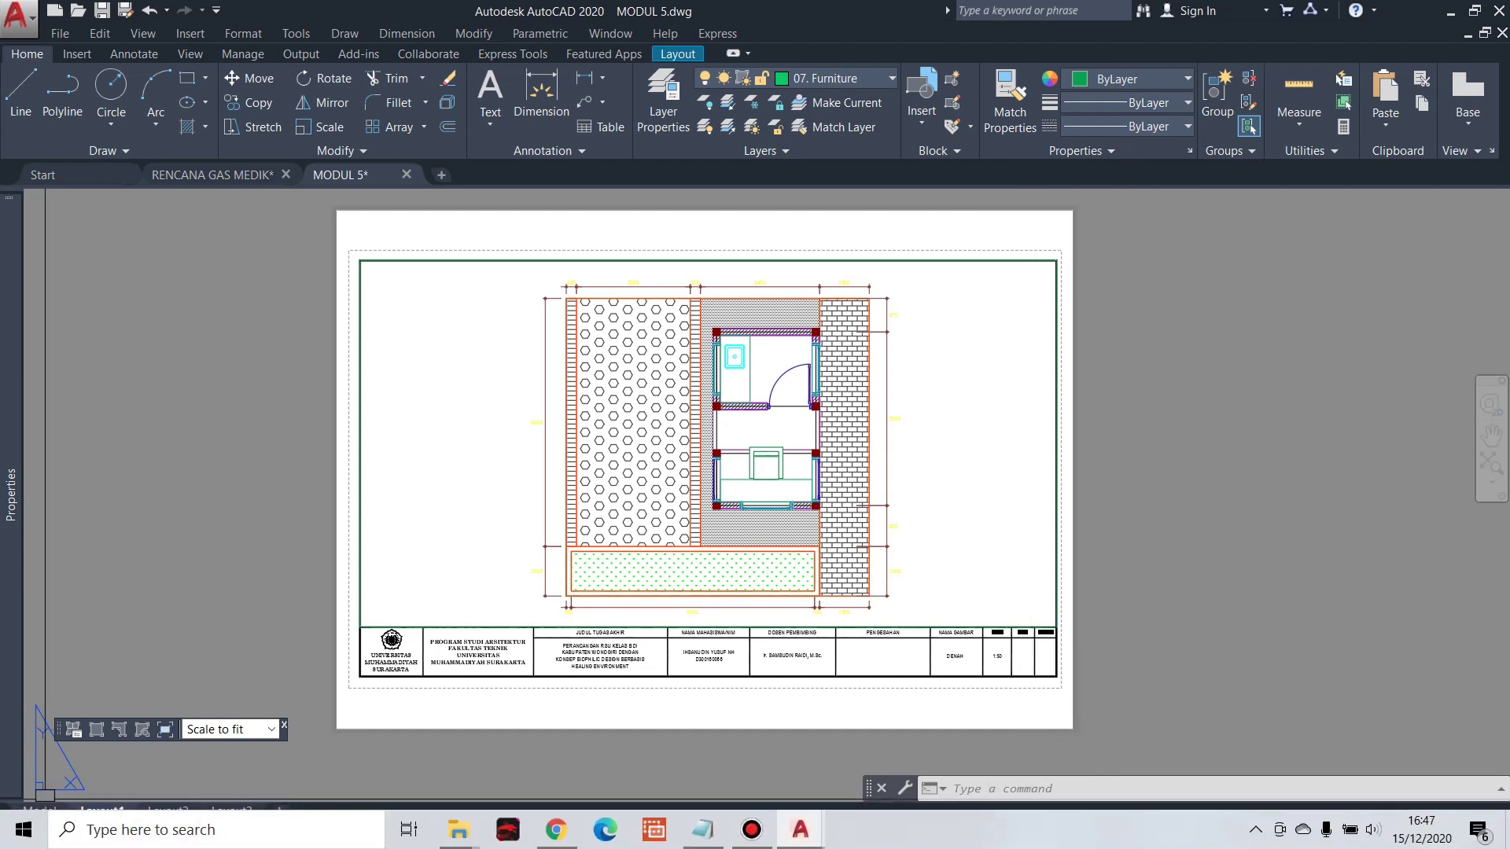
- Return to model space, save the MODUL 5 drawing and close it
{"action": "left_click", "coordinate": [37, 811]}
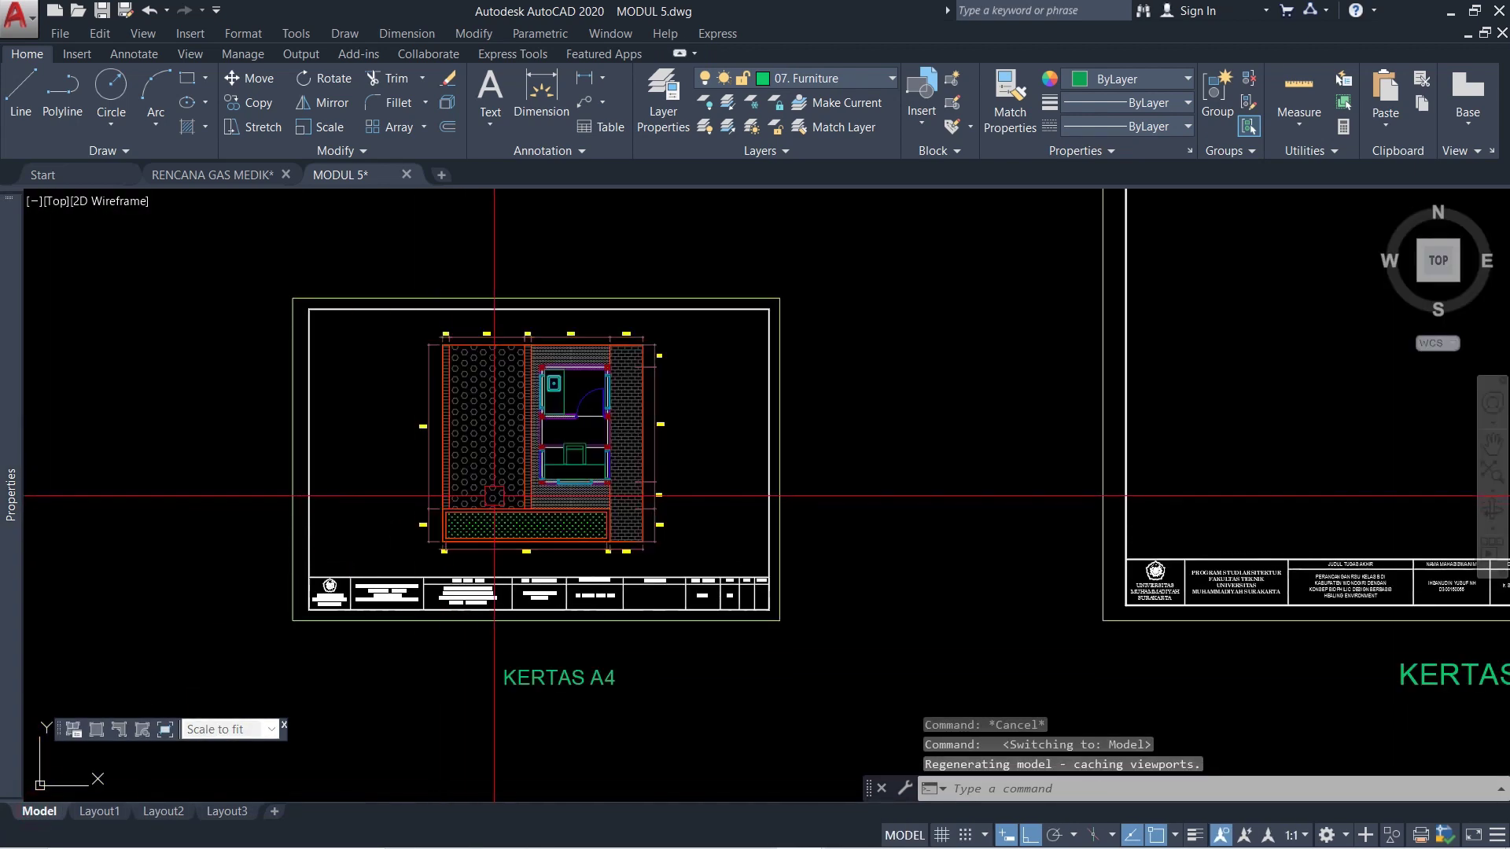
{"action": "key", "text": "ctrl+s"}
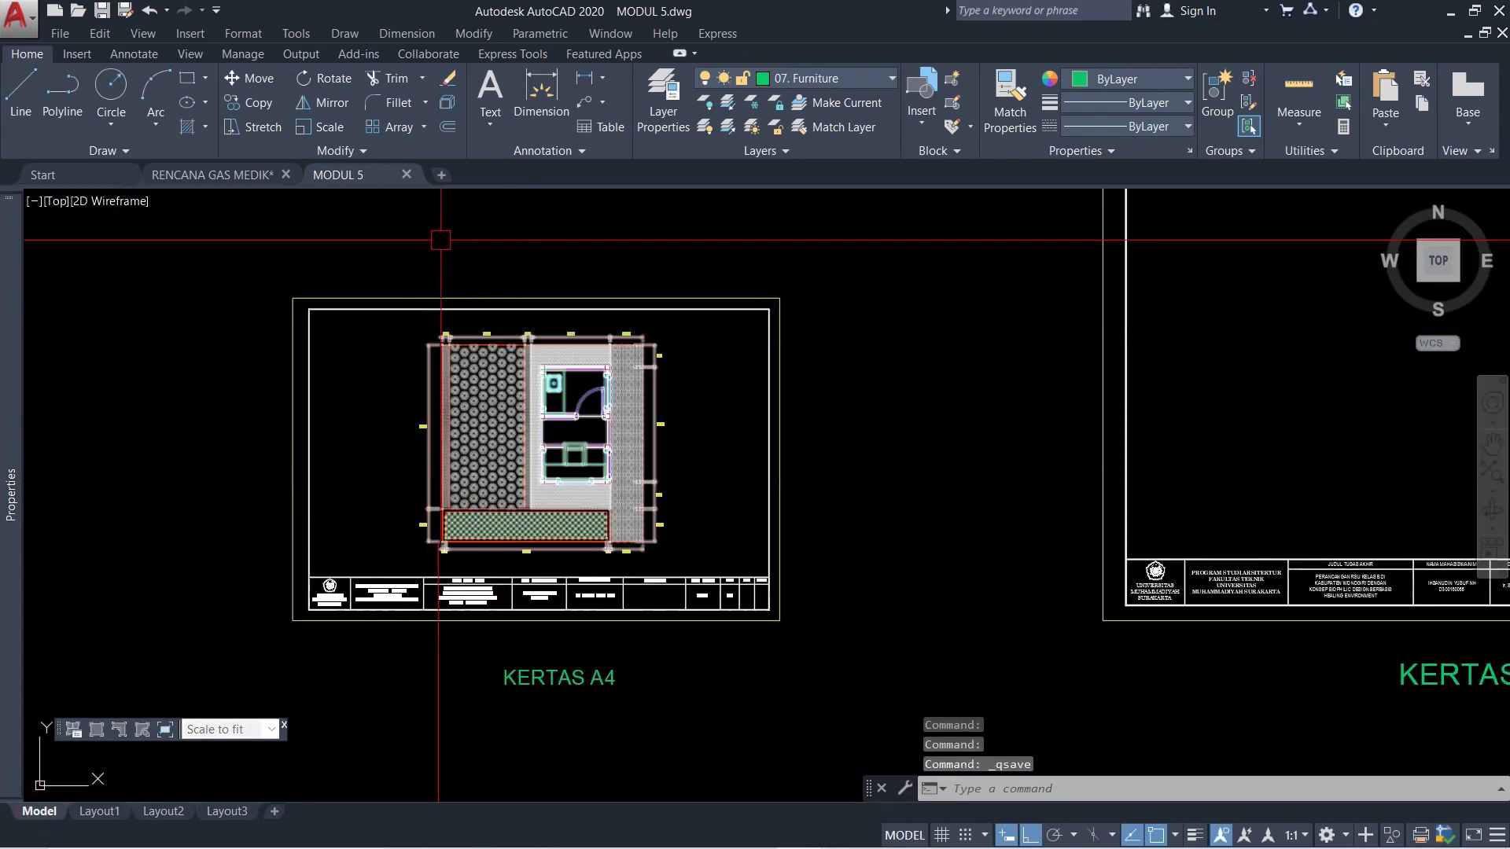
{"action": "left_click", "coordinate": [404, 173]}
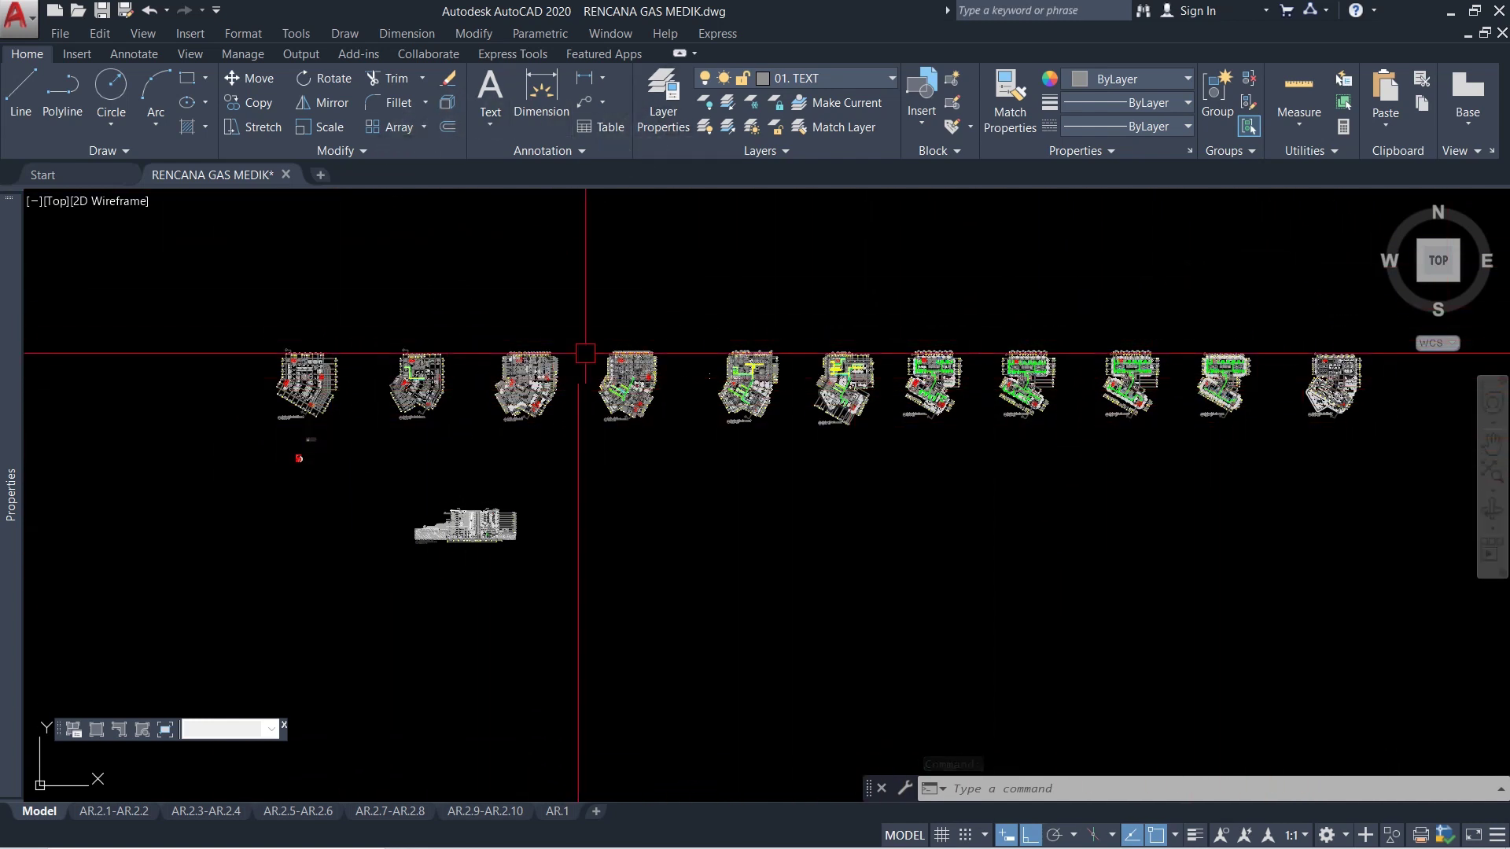
- Examine the floor plans in RENCANA GAS MEDIK and how the AR.2.1-AR.2.2 and AR.2.3-AR.2.4 layouts arrange two plans per sheet
{"action": "scroll", "coordinate": [269, 344], "scroll_direction": "up", "scroll_amount": 2}
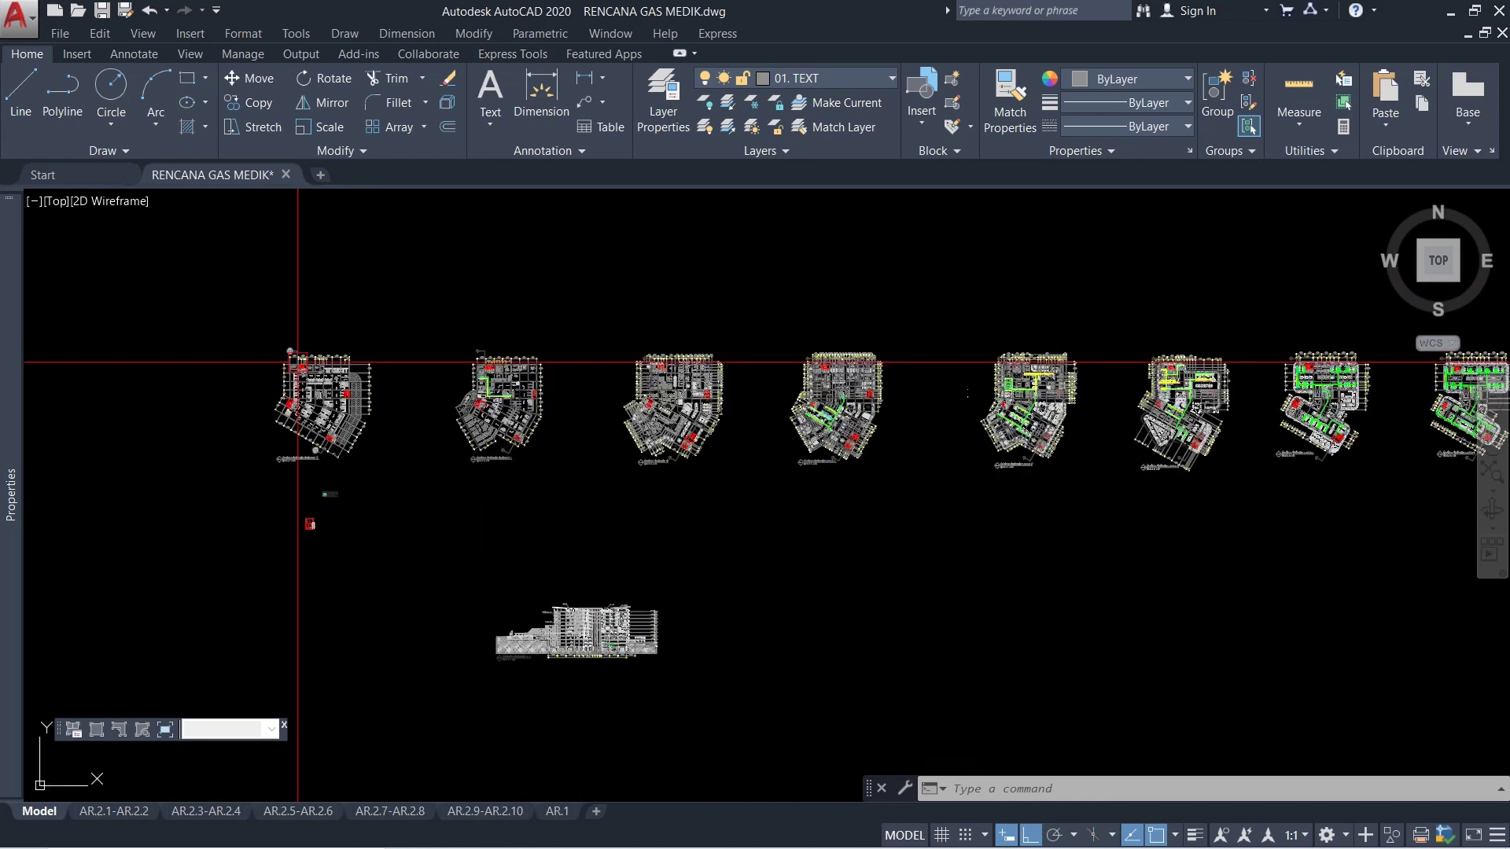
{"action": "scroll", "coordinate": [301, 370], "scroll_direction": "down", "scroll_amount": 2}
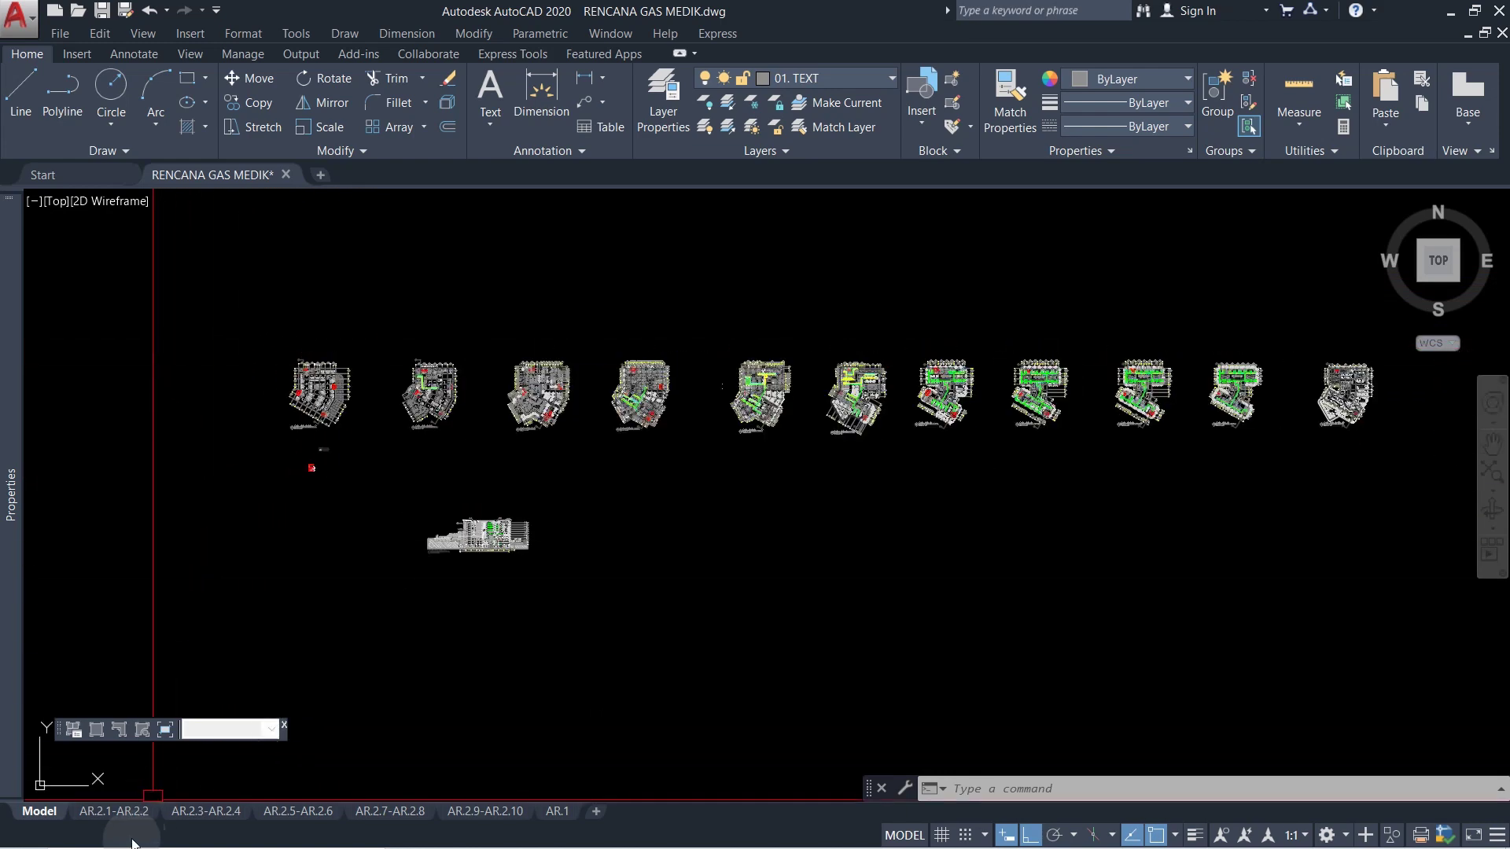
{"action": "left_click", "coordinate": [129, 812]}
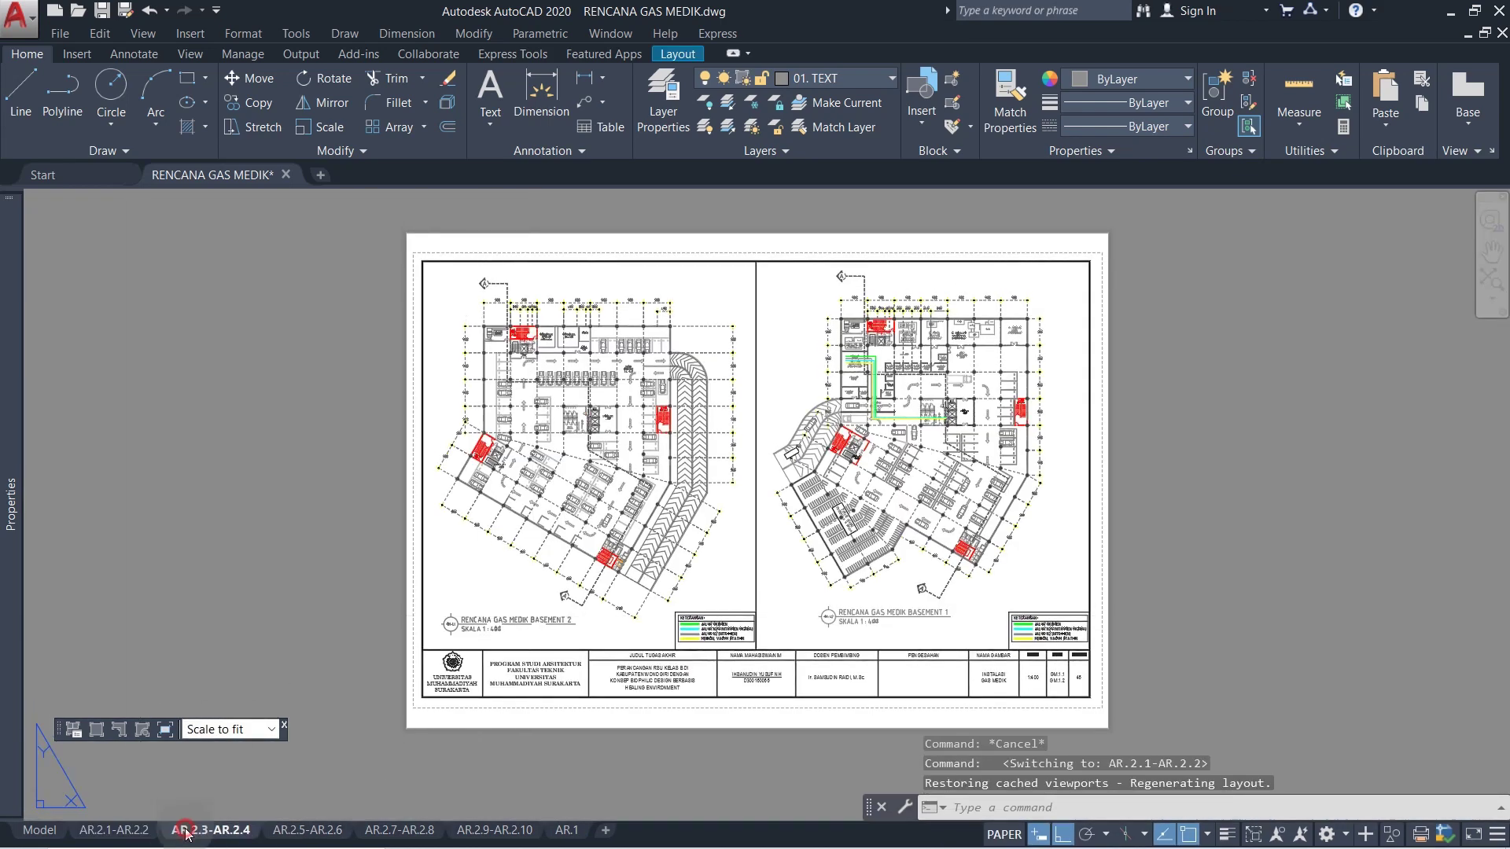
{"action": "left_click", "coordinate": [210, 830]}
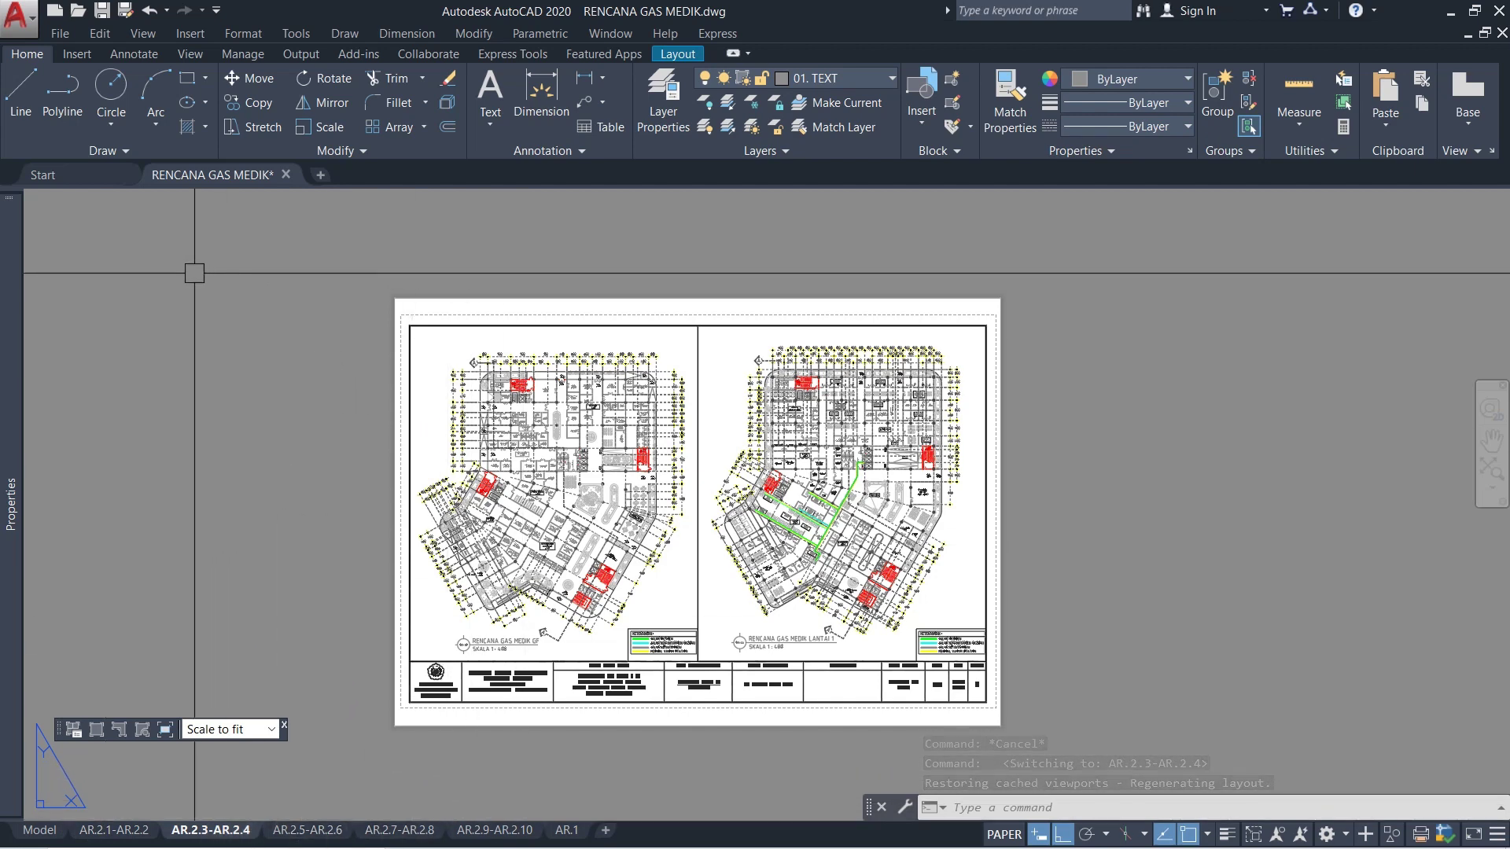
{"action": "middle_click_drag", "start_coordinate": [325, 427], "coordinate": [321, 371]}
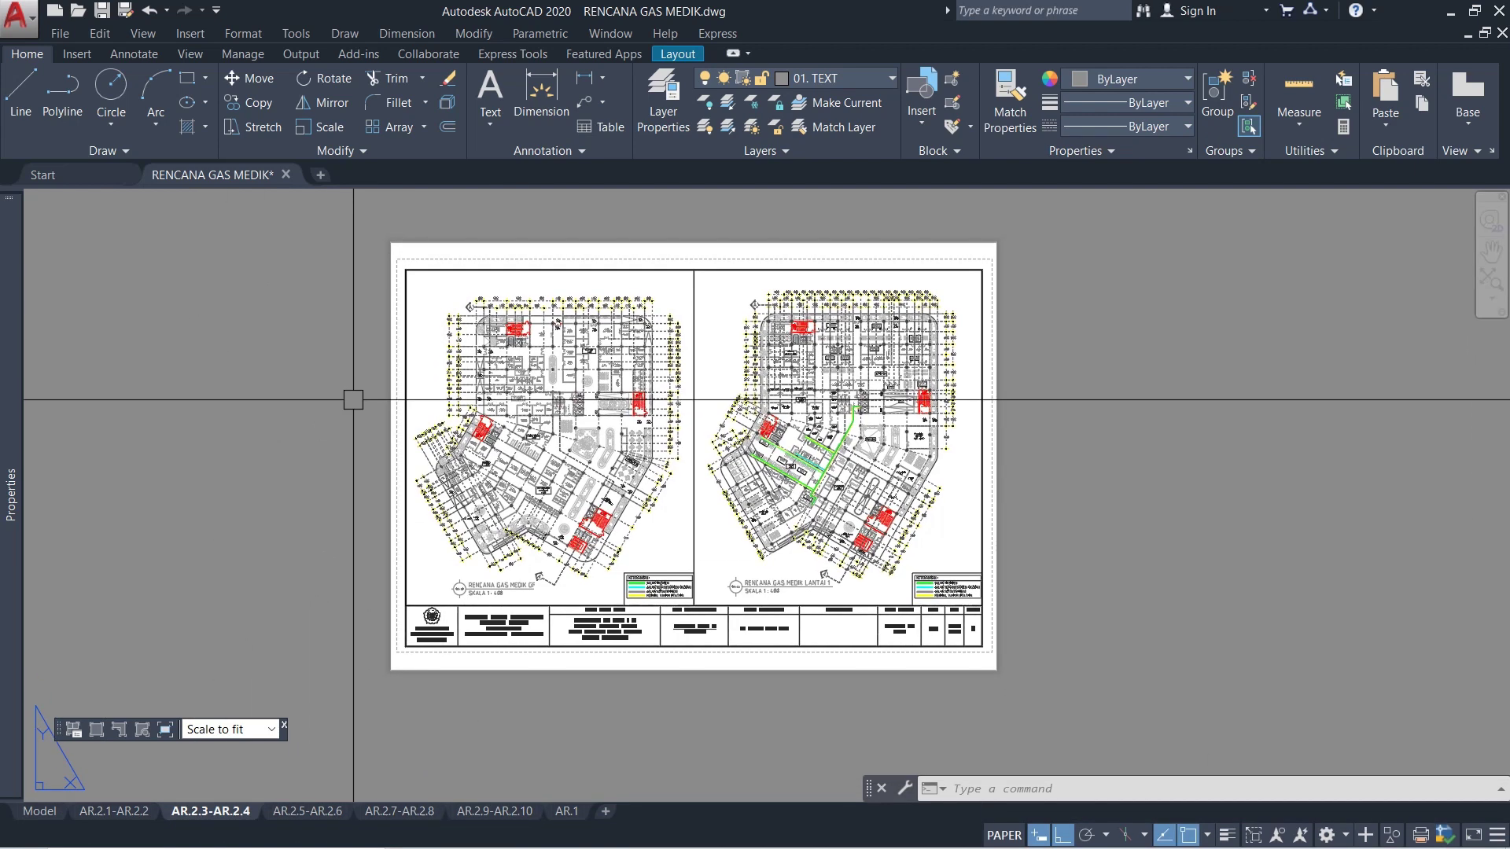
{"action": "scroll", "coordinate": [579, 456], "scroll_direction": "up", "scroll_amount": 5}
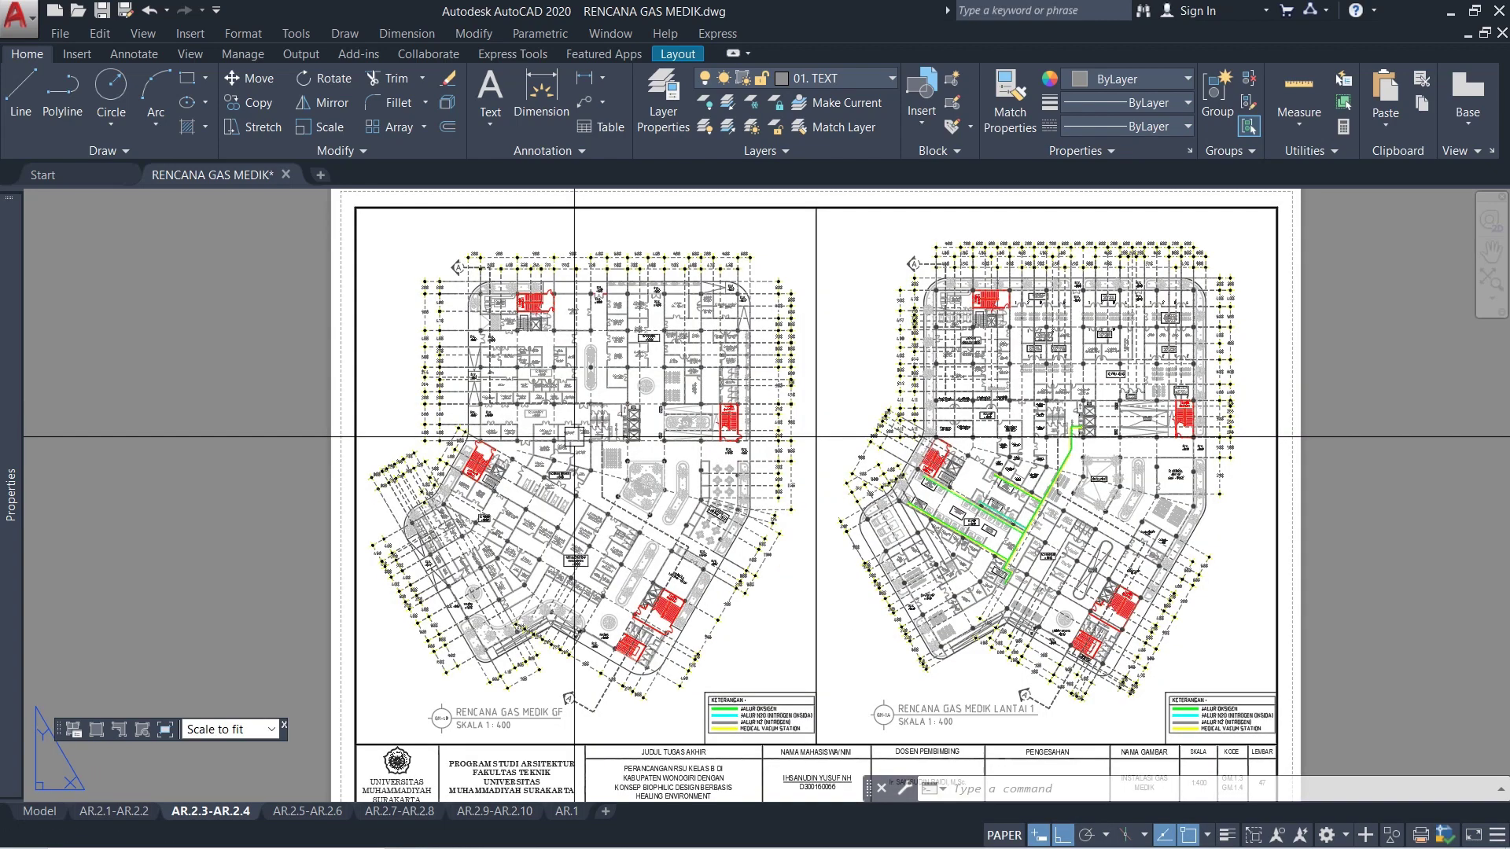
{"action": "scroll", "coordinate": [579, 456], "scroll_direction": "down", "scroll_amount": 5}
{"action": "scroll", "coordinate": [745, 561], "scroll_direction": "up", "scroll_amount": 1}
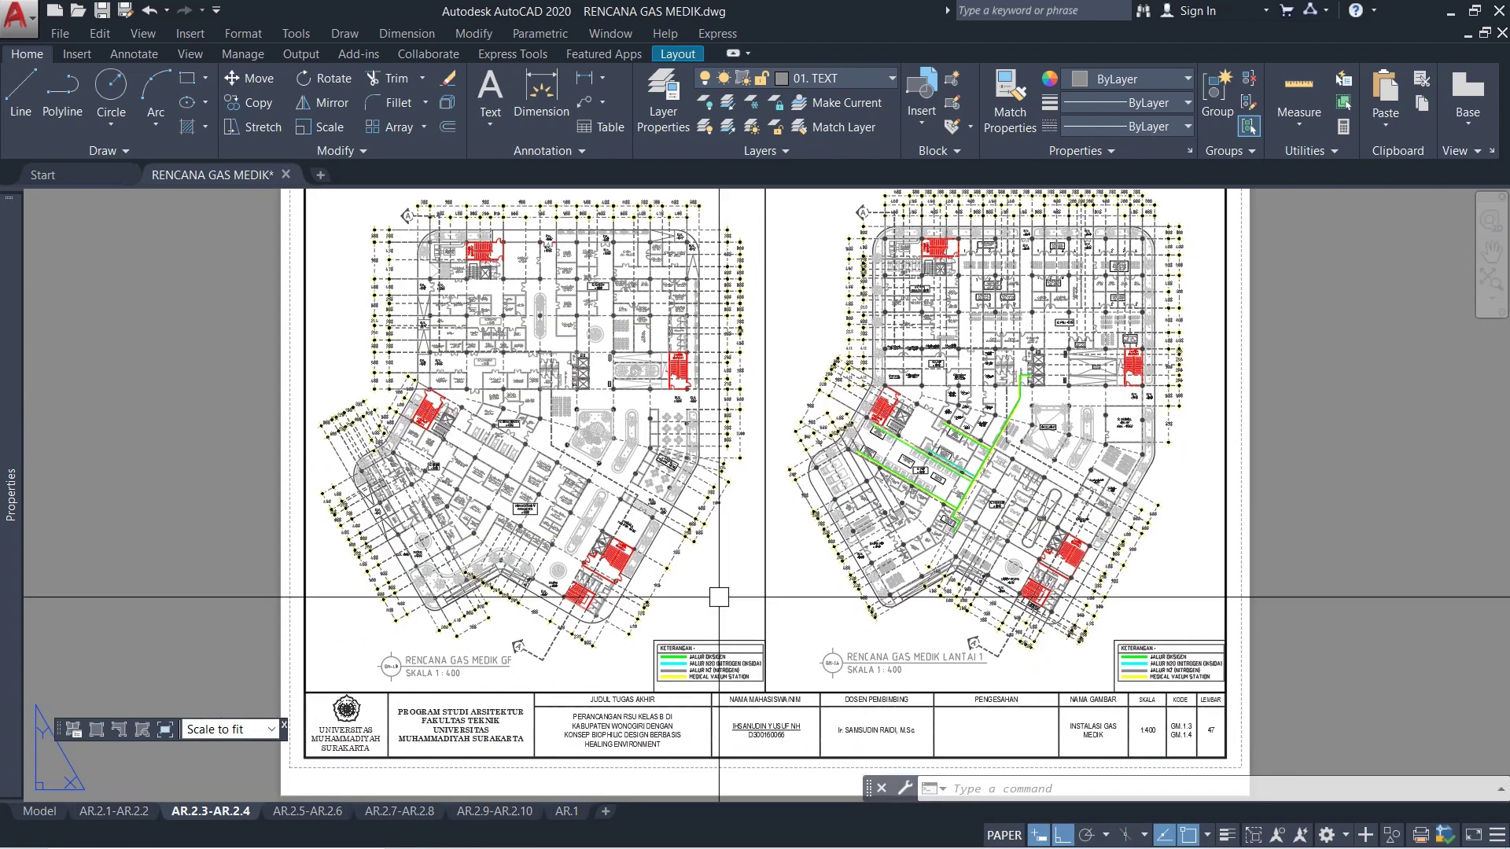
{"action": "scroll", "coordinate": [745, 561], "scroll_direction": "down", "scroll_amount": 2}
{"action": "middle_click_drag", "start_coordinate": [746, 562], "coordinate": [729, 568]}
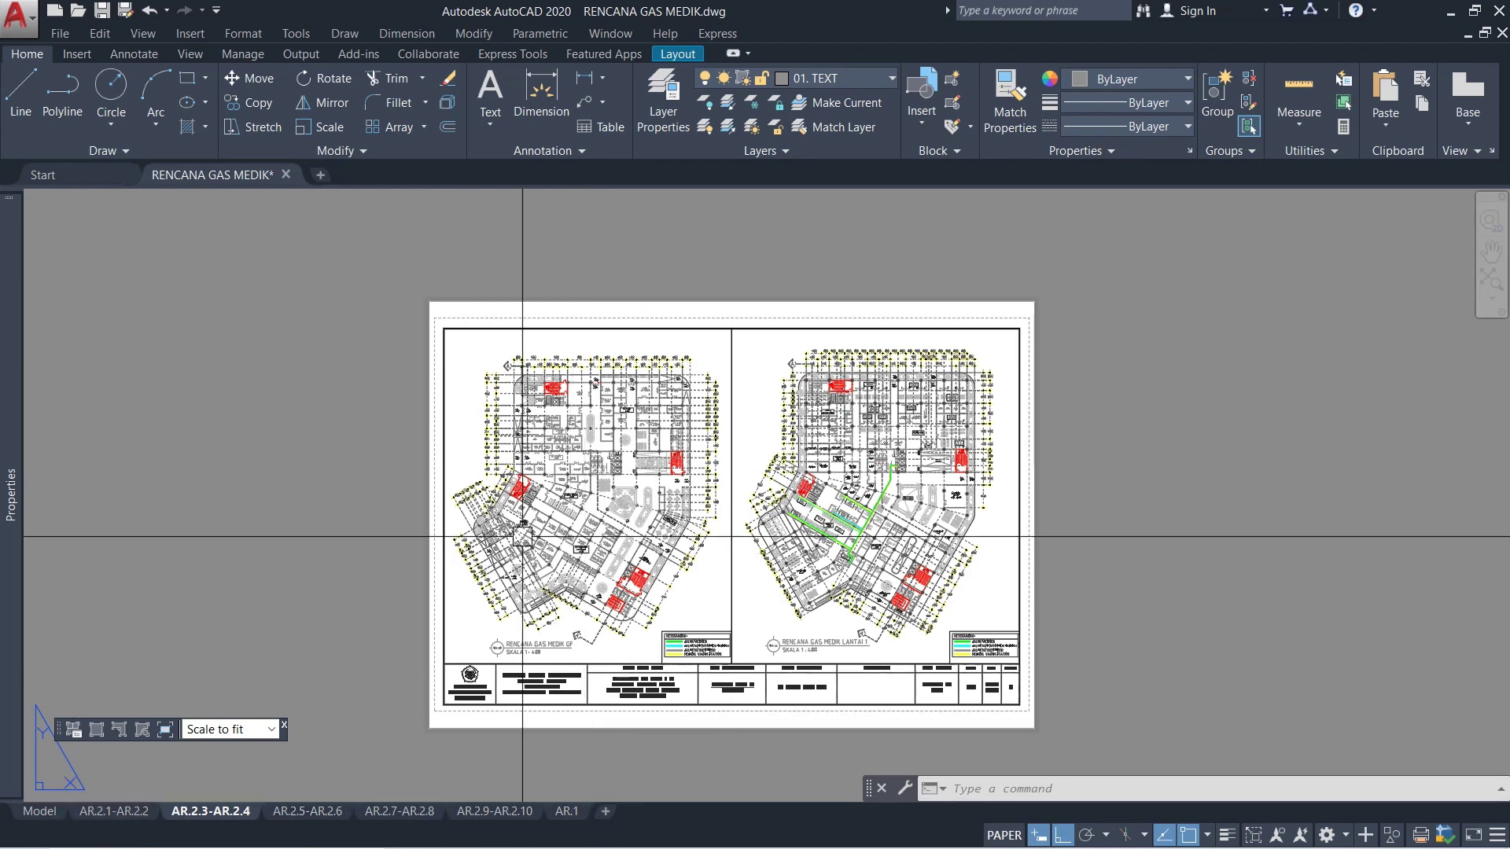
- Start a Batch Plot of the RENCANA GAS MEDIK drawing and remove the Model sheet from the sheet list
{"action": "left_click", "coordinate": [11, 10]}
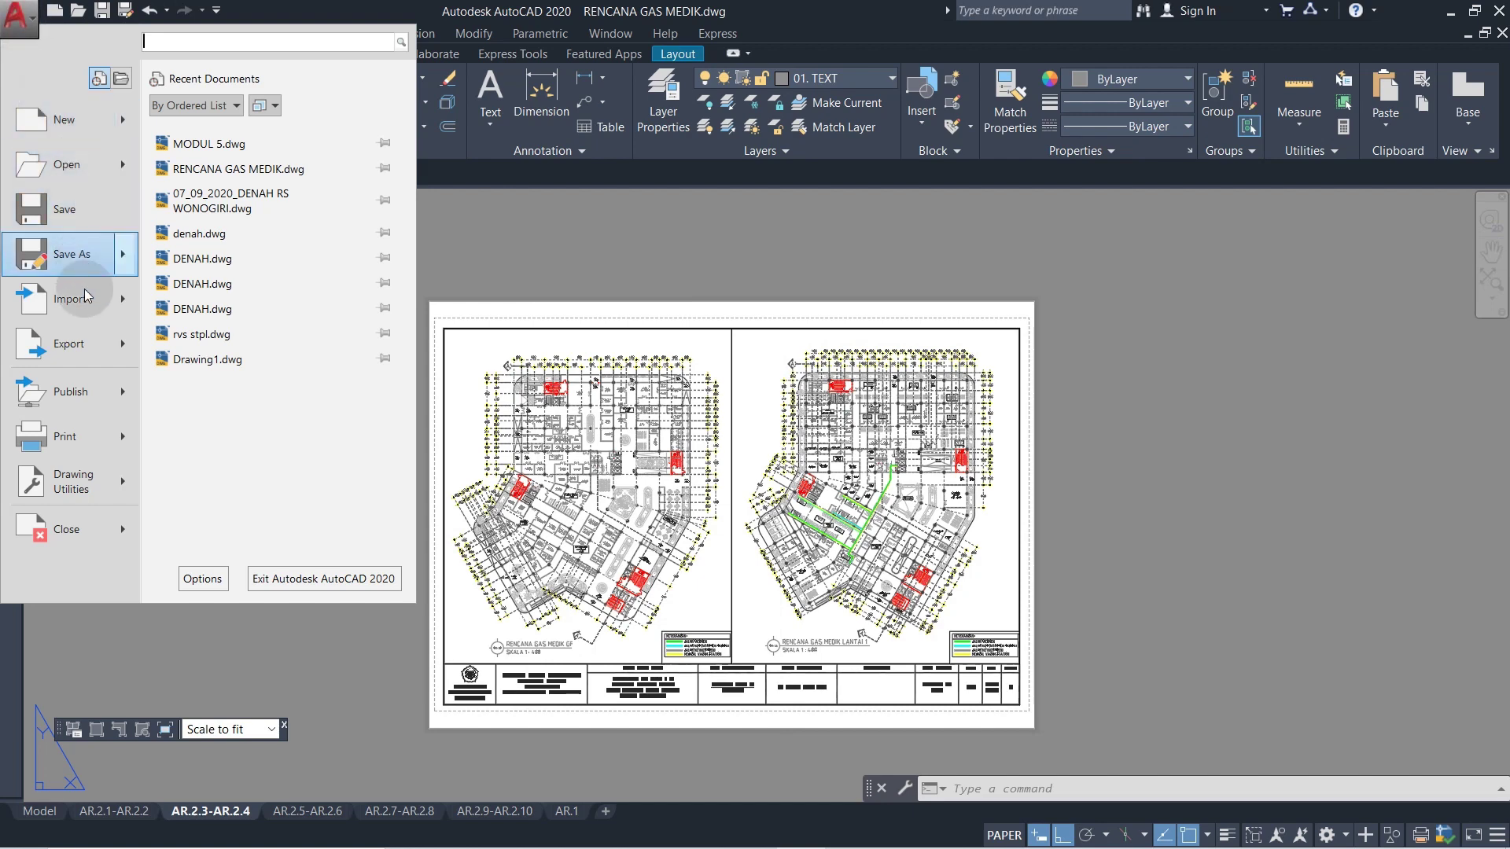
{"action": "mouse_move", "coordinate": [96, 404]}
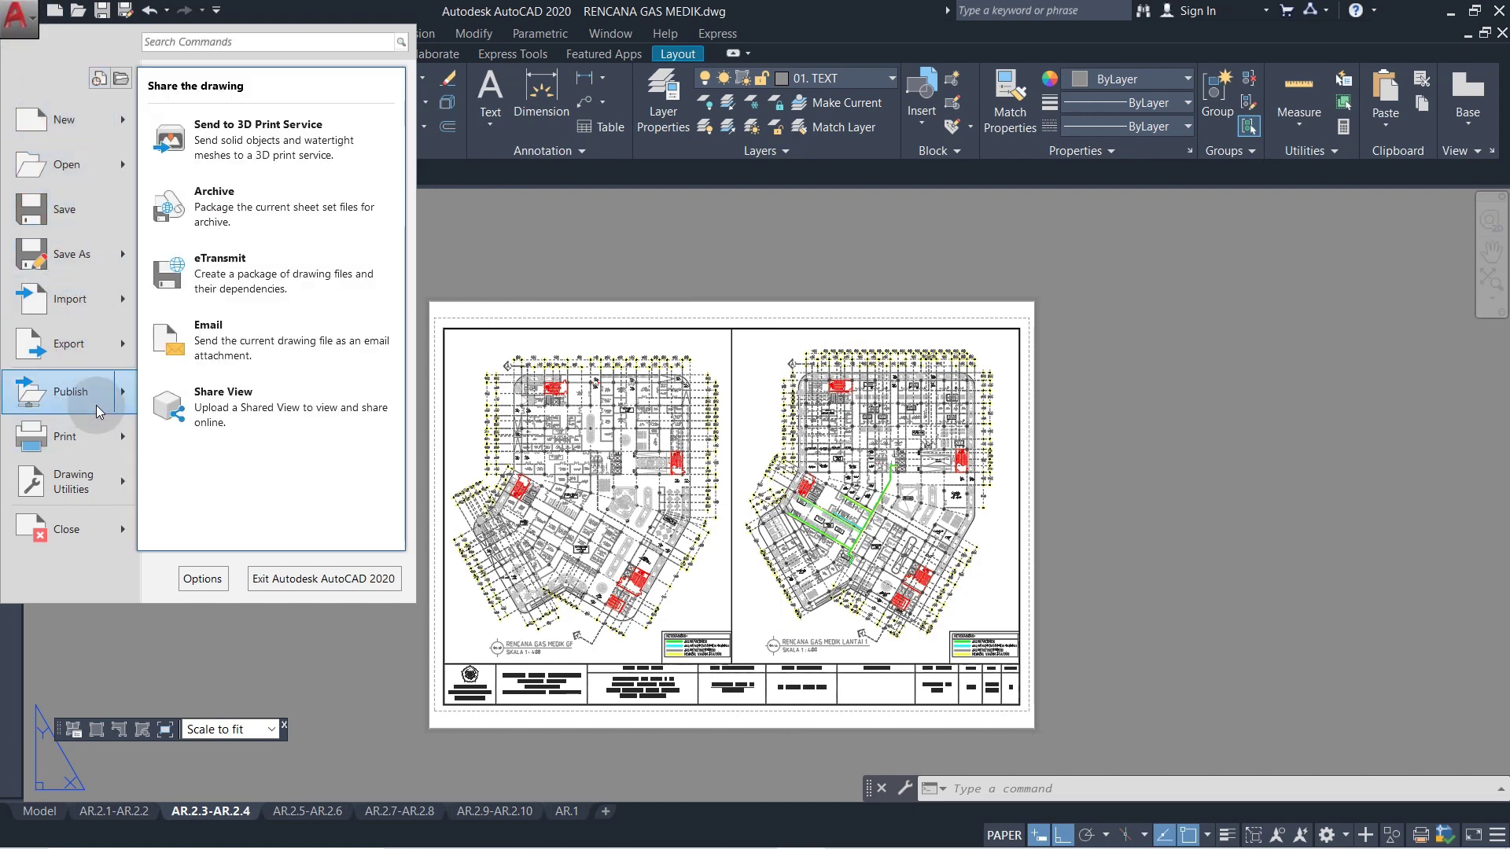
{"action": "mouse_move", "coordinate": [102, 446]}
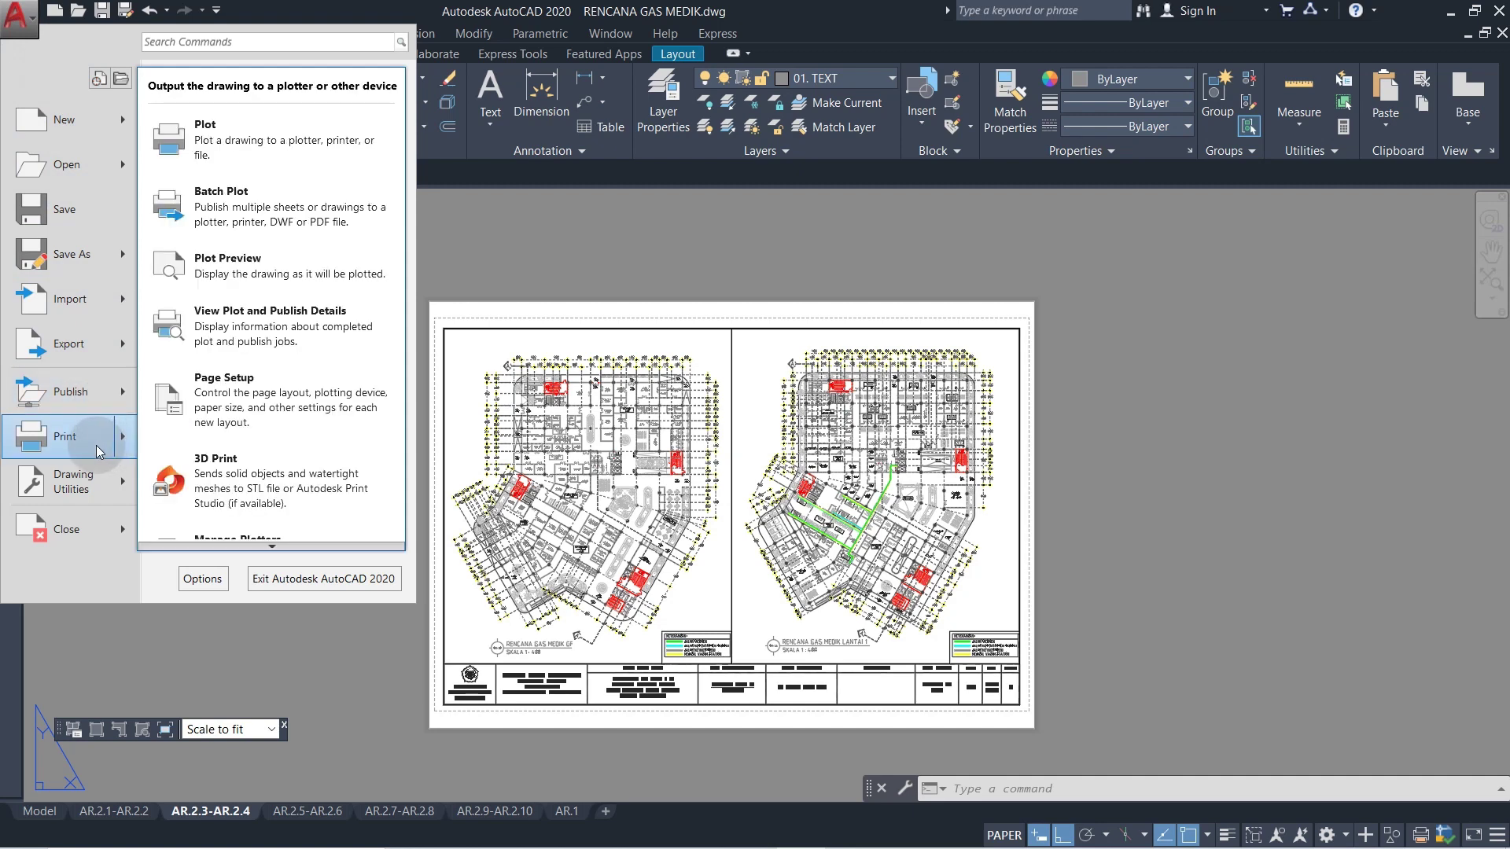
{"action": "left_click", "coordinate": [306, 193]}
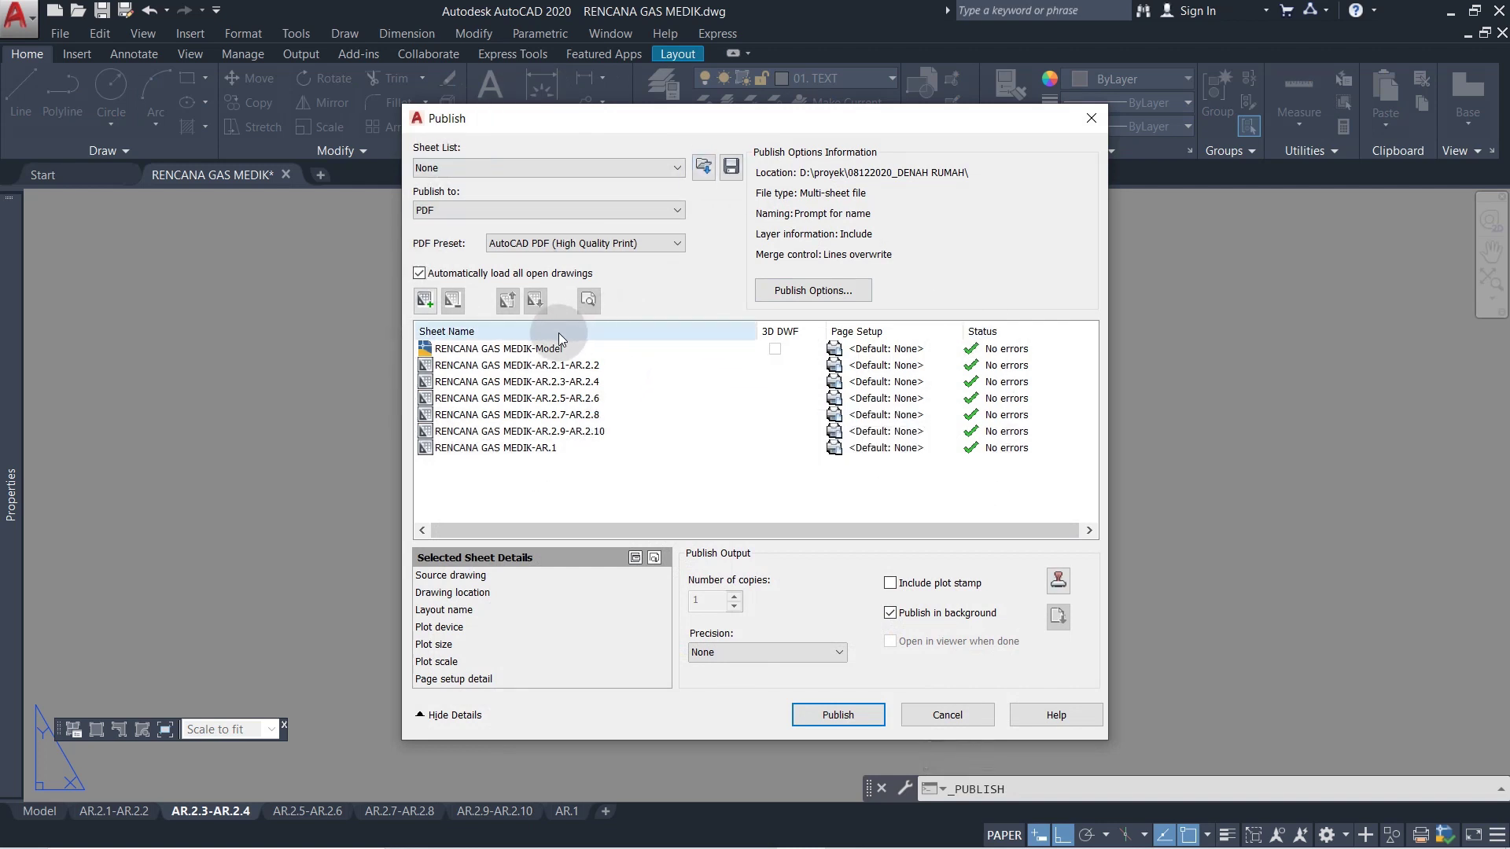
{"action": "left_click", "coordinate": [489, 352]}
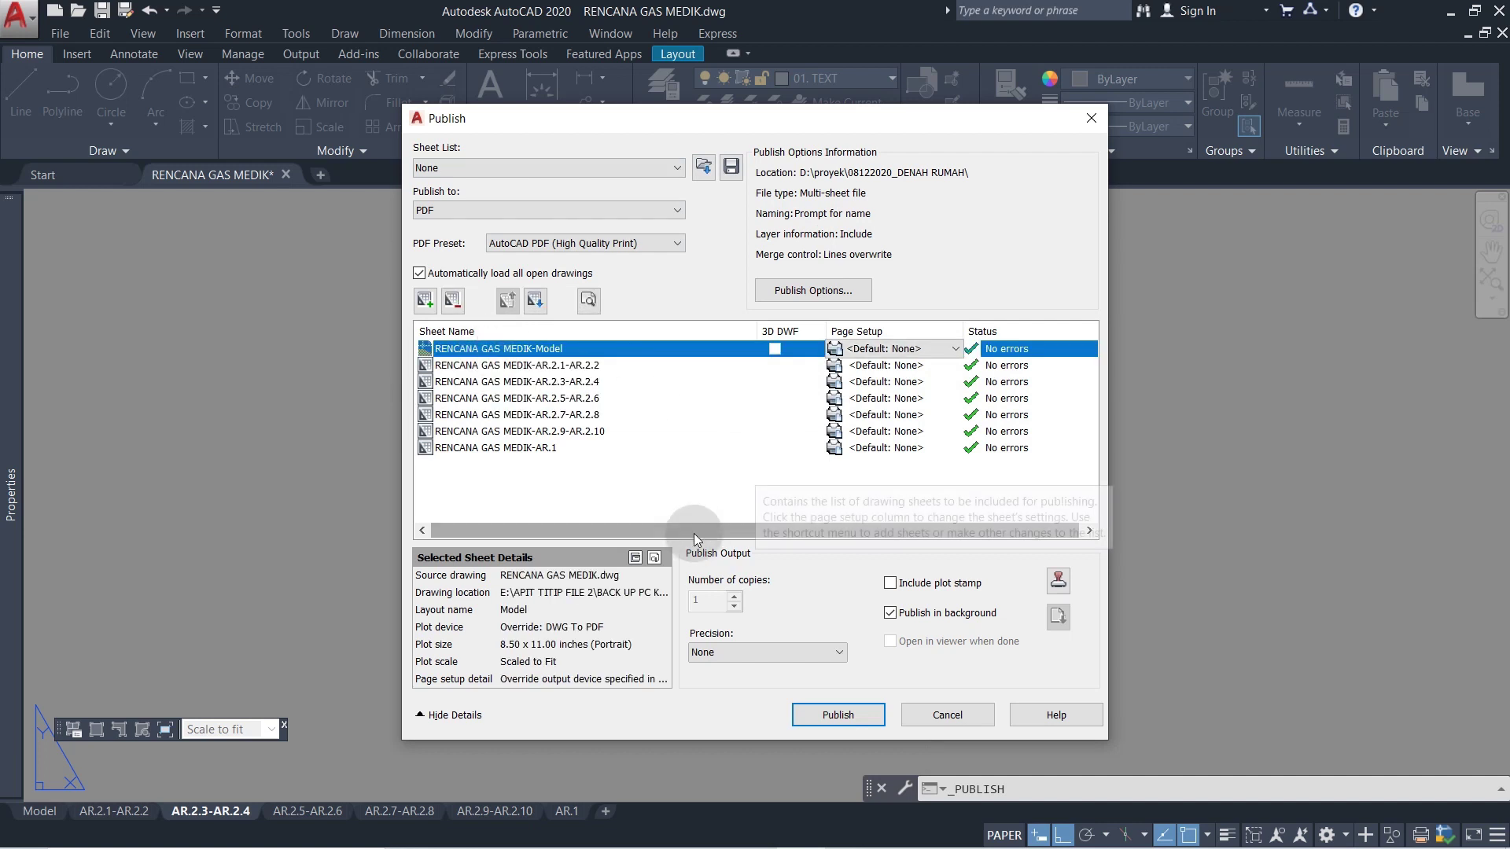
{"action": "left_click", "coordinate": [454, 302]}
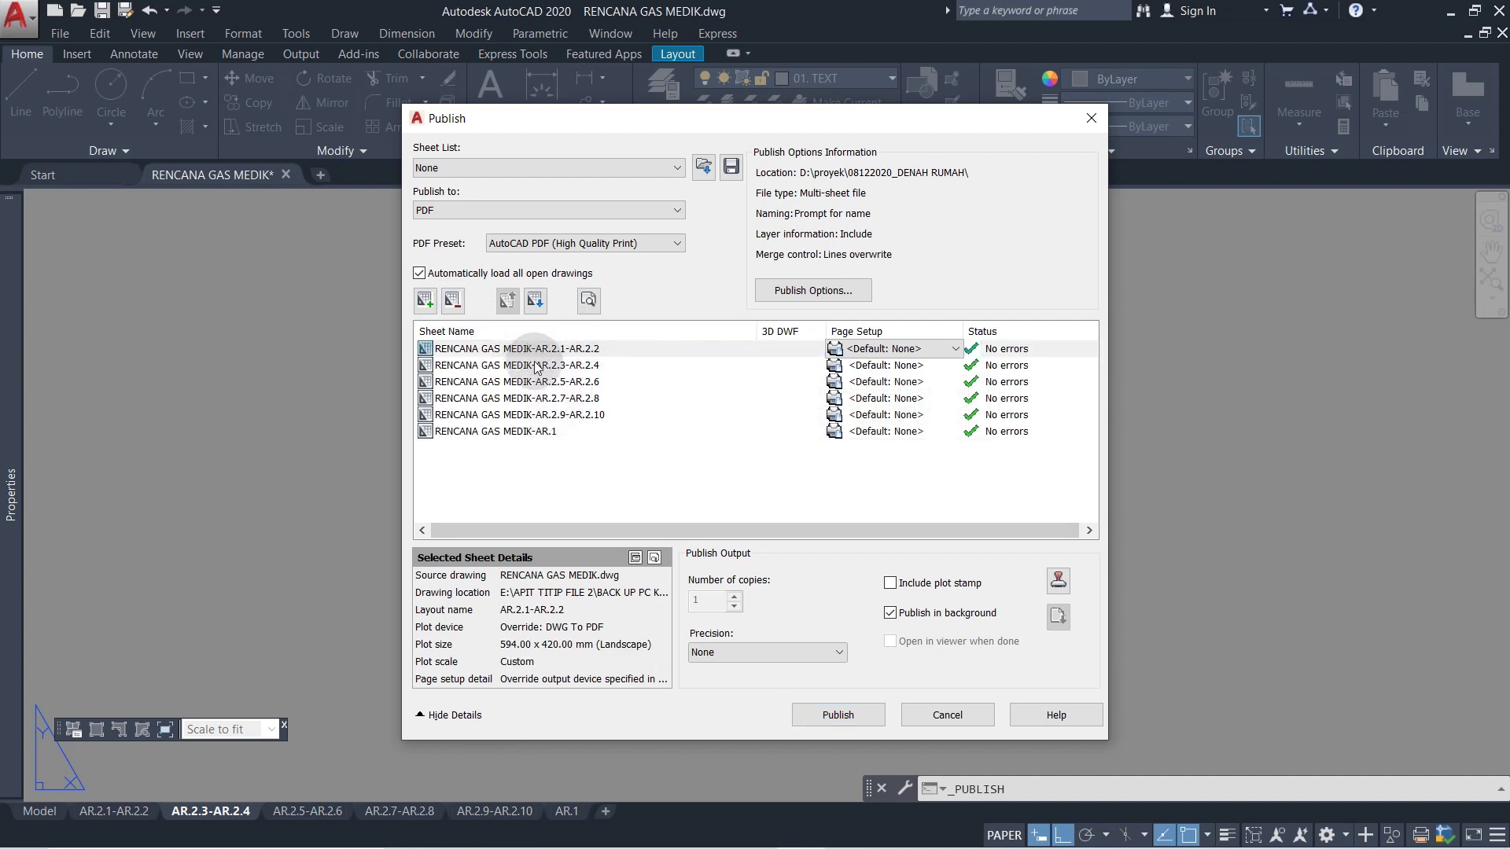
{"action": "left_click_drag", "start_coordinate": [626, 486], "coordinate": [492, 456]}
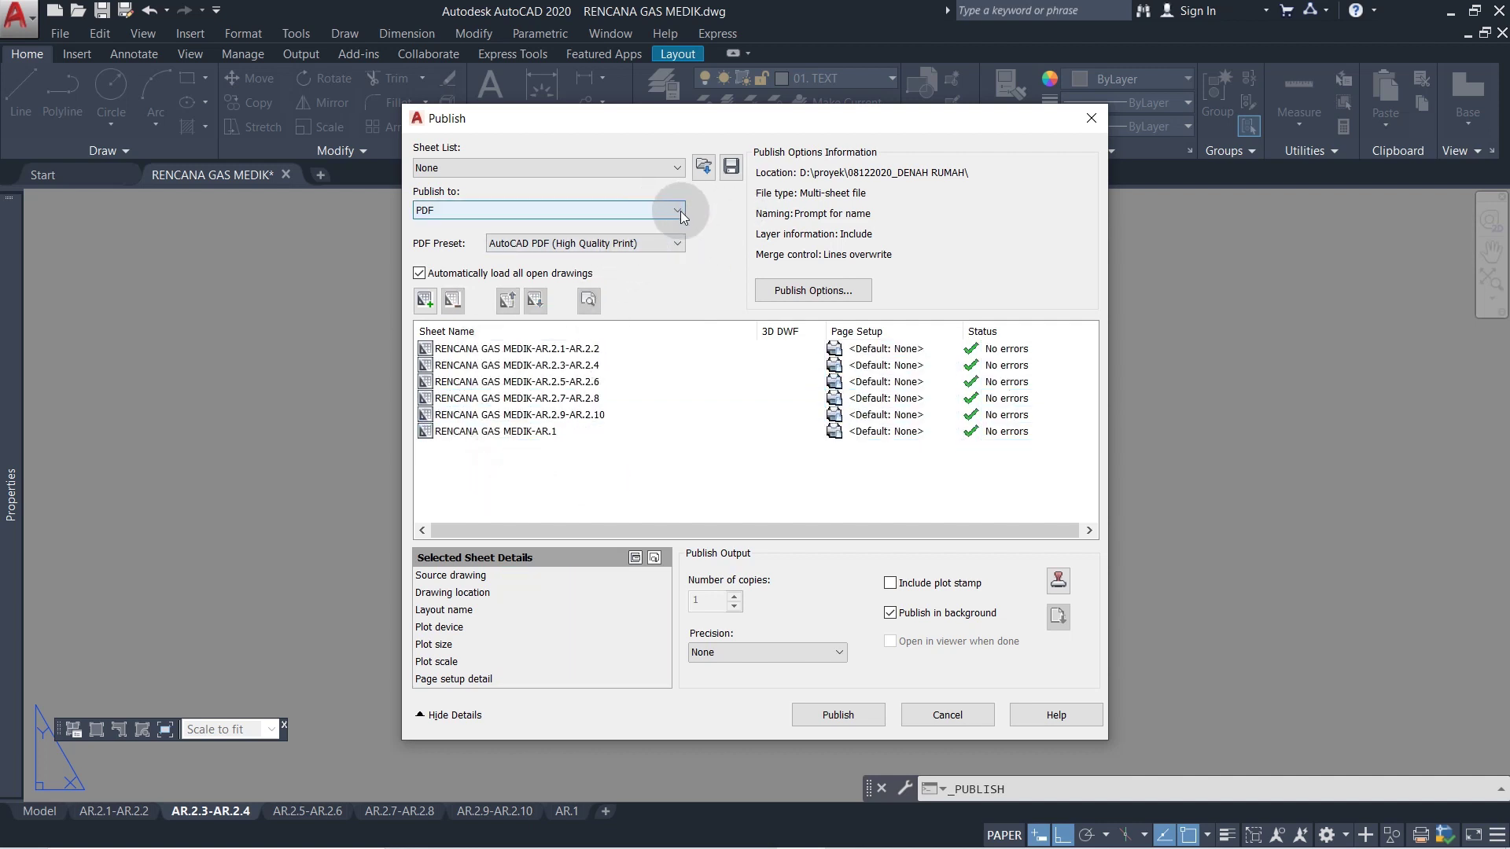
- Set the sheets to publish to PDF with the AutoCAD PDF (High Quality Print) preset
{"action": "left_click", "coordinate": [467, 212]}
{"action": "left_click", "coordinate": [464, 212]}
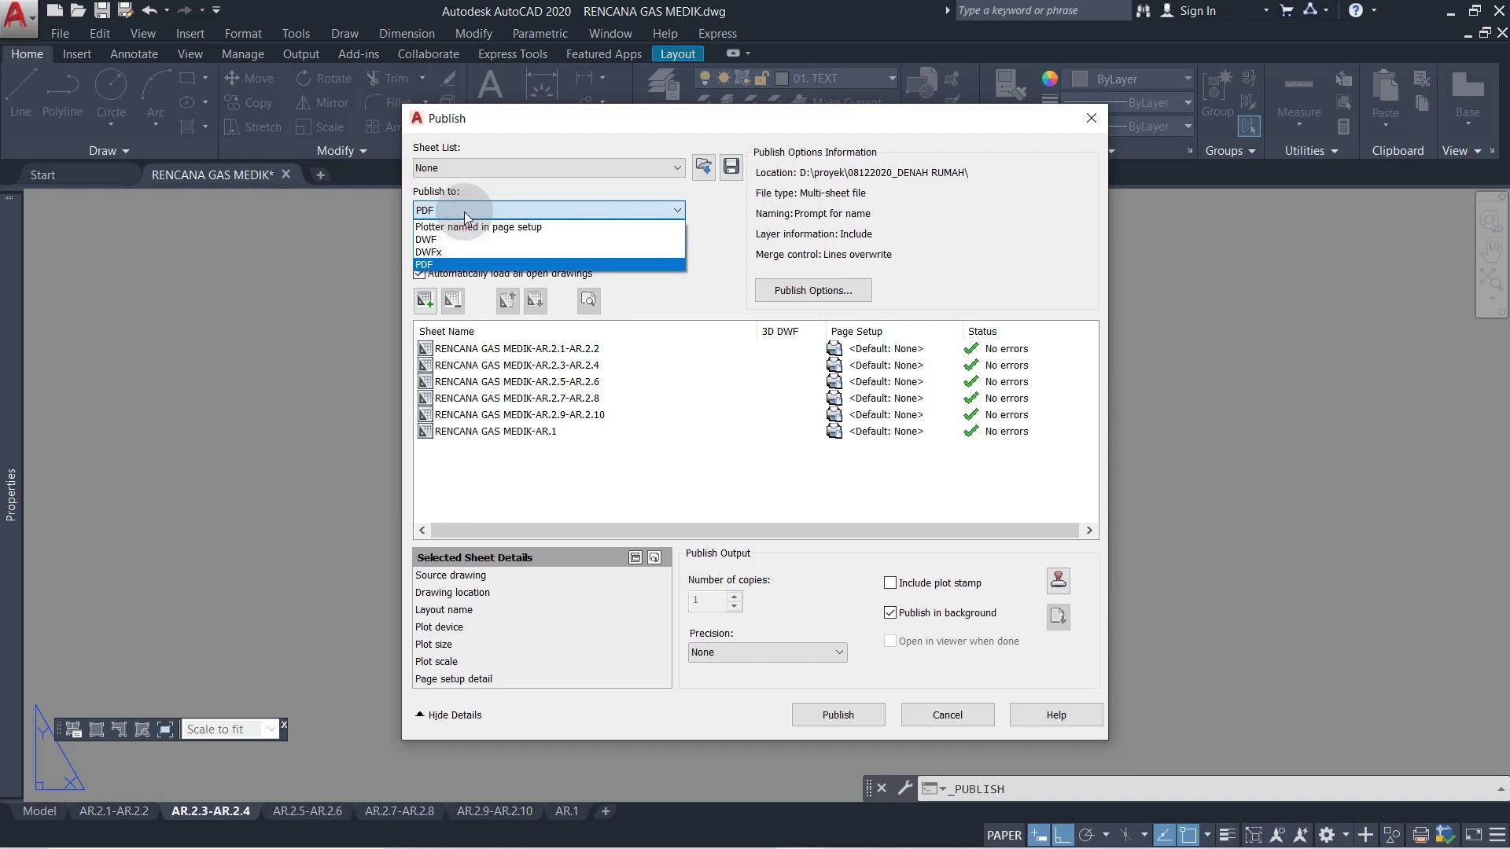
{"action": "left_click", "coordinate": [464, 212]}
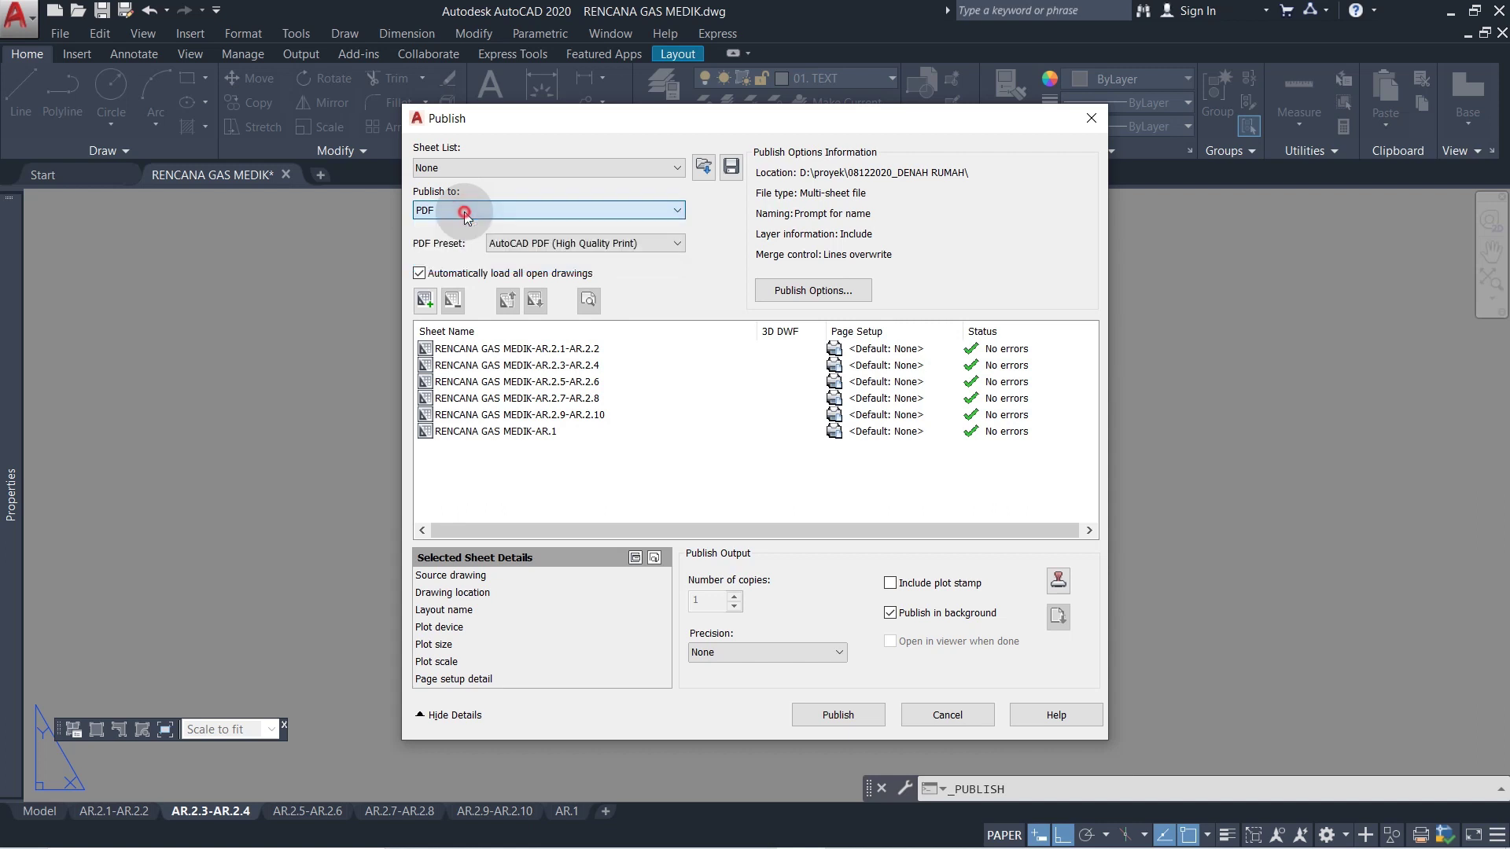
{"action": "left_click", "coordinate": [644, 243]}
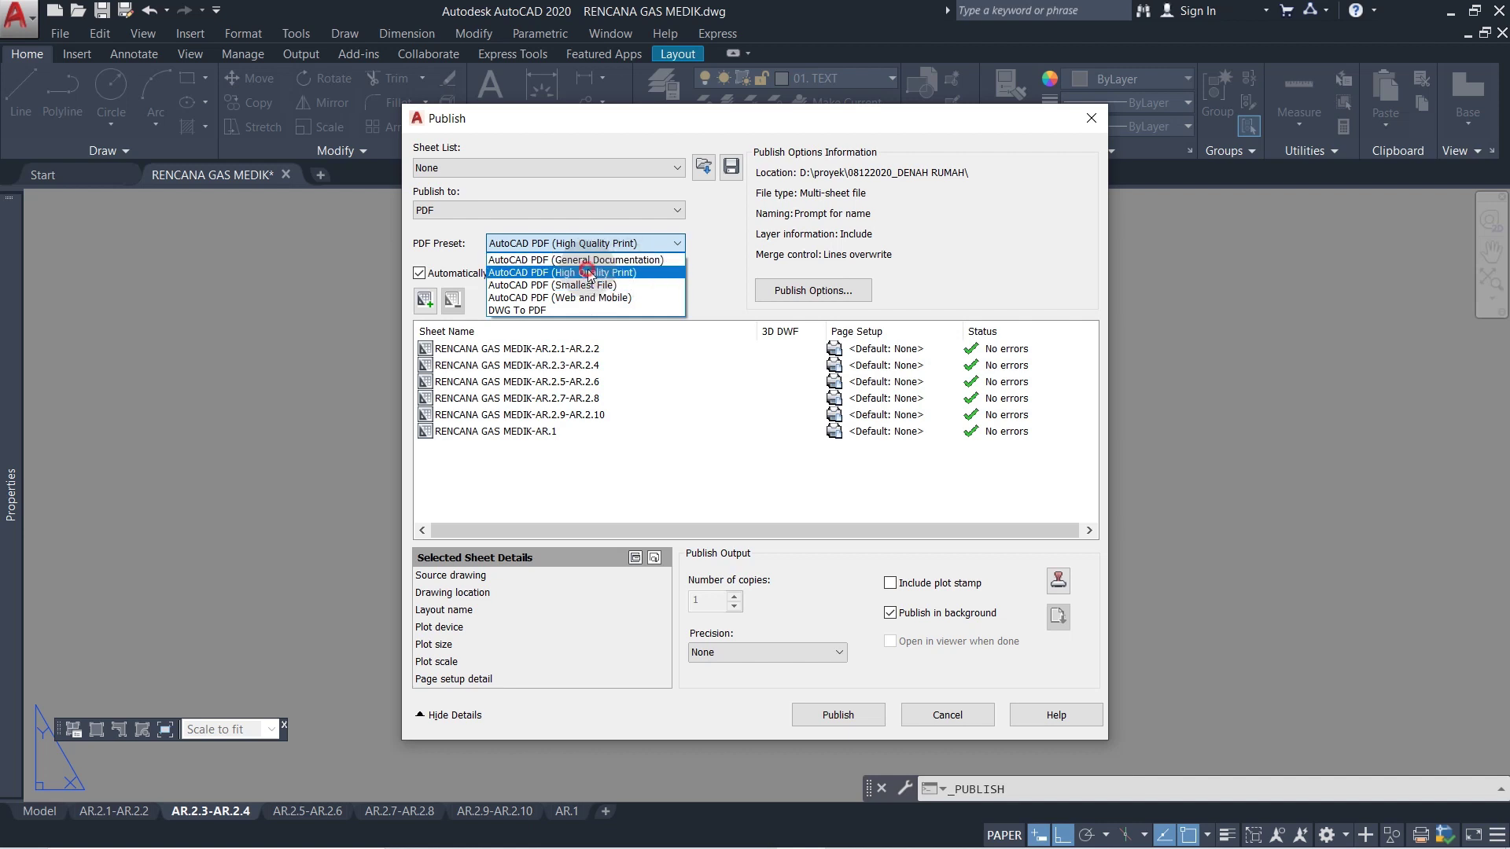
{"action": "left_click", "coordinate": [588, 273]}
{"action": "left_click", "coordinate": [731, 168]}
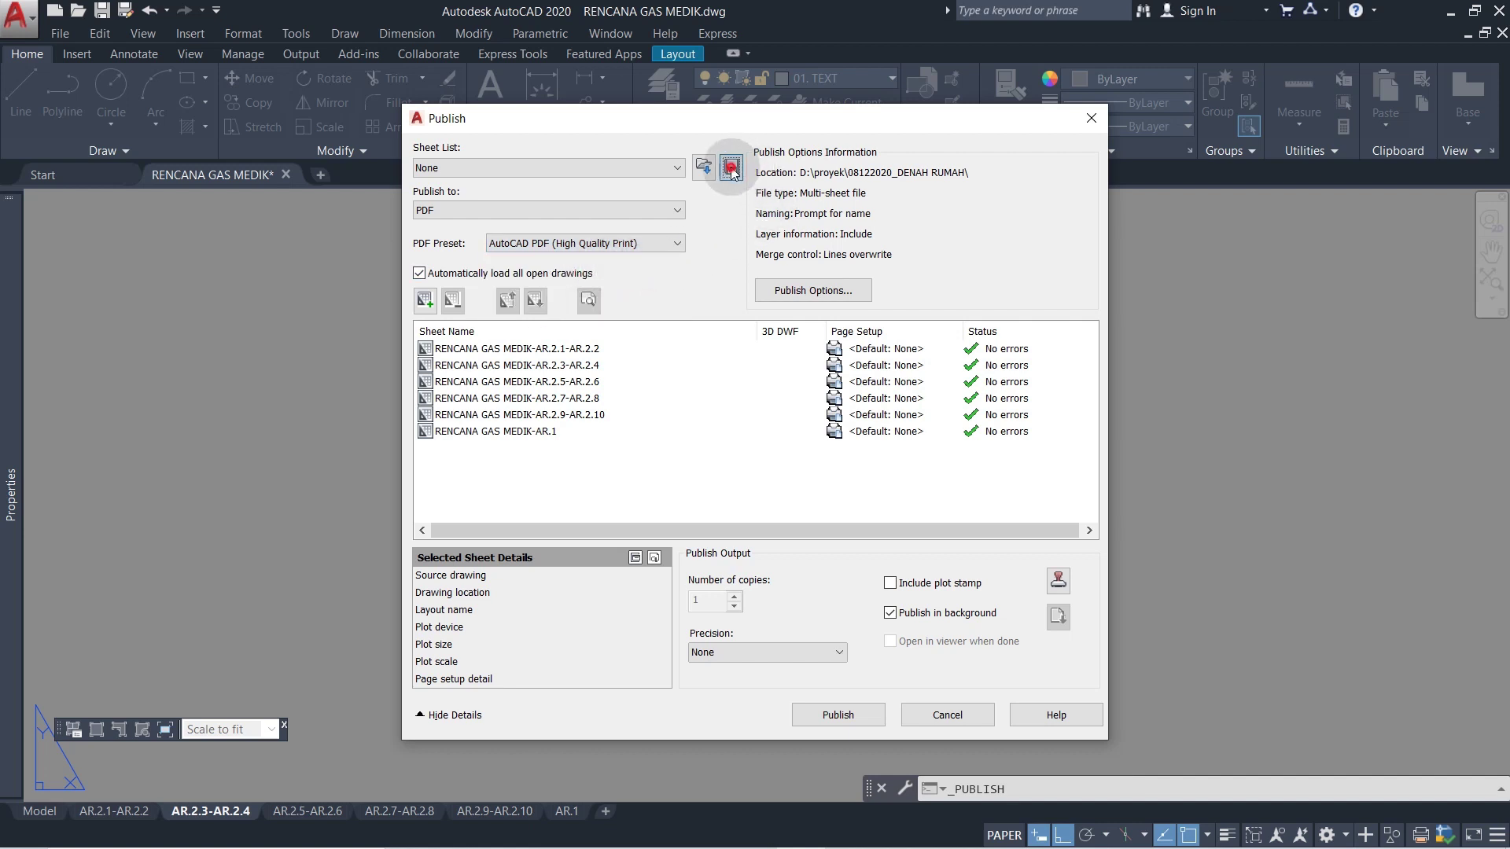
{"action": "left_click", "coordinate": [905, 332]}
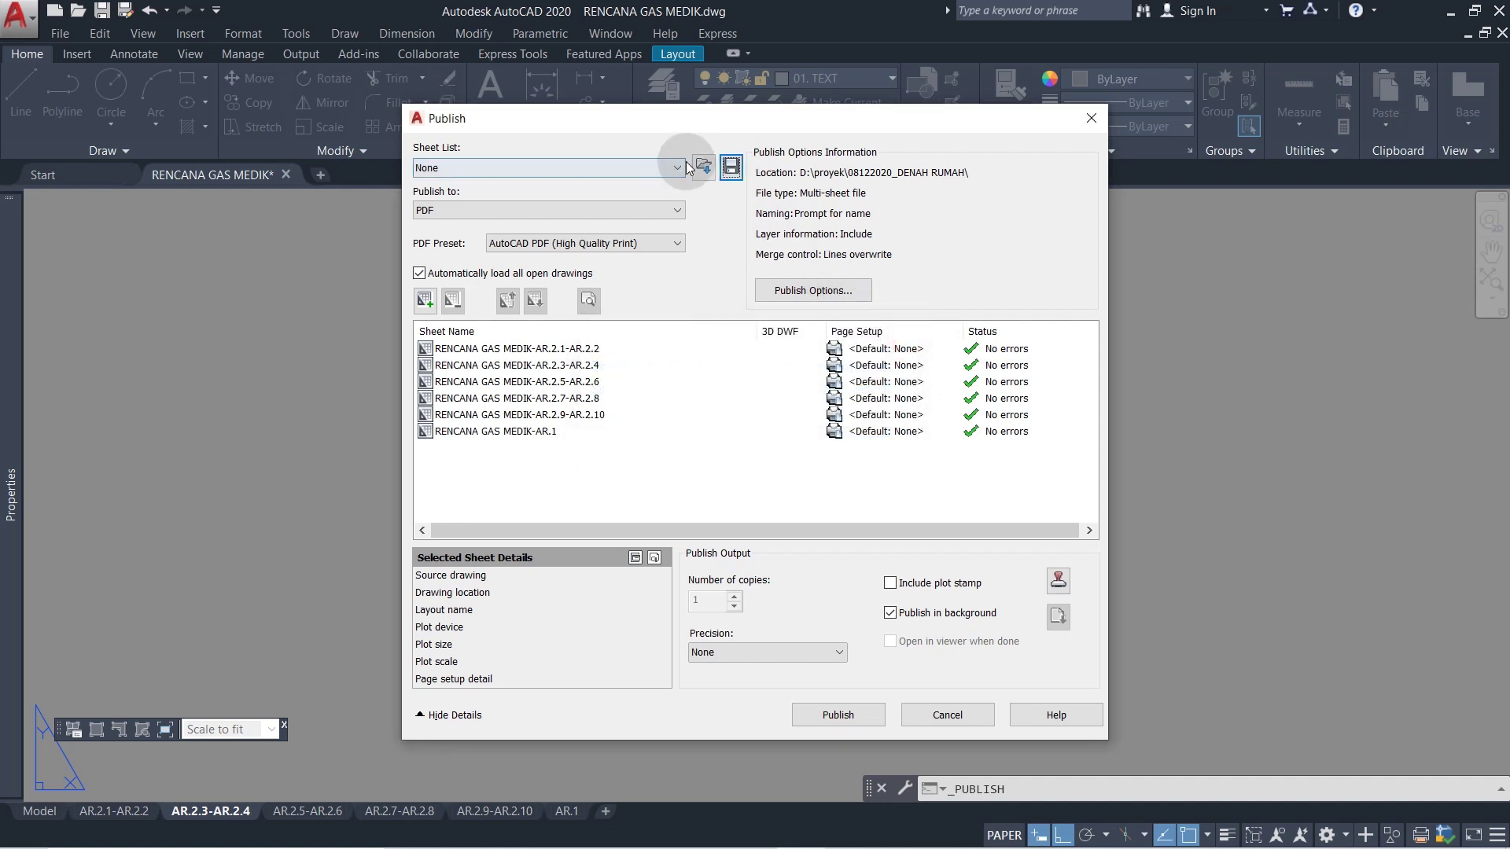
{"action": "left_click", "coordinate": [703, 167]}
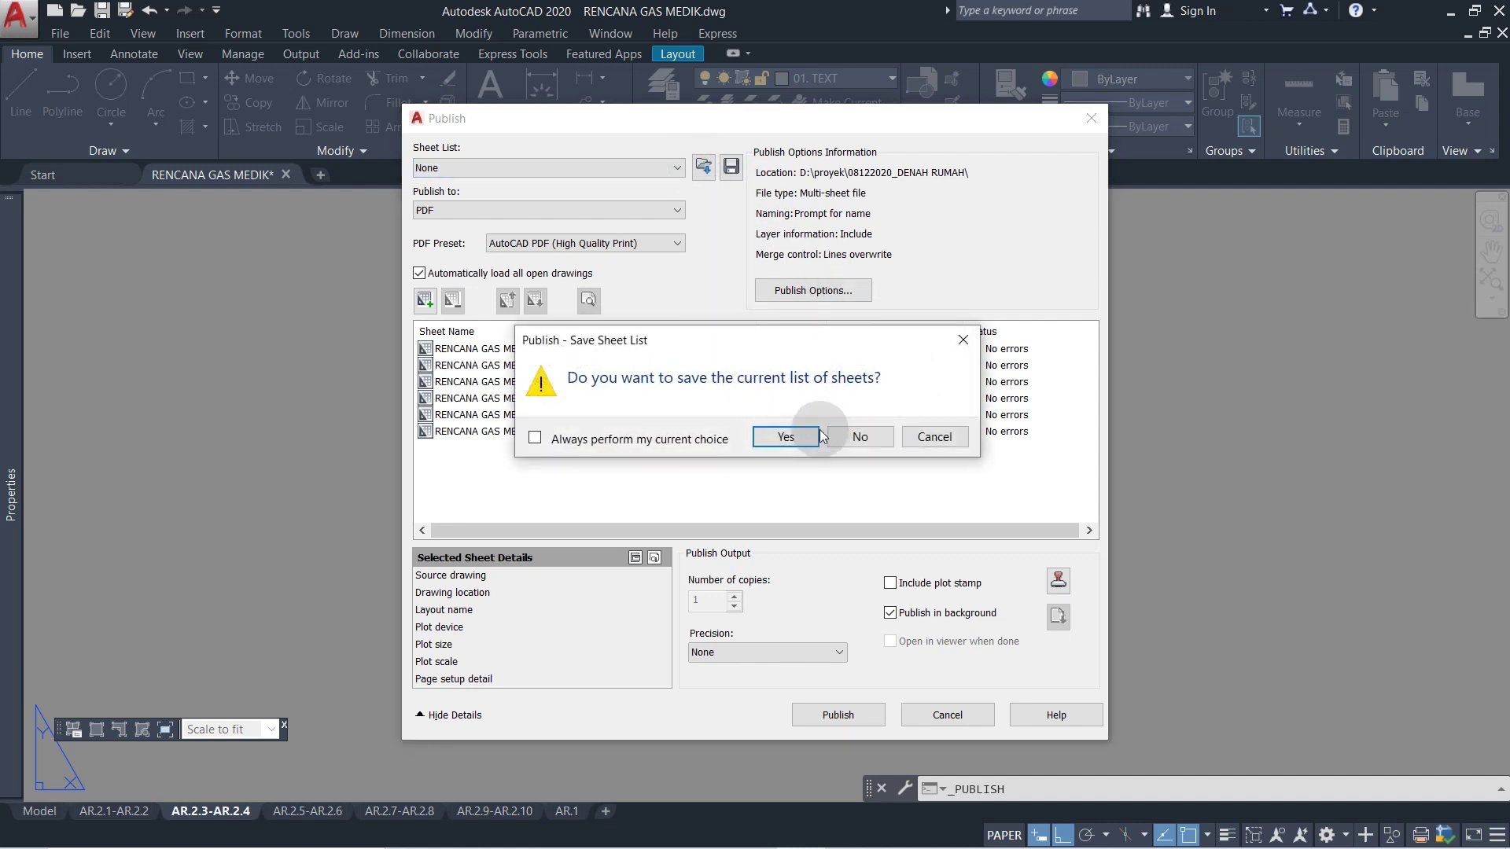
{"action": "left_click", "coordinate": [810, 434]}
{"action": "left_click", "coordinate": [879, 439]}
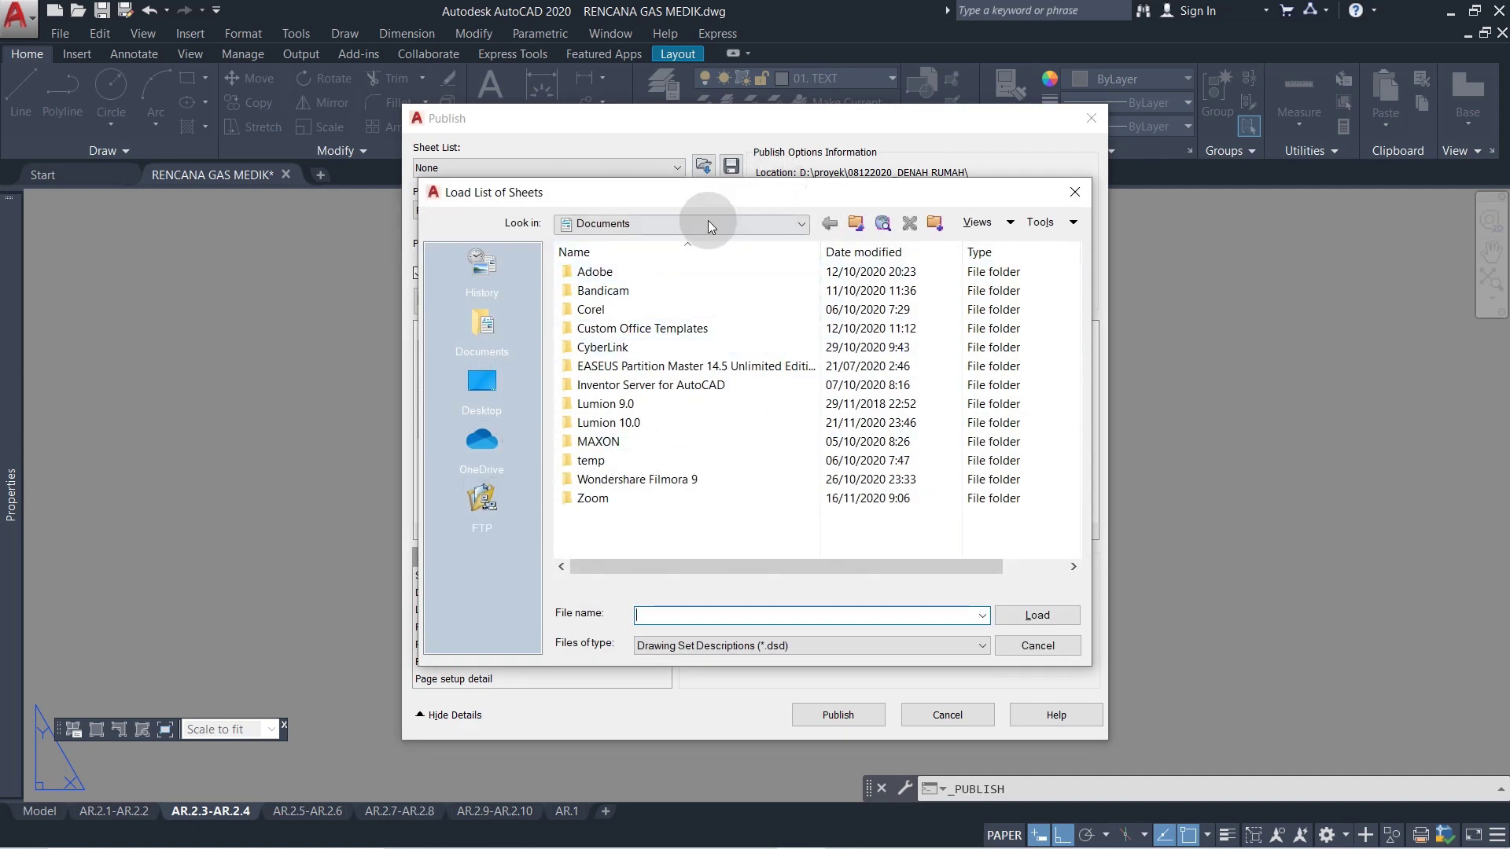
{"action": "left_click", "coordinate": [708, 222]}
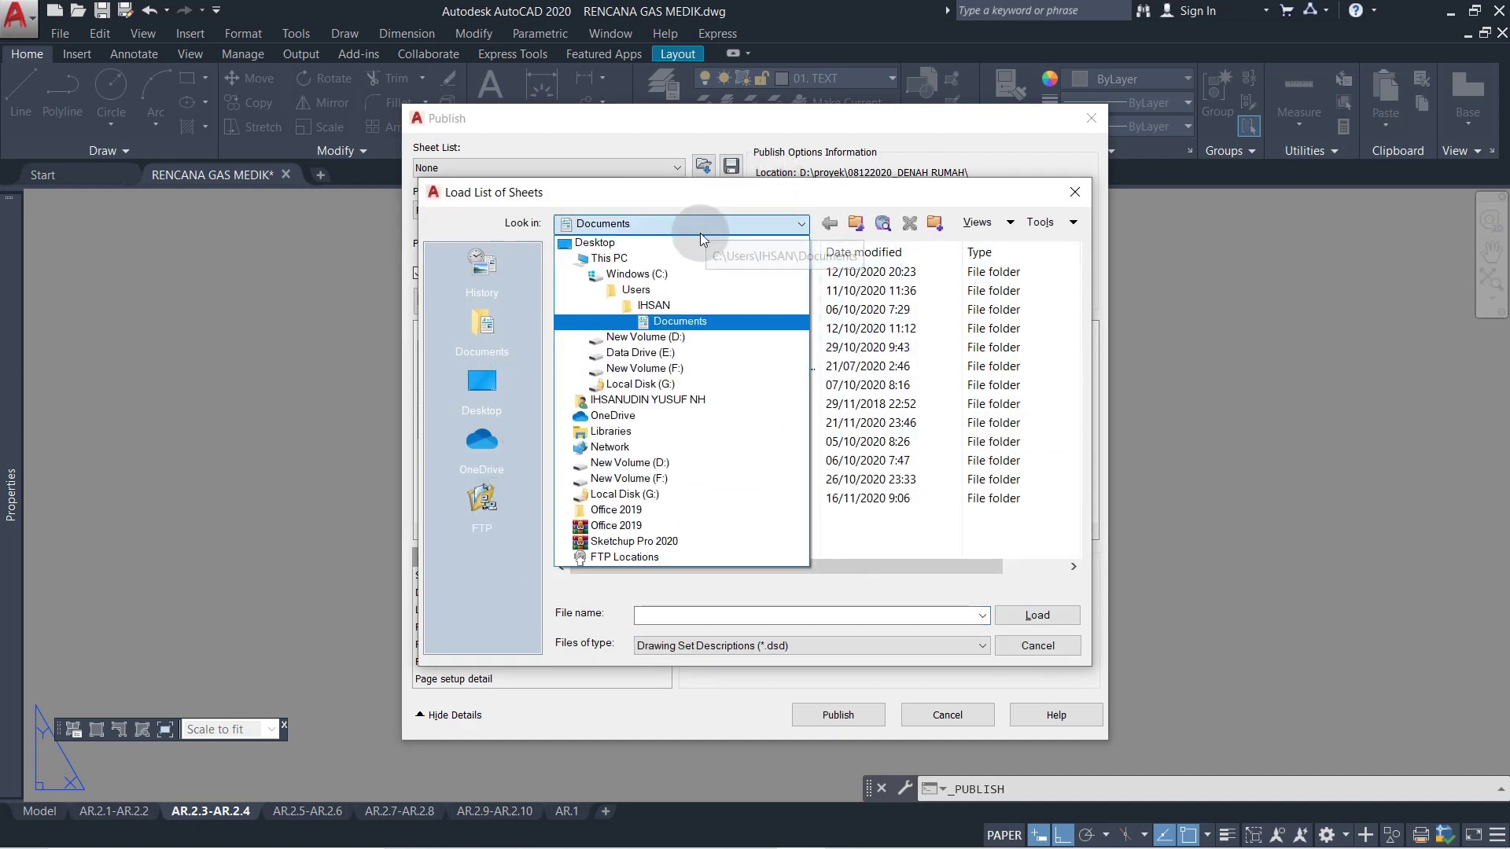
{"action": "left_click", "coordinate": [679, 320]}
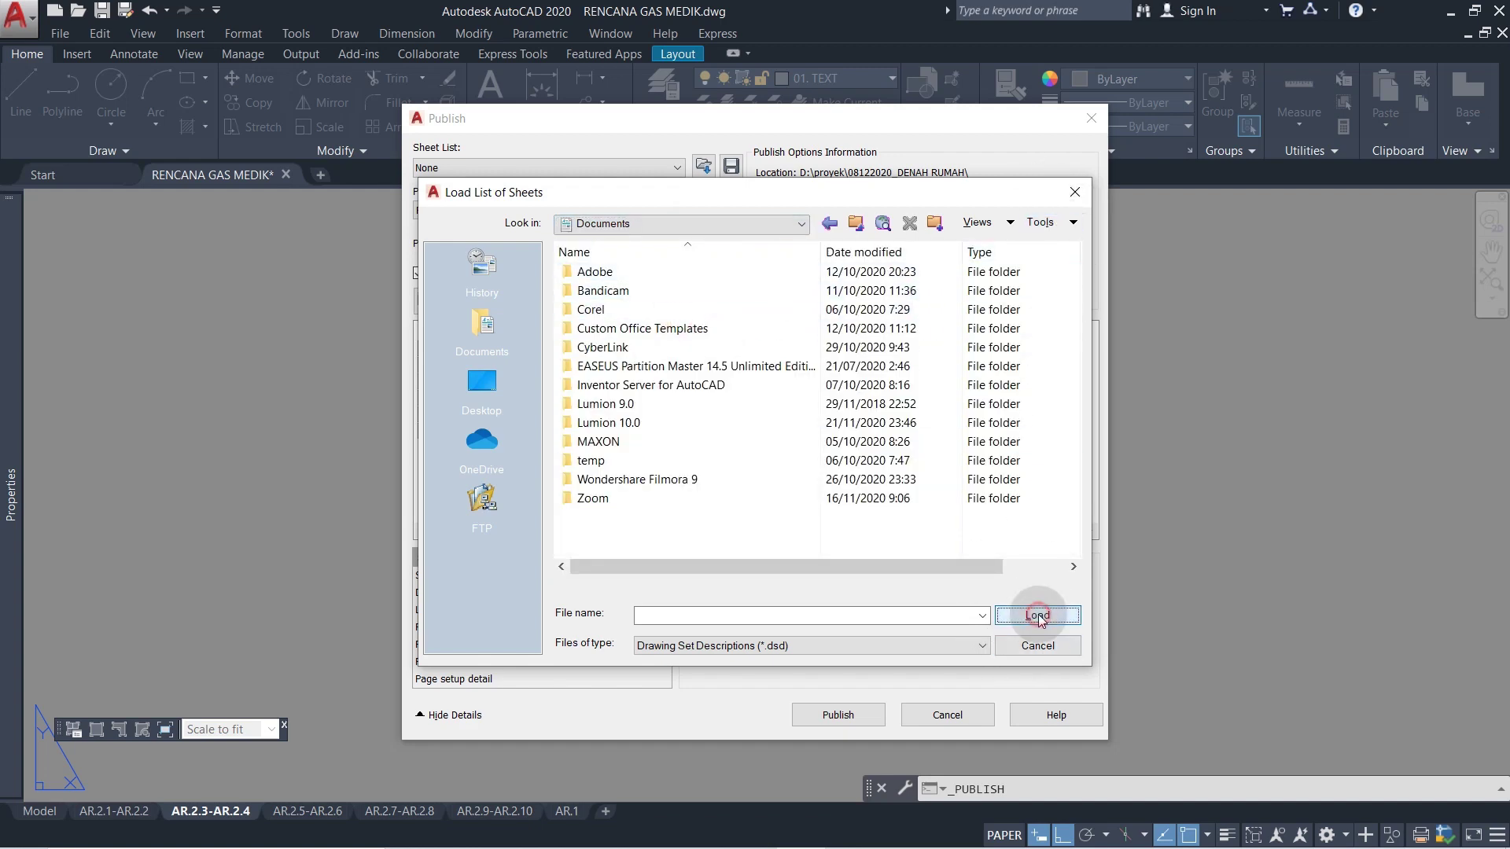
{"action": "left_click", "coordinate": [1030, 647]}
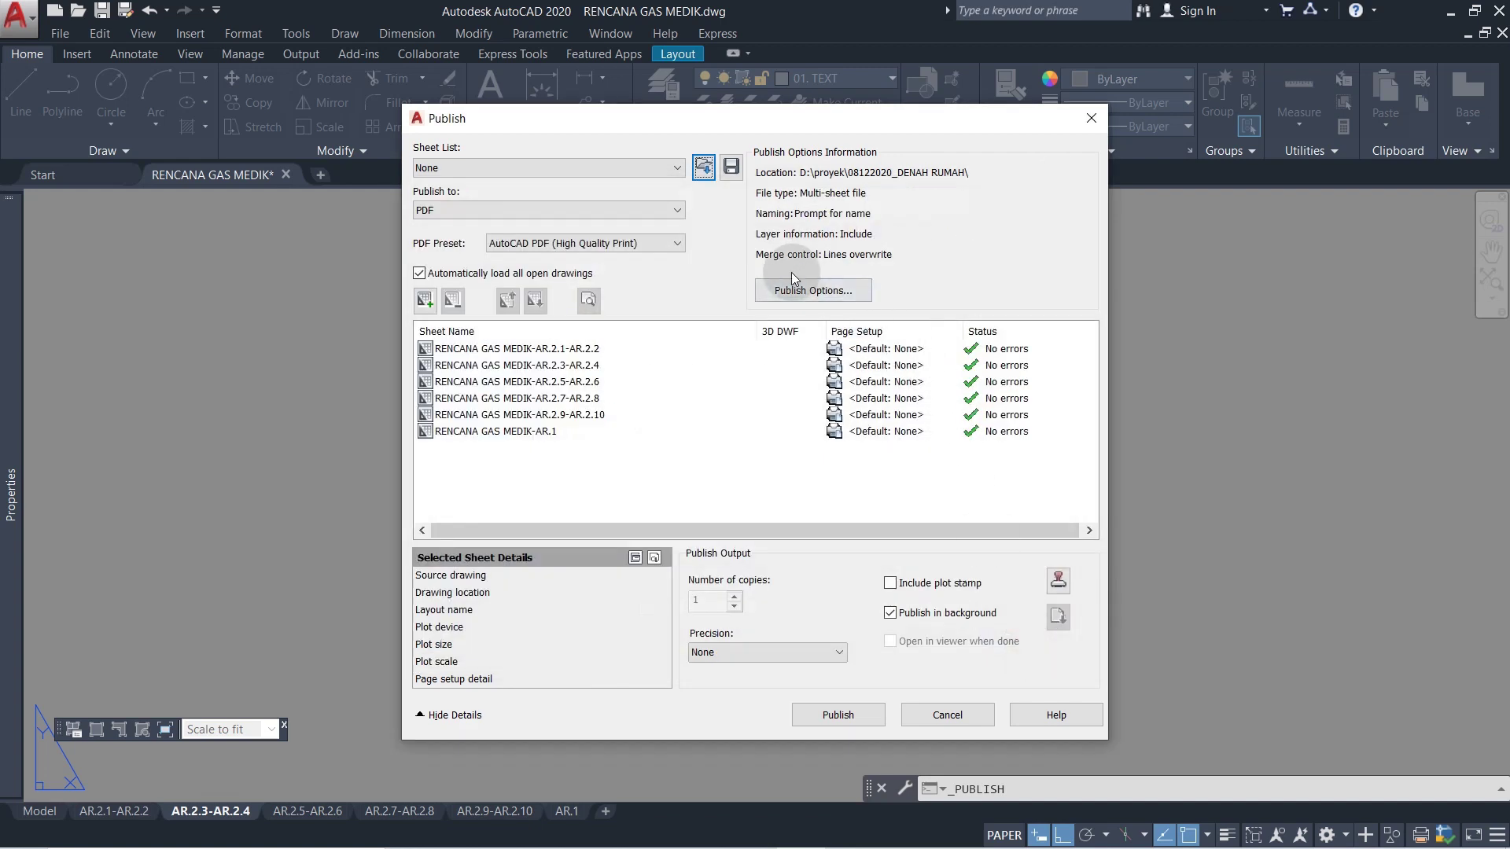
- Examine the PDF publish options for output location, vector and raster quality and merge control, and leave them without saving
{"action": "left_click", "coordinate": [810, 291]}
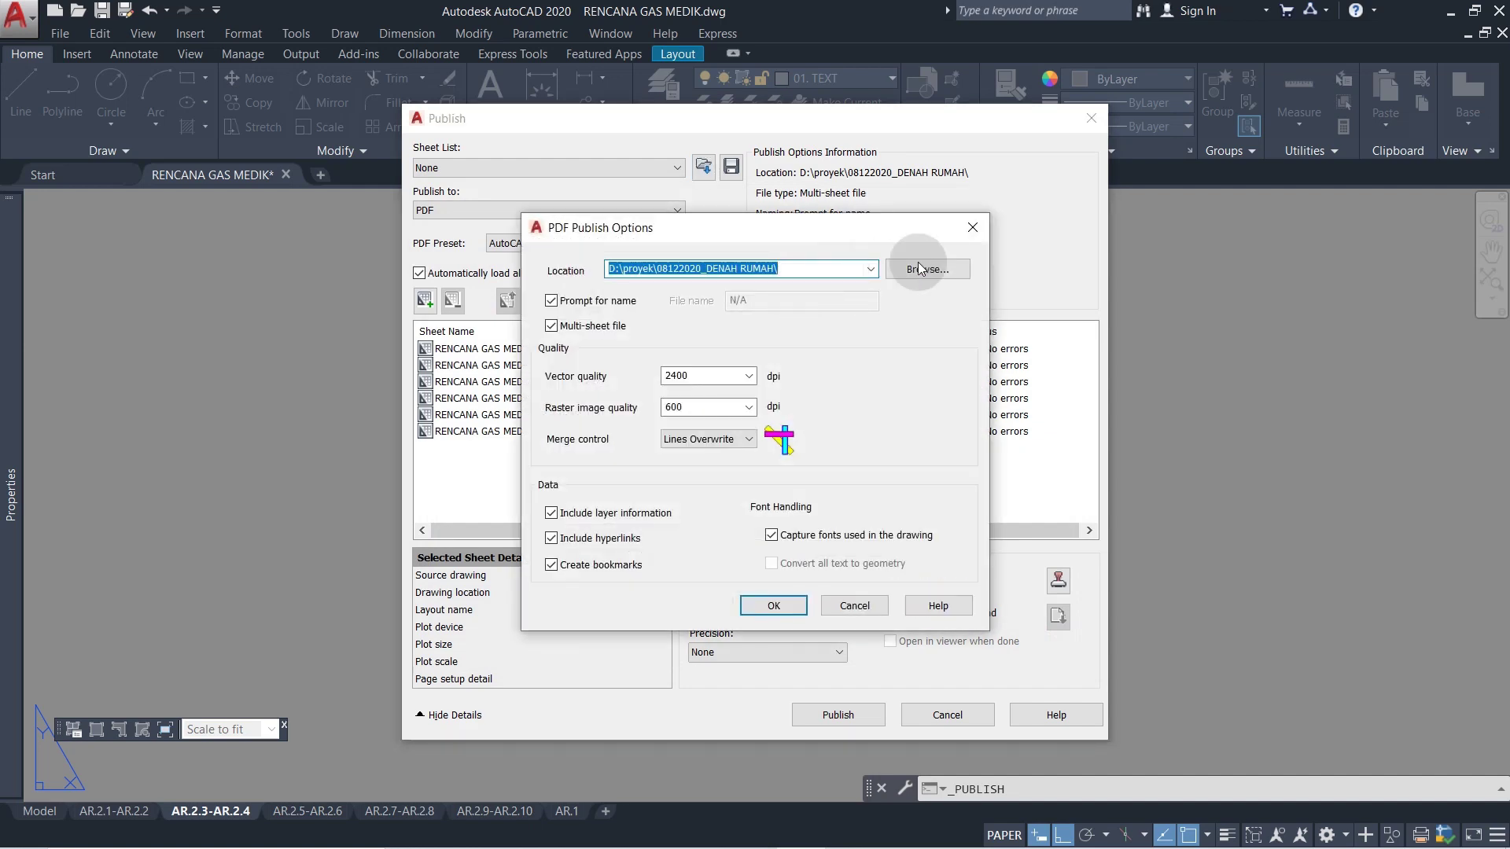
{"action": "left_click", "coordinate": [973, 228]}
{"action": "left_click", "coordinate": [853, 298]}
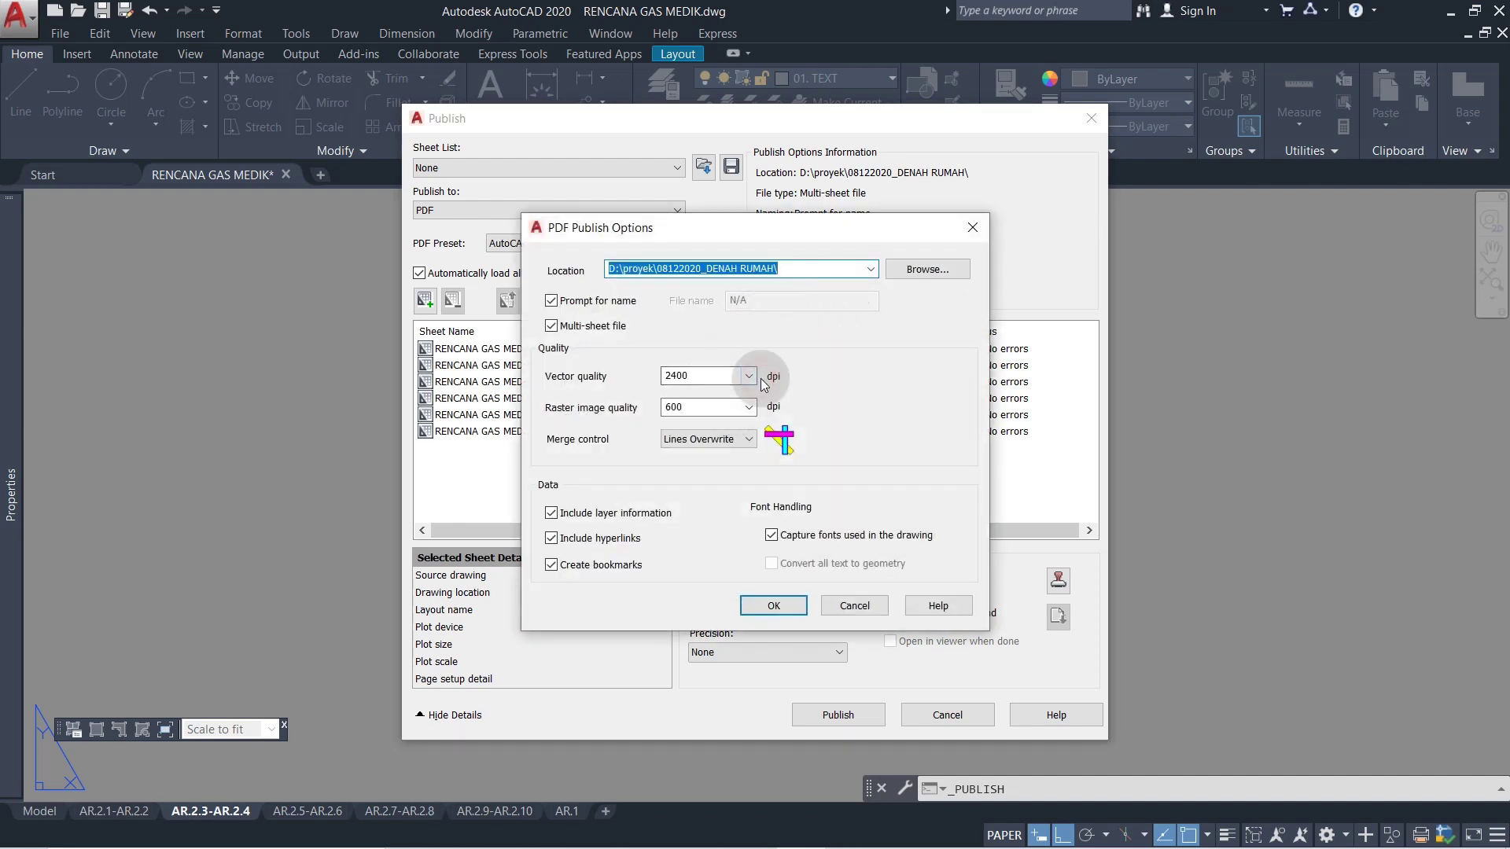
{"action": "left_click", "coordinate": [759, 380]}
{"action": "left_click", "coordinate": [759, 378]}
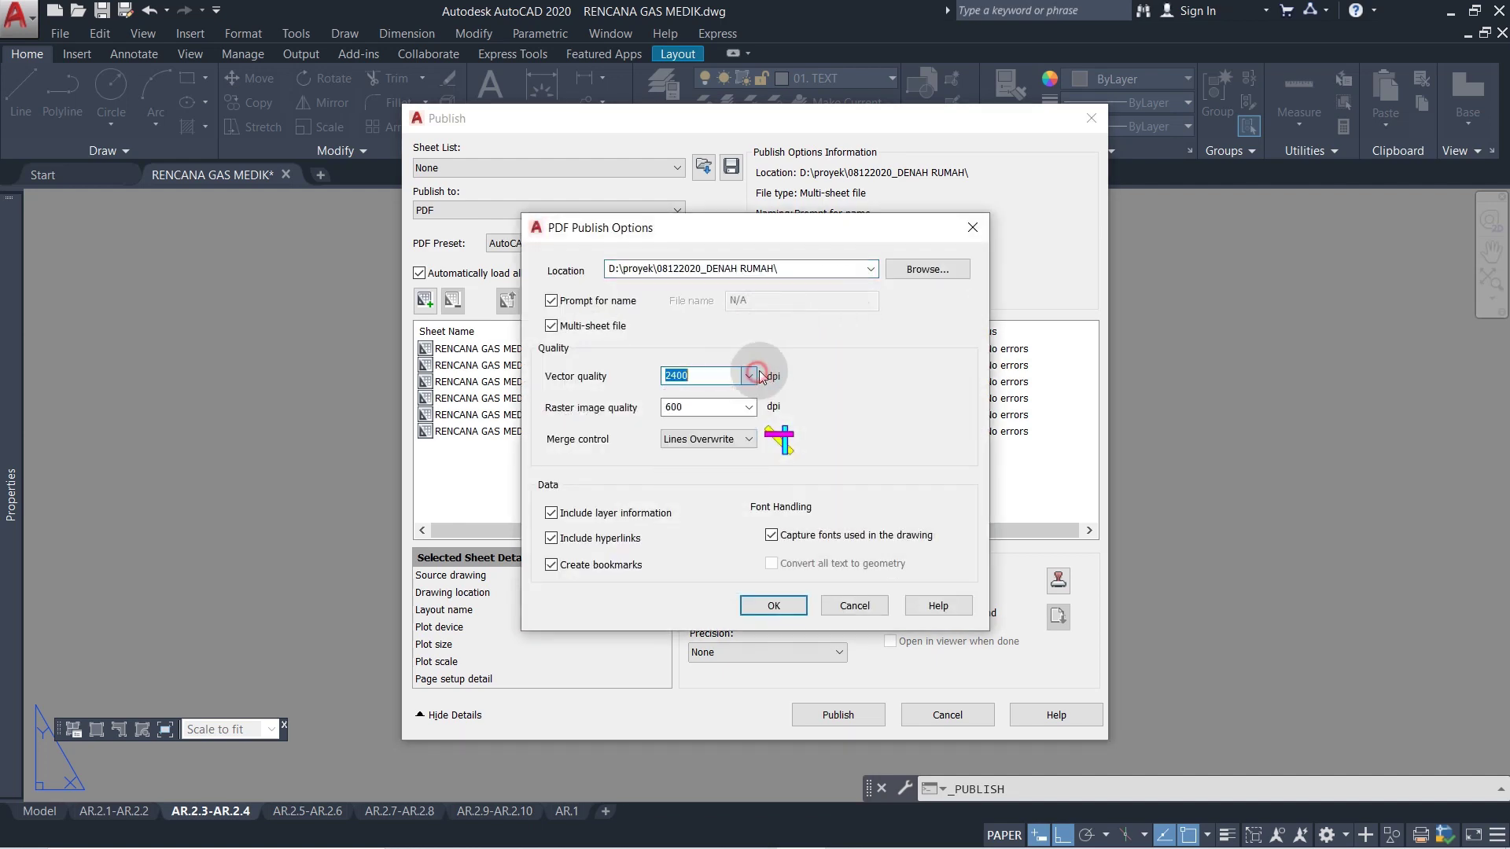
{"action": "left_click", "coordinate": [785, 605]}
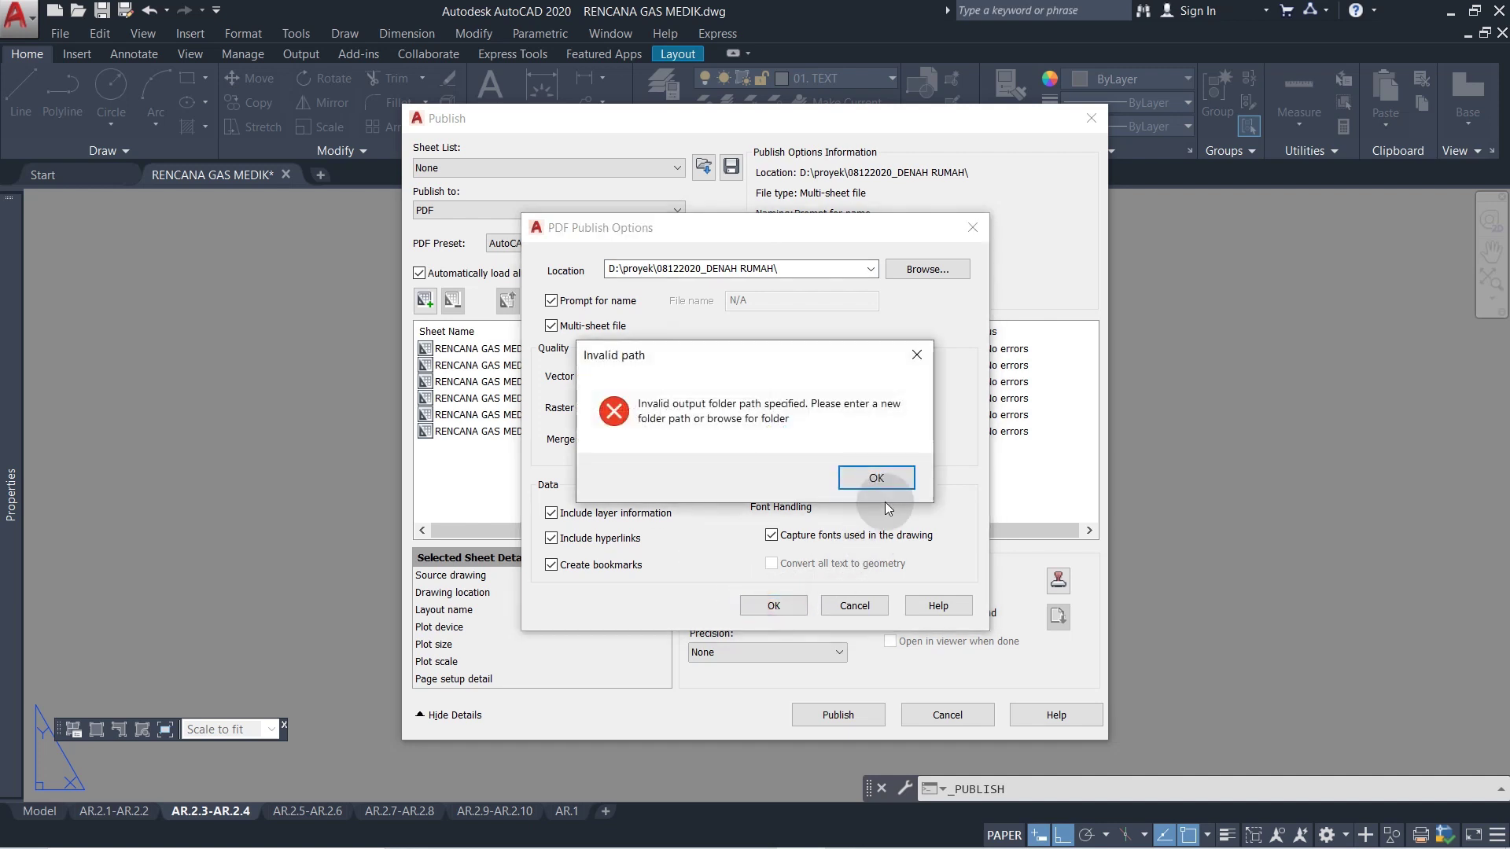
{"action": "left_click", "coordinate": [911, 350]}
{"action": "left_click", "coordinate": [855, 604]}
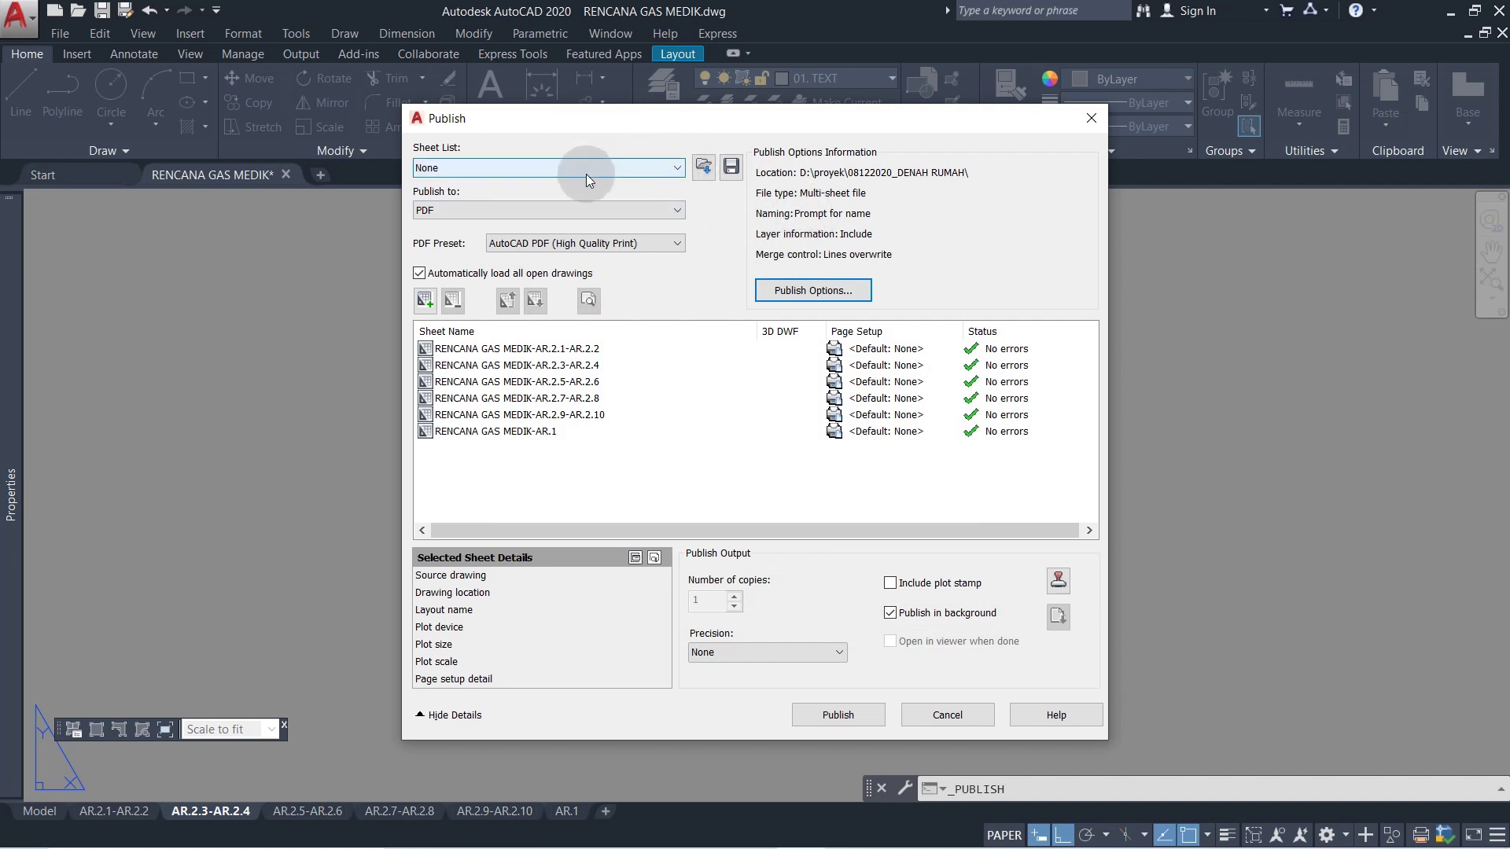
- Publish the layout sheets to a multi-sheet PDF, overwriting MODUL 5-Model in Documents, and dismiss the save-list and background job notices
{"action": "left_click", "coordinate": [866, 721]}
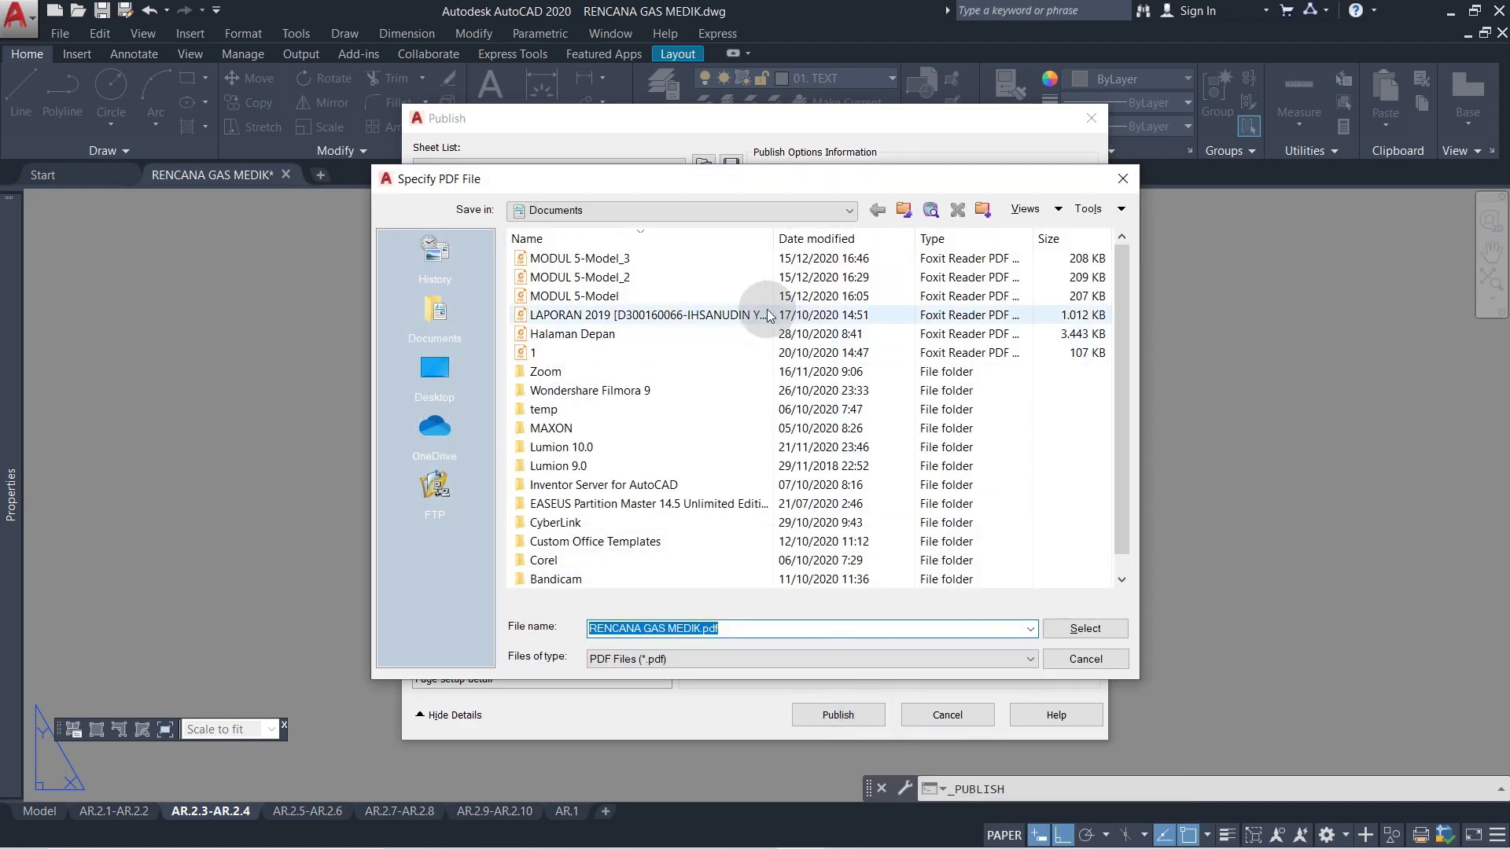
{"action": "left_click", "coordinate": [640, 296]}
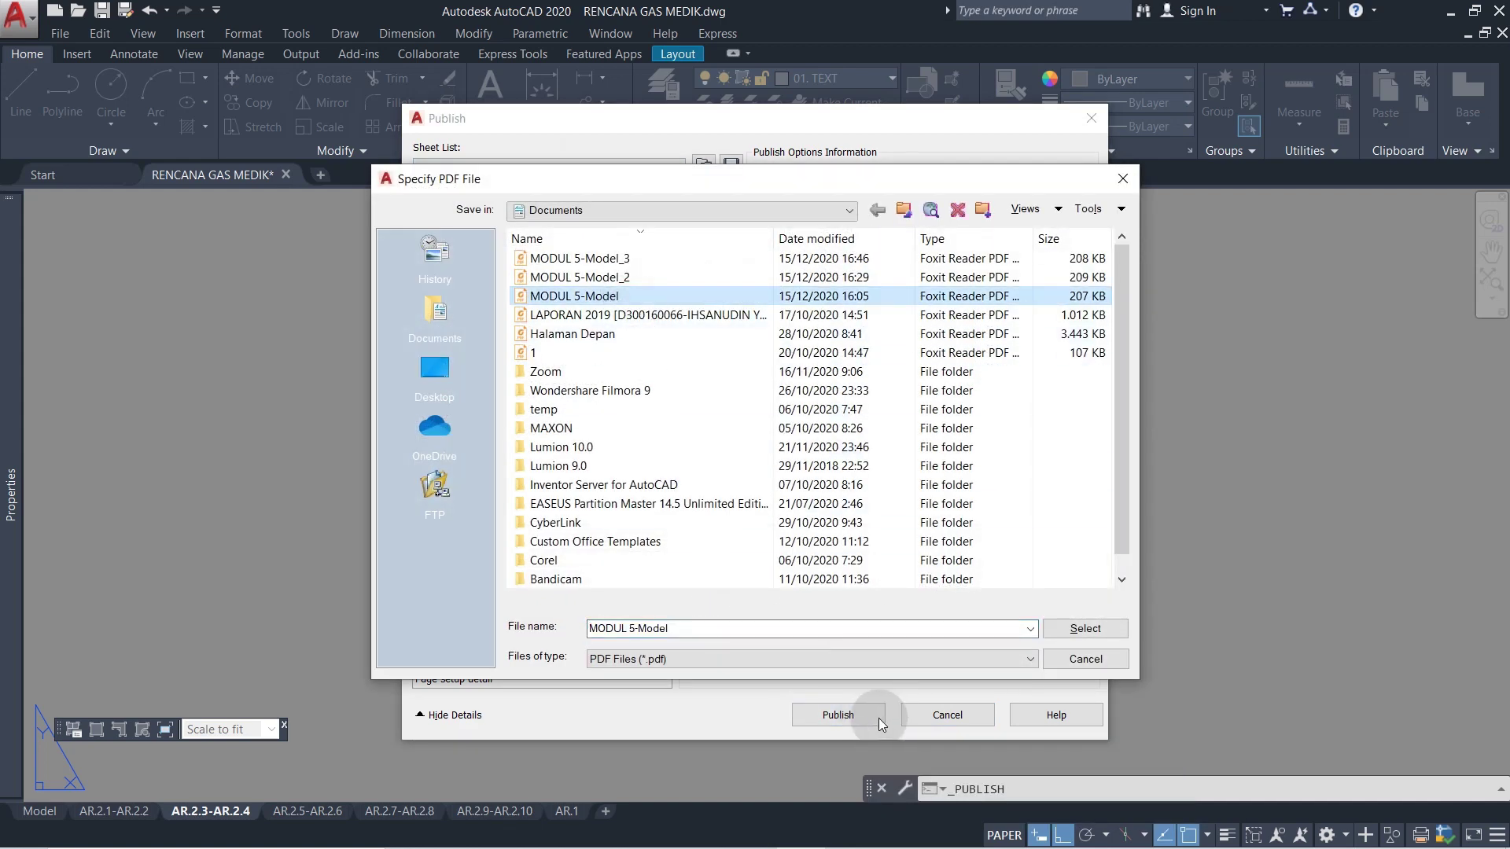
{"action": "left_click", "coordinate": [1085, 629]}
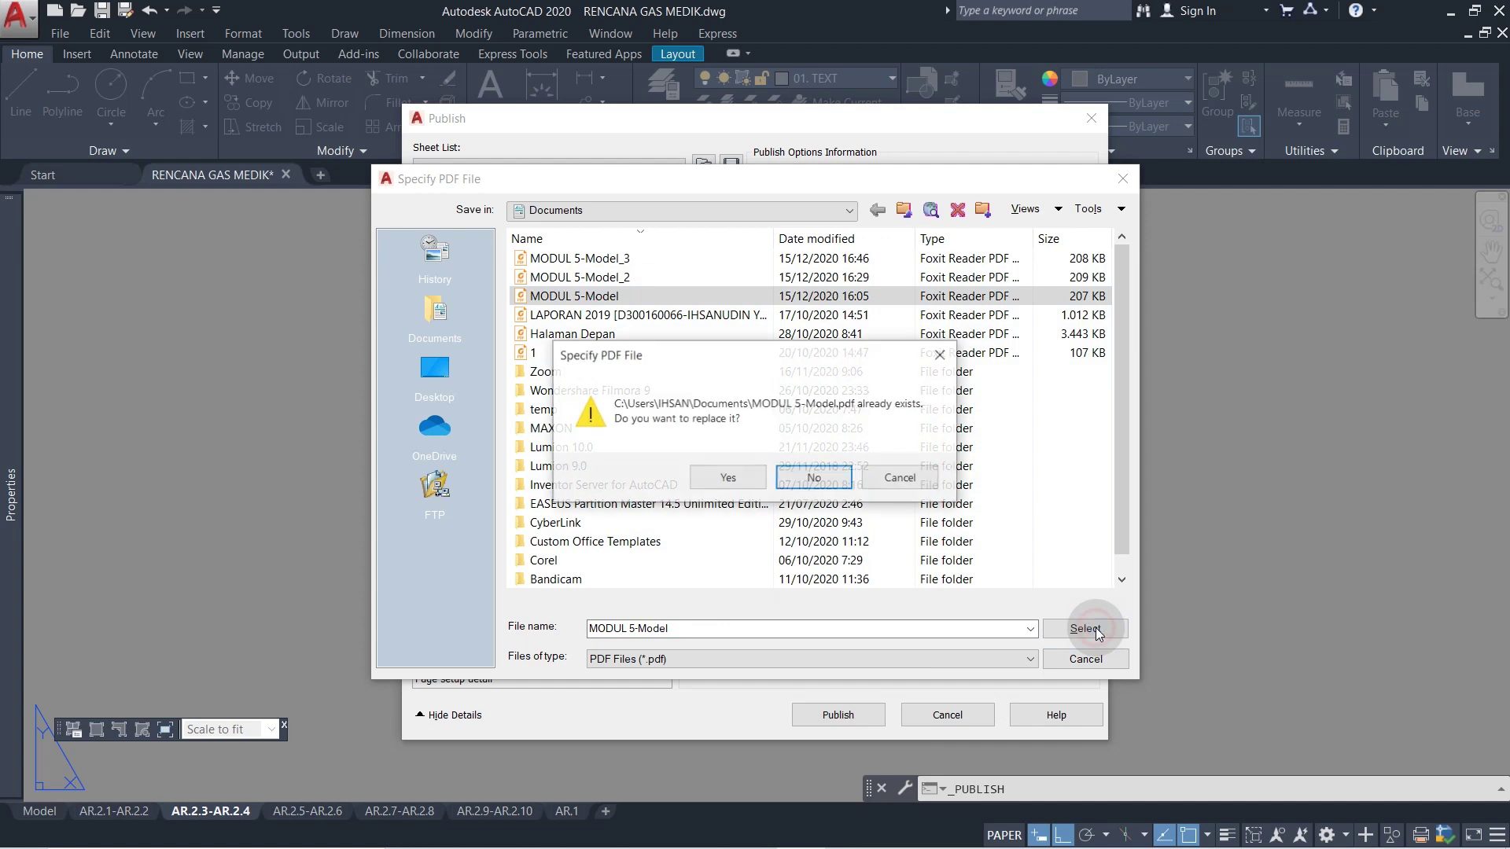
{"action": "left_click", "coordinate": [728, 477]}
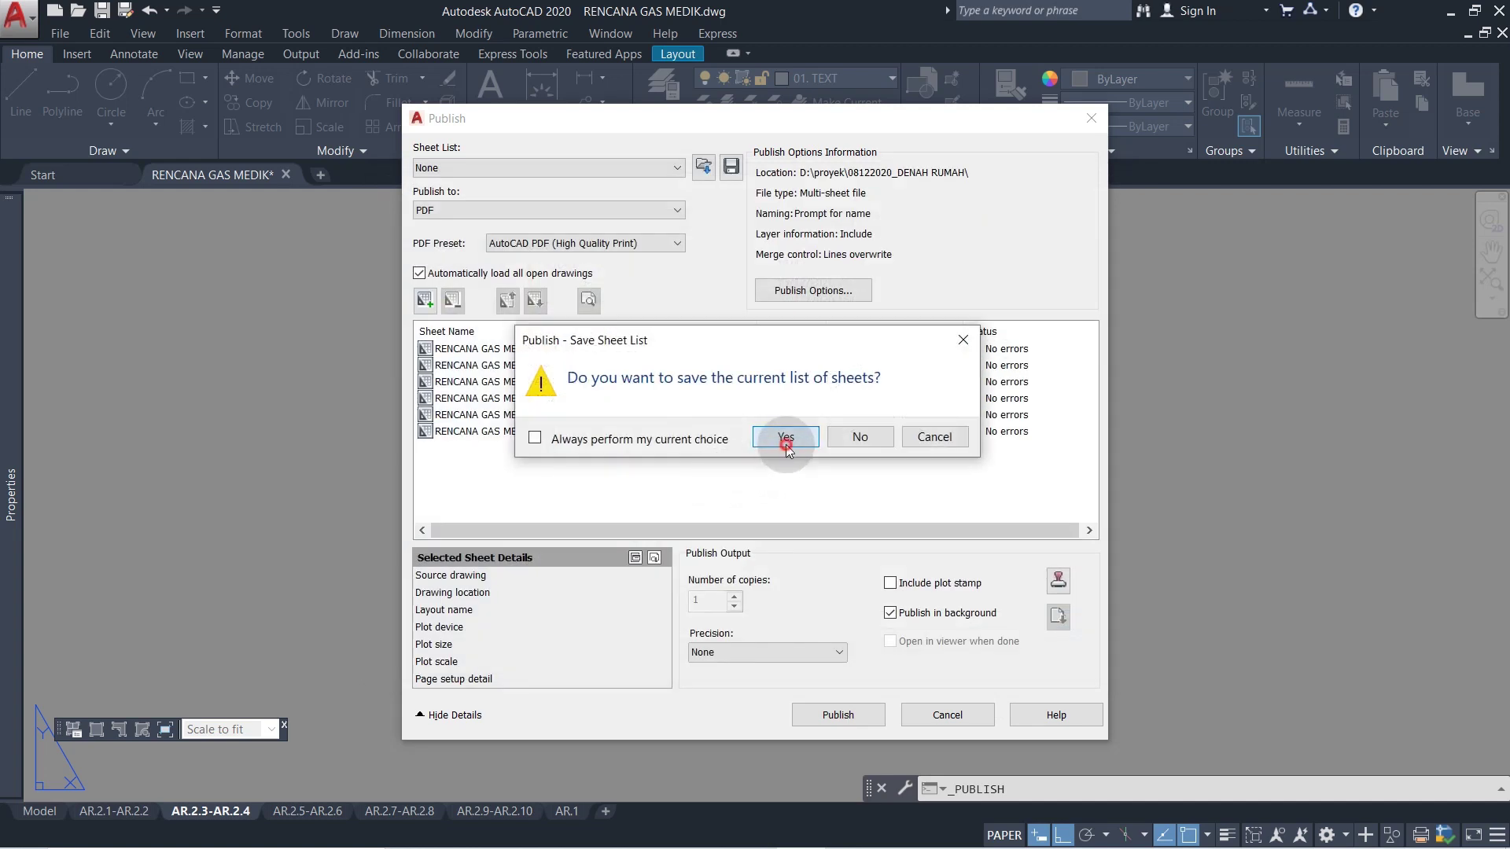
{"action": "left_click", "coordinate": [786, 439]}
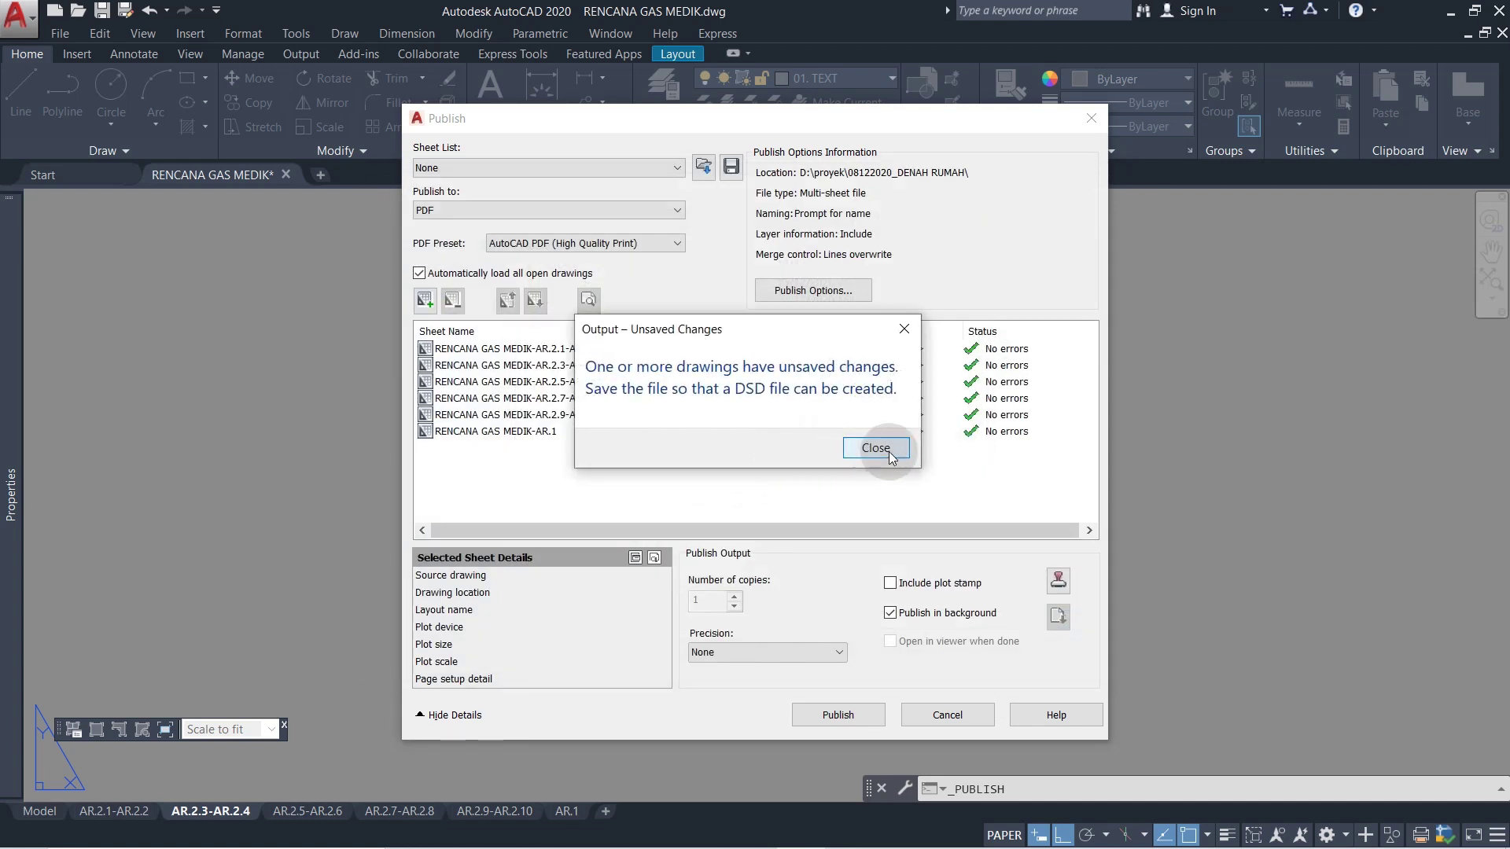
{"action": "left_click", "coordinate": [881, 447]}
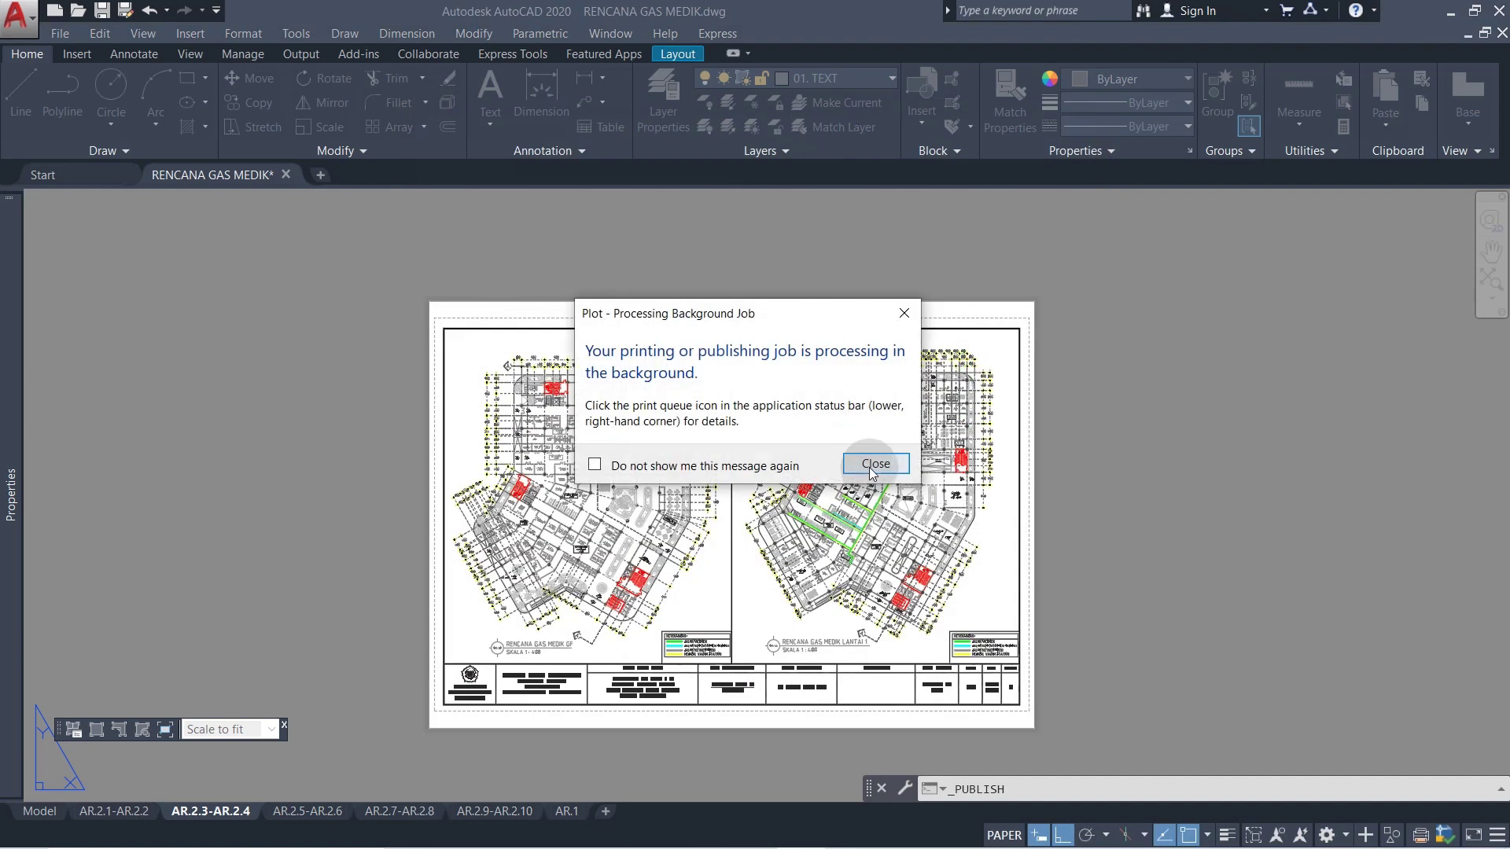
{"action": "left_click", "coordinate": [871, 465]}
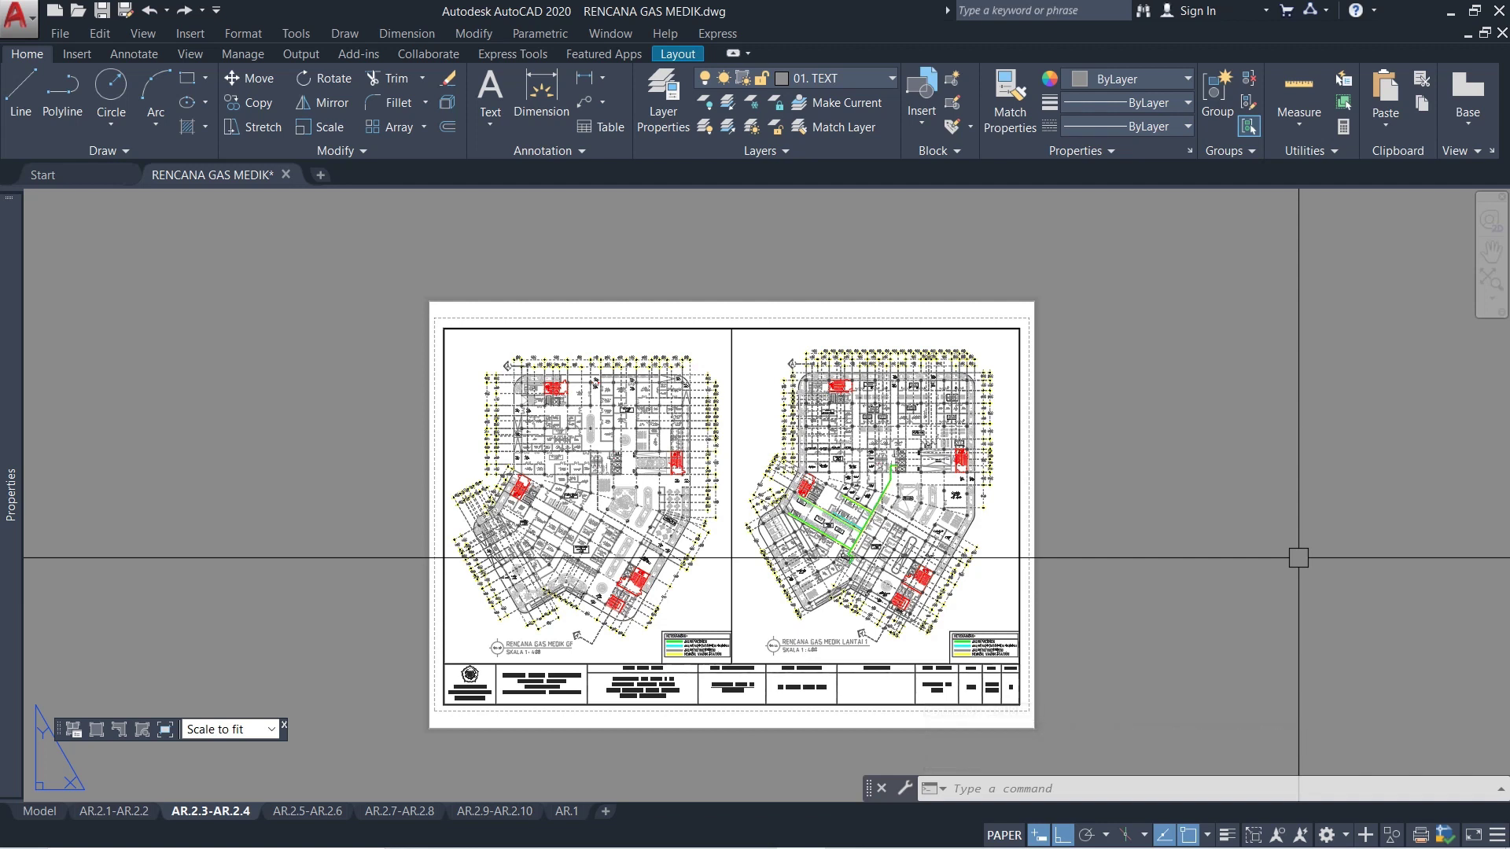
{"action": "key", "text": "ctrl+p"}
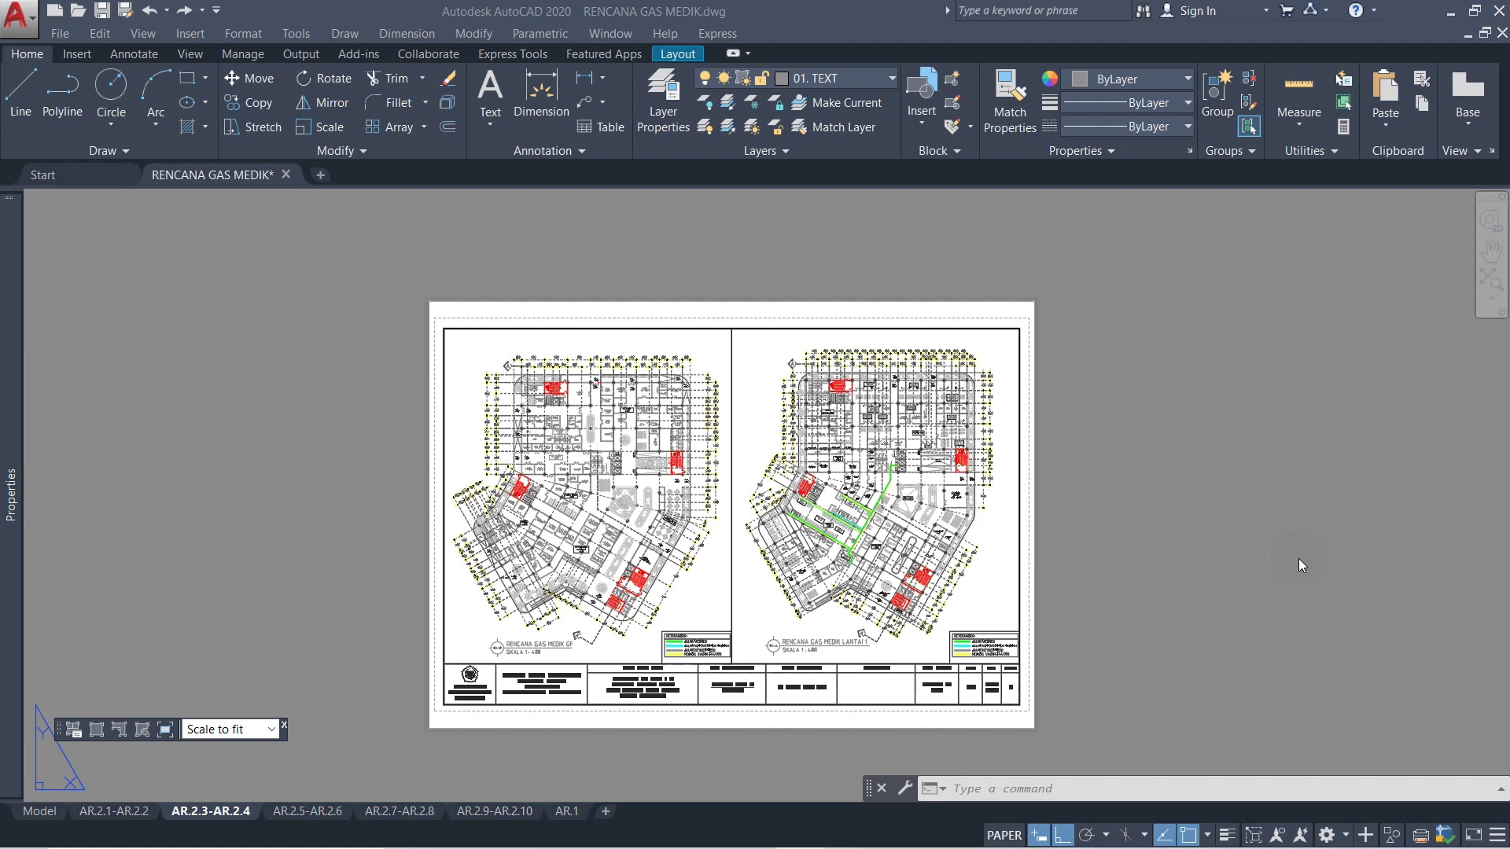
{"action": "left_click", "coordinate": [1299, 558]}
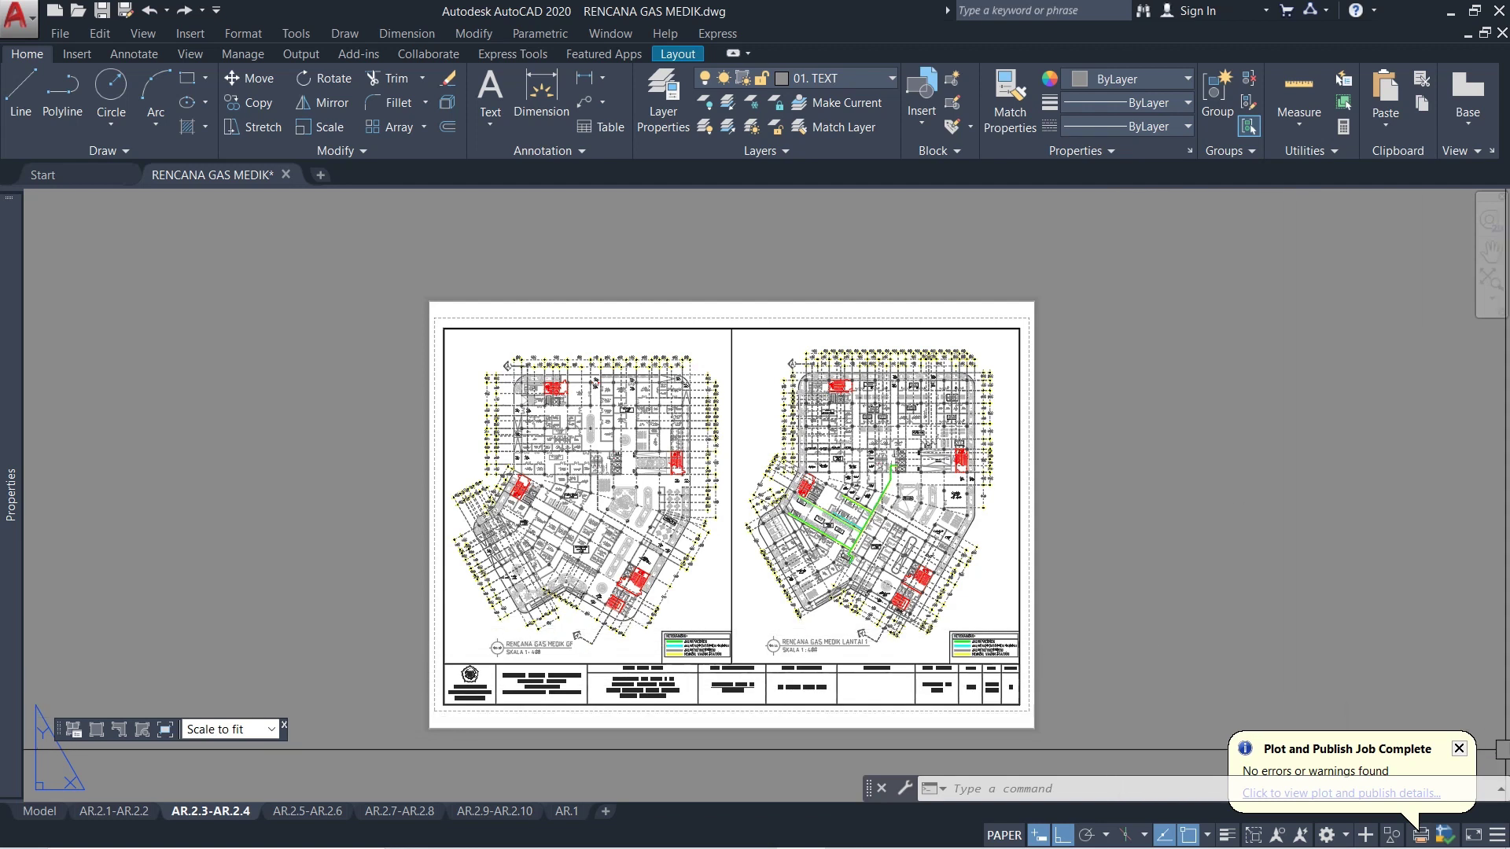
{"action": "left_click", "coordinate": [1458, 749]}
- Switch to File Explorer and open the published MODUL 5-Model PDF from the Documents folder in Foxit Reader
{"action": "mouse_move", "coordinate": [475, 846]}
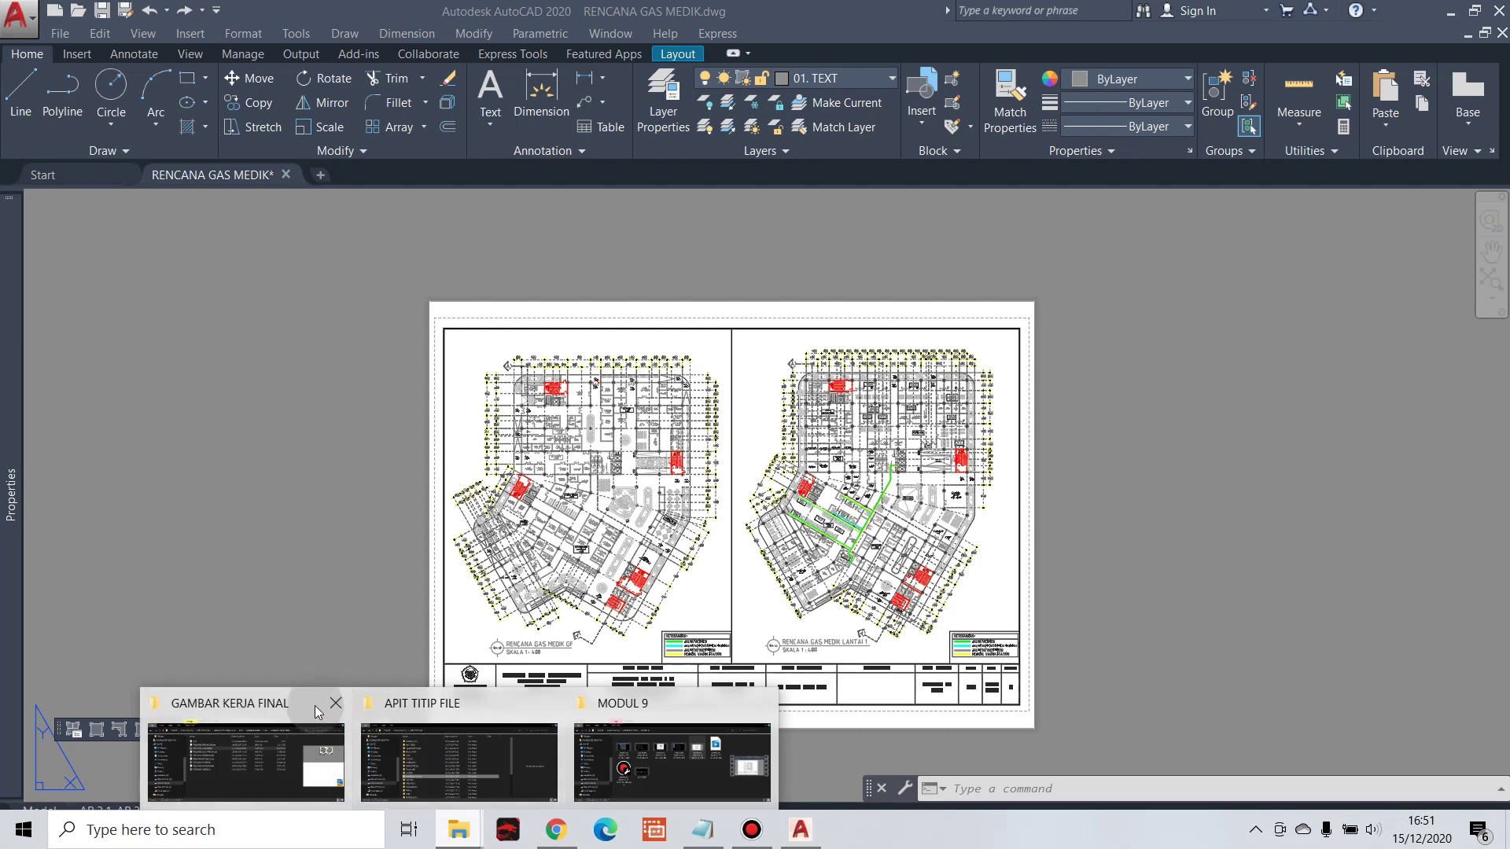
{"action": "left_click", "coordinate": [313, 708]}
{"action": "left_click", "coordinate": [311, 299]}
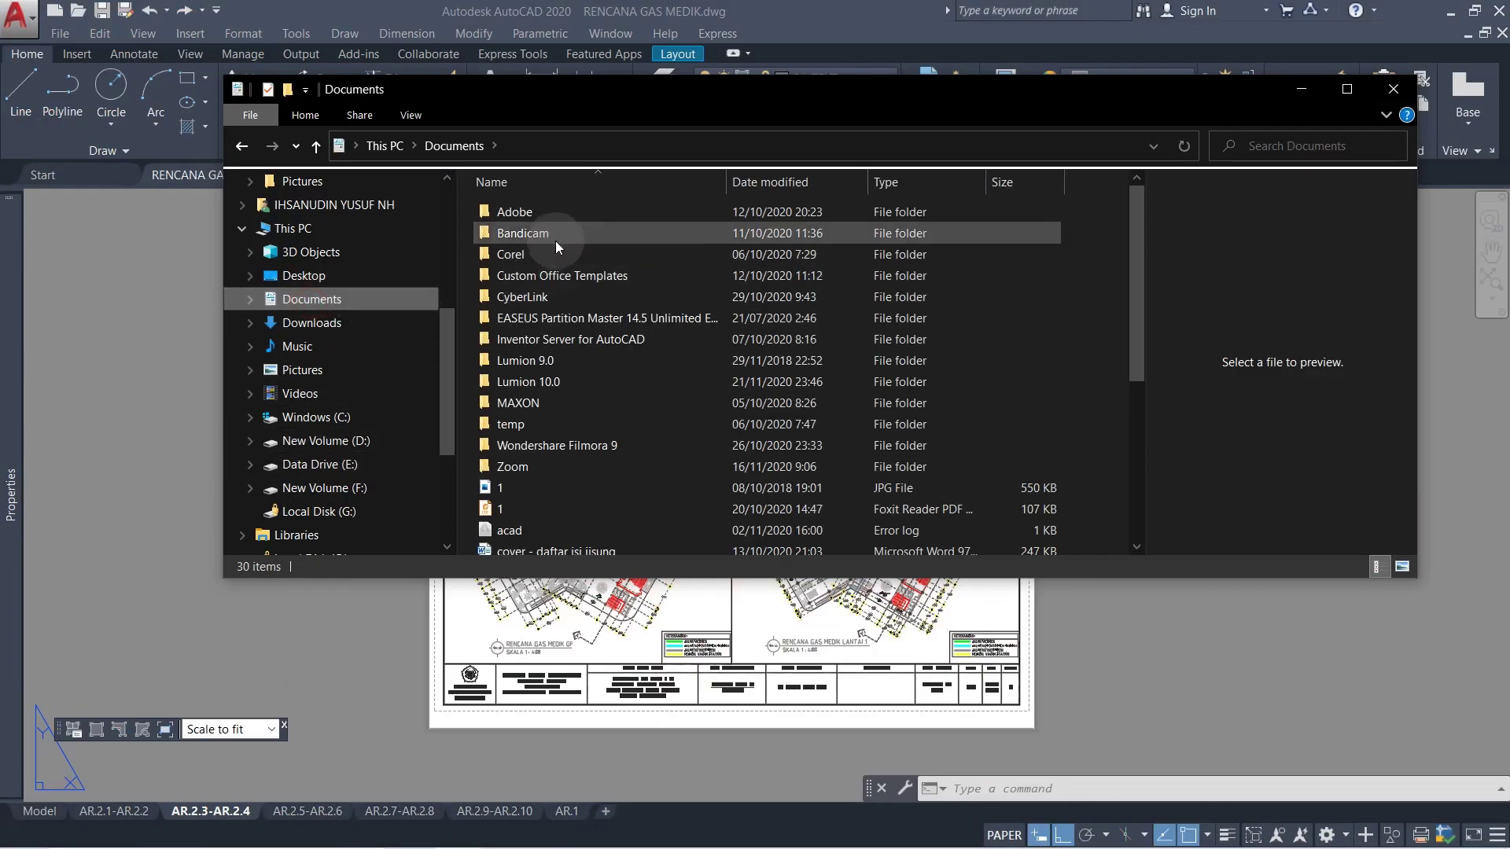
{"action": "scroll", "coordinate": [554, 330], "scroll_direction": "down", "scroll_amount": 3}
{"action": "scroll", "coordinate": [555, 380], "scroll_direction": "down", "scroll_amount": 2}
{"action": "left_click", "coordinate": [576, 397]}
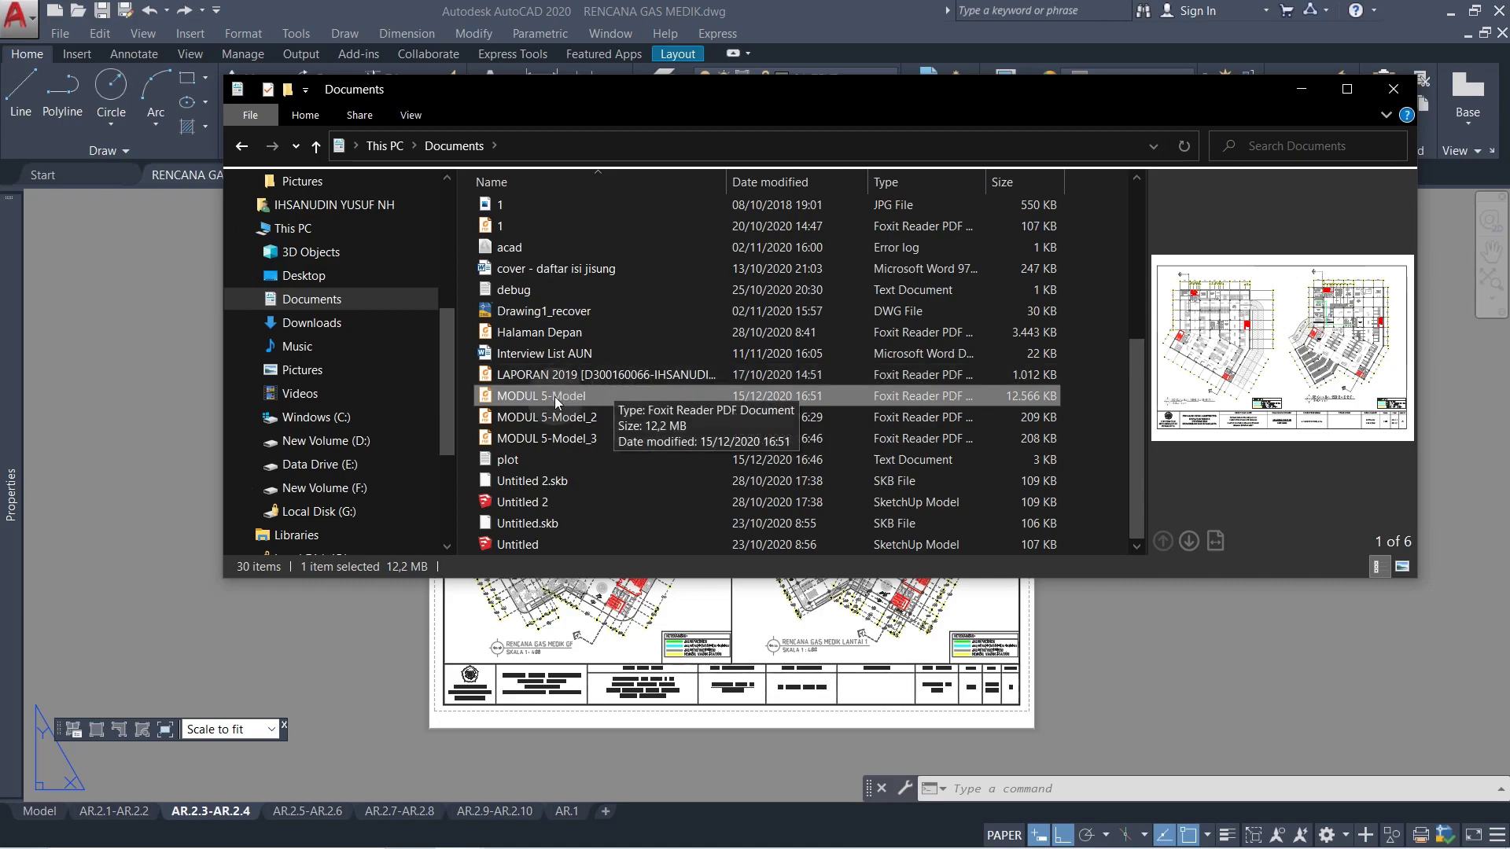
{"action": "double_click", "coordinate": [555, 396]}
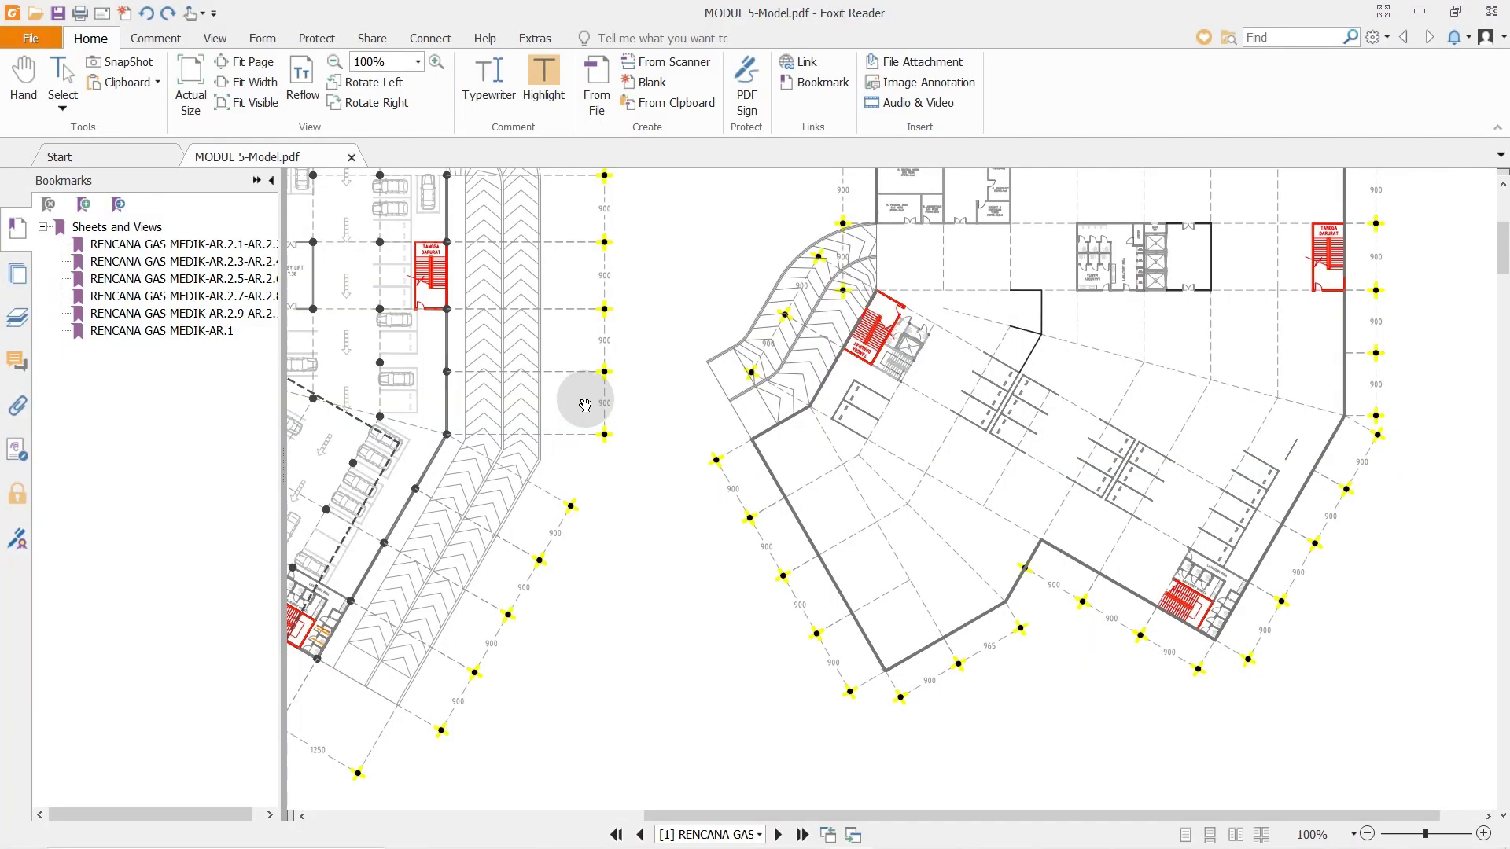
- Collapse the bookmarks and examine the first three sheets of the published PDF, ending with the whole first sheet in view
{"action": "left_click", "coordinate": [271, 181]}
{"action": "scroll", "coordinate": [739, 353], "scroll_direction": "down", "scroll_amount": 3, "text": "ctrl"}
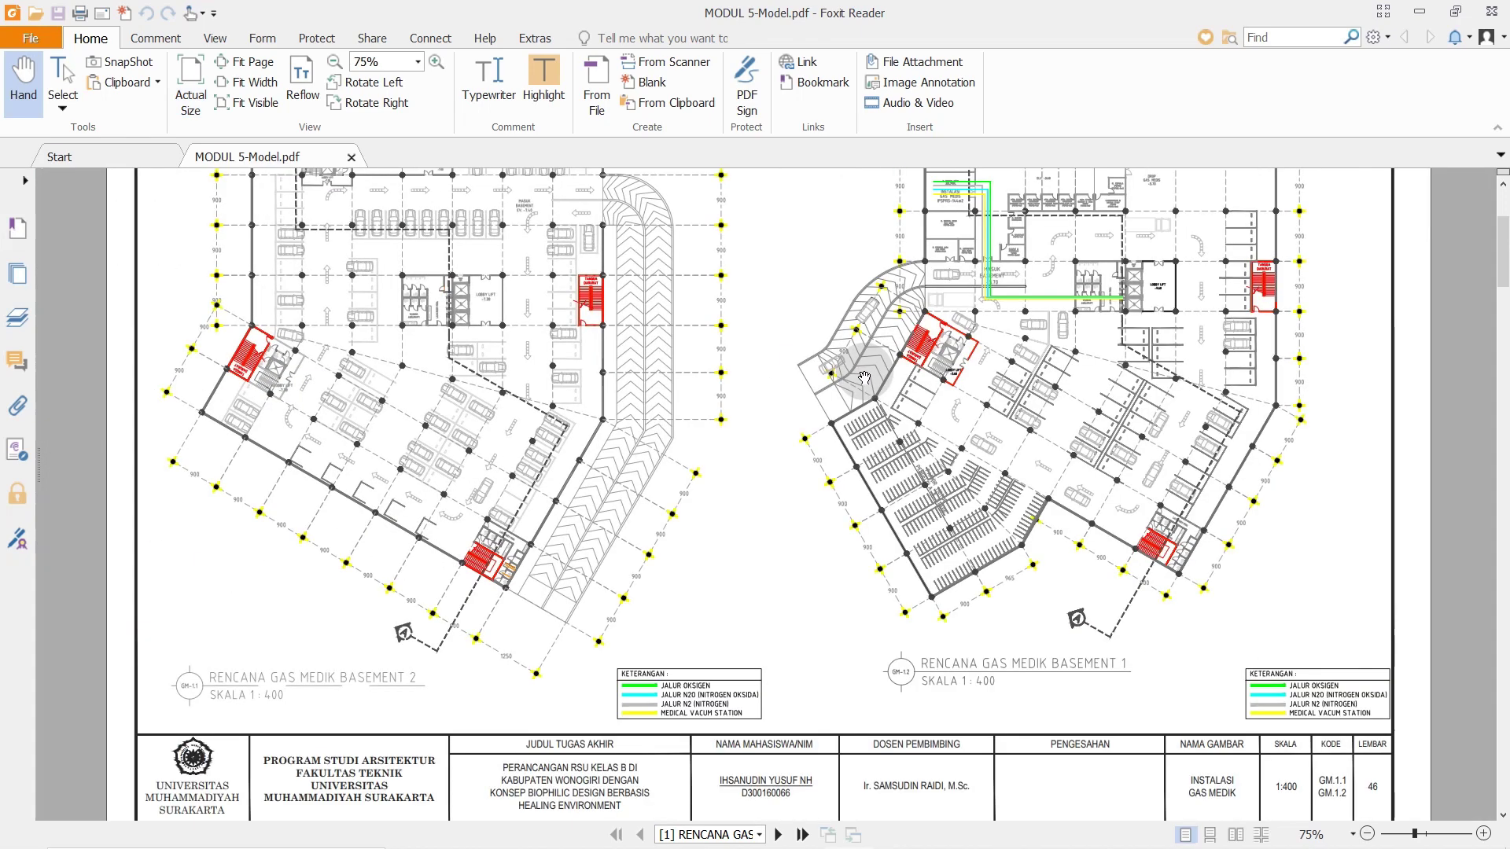
{"action": "scroll", "coordinate": [881, 348], "scroll_direction": "down", "scroll_amount": 3}
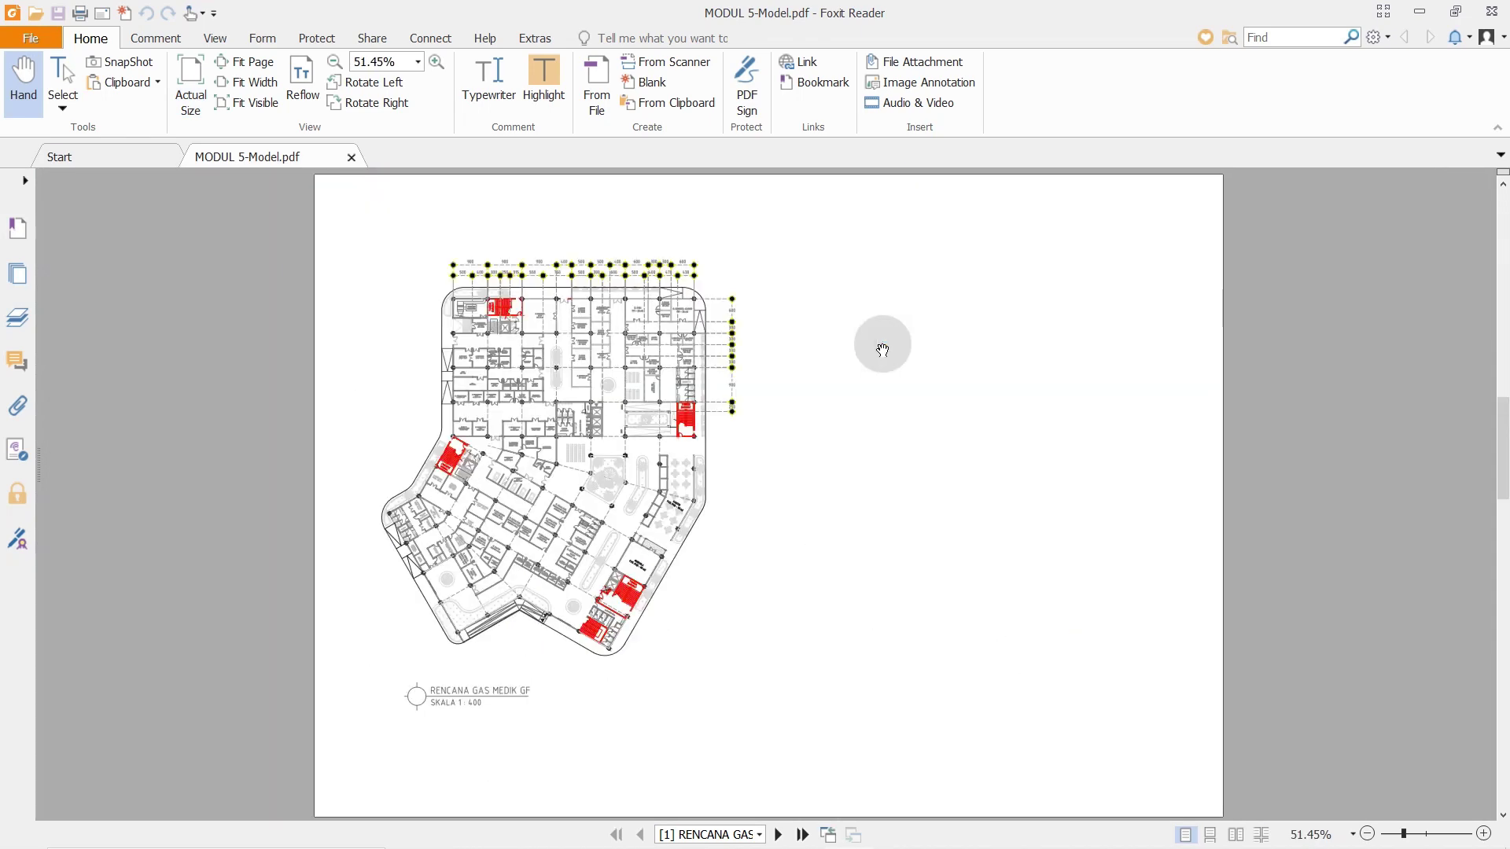
{"action": "scroll", "coordinate": [886, 363], "scroll_direction": "up", "scroll_amount": 1, "text": "ctrl"}
{"action": "scroll", "coordinate": [885, 366], "scroll_direction": "down", "scroll_amount": 2, "text": "ctrl"}
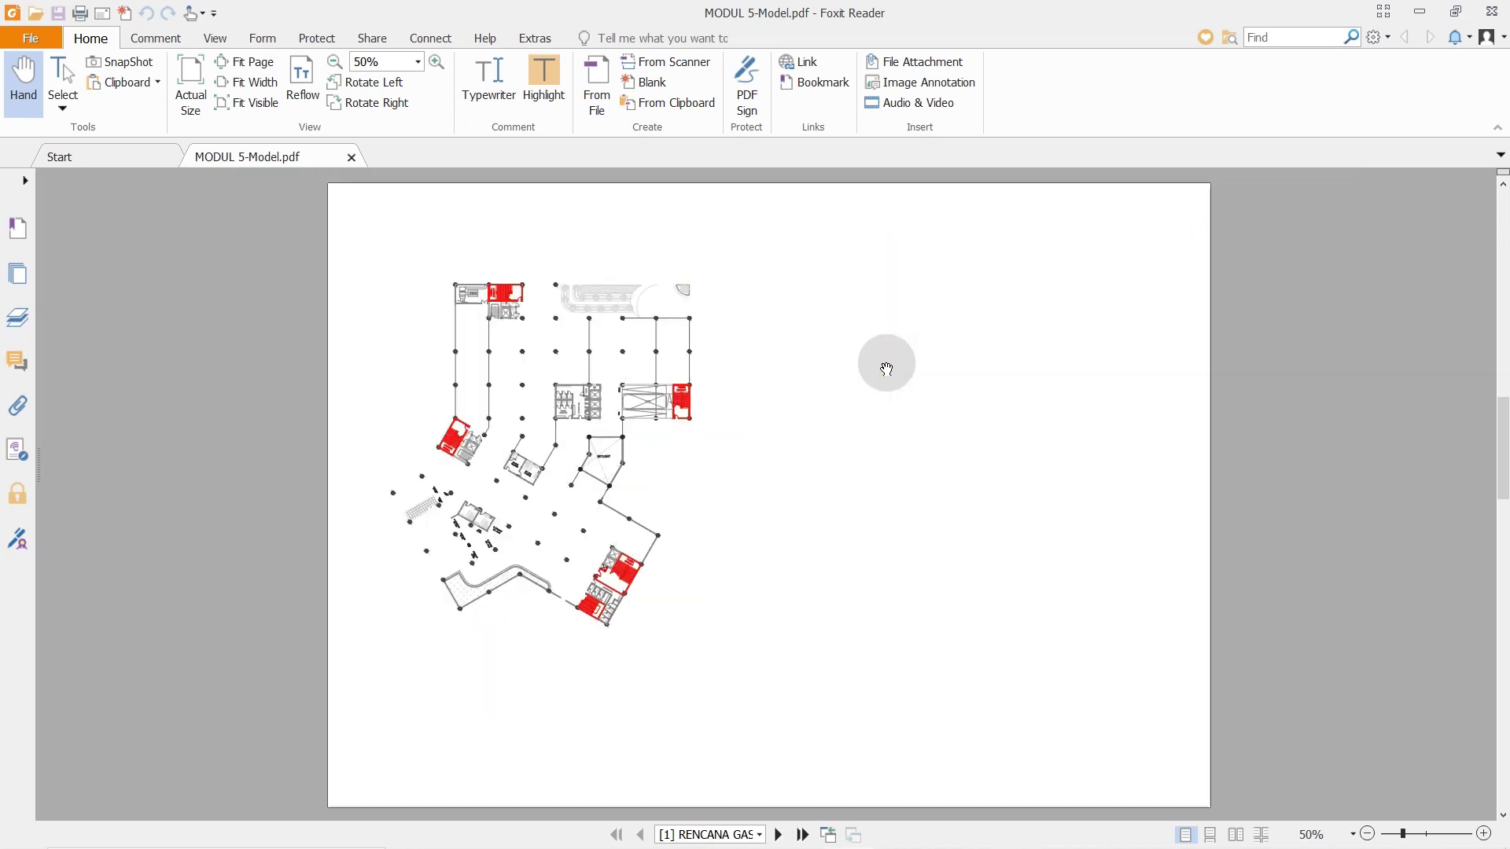
{"action": "scroll", "coordinate": [885, 371], "scroll_direction": "down", "scroll_amount": 1, "text": "ctrl"}
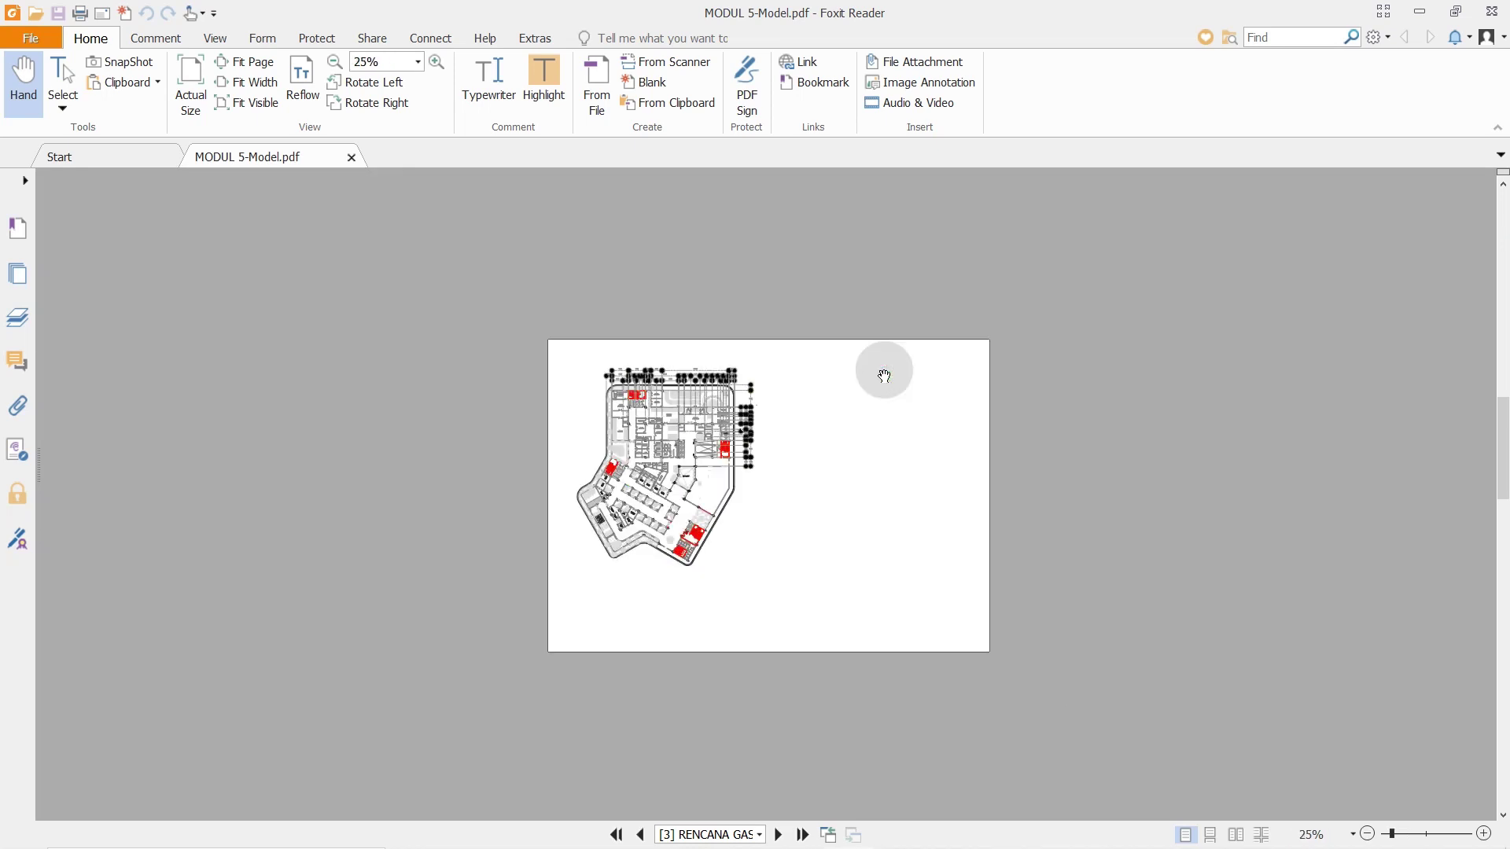
{"action": "scroll", "coordinate": [835, 468], "scroll_direction": "up", "scroll_amount": 2, "text": "ctrl"}
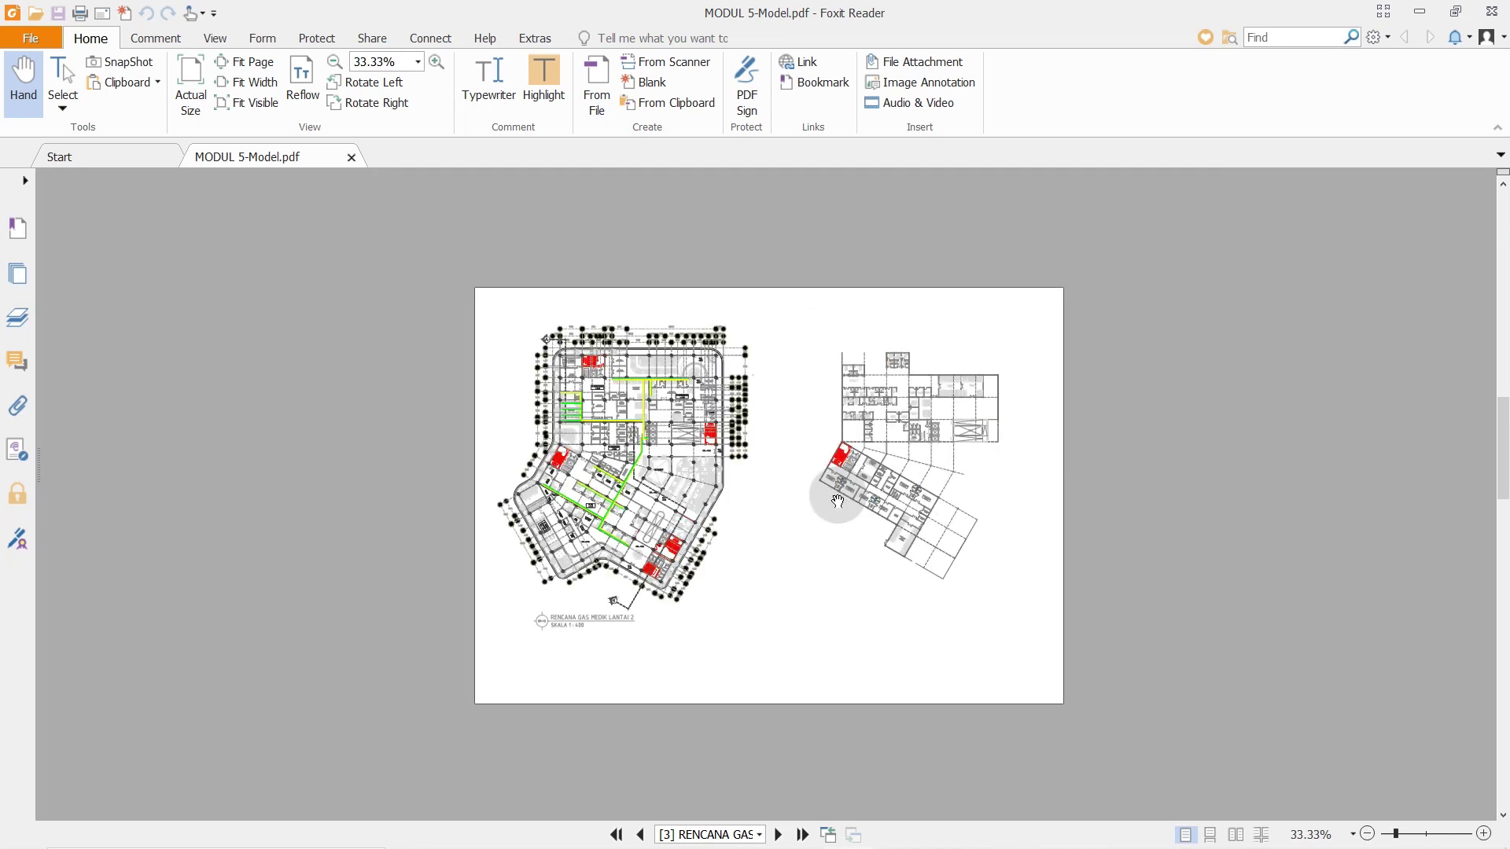
{"action": "scroll", "coordinate": [840, 676], "scroll_direction": "up", "scroll_amount": 3}
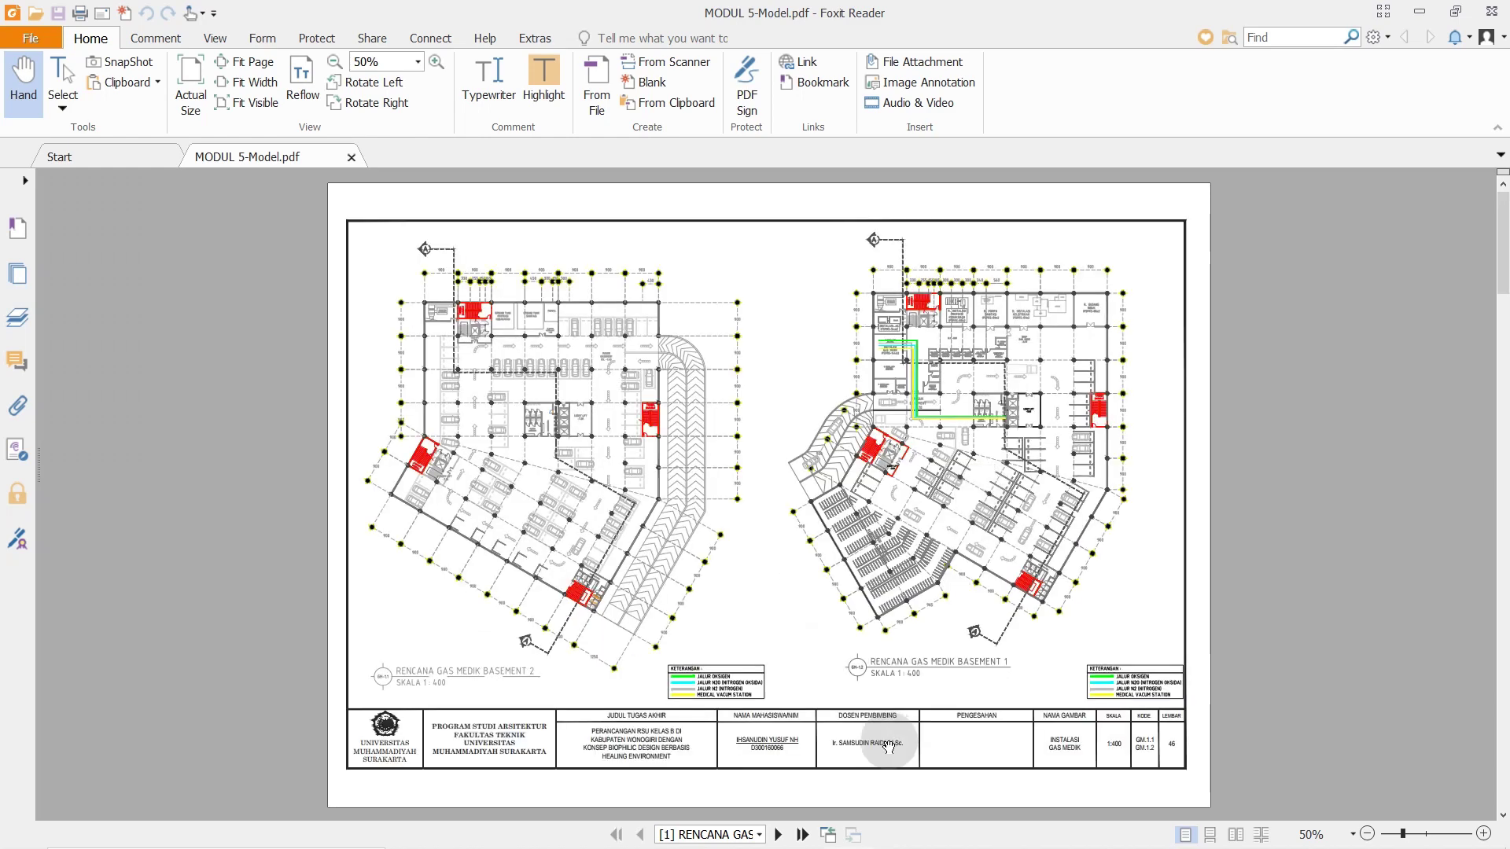
- Page through the published PDF from the second sheet to the last to check each sheet's drawings and title block
{"action": "left_click", "coordinate": [781, 835]}
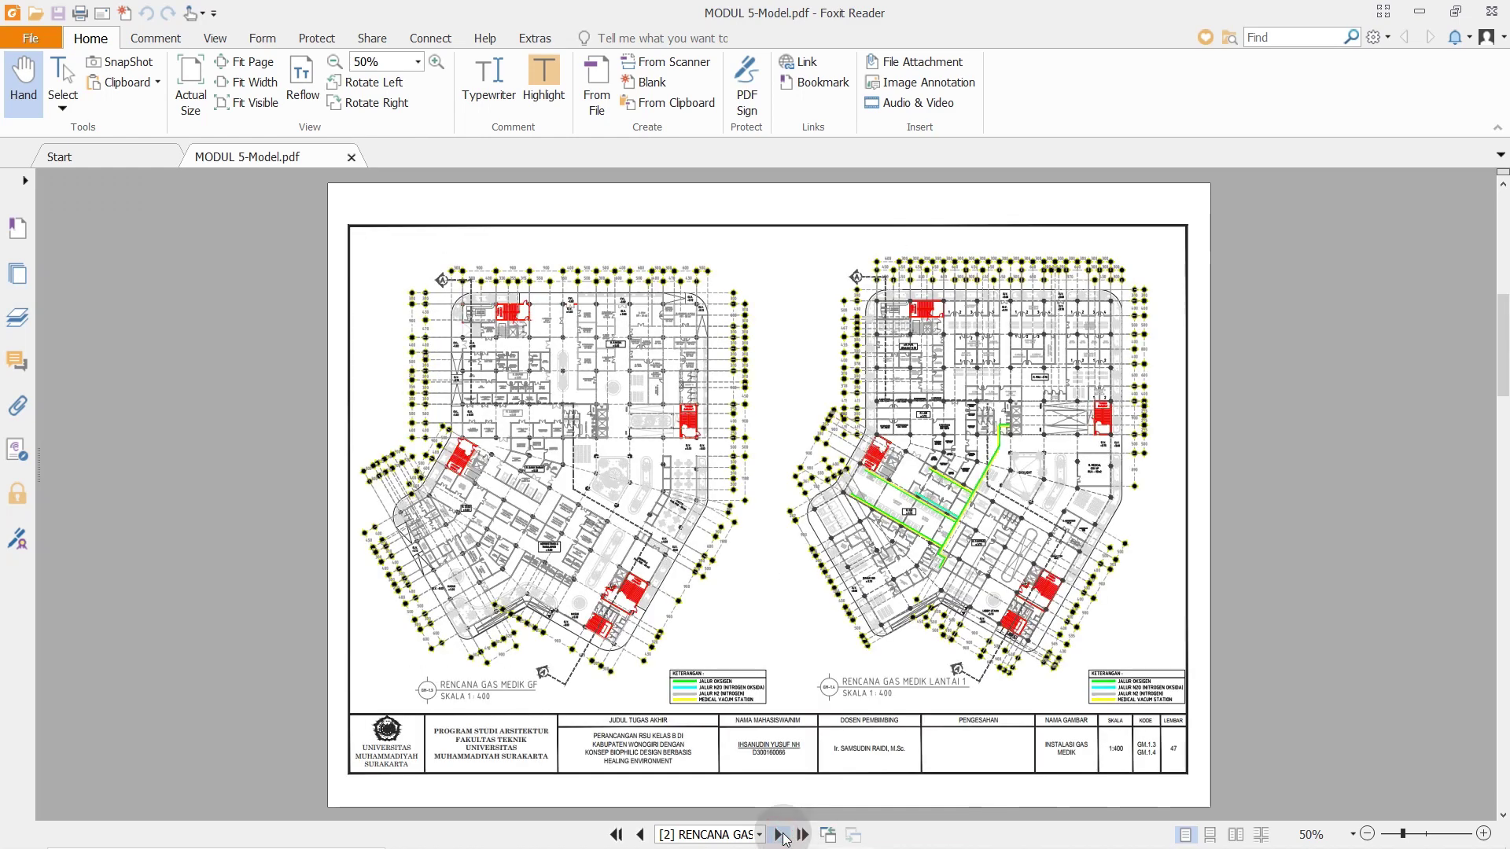
{"action": "left_click", "coordinate": [781, 835]}
{"action": "left_click", "coordinate": [781, 835]}
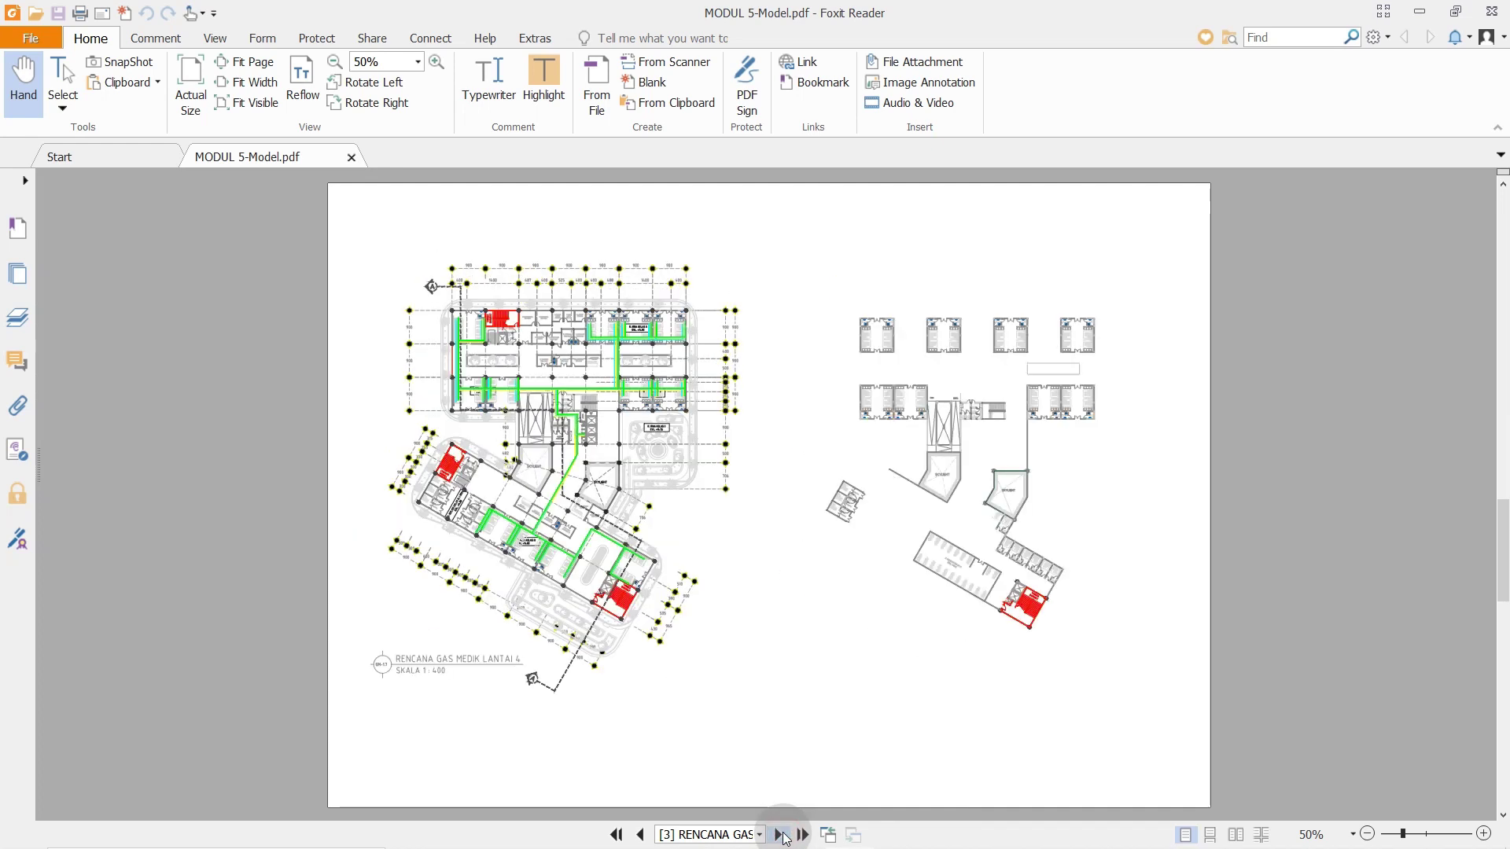
{"action": "left_click", "coordinate": [781, 835]}
{"action": "left_click", "coordinate": [781, 835]}
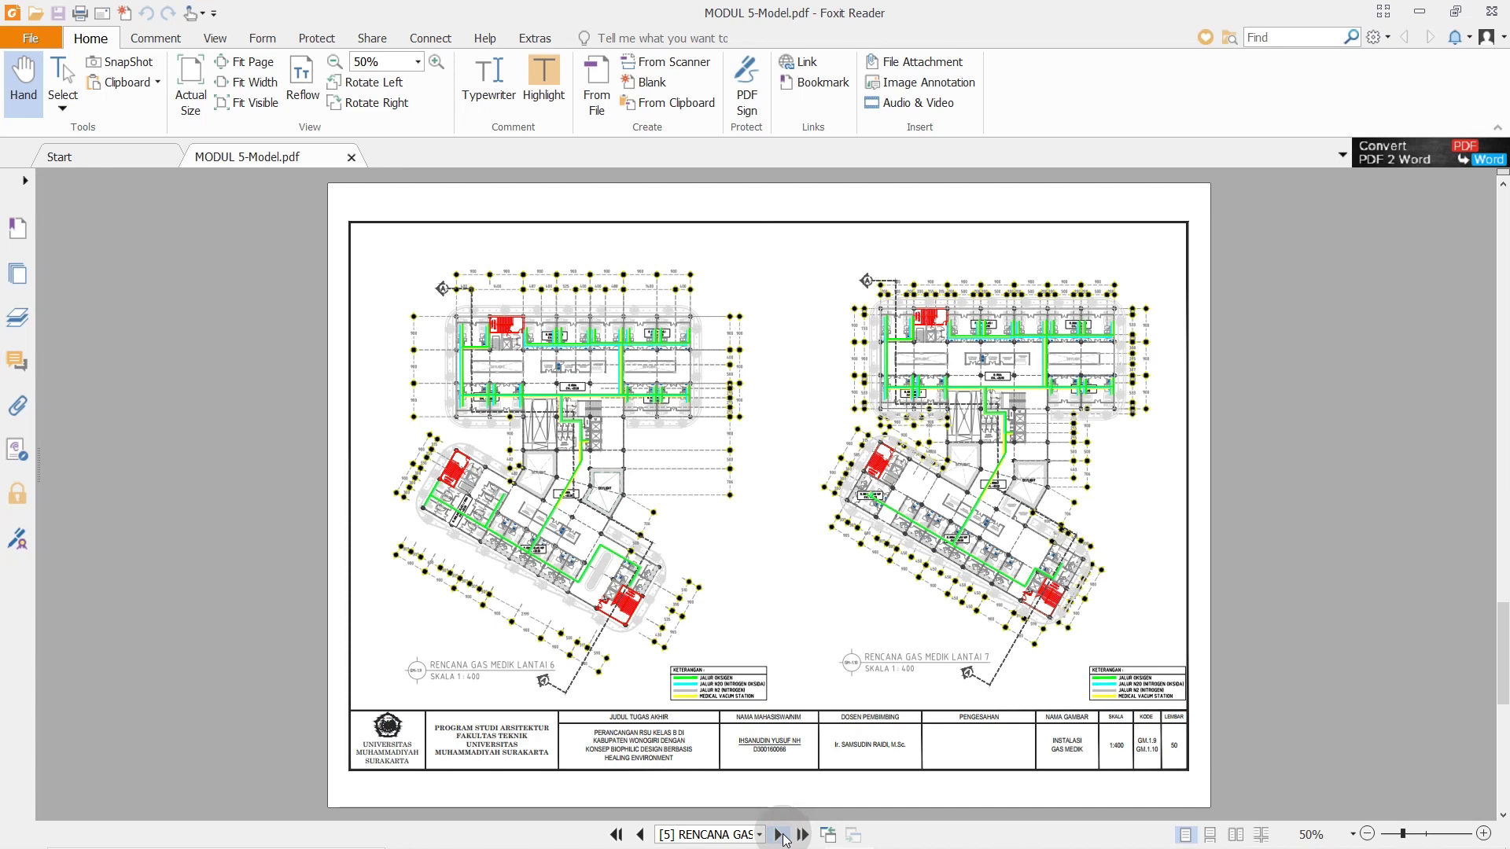
{"action": "left_click", "coordinate": [780, 835]}
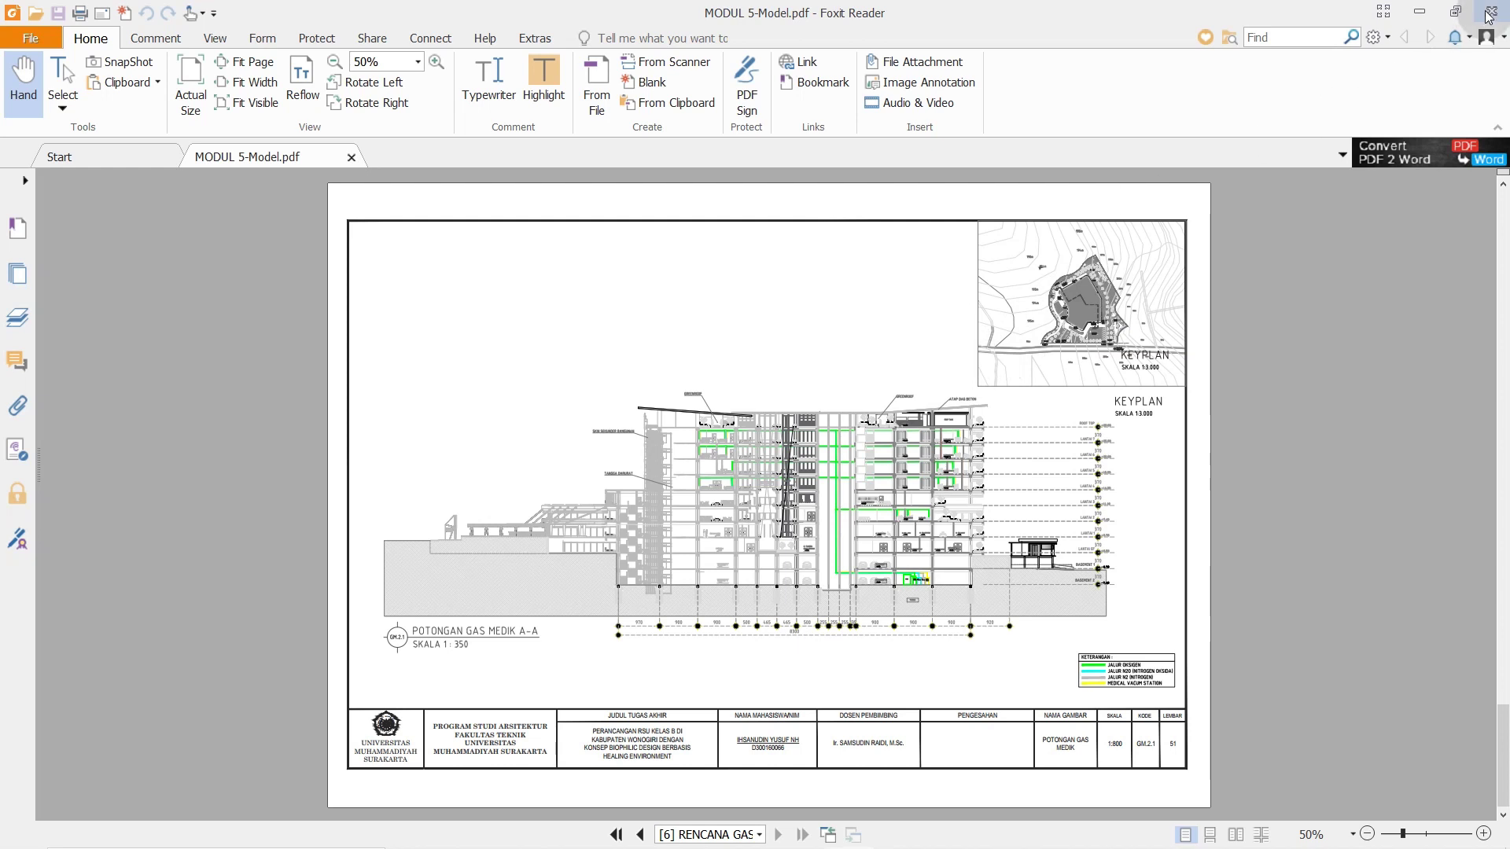
- Switch back to AutoCAD and open the recent drawing MODUL 5 with its A4 sheet plan in view
{"action": "left_click", "coordinate": [1425, 16]}
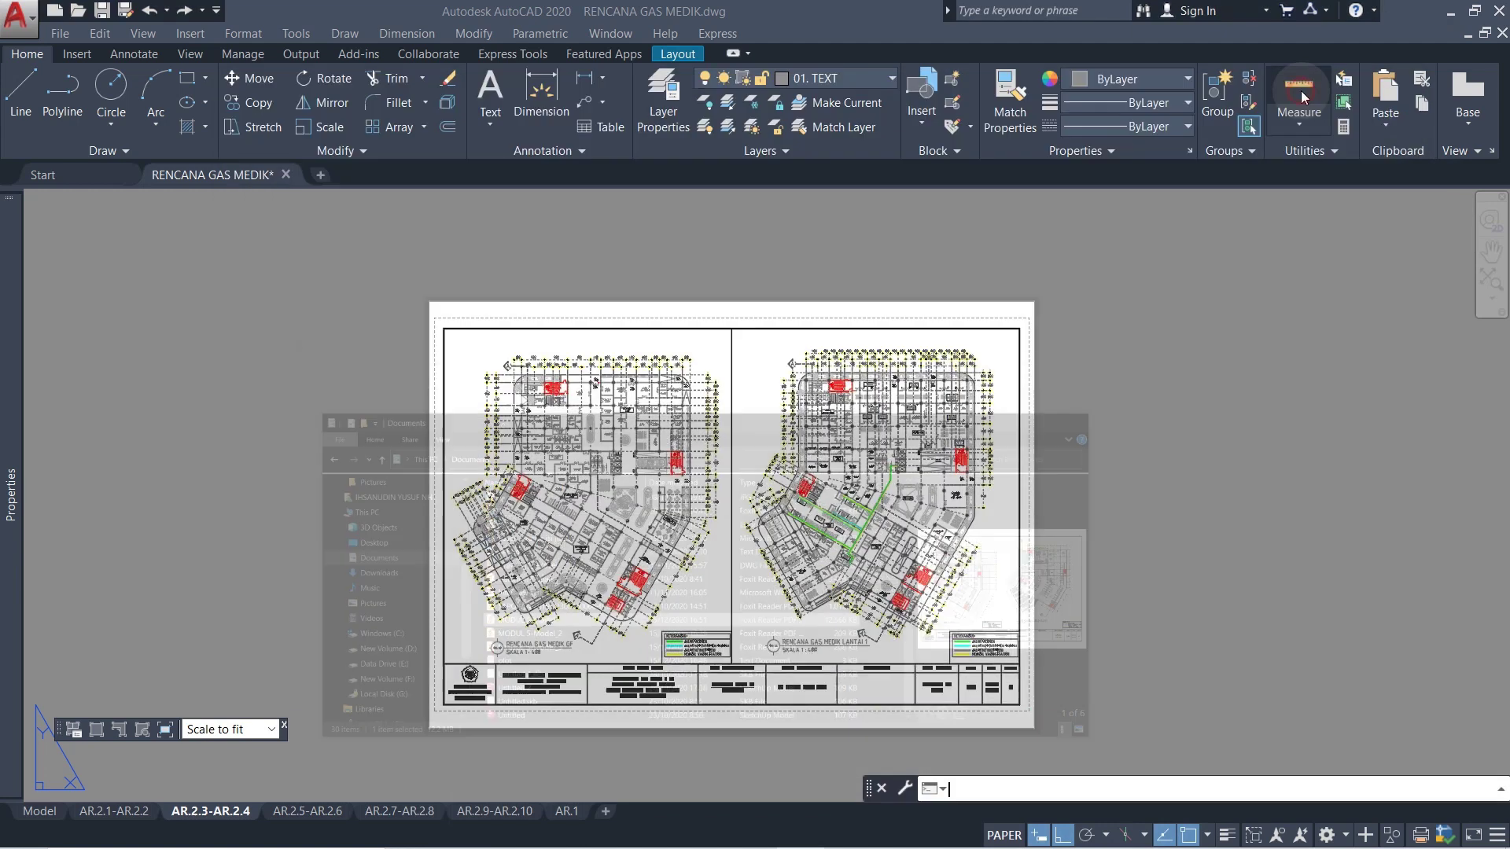
{"action": "left_click", "coordinate": [1302, 88]}
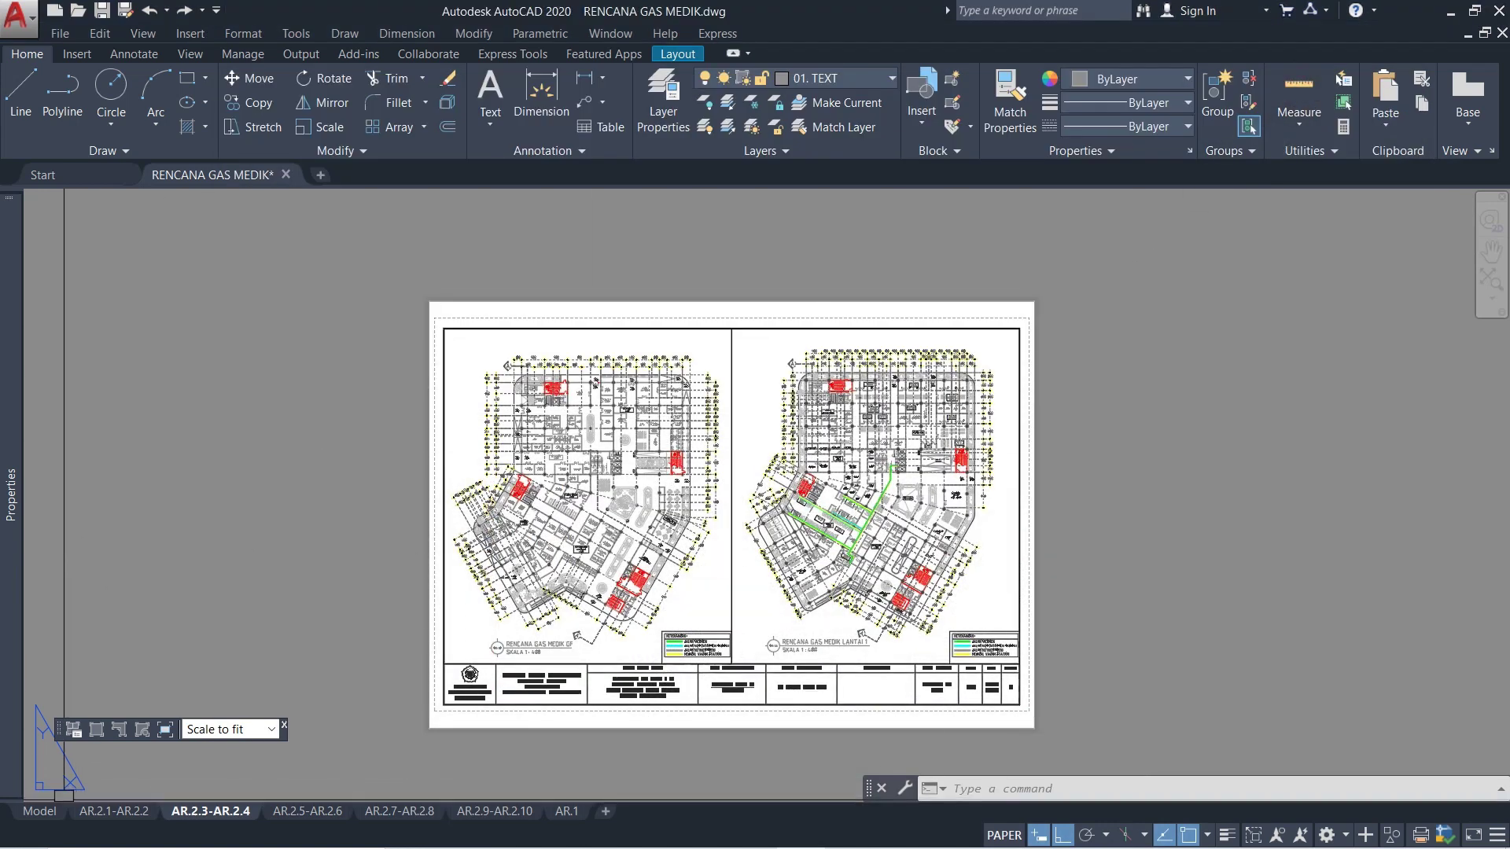
{"action": "left_click", "coordinate": [78, 175]}
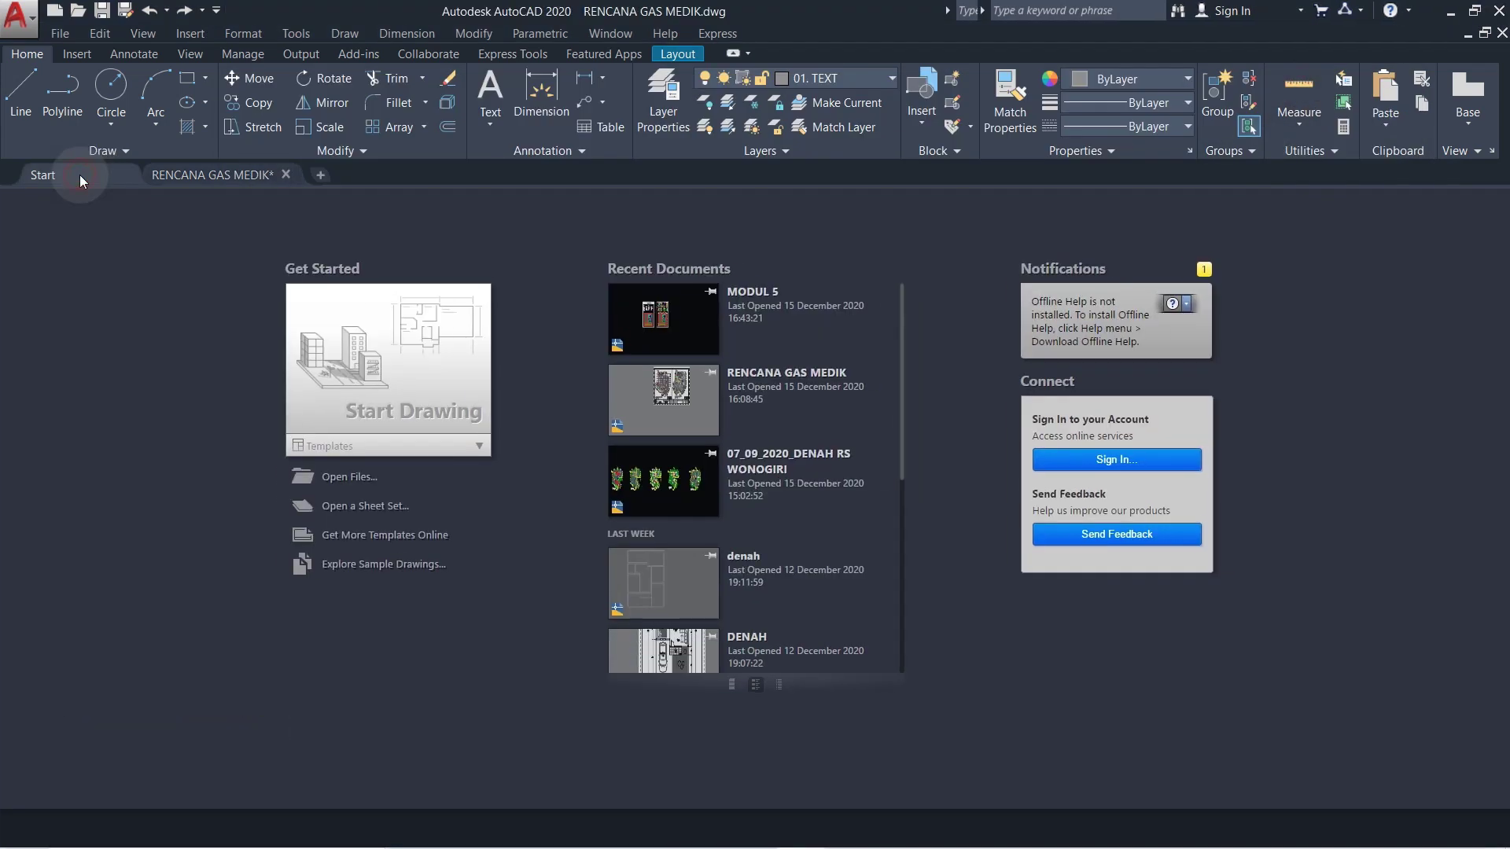
{"action": "left_click", "coordinate": [656, 309]}
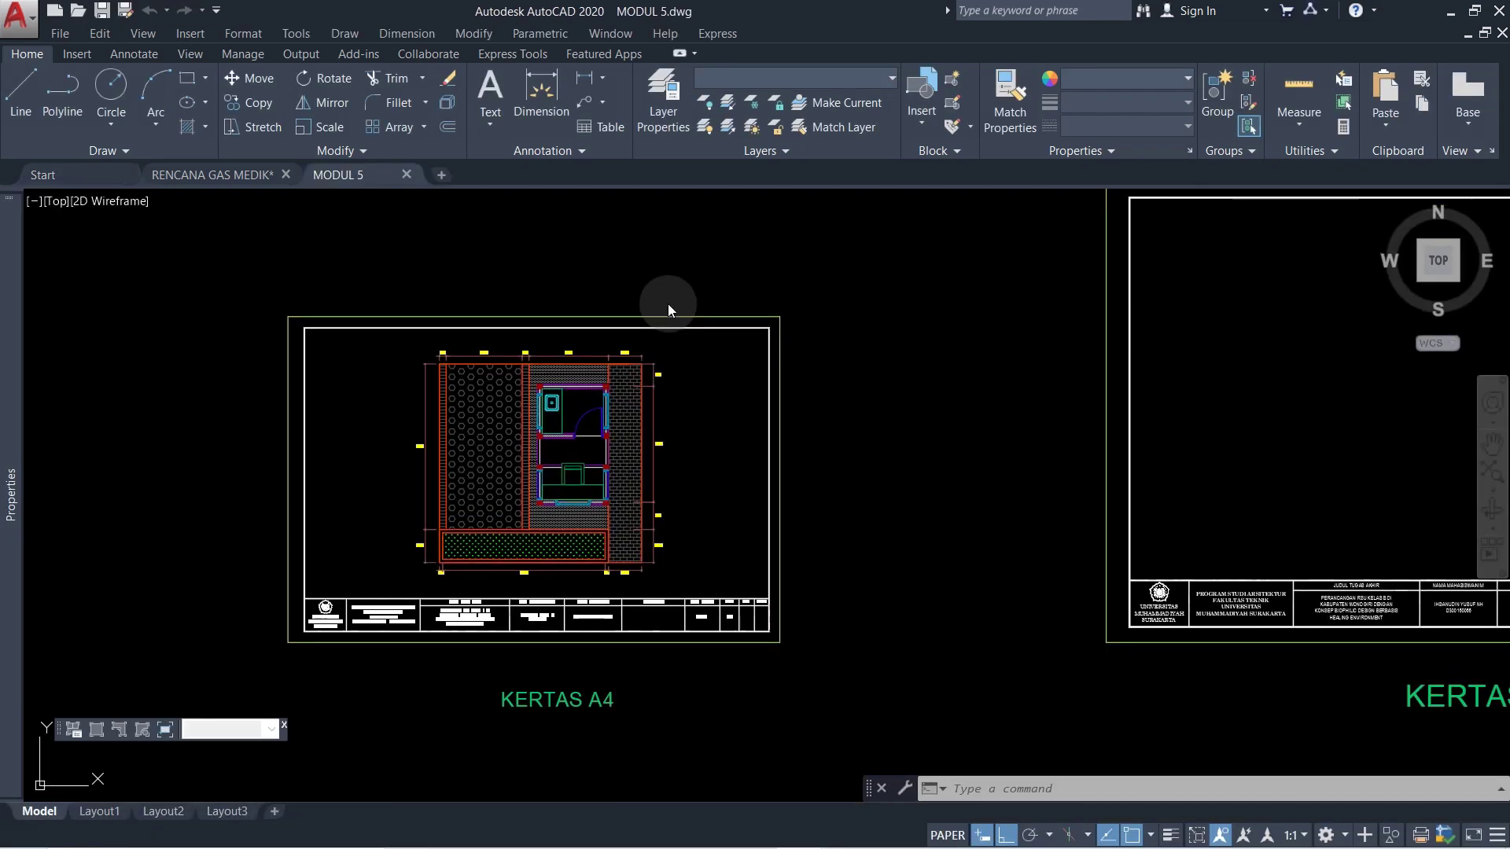
{"action": "scroll", "coordinate": [628, 387], "scroll_direction": "up", "scroll_amount": 3}
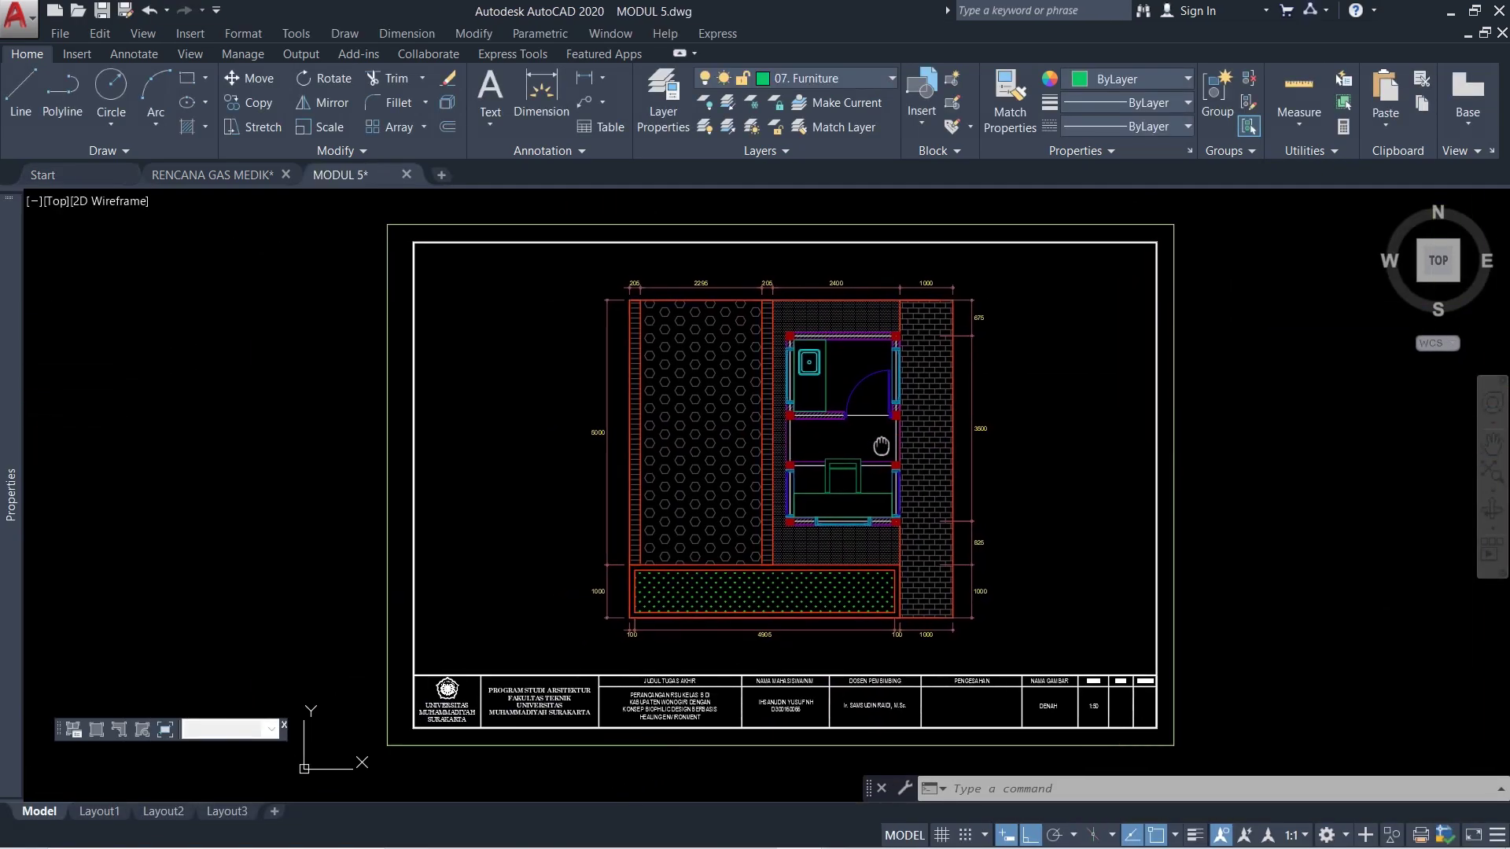